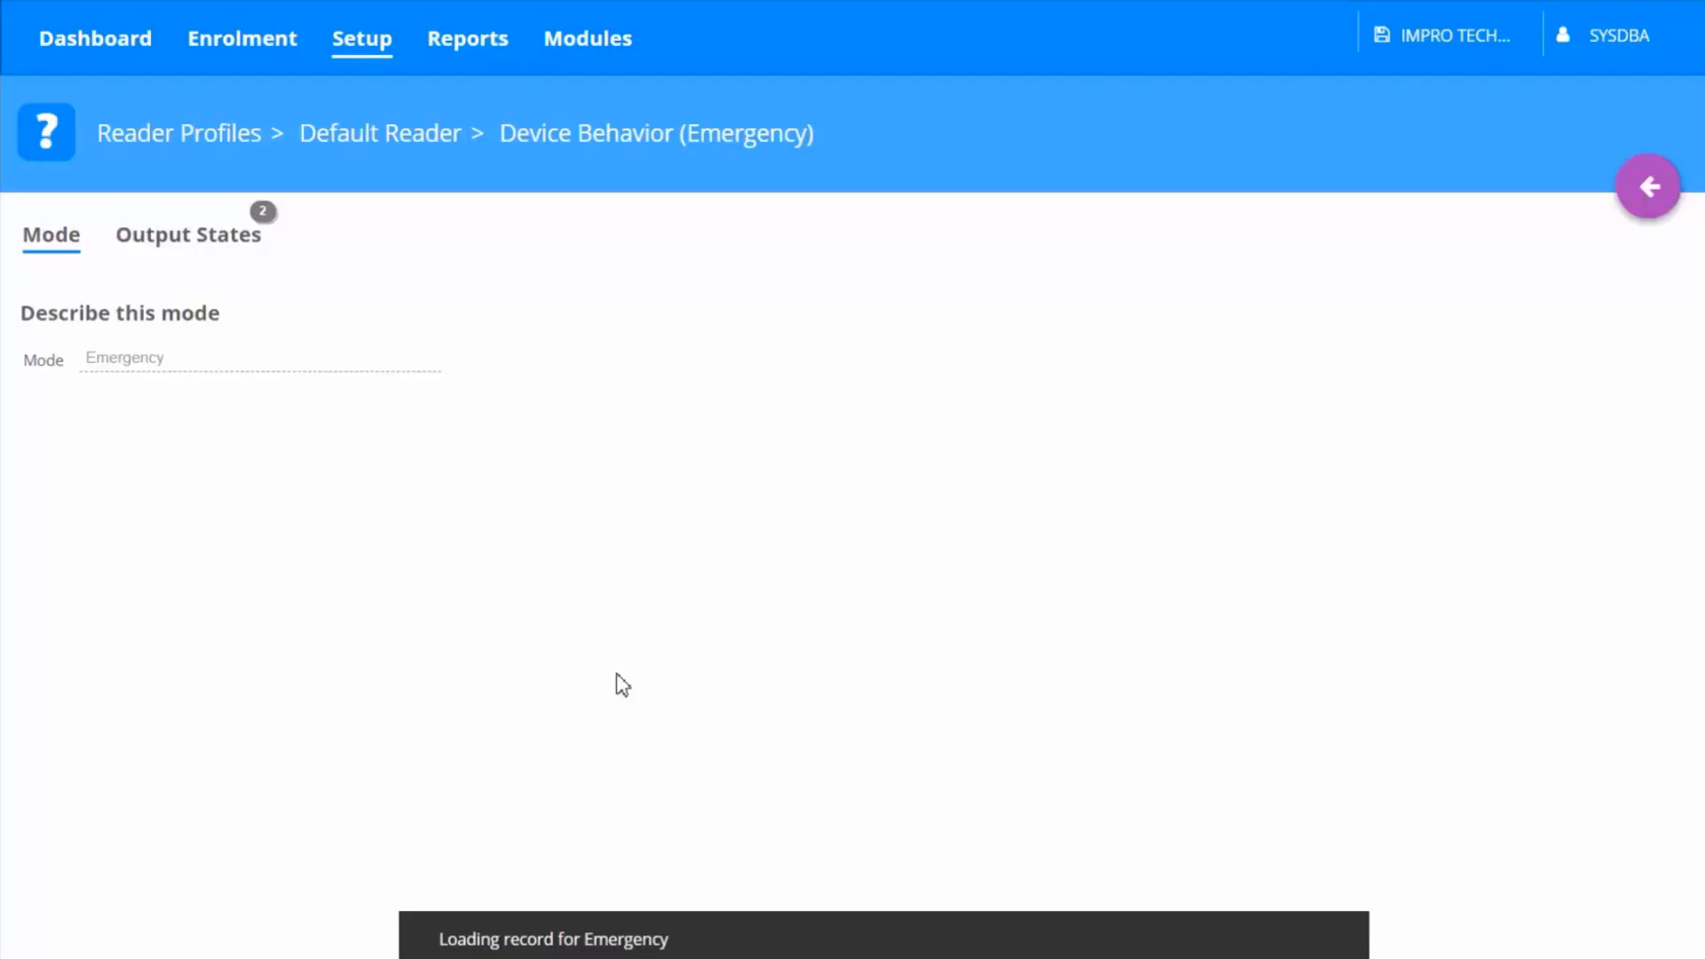
Set the Relay Contact State output to drive the relay during Emergency mode
click(174, 260)
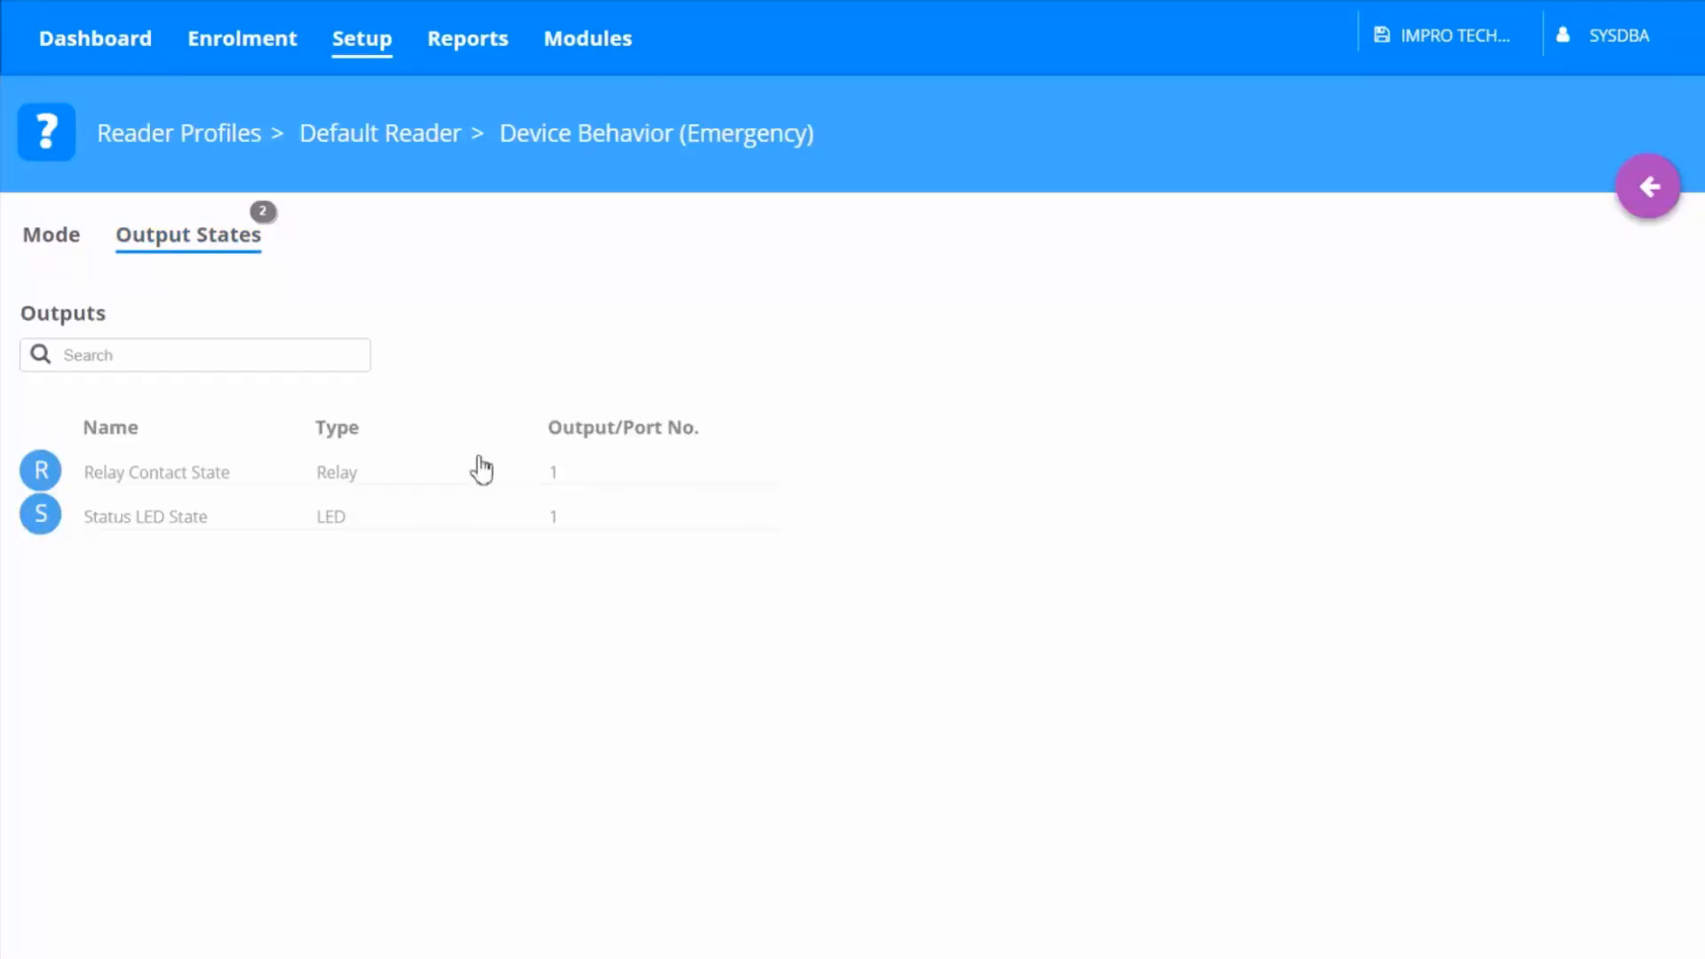
mouse_move(829, 503)
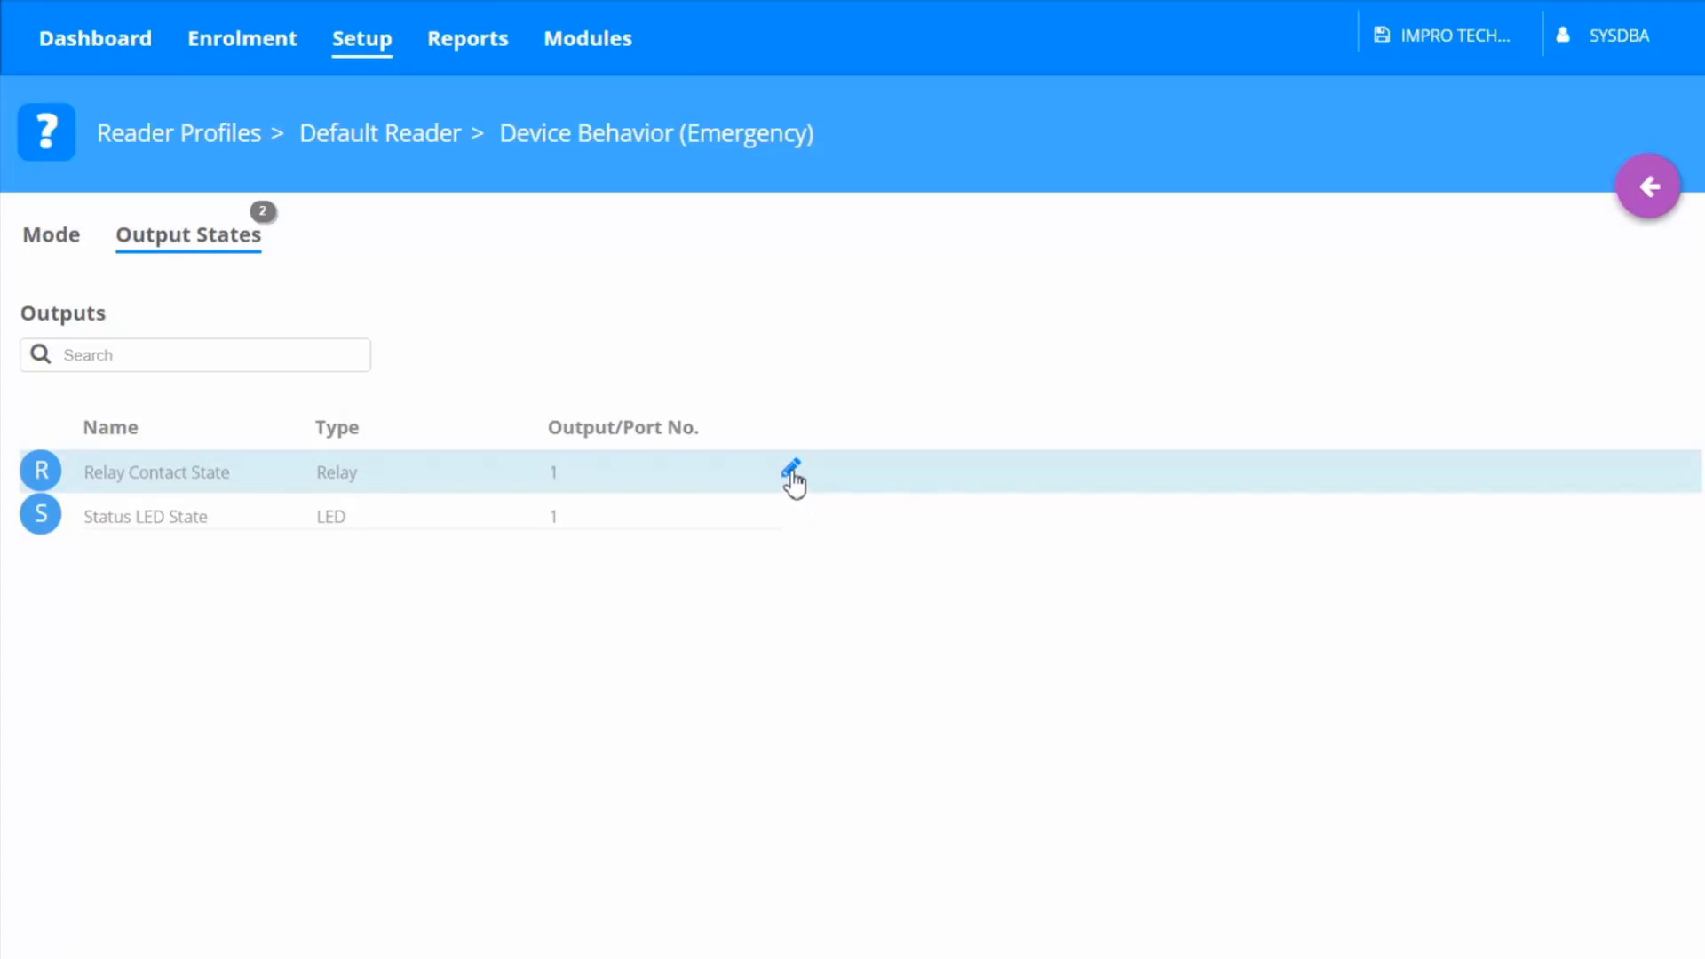
click(791, 471)
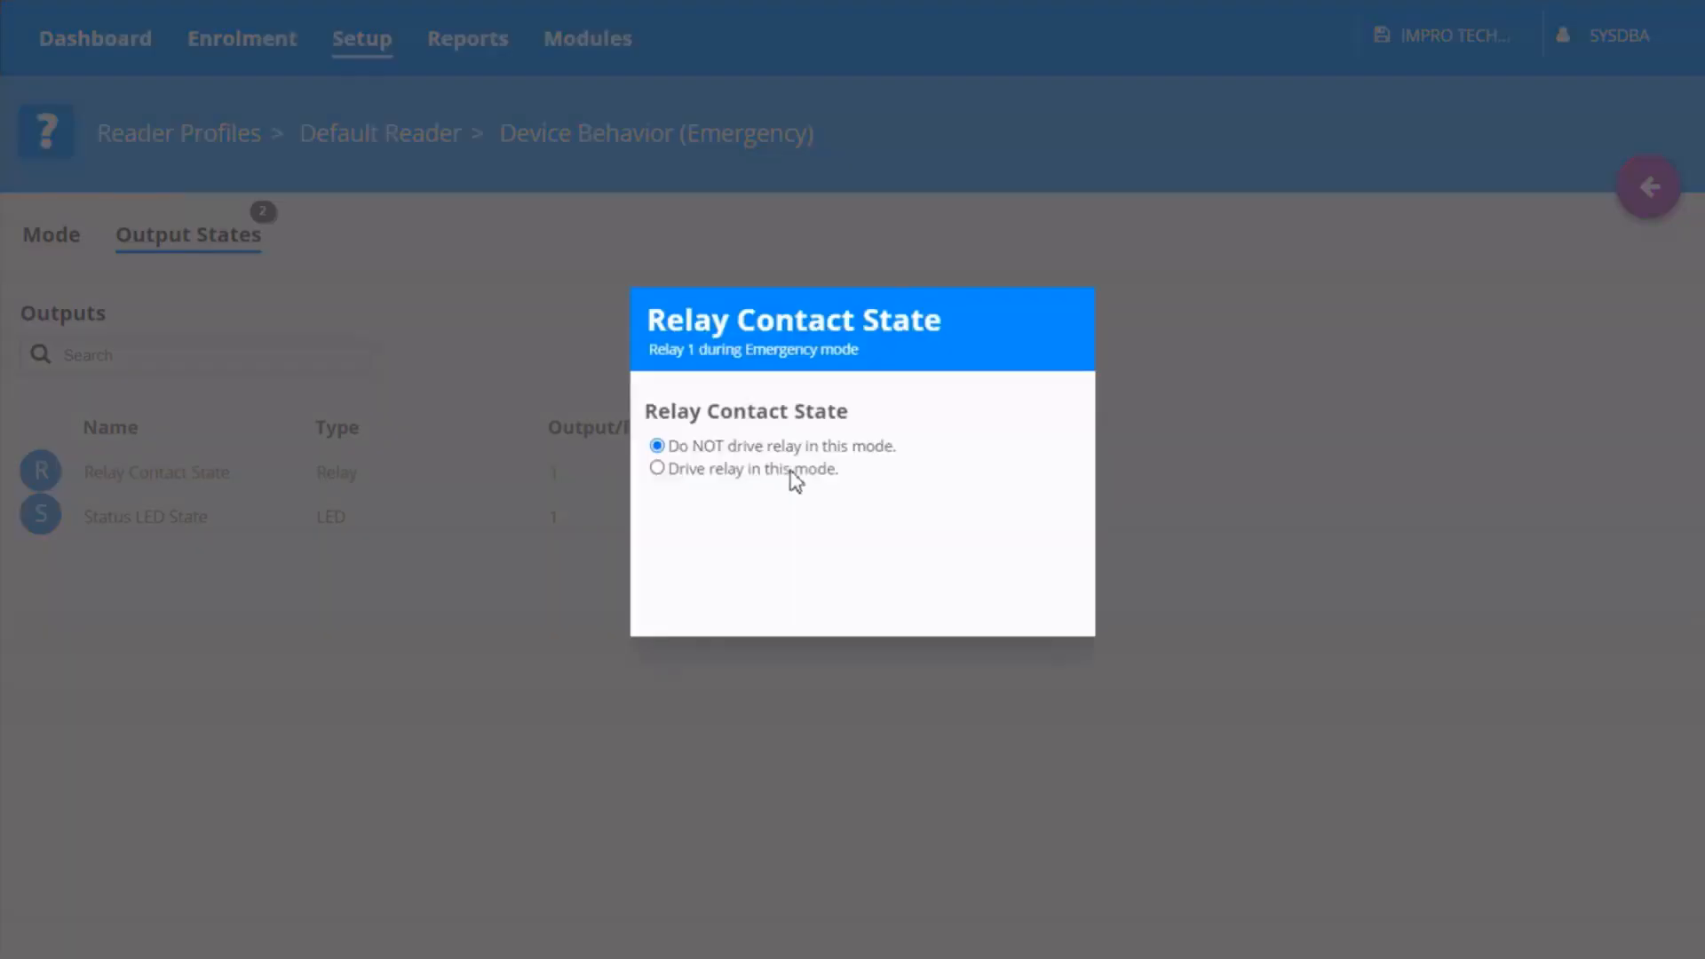
click(657, 470)
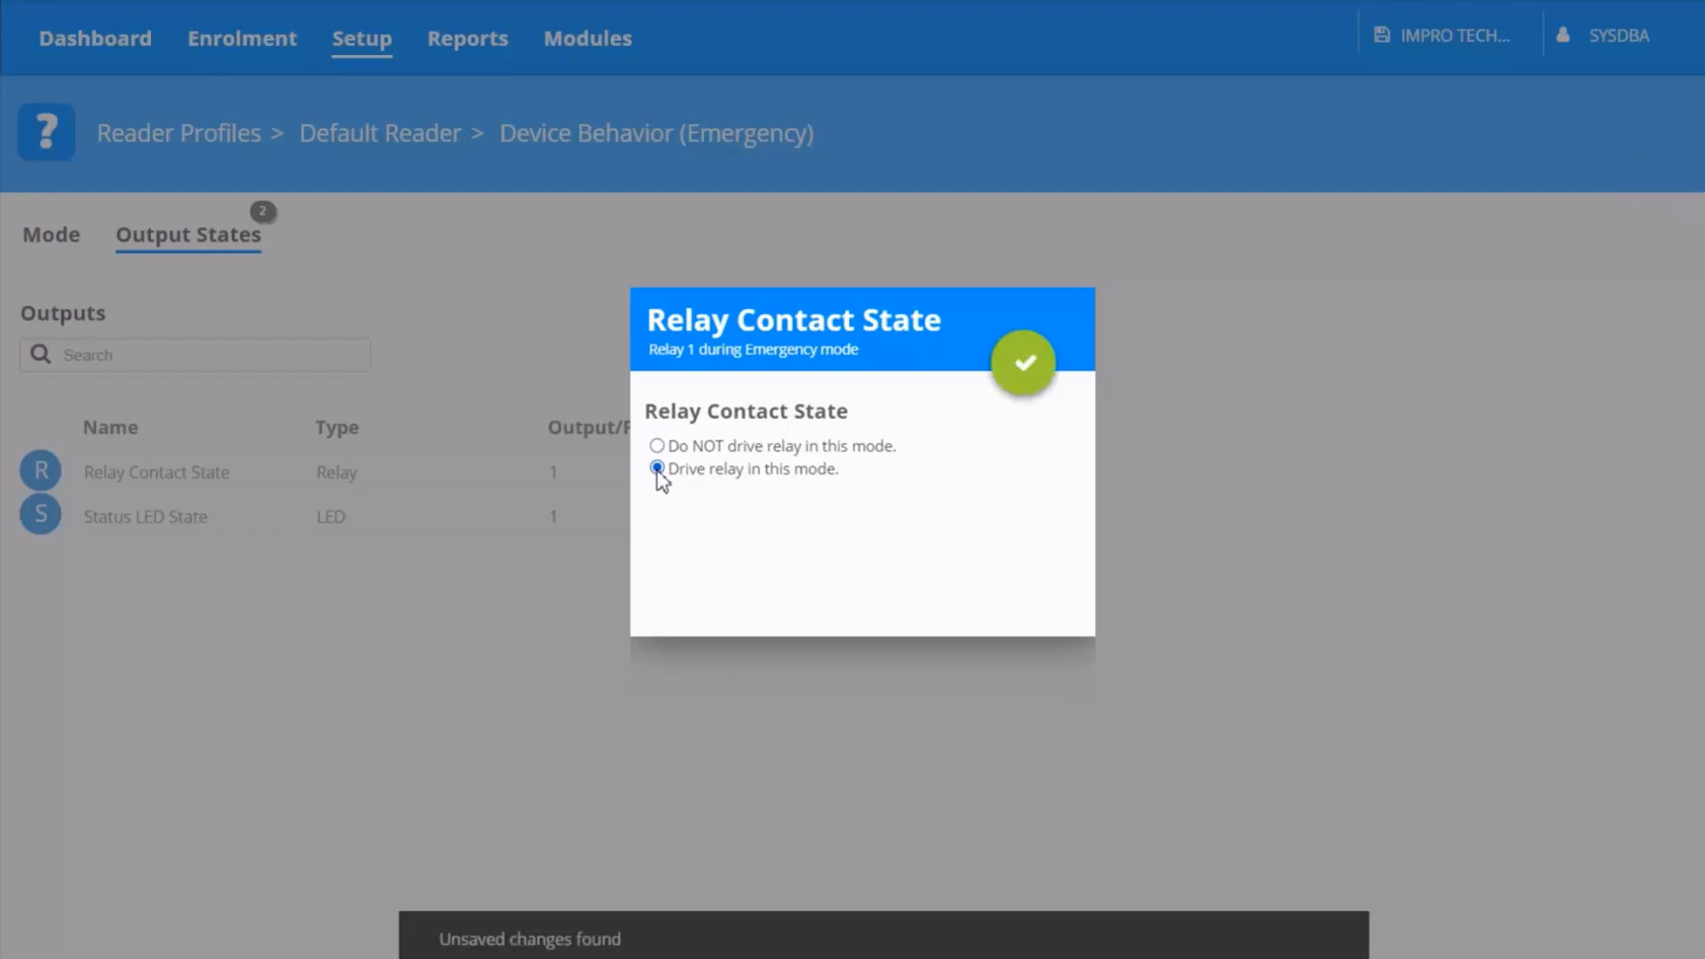
click(1021, 371)
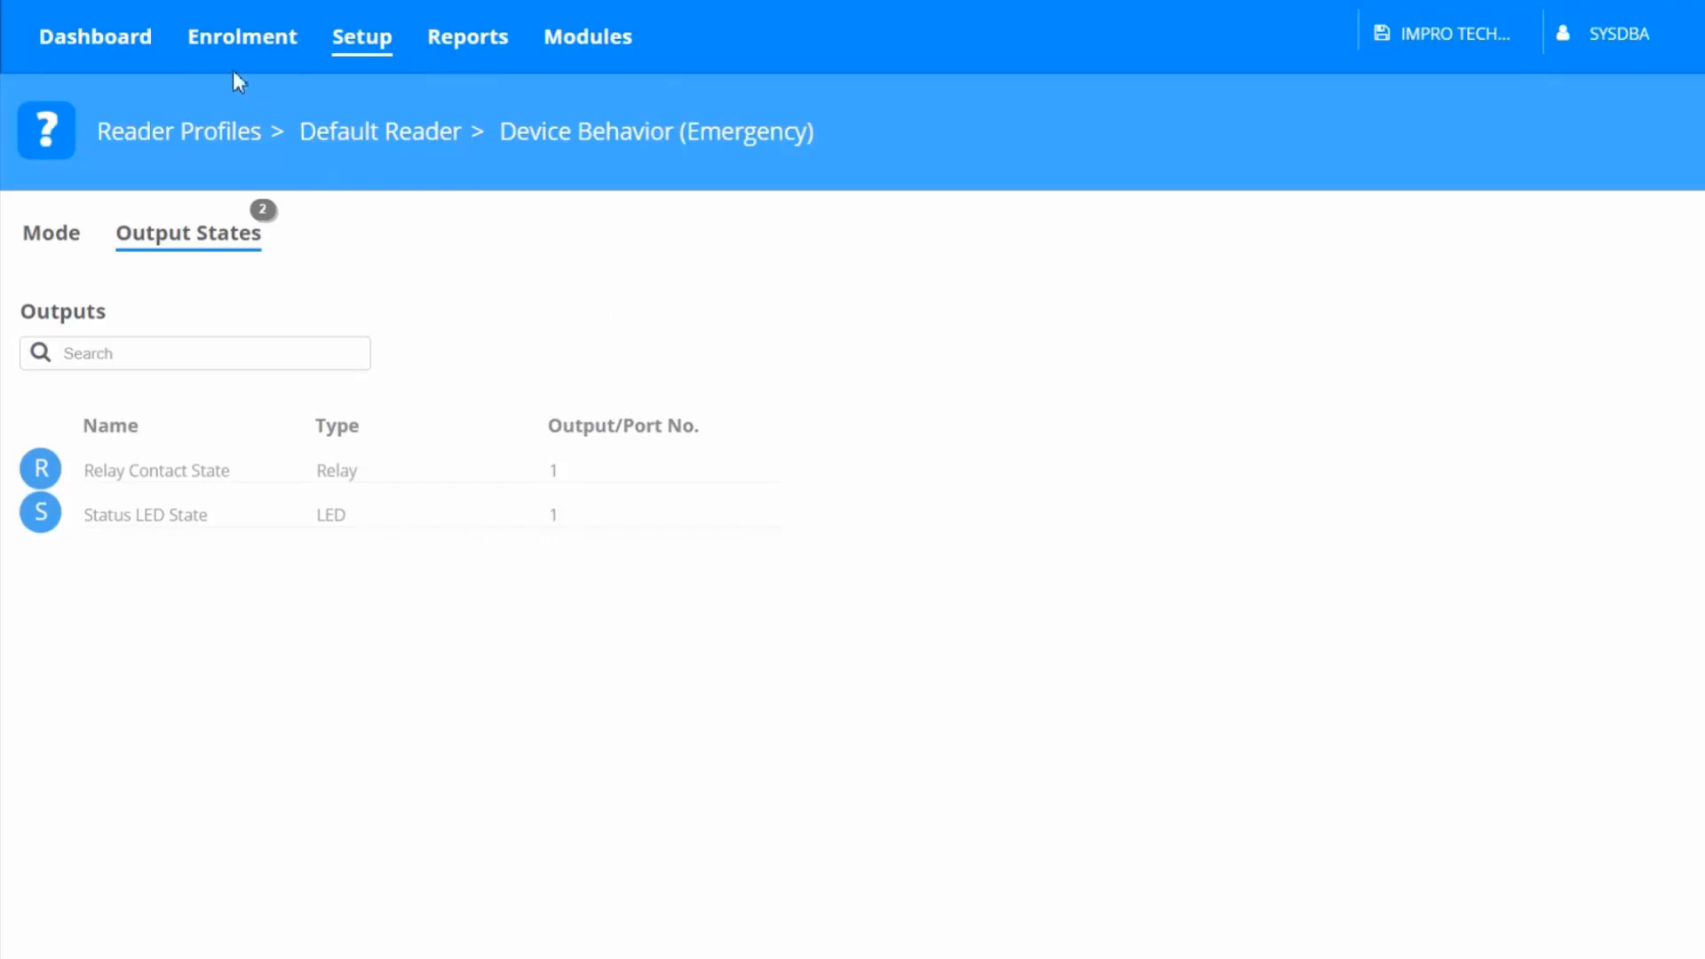
Add a Commands widget to the dashboard with the site Impro Technologies and save the dashboard layout
click(122, 46)
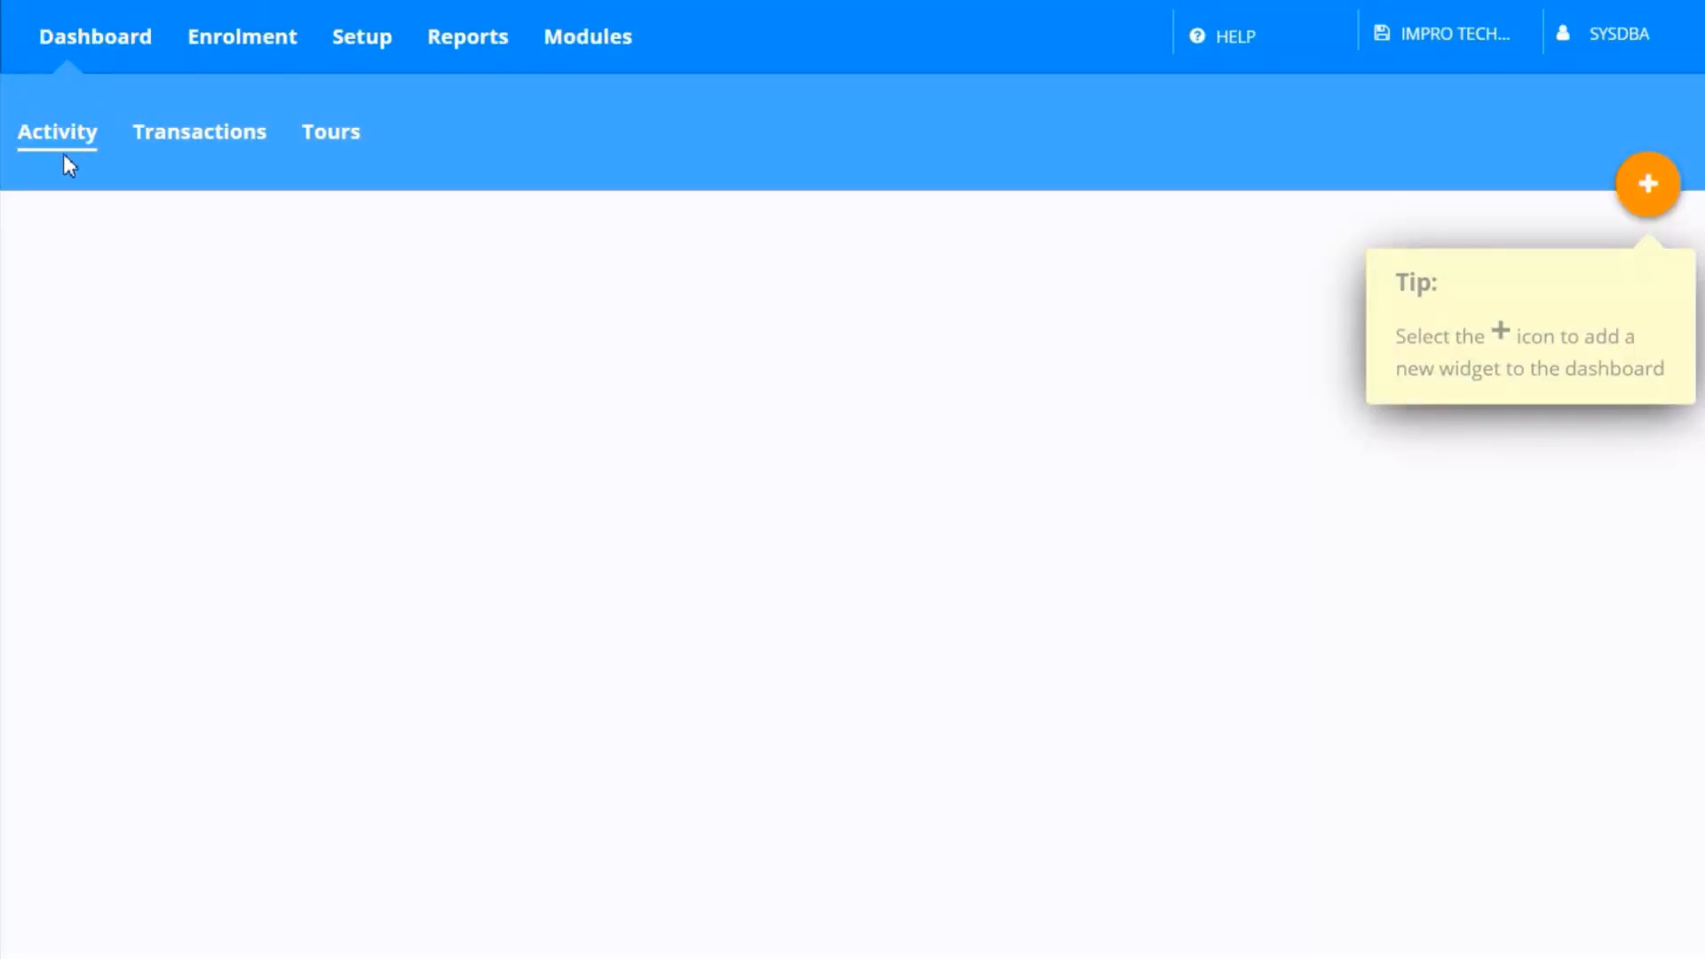
click(1647, 188)
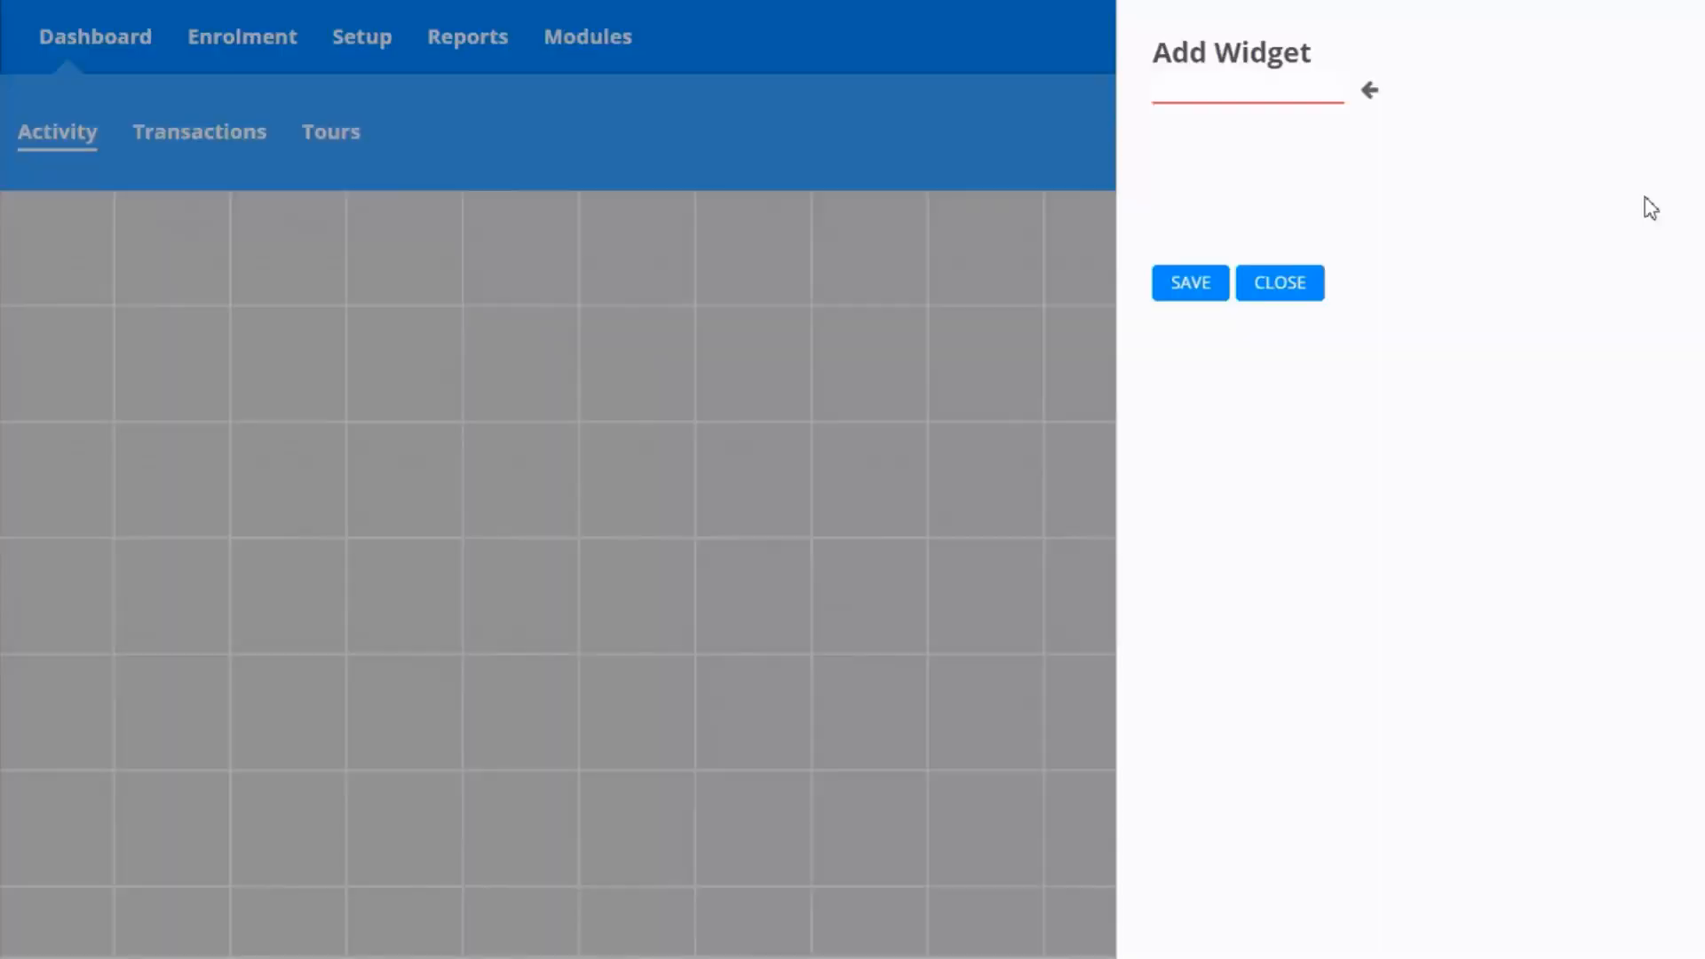
click(1368, 95)
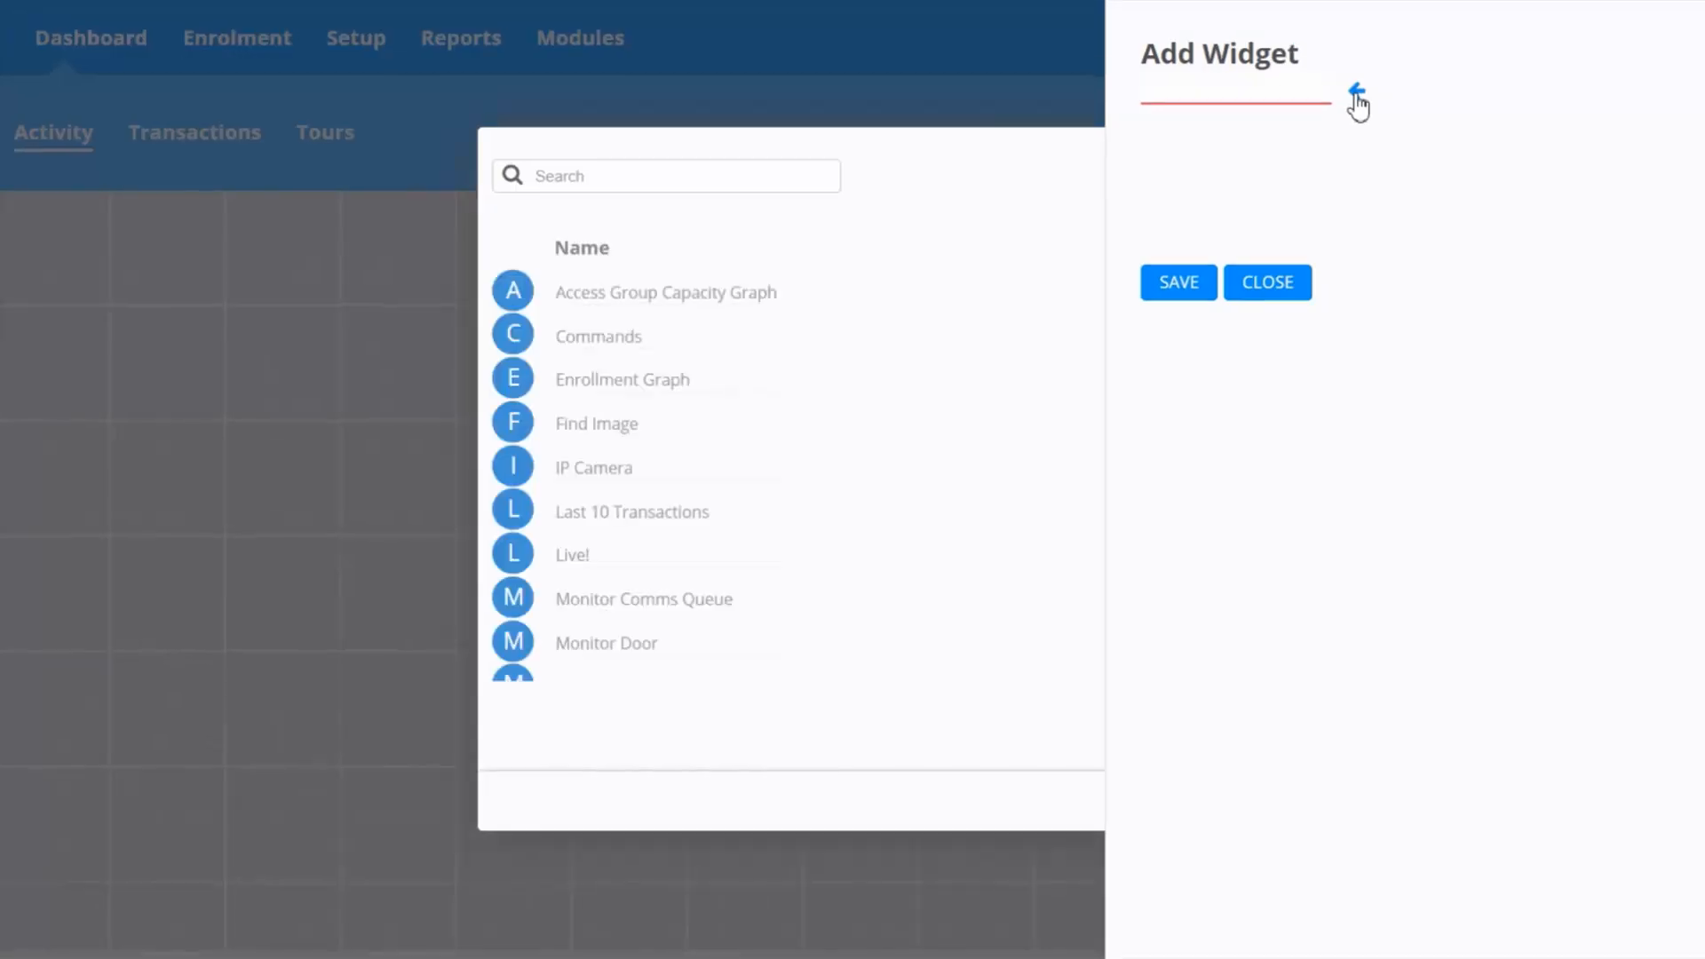
click(878, 346)
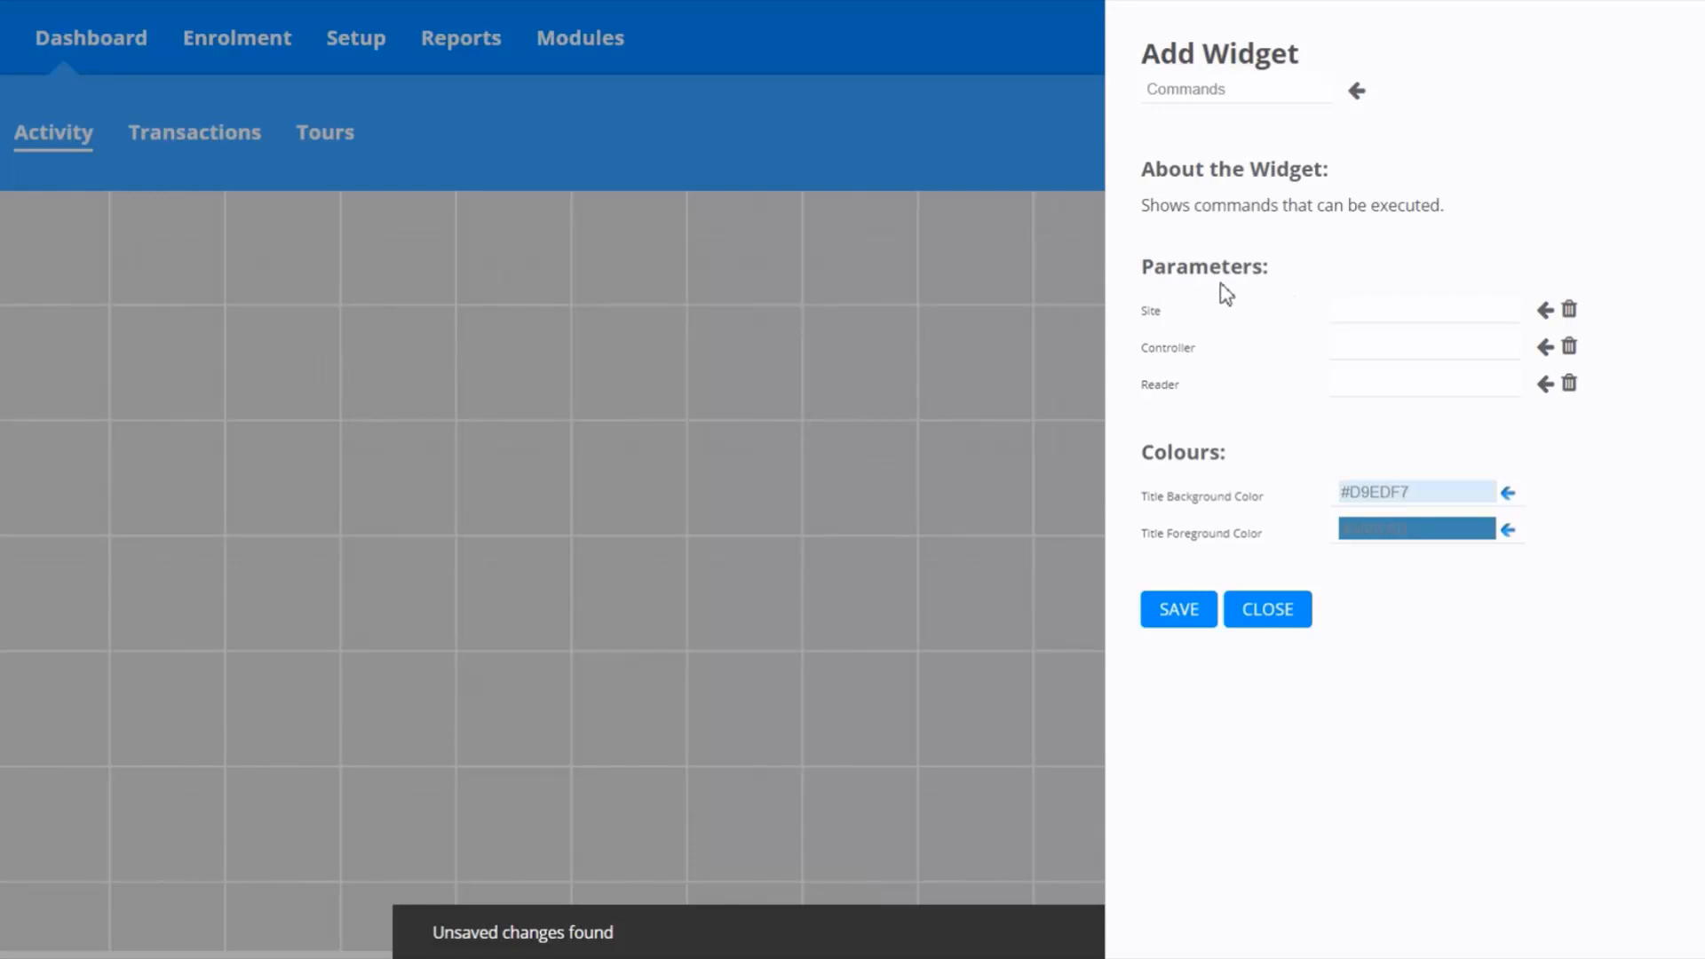
click(1547, 312)
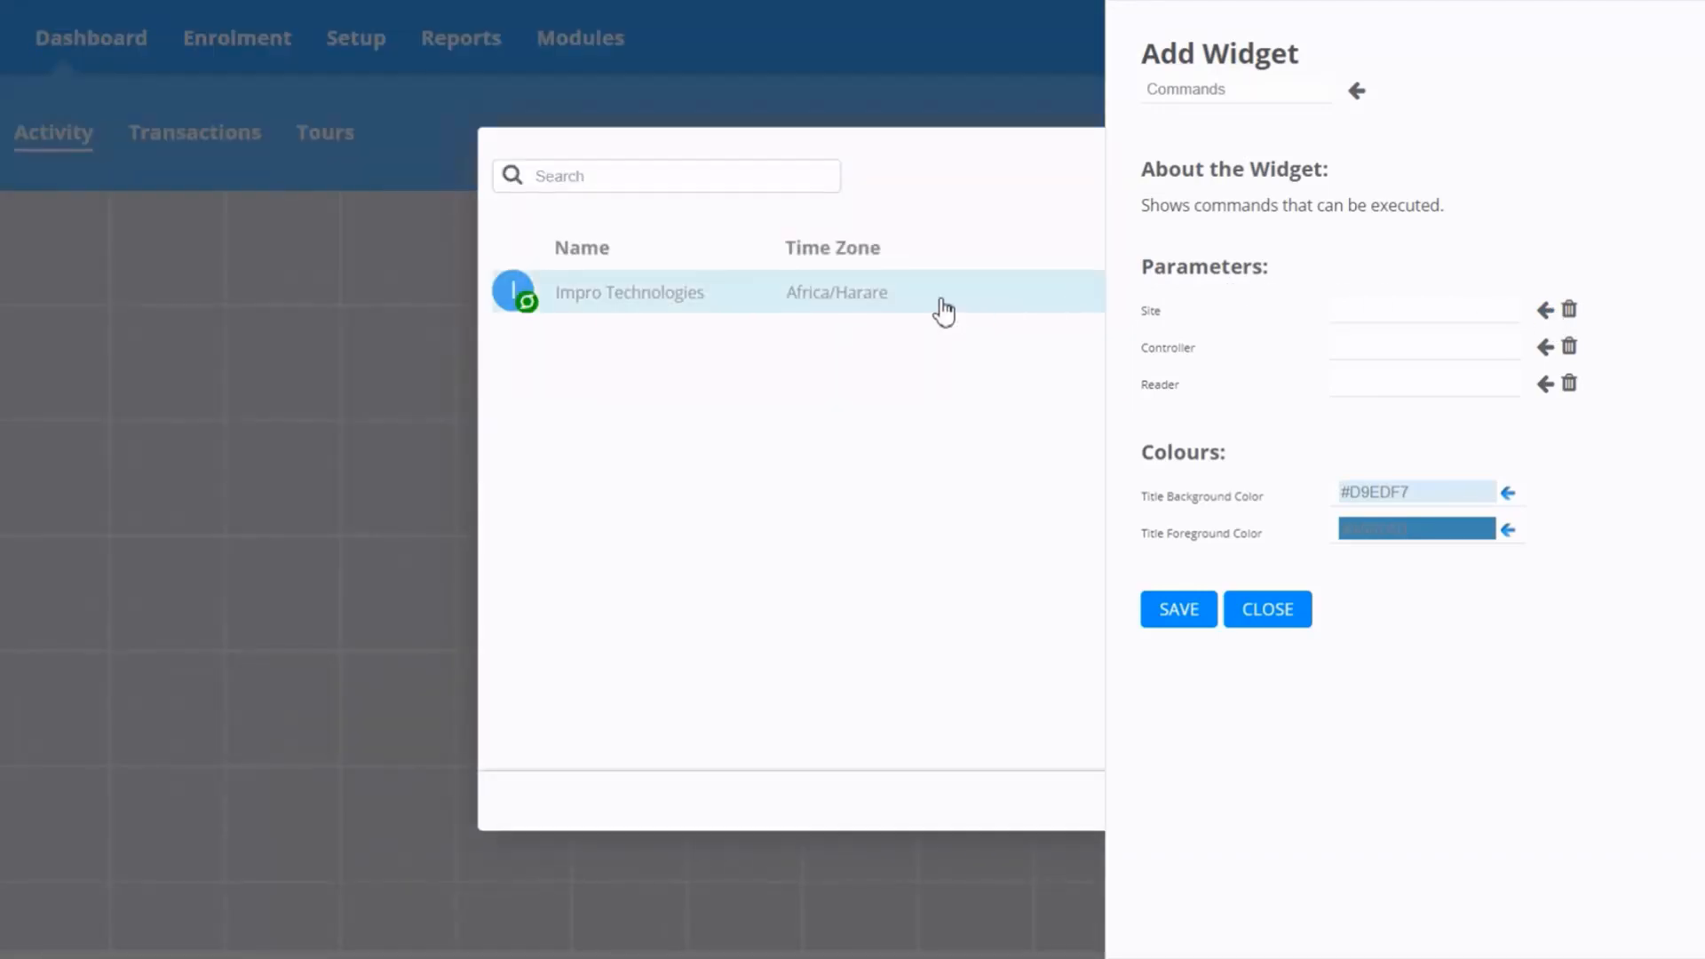
click(942, 310)
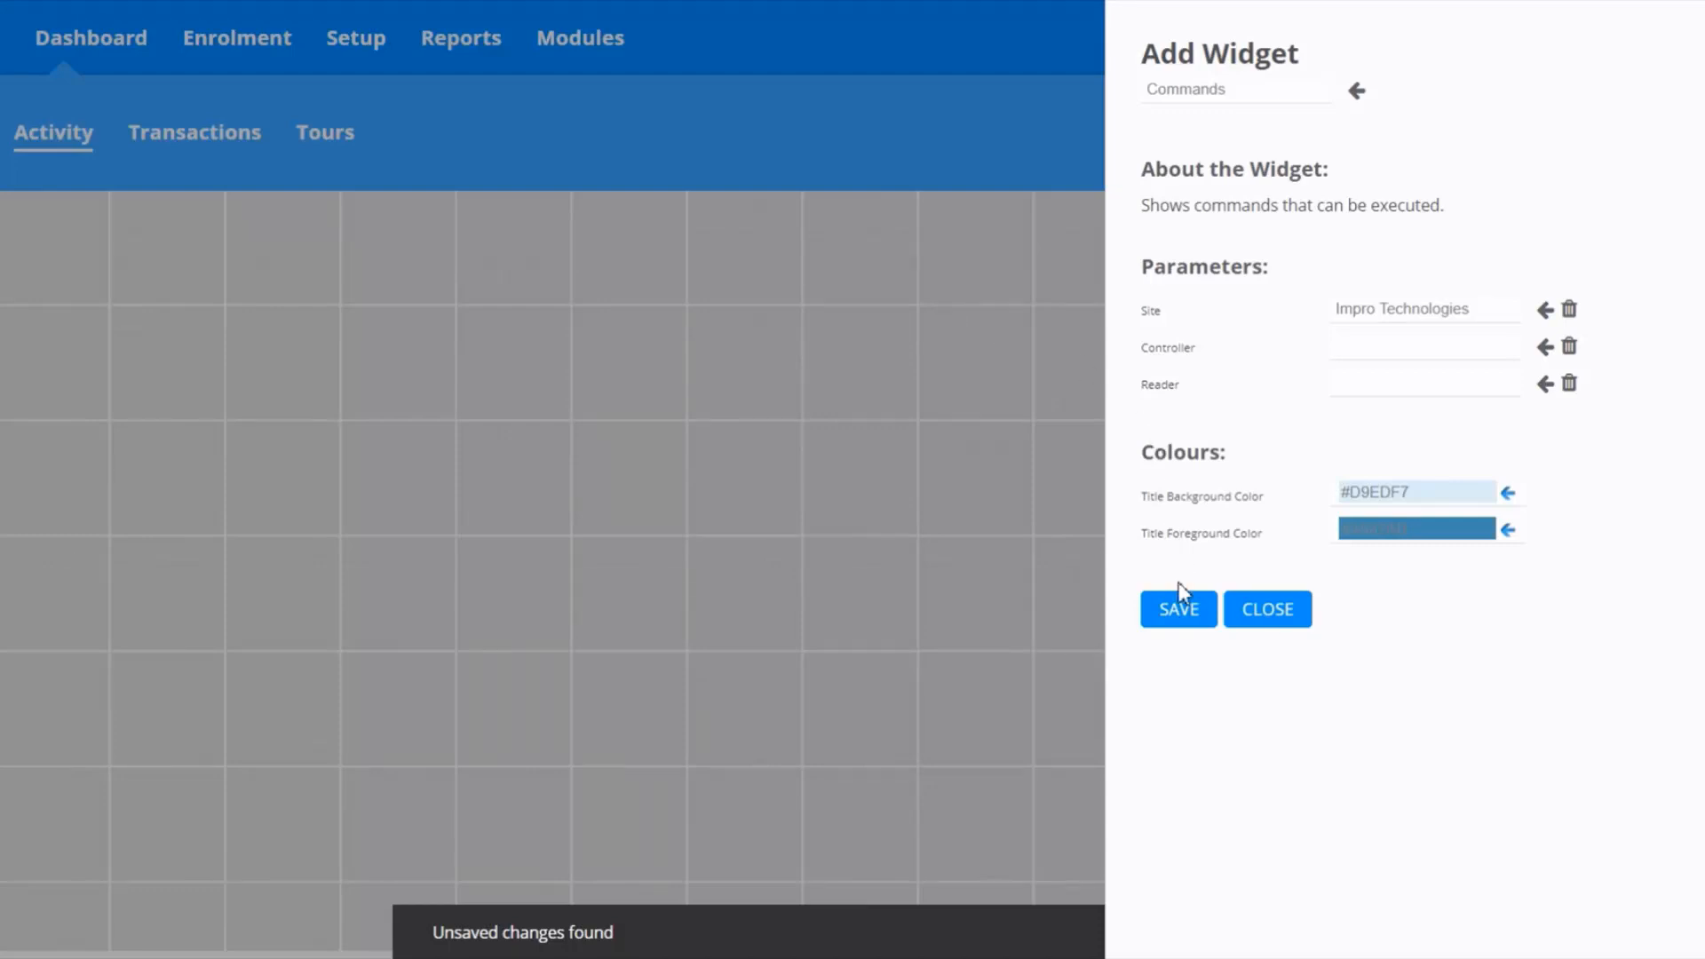
click(1182, 629)
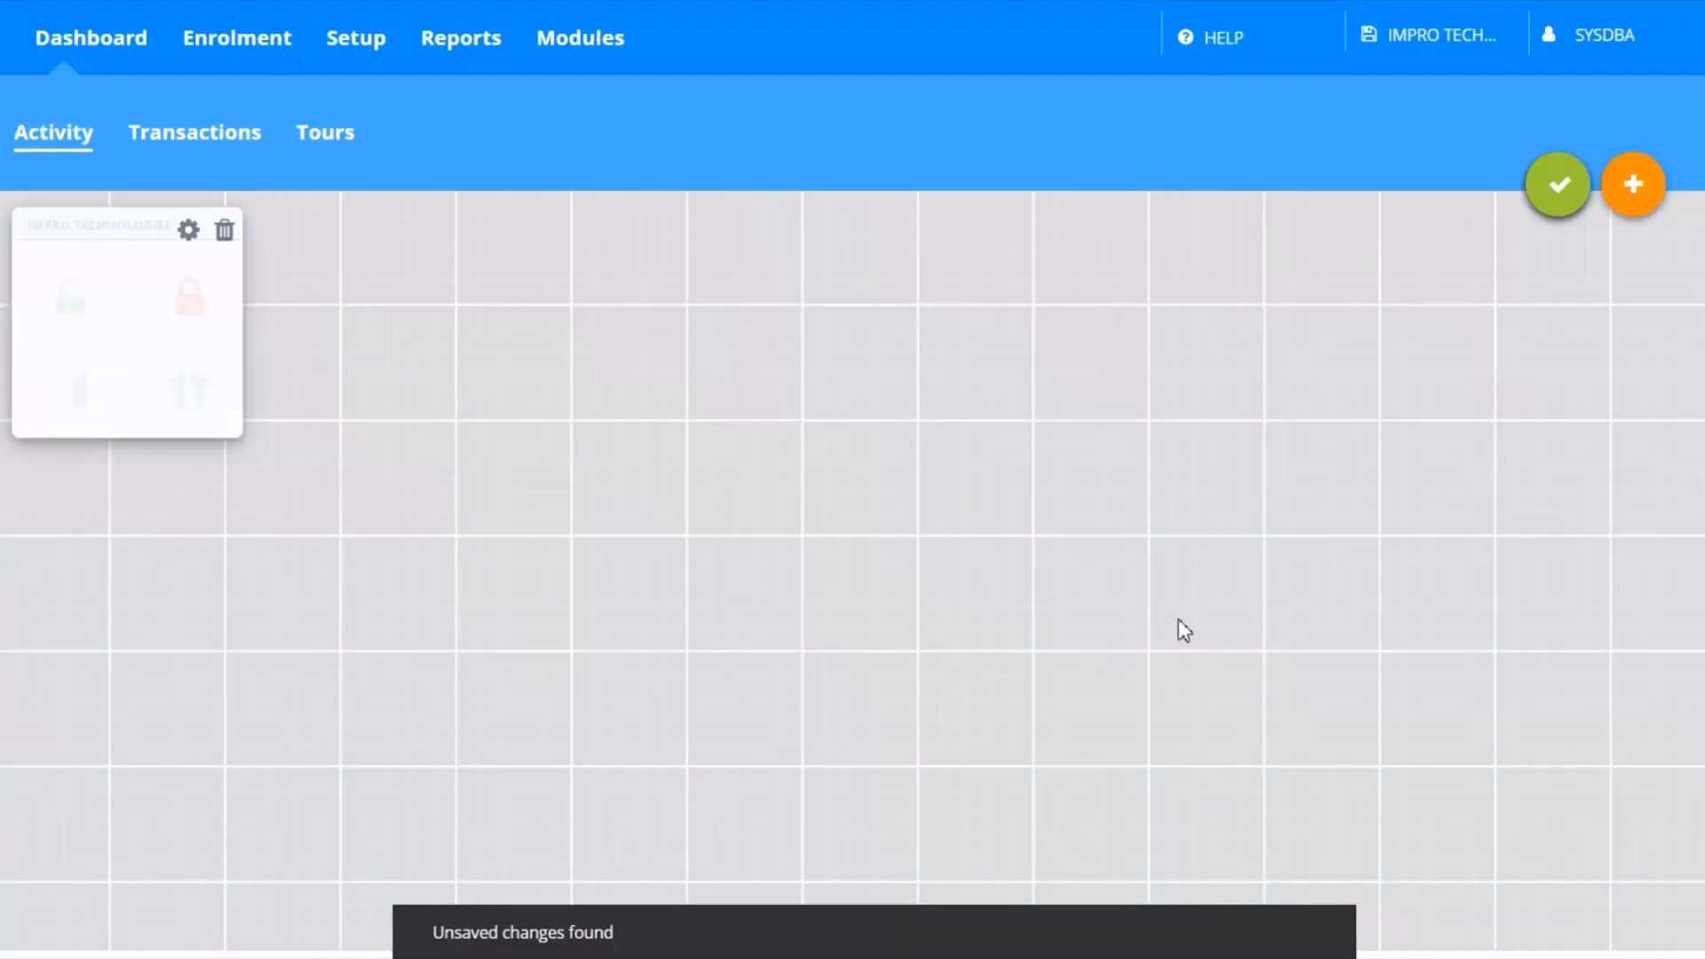
click(1566, 206)
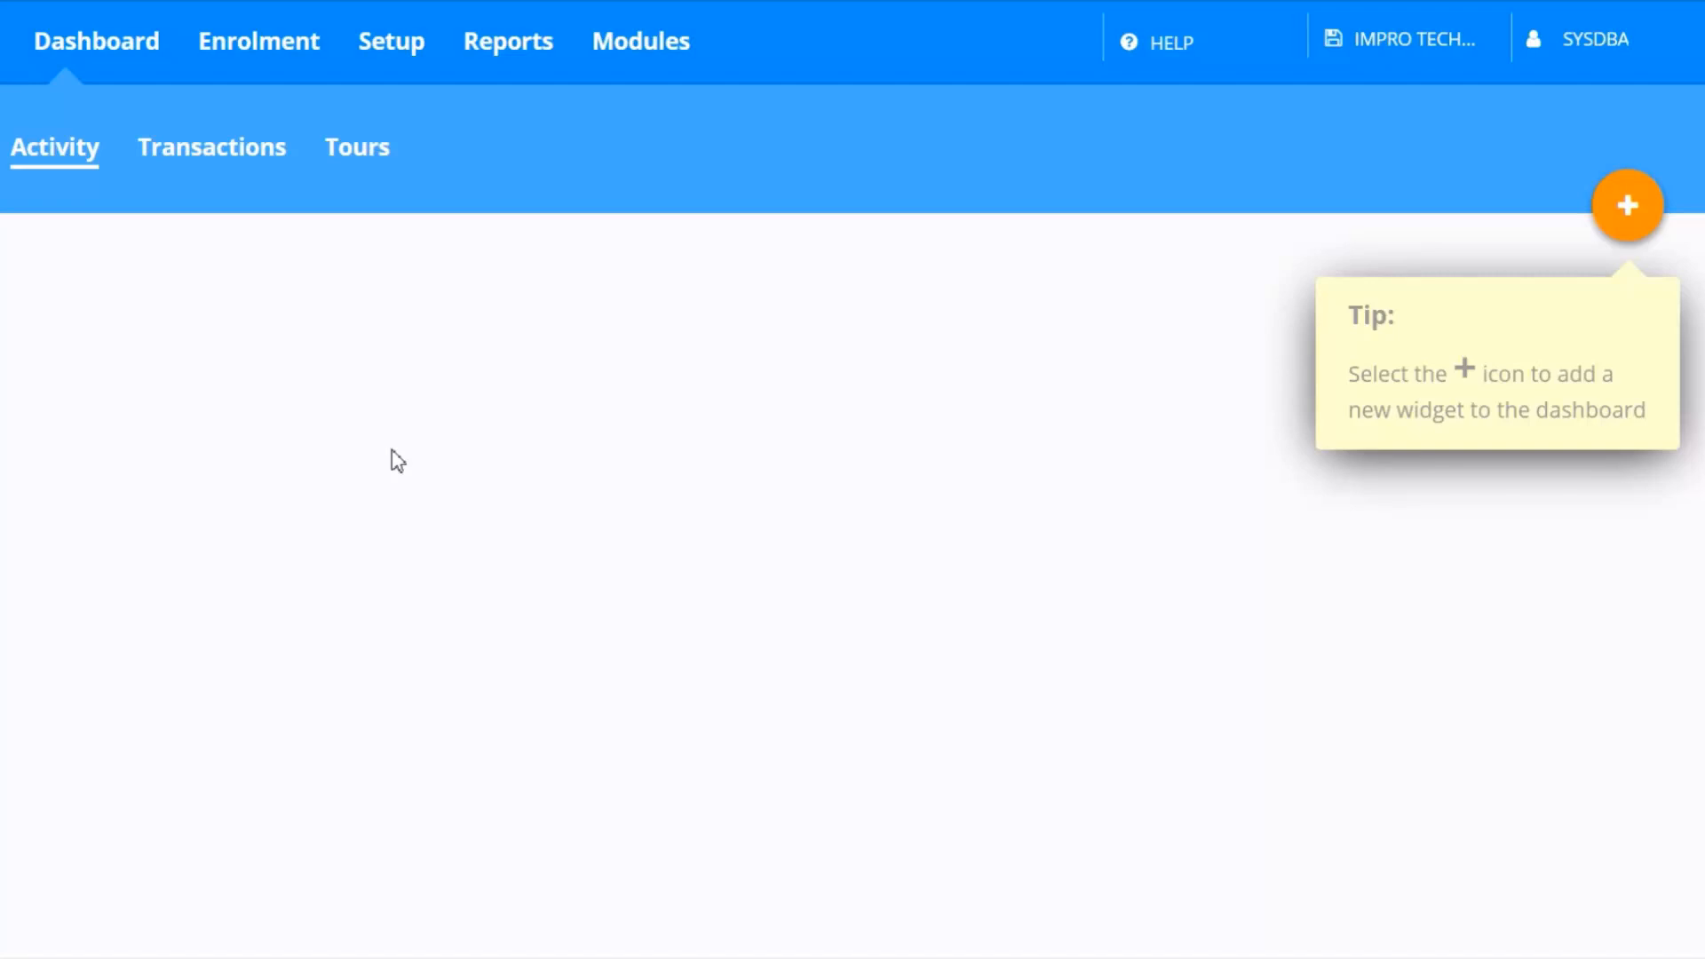
Add an action named Emergency ON of type Emergency Mode, set to Enable, to the Default Controller profile
click(392, 46)
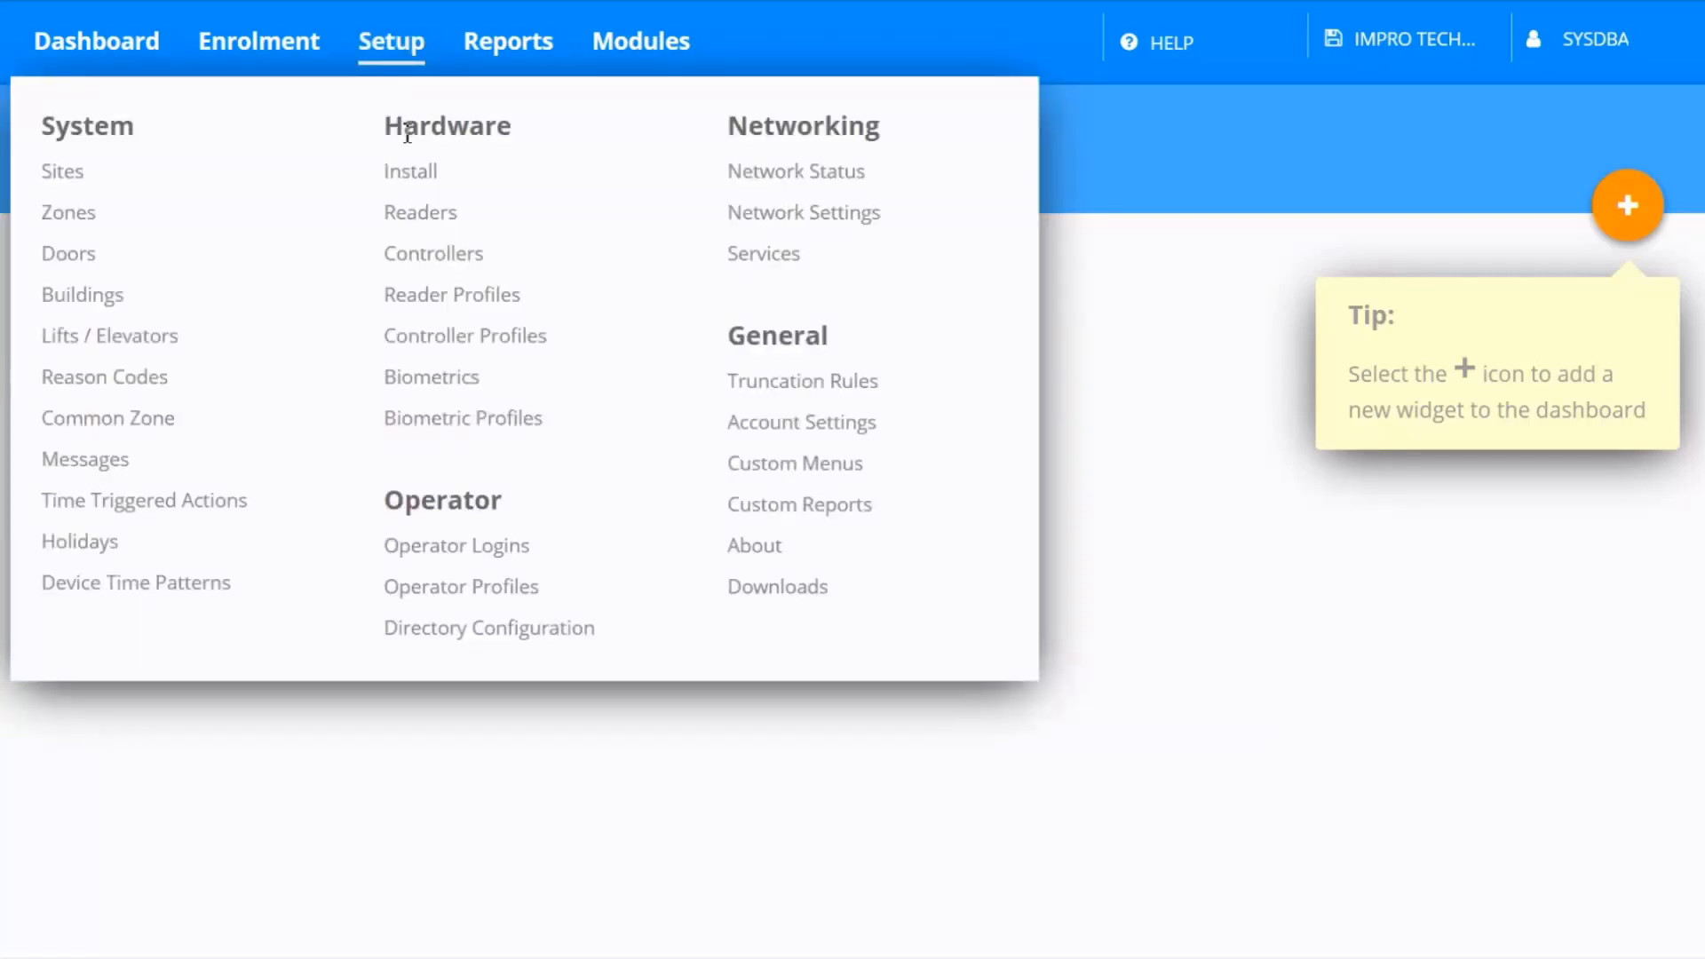
click(418, 339)
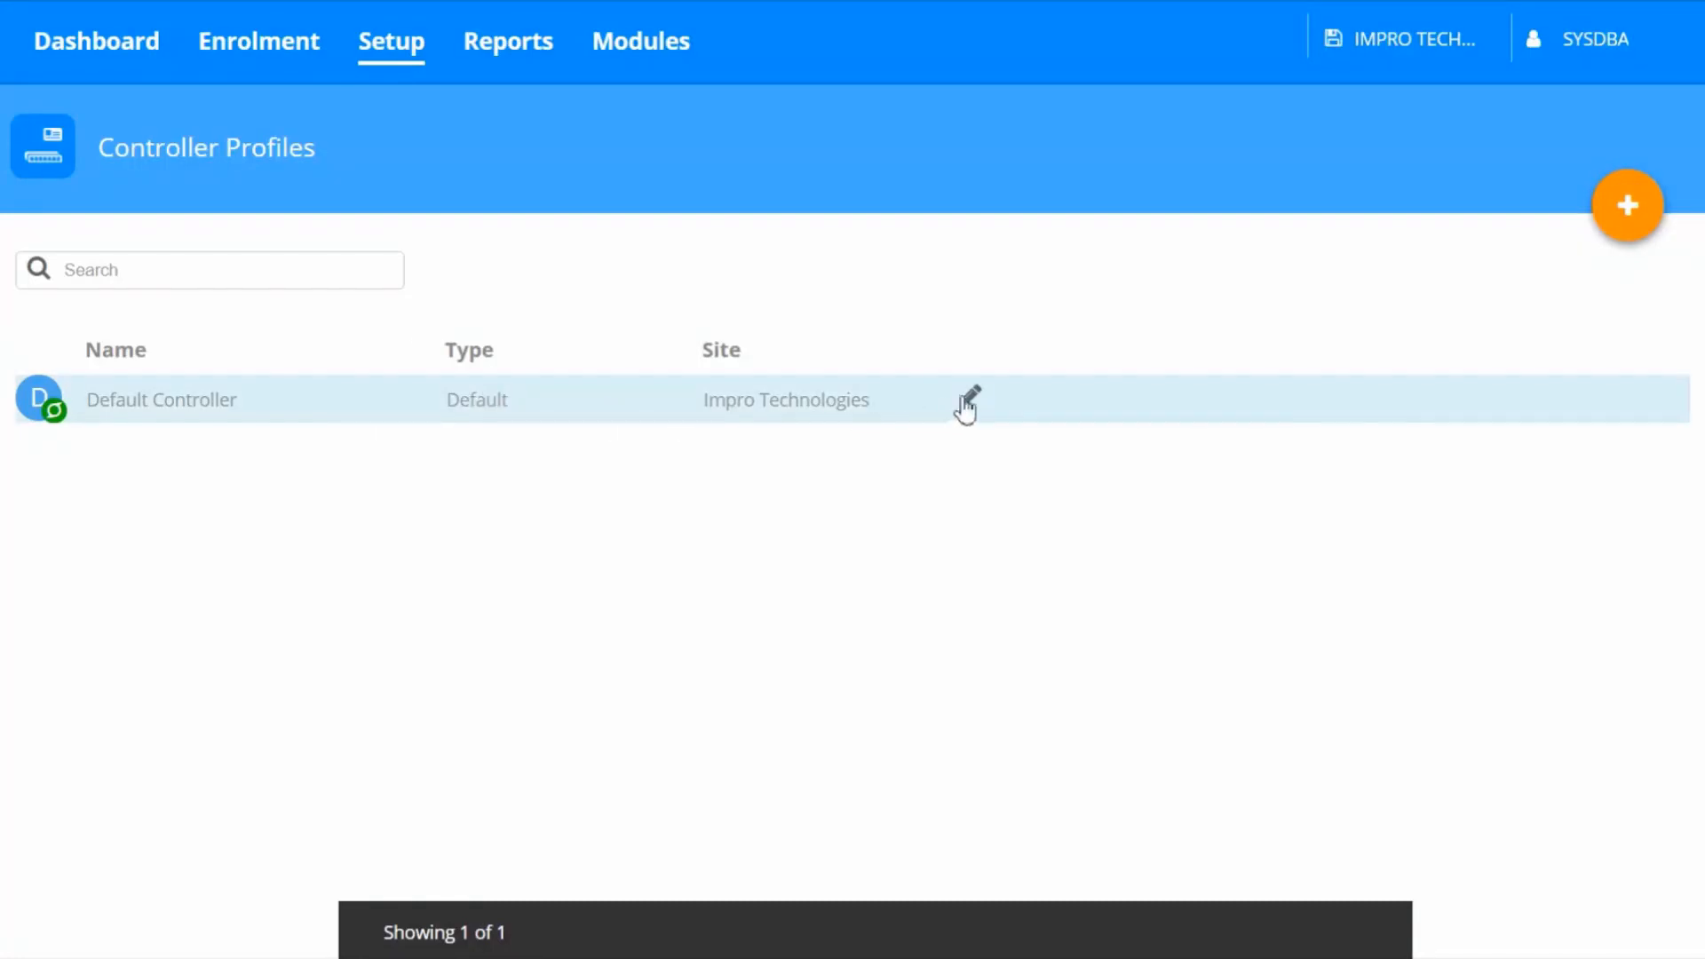
click(967, 394)
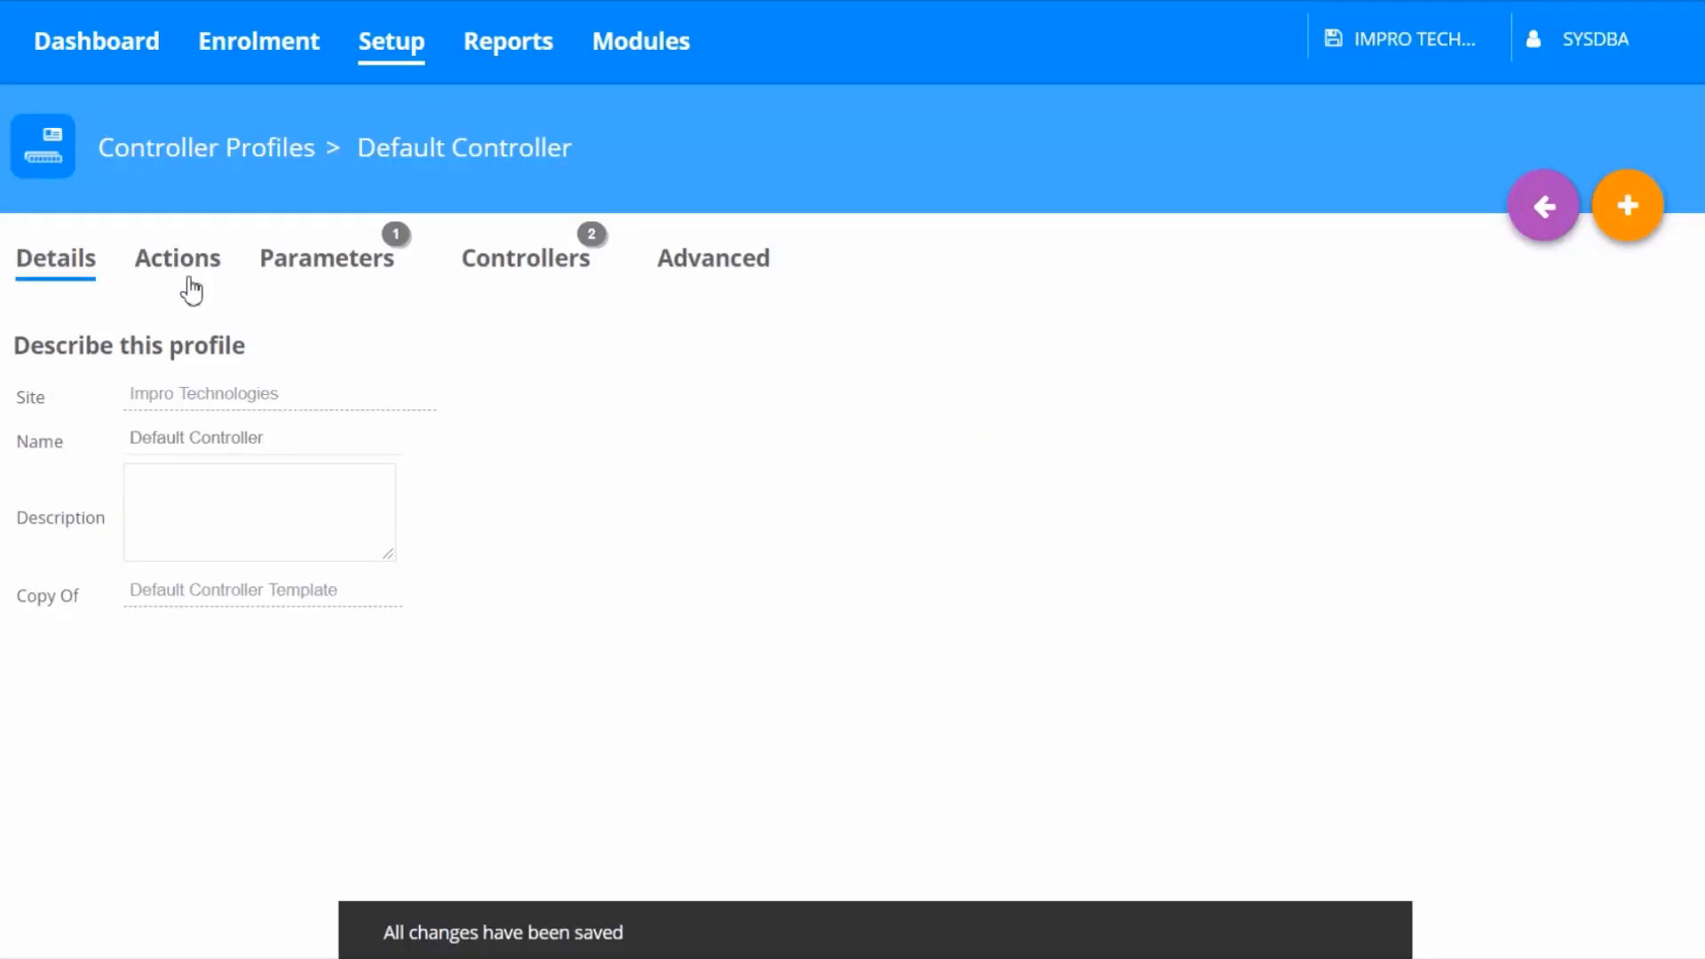
click(184, 281)
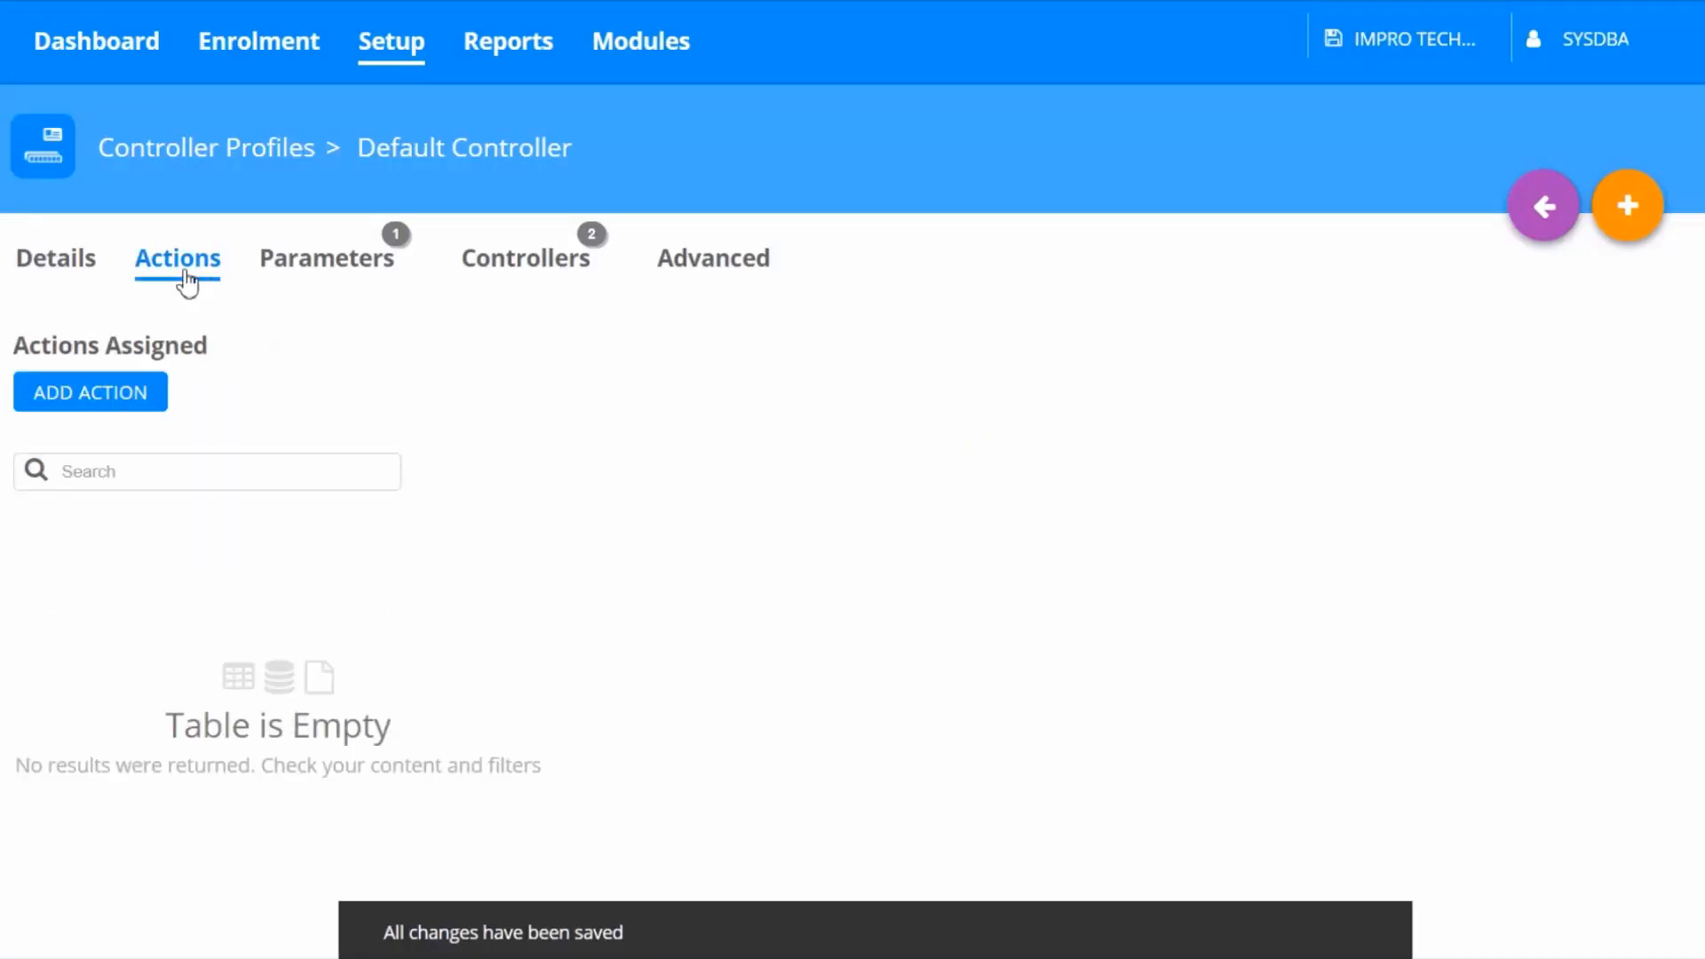
click(93, 393)
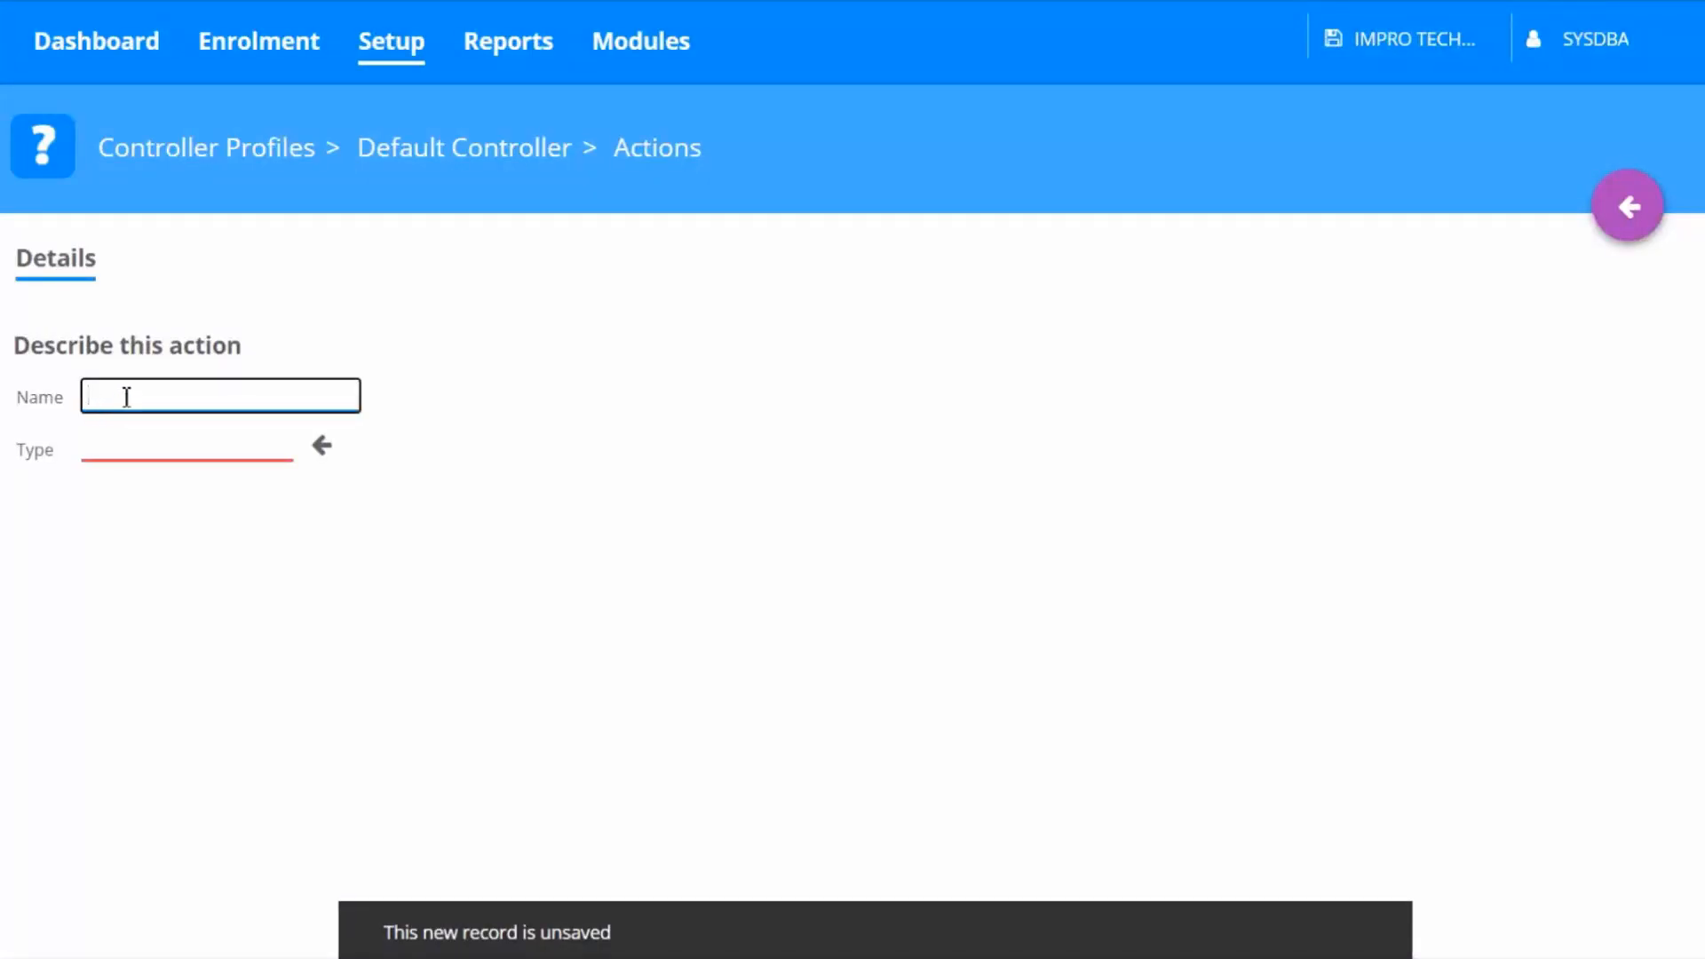
text(E)
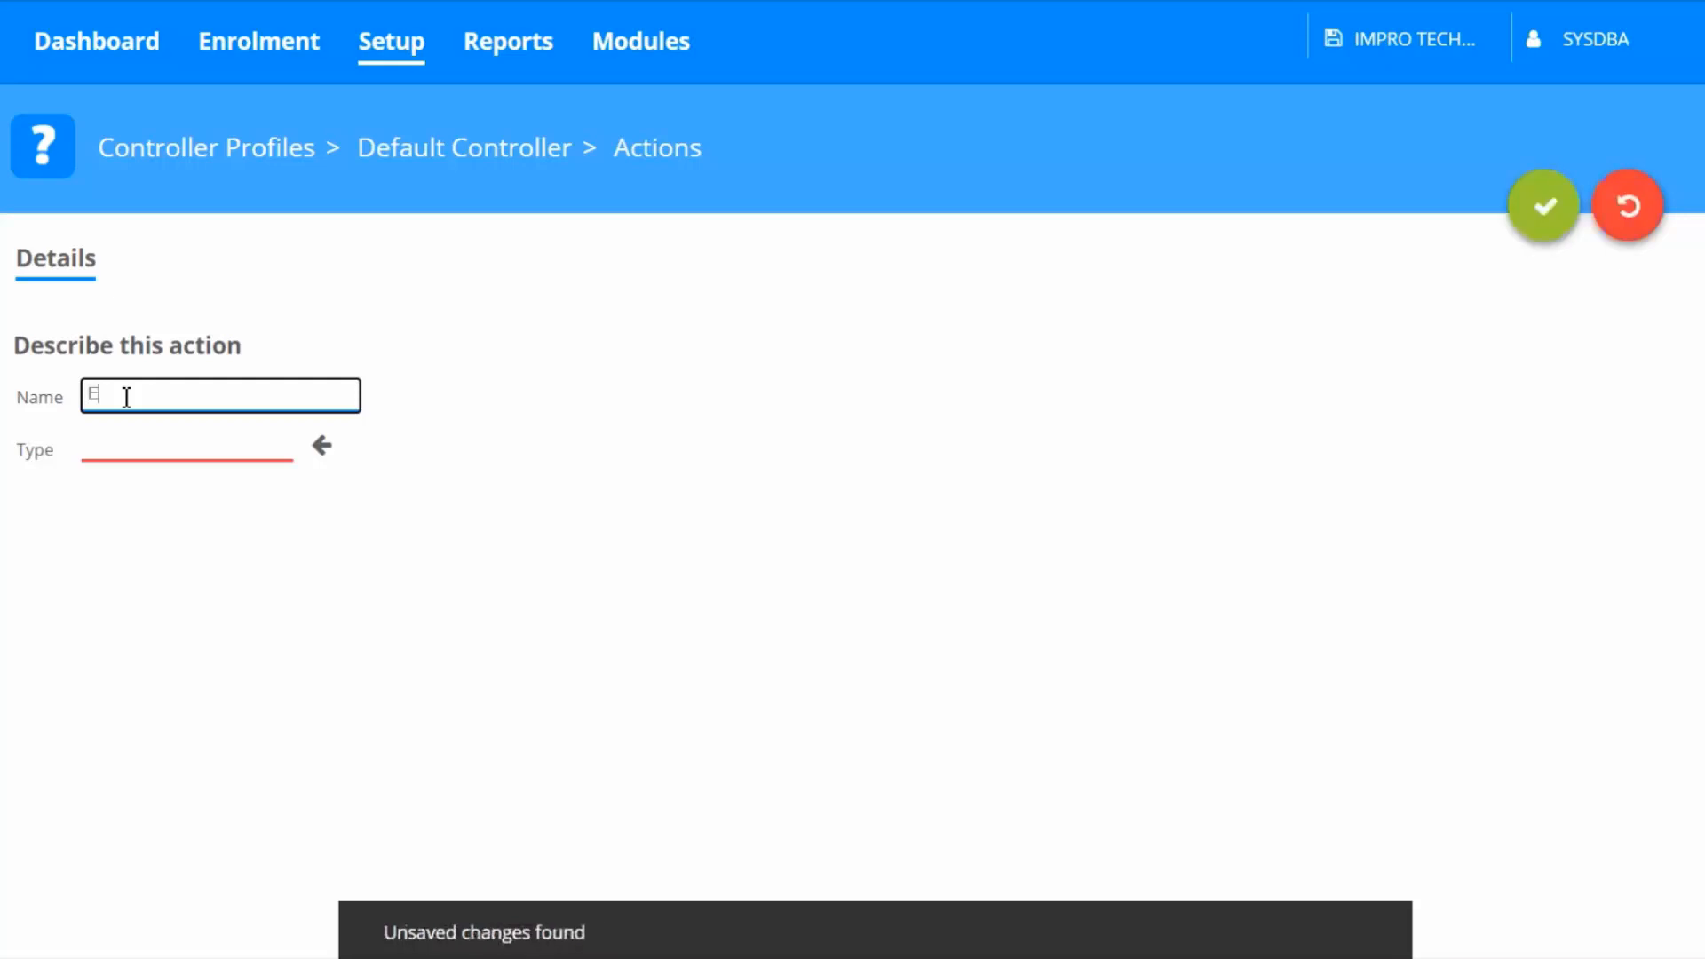
text(mergency ON)
click(321, 445)
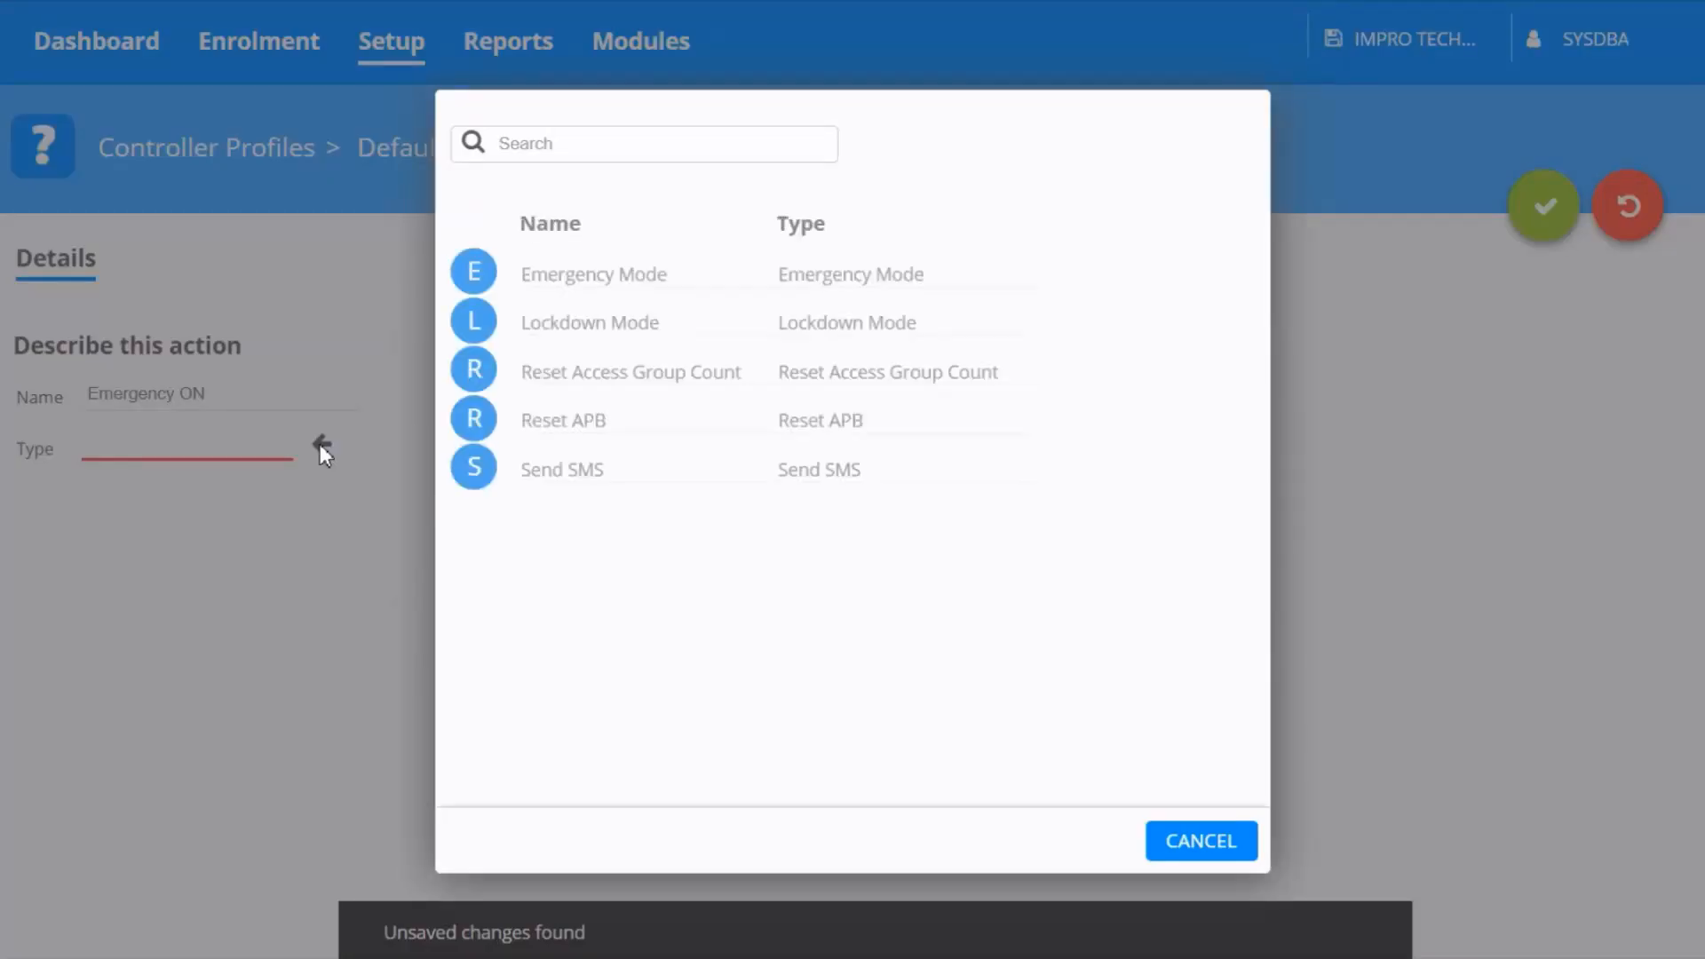
click(533, 293)
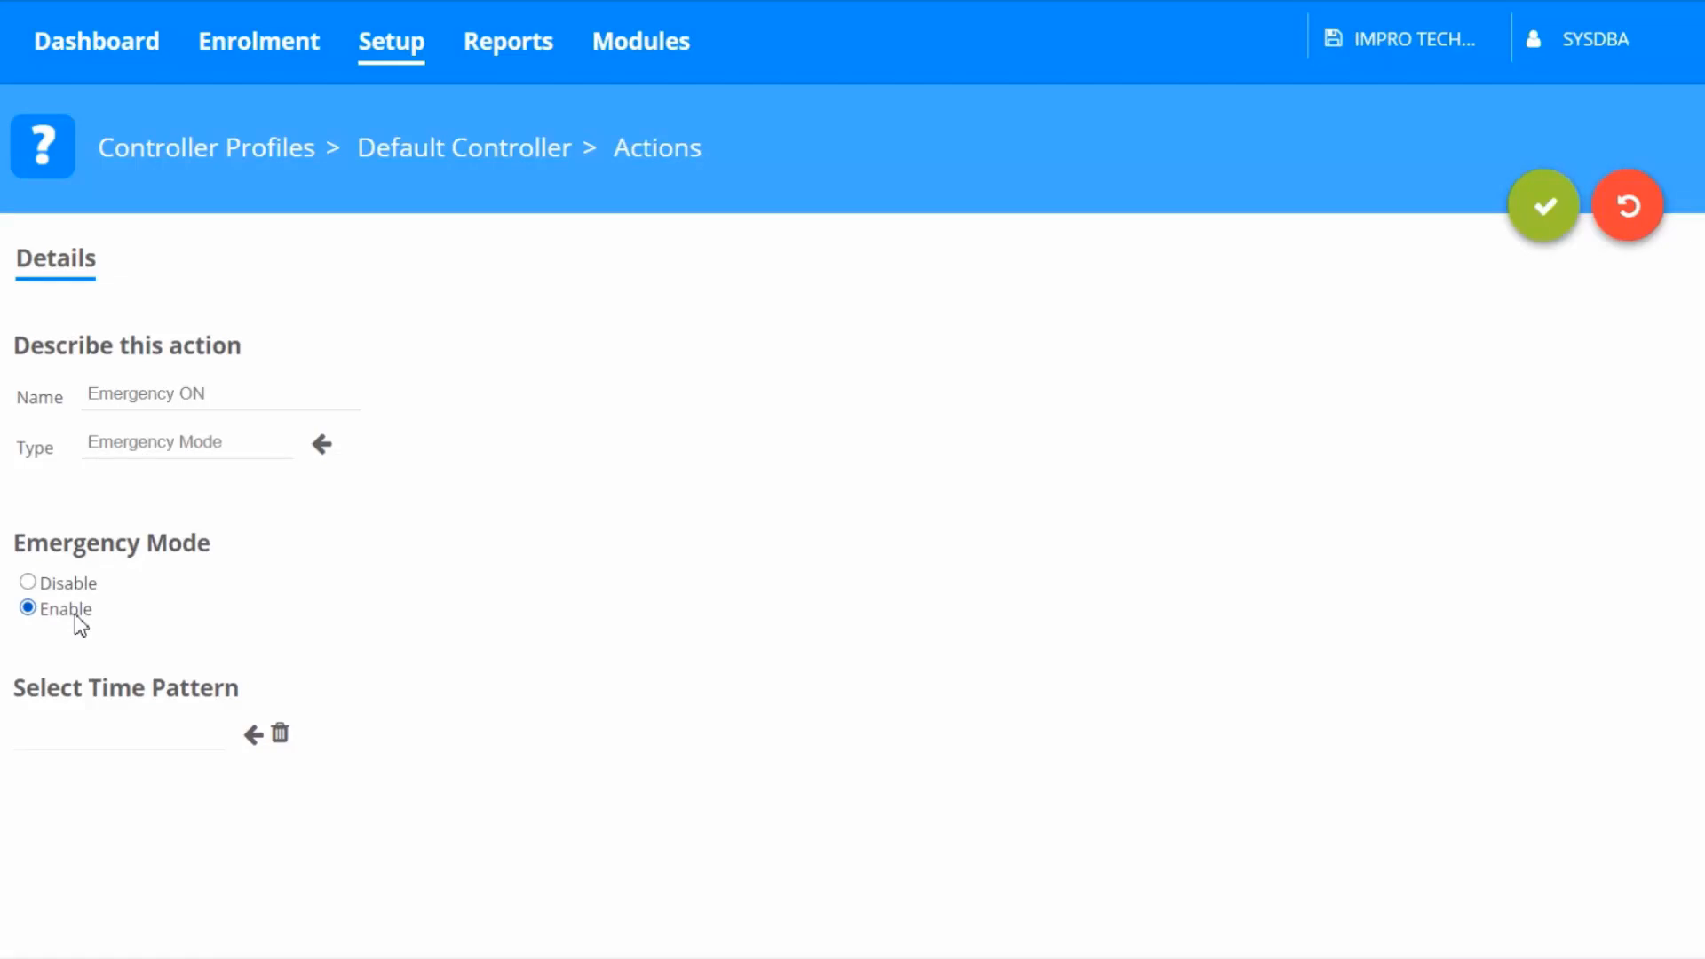
click(1548, 213)
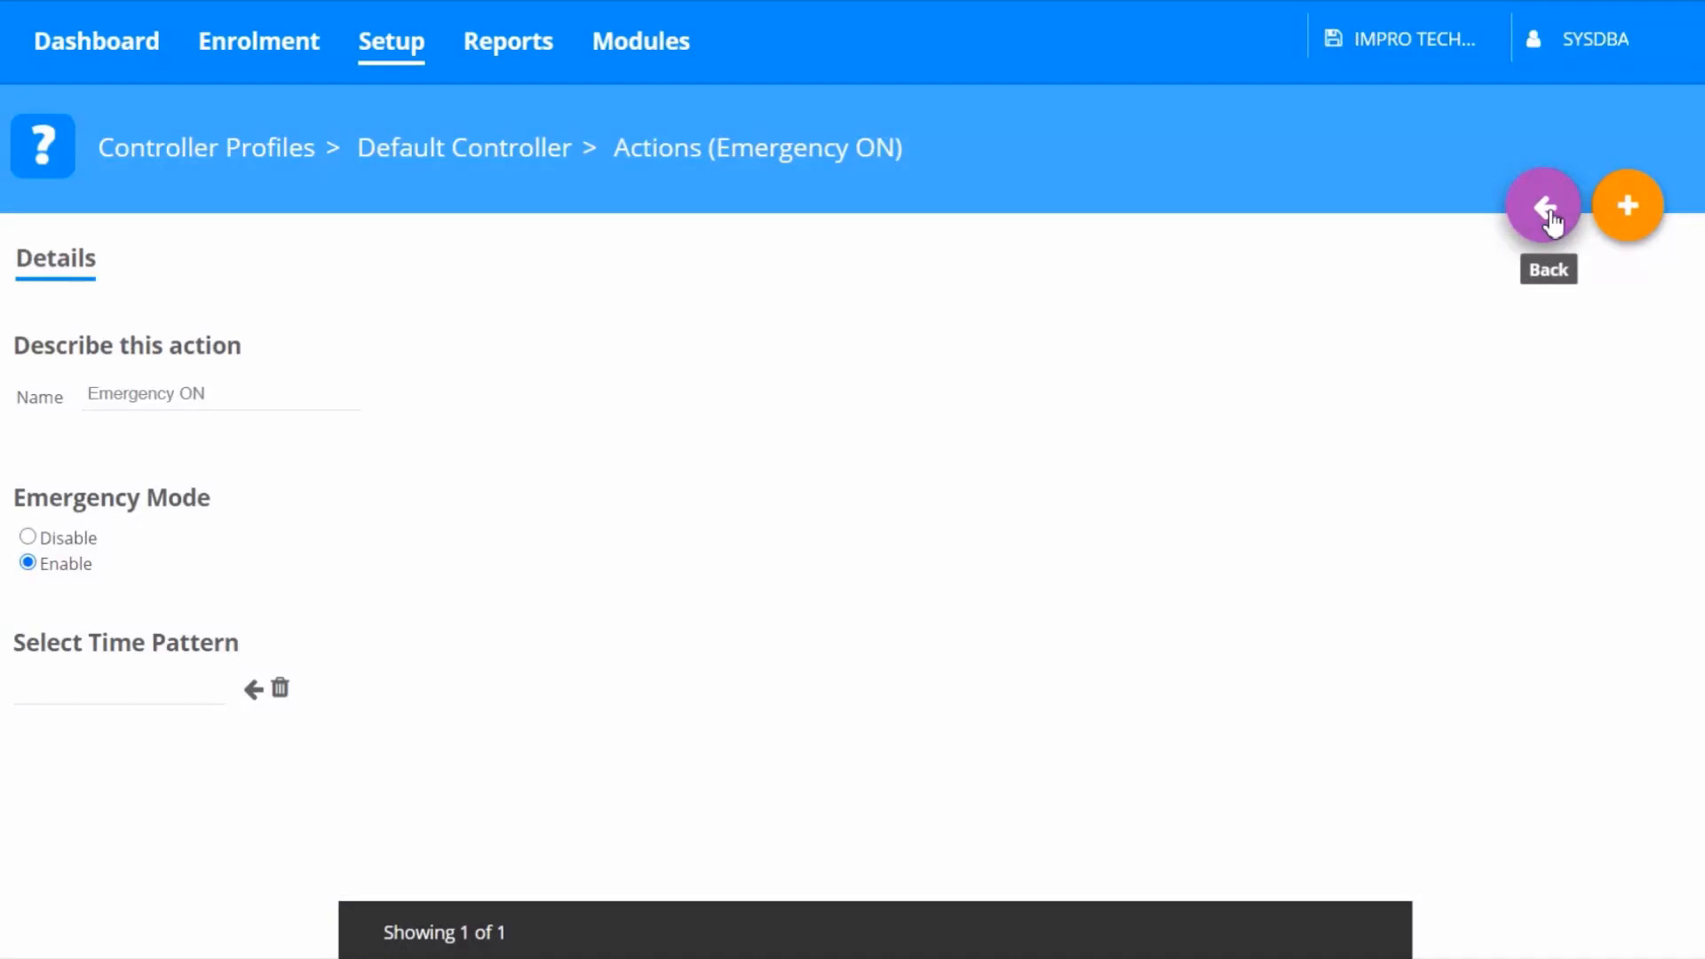
Add a second Default Controller action named Emergency Off of type Emergency Mode, set to Disable
click(1548, 213)
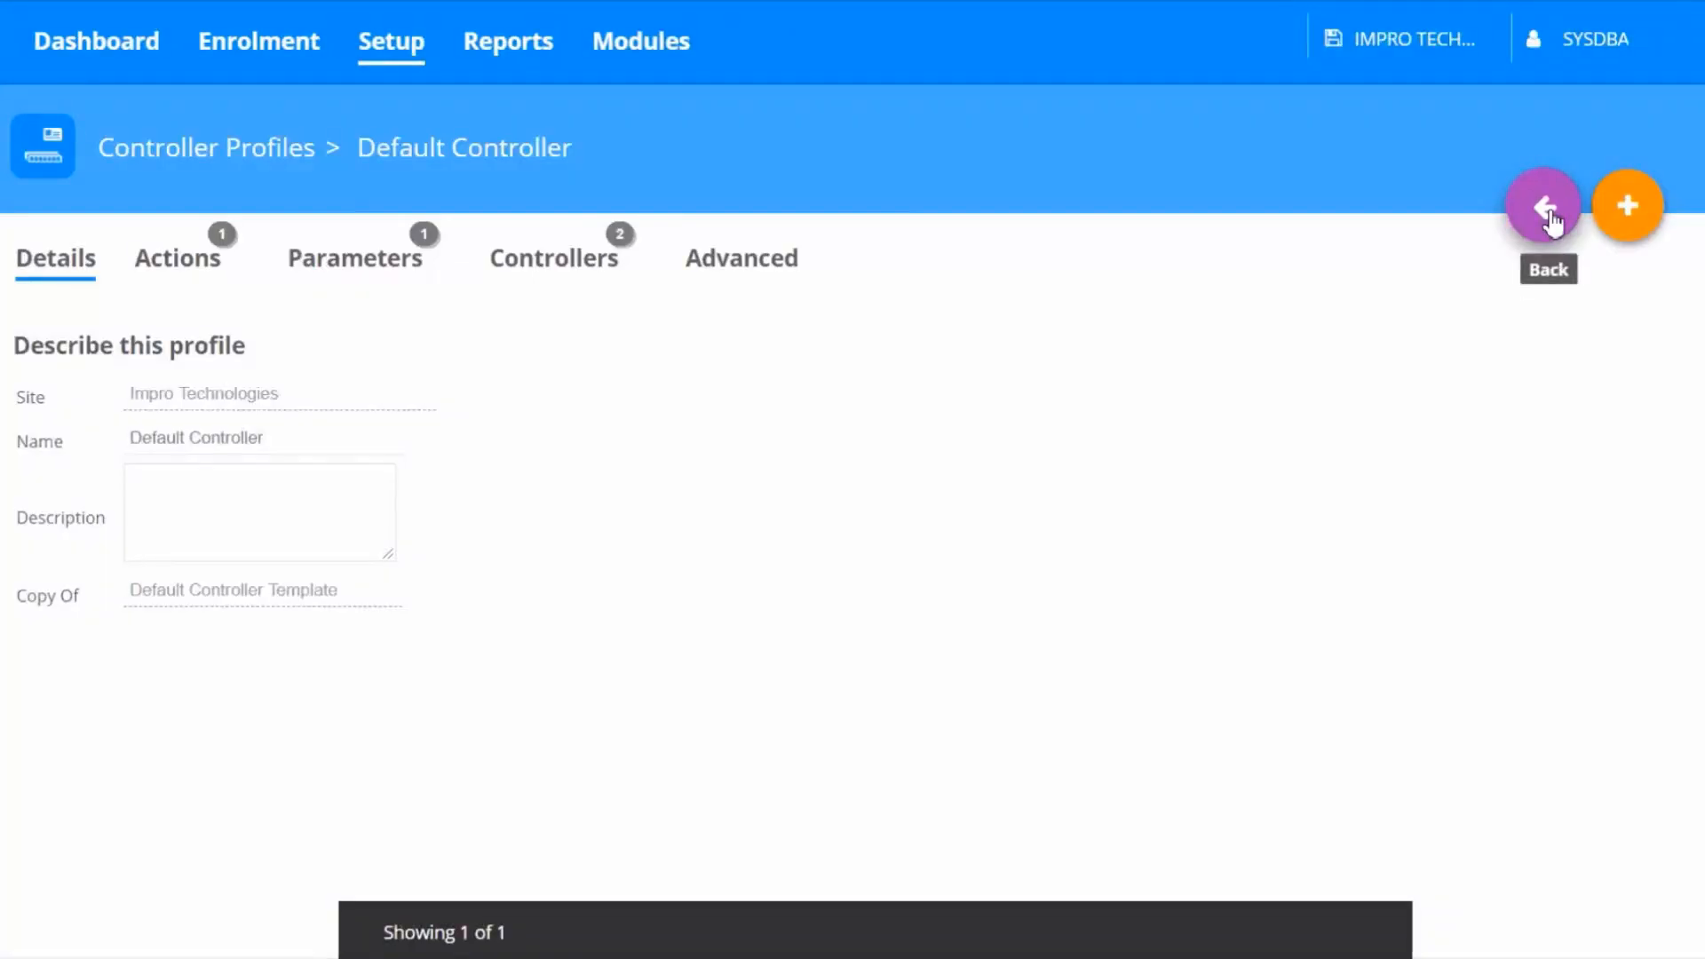
click(209, 276)
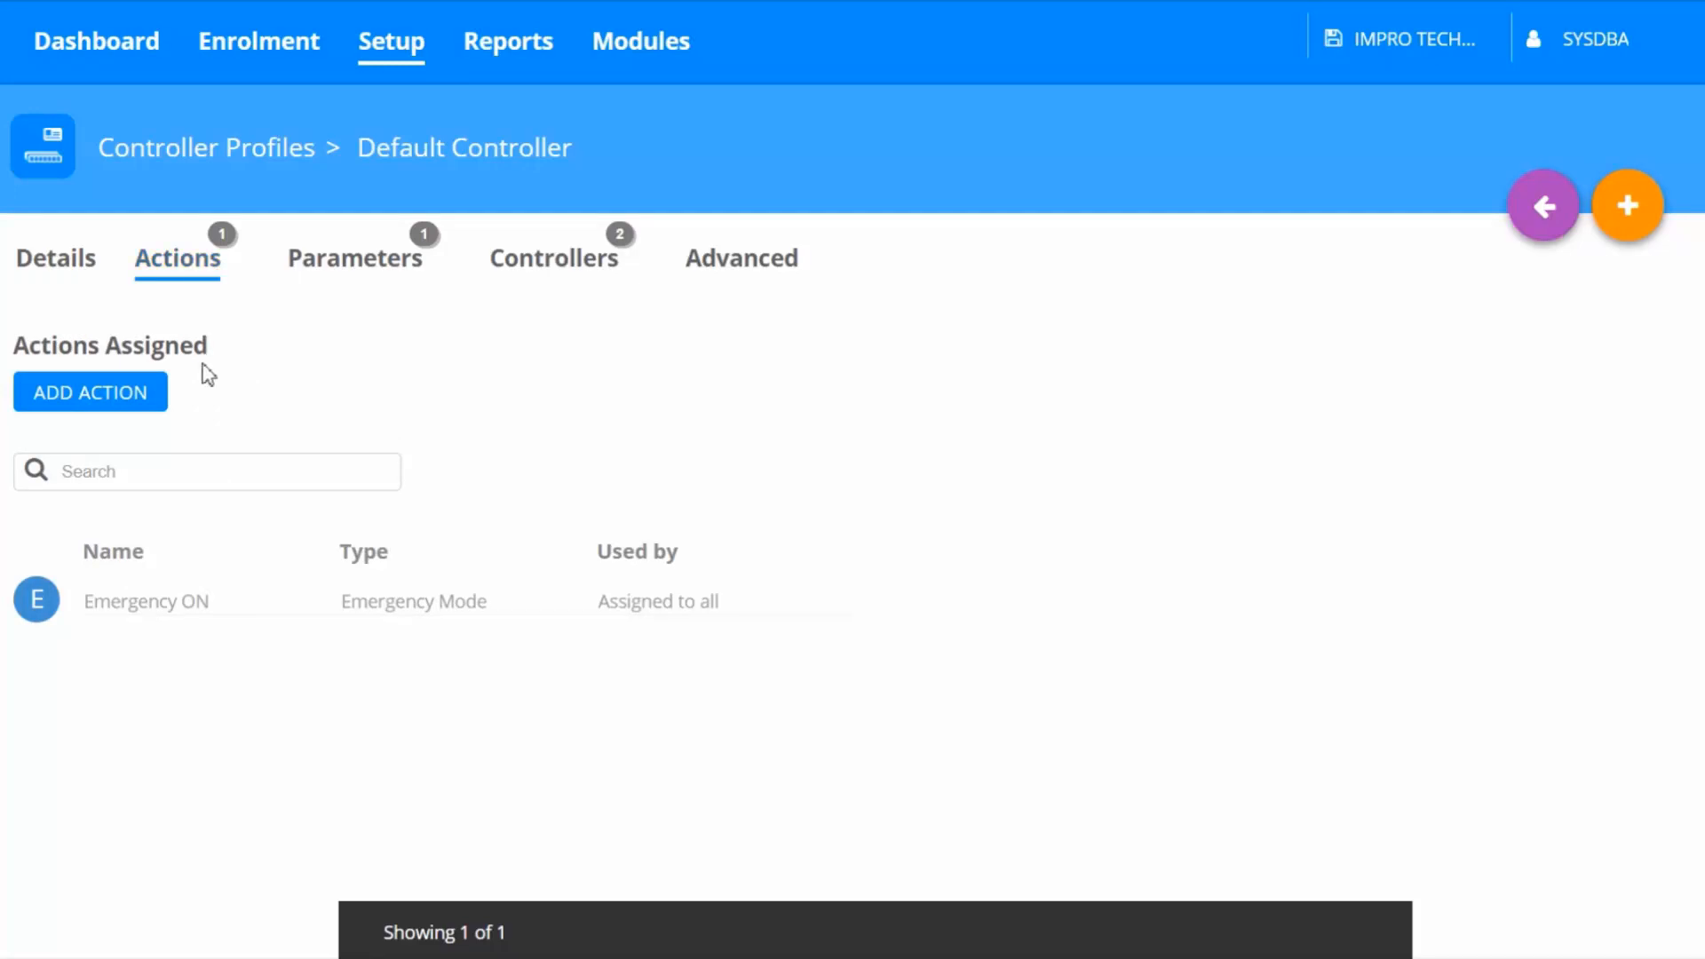
click(156, 399)
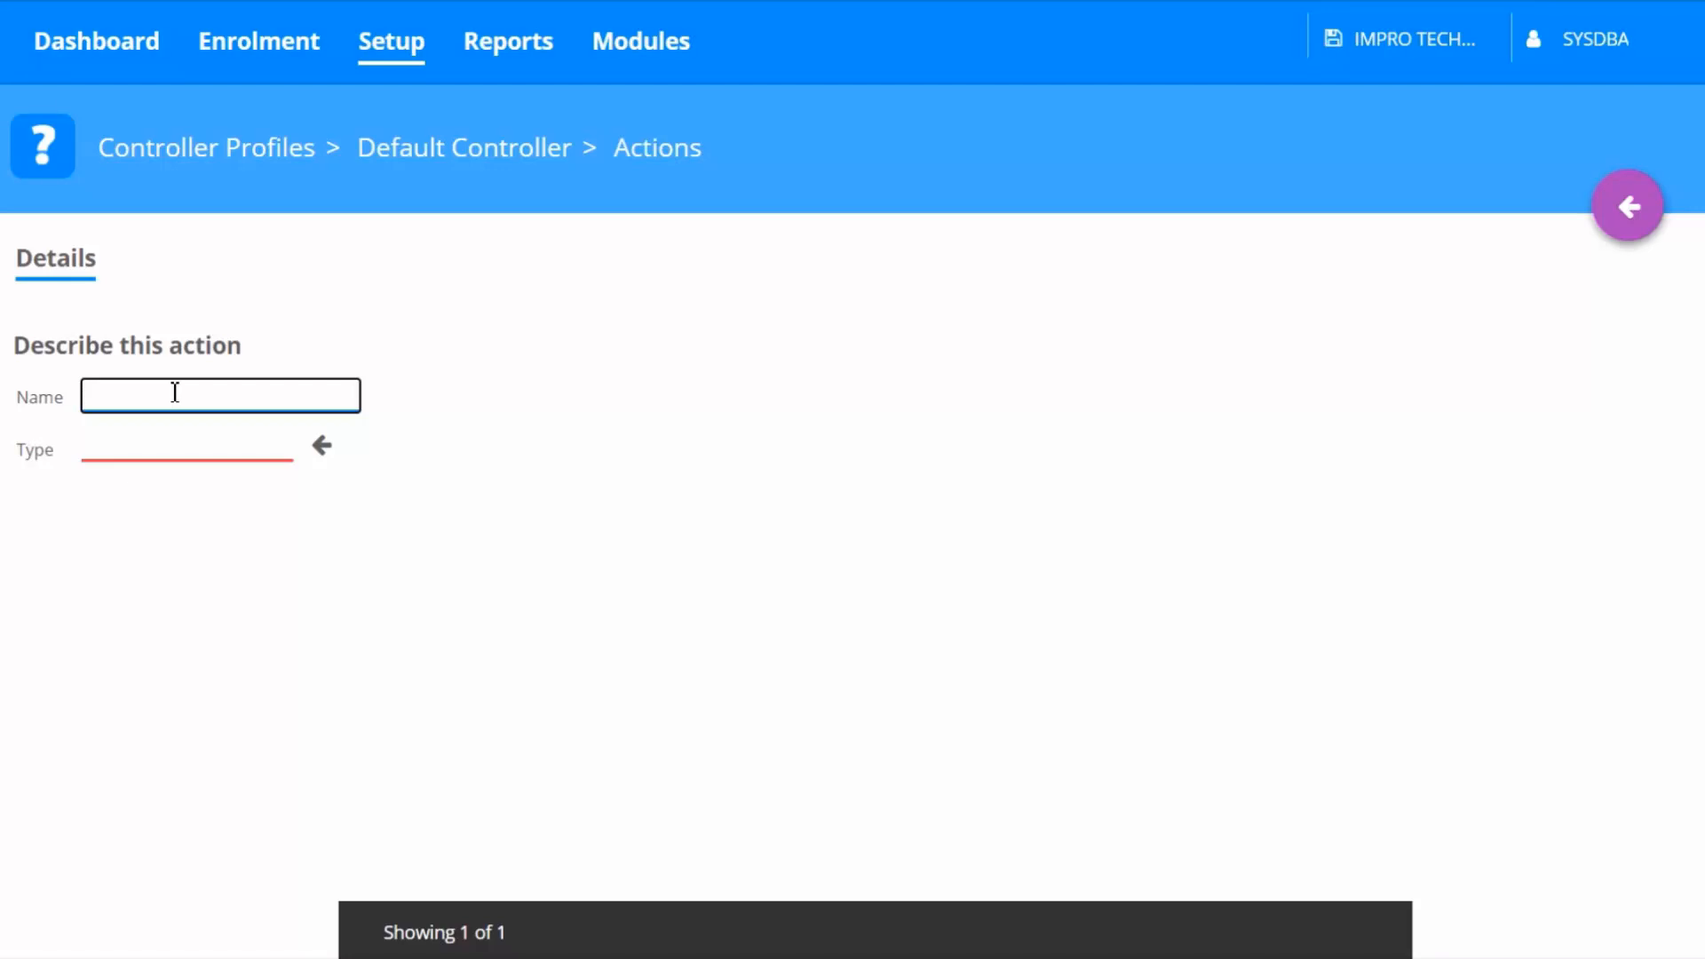
text(E)
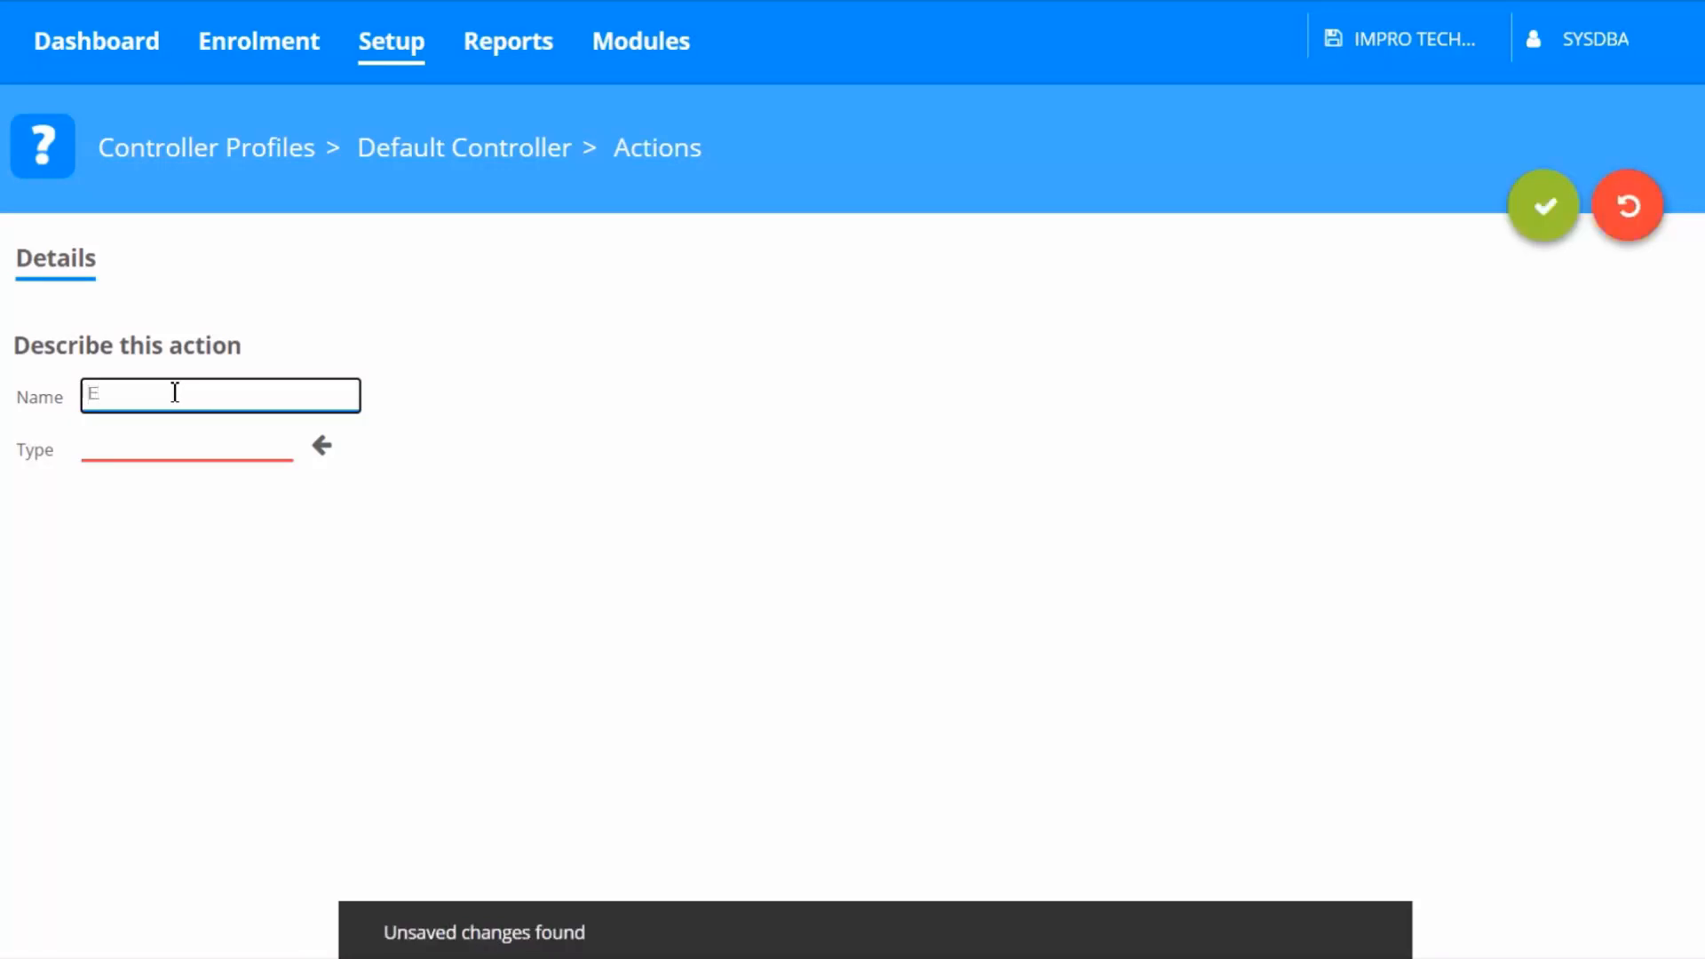
text(mergenc)
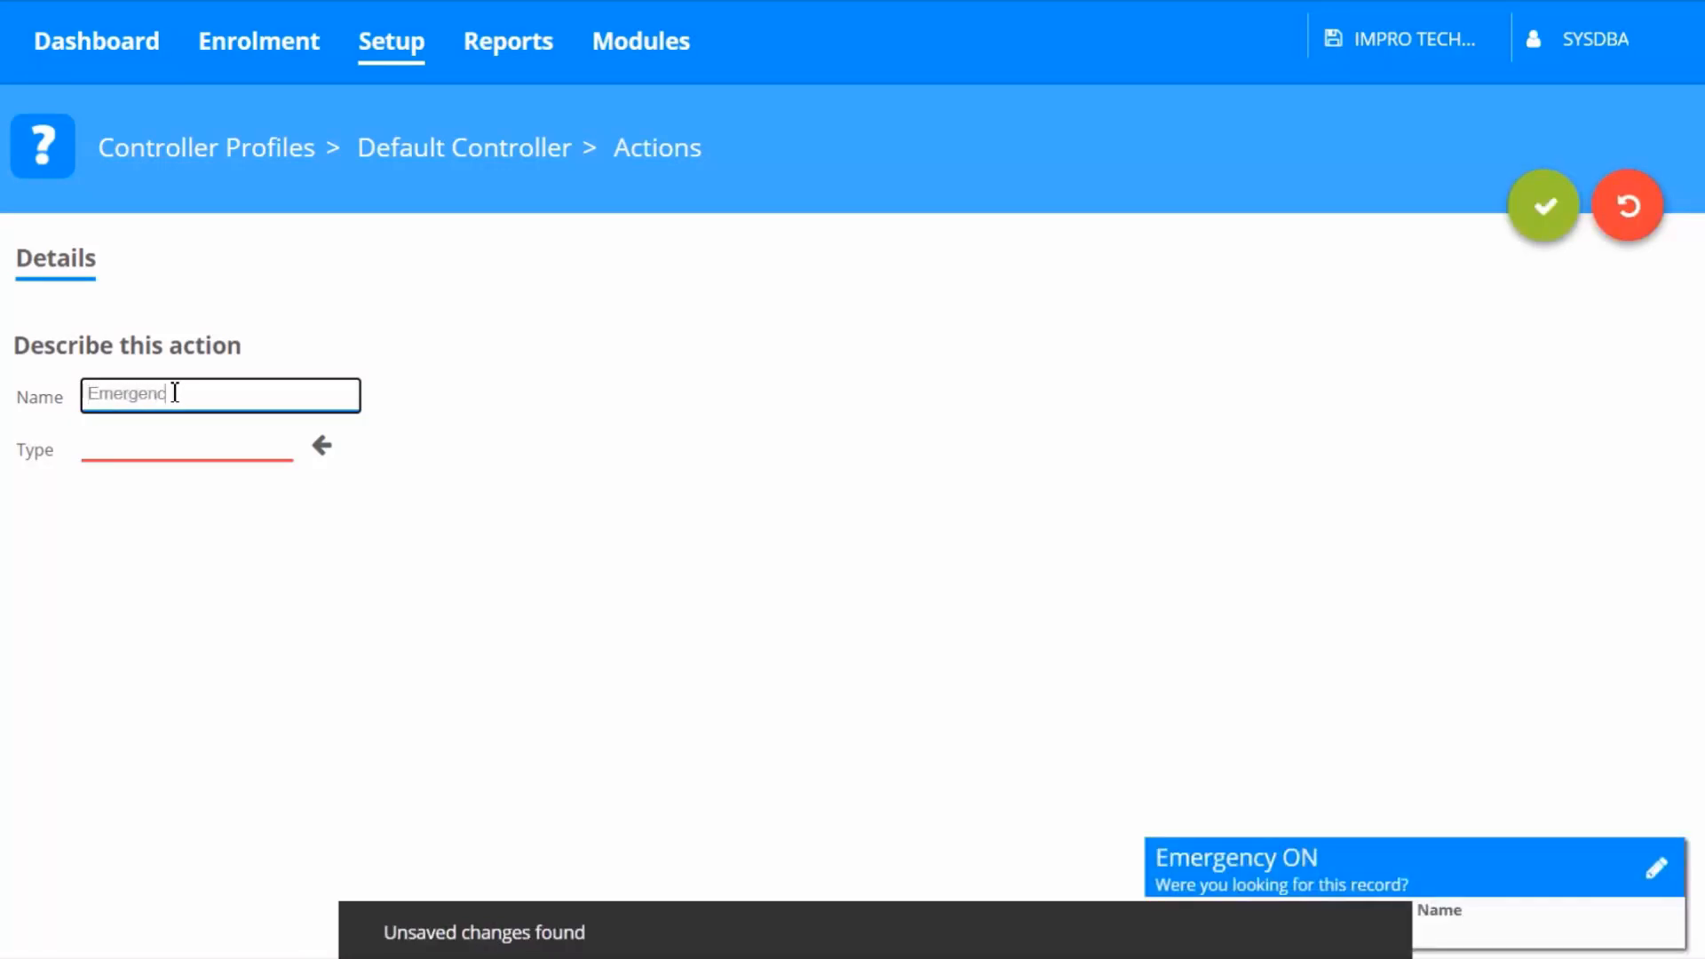
text(y Off)
click(321, 448)
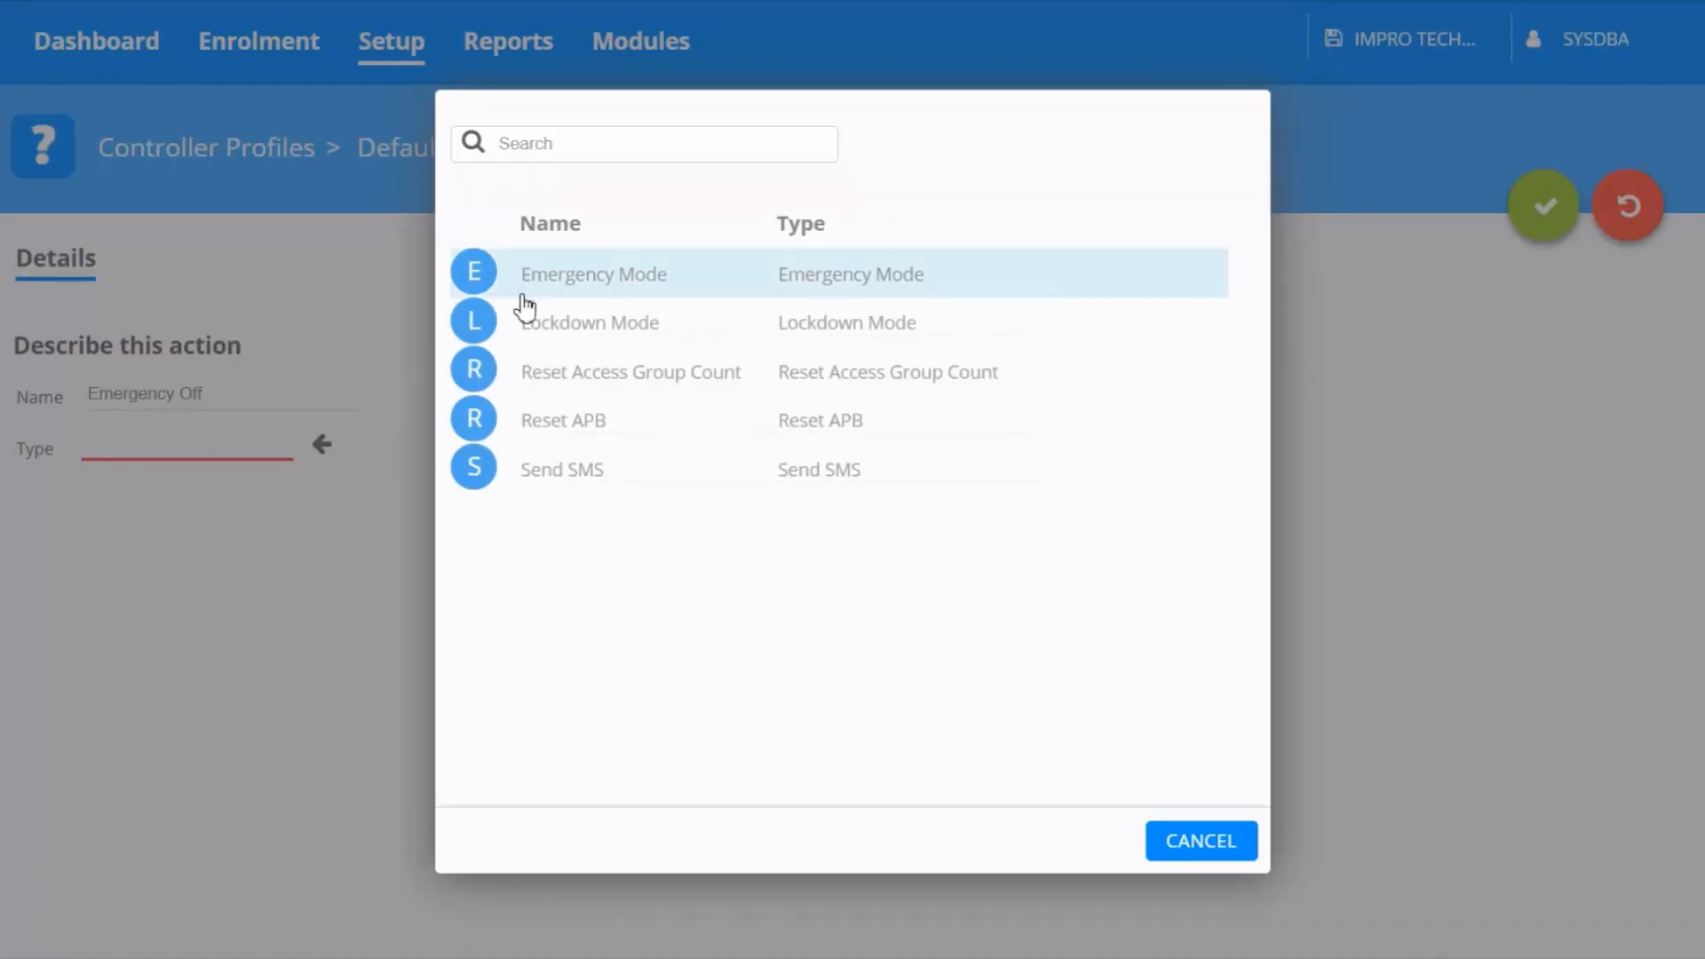
click(524, 296)
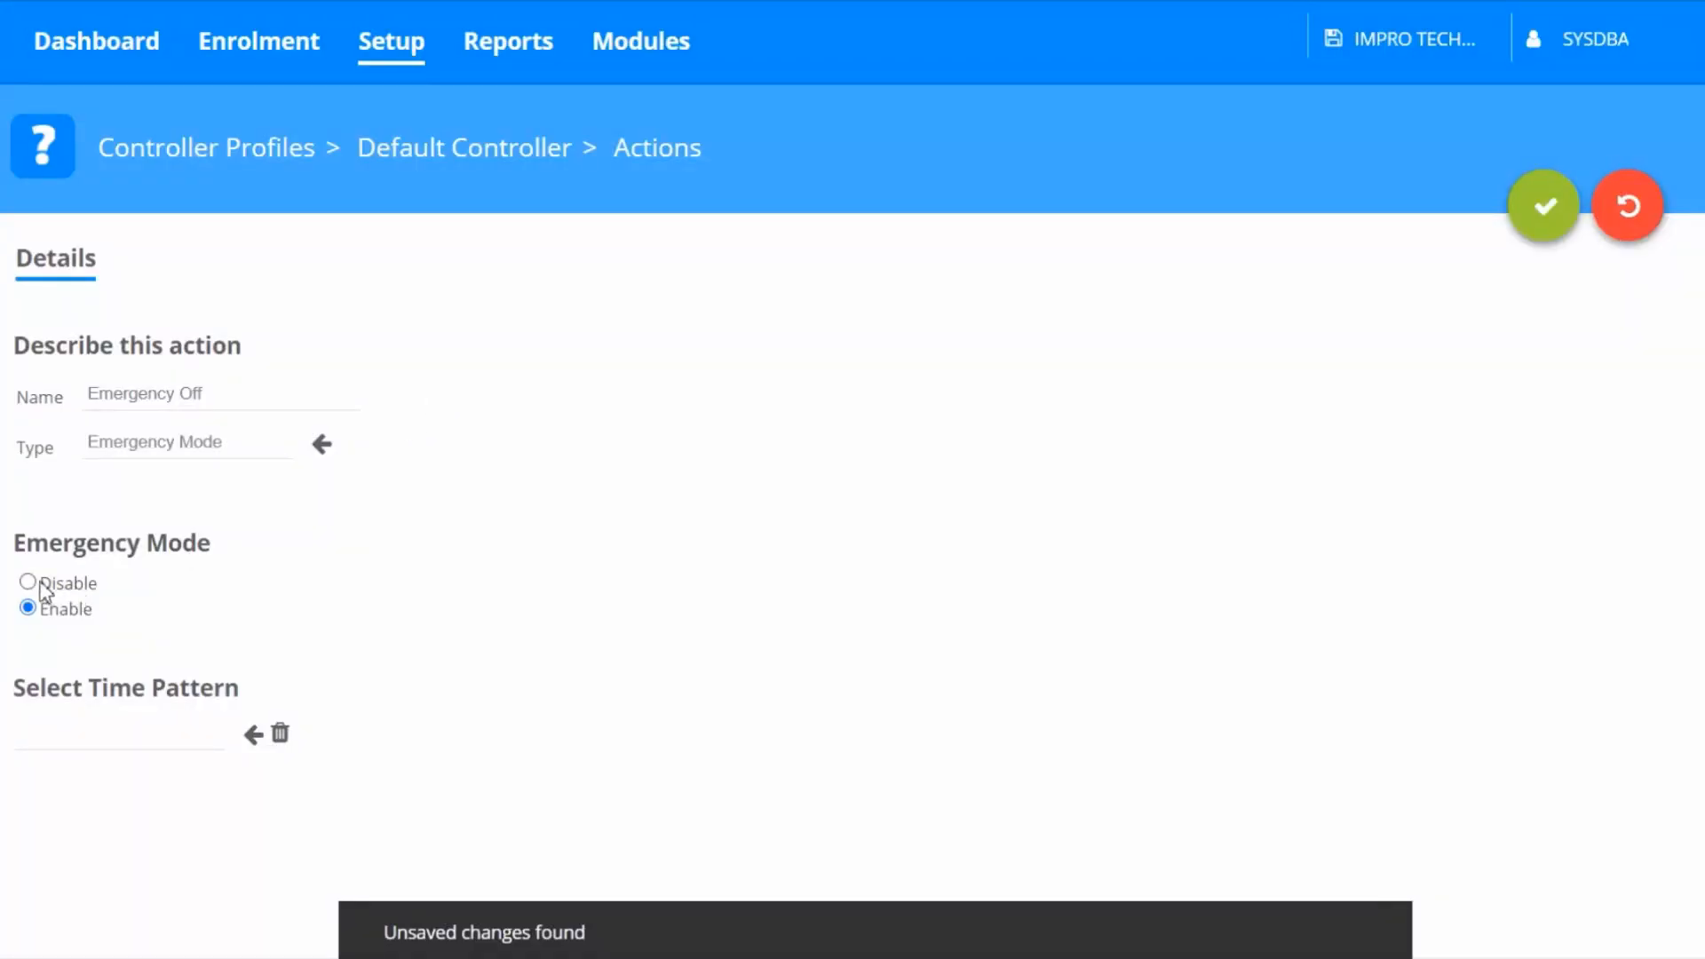
click(29, 582)
click(1526, 232)
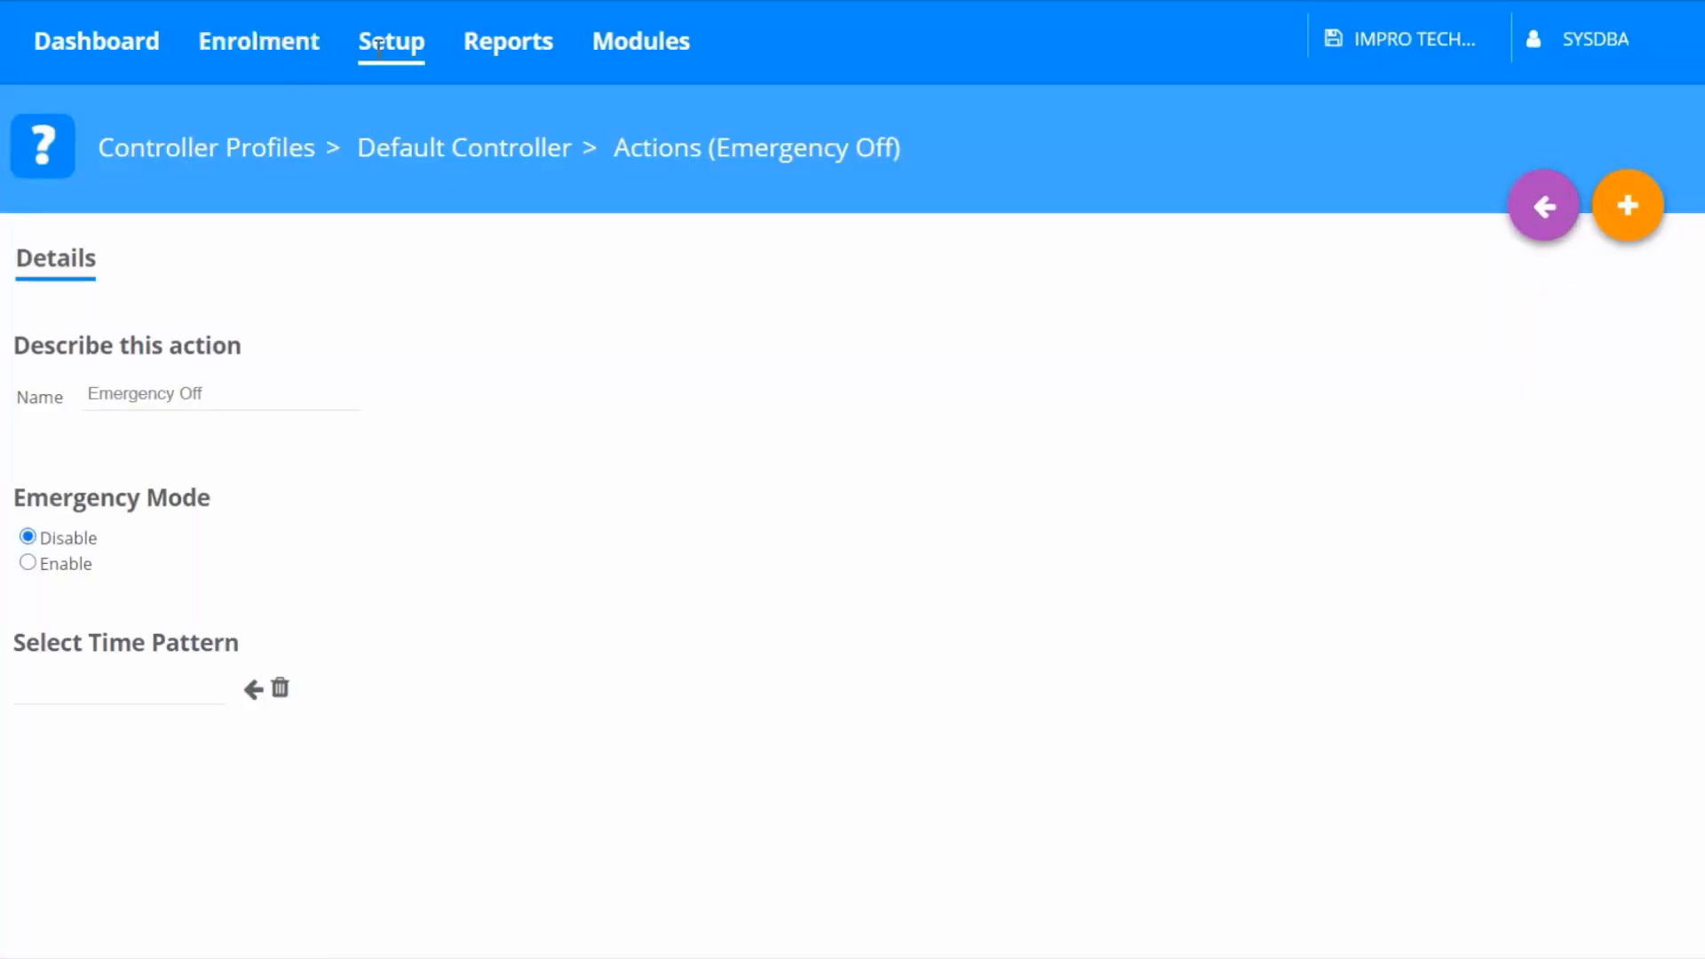
Add an input named Emergency of type Emergency to the Input/Output reader profile and save it
click(413, 56)
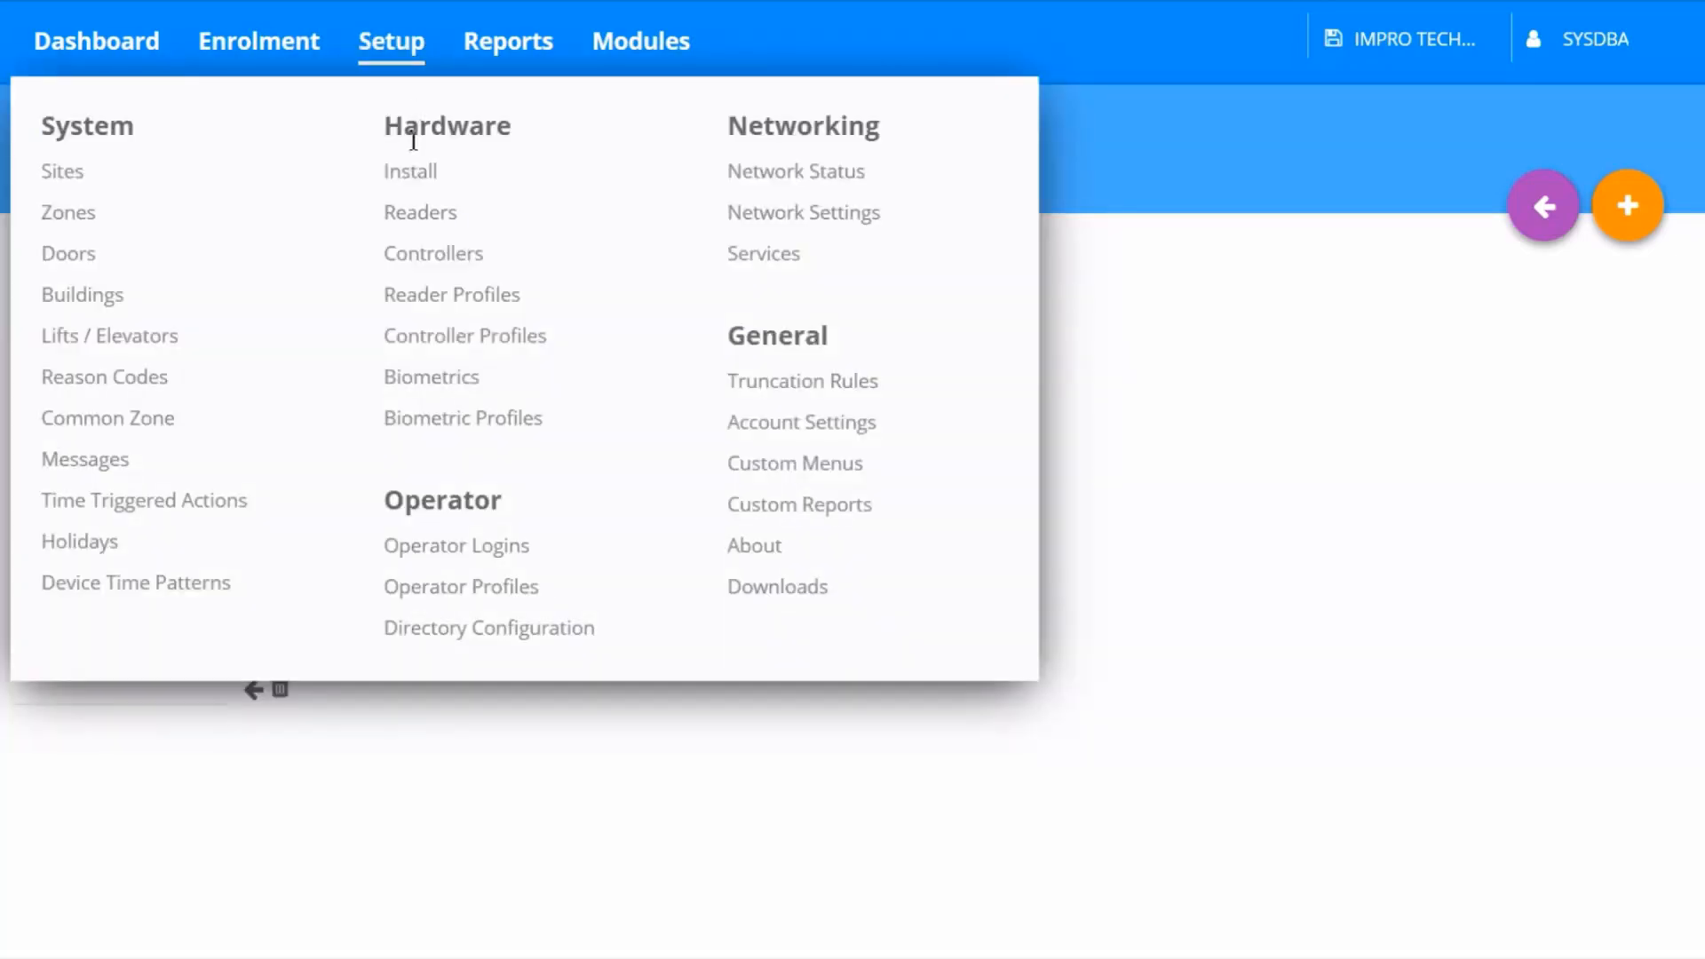
click(422, 302)
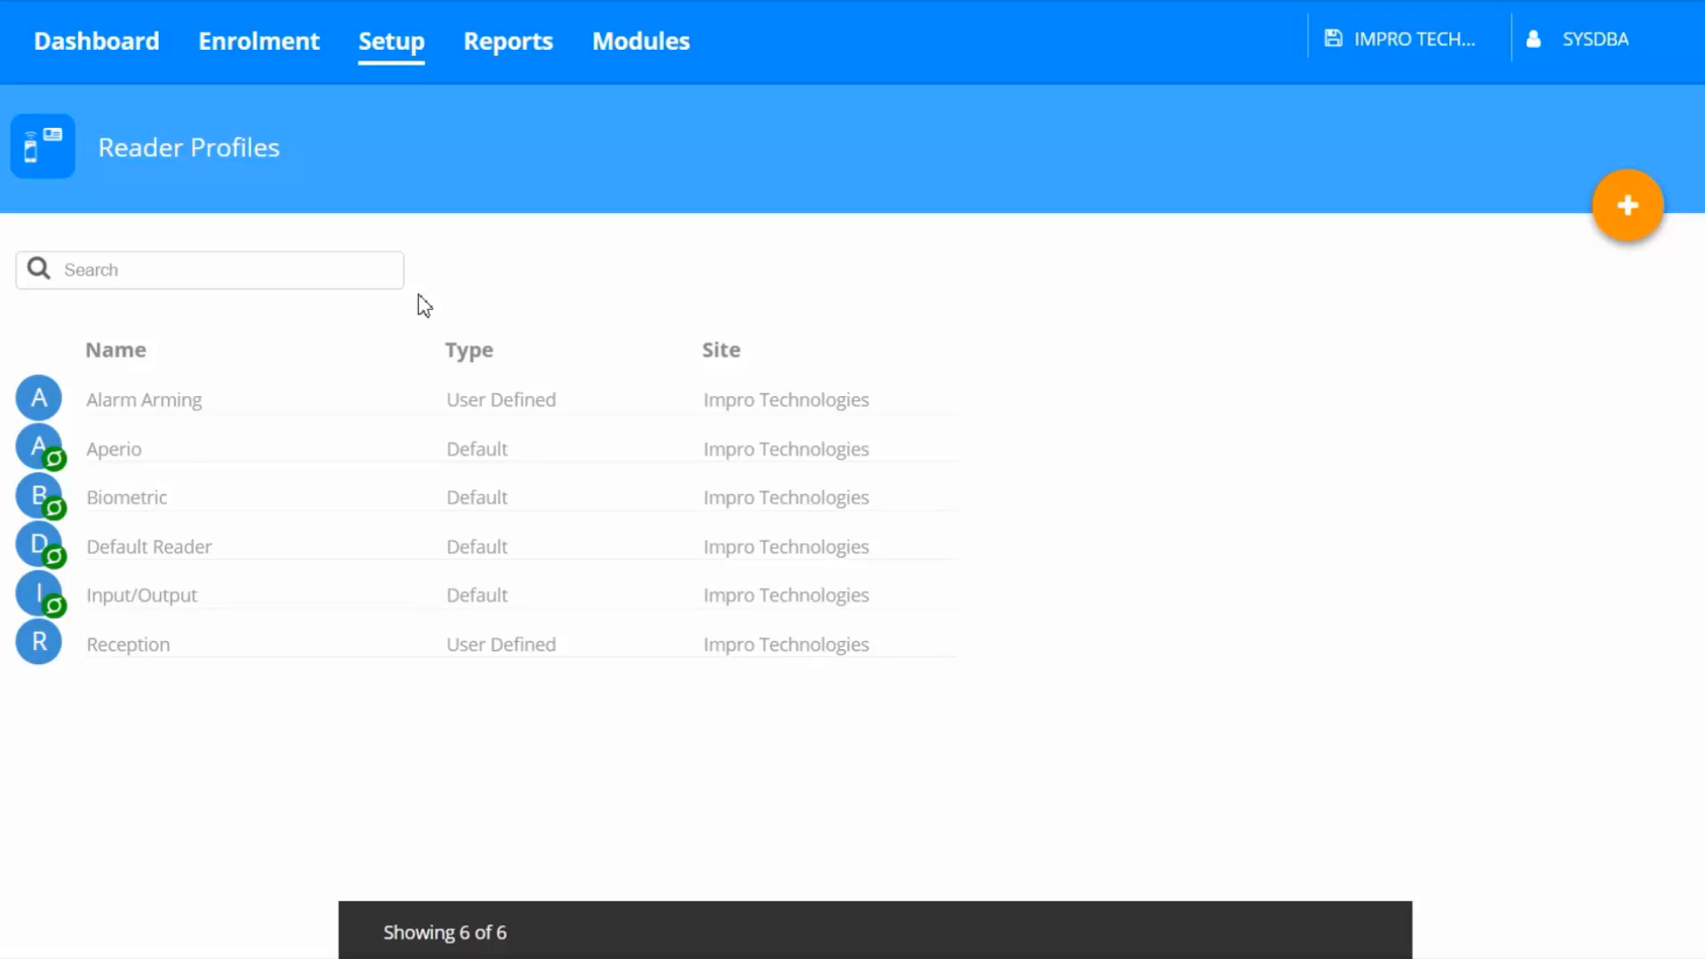
mouse_move(971, 609)
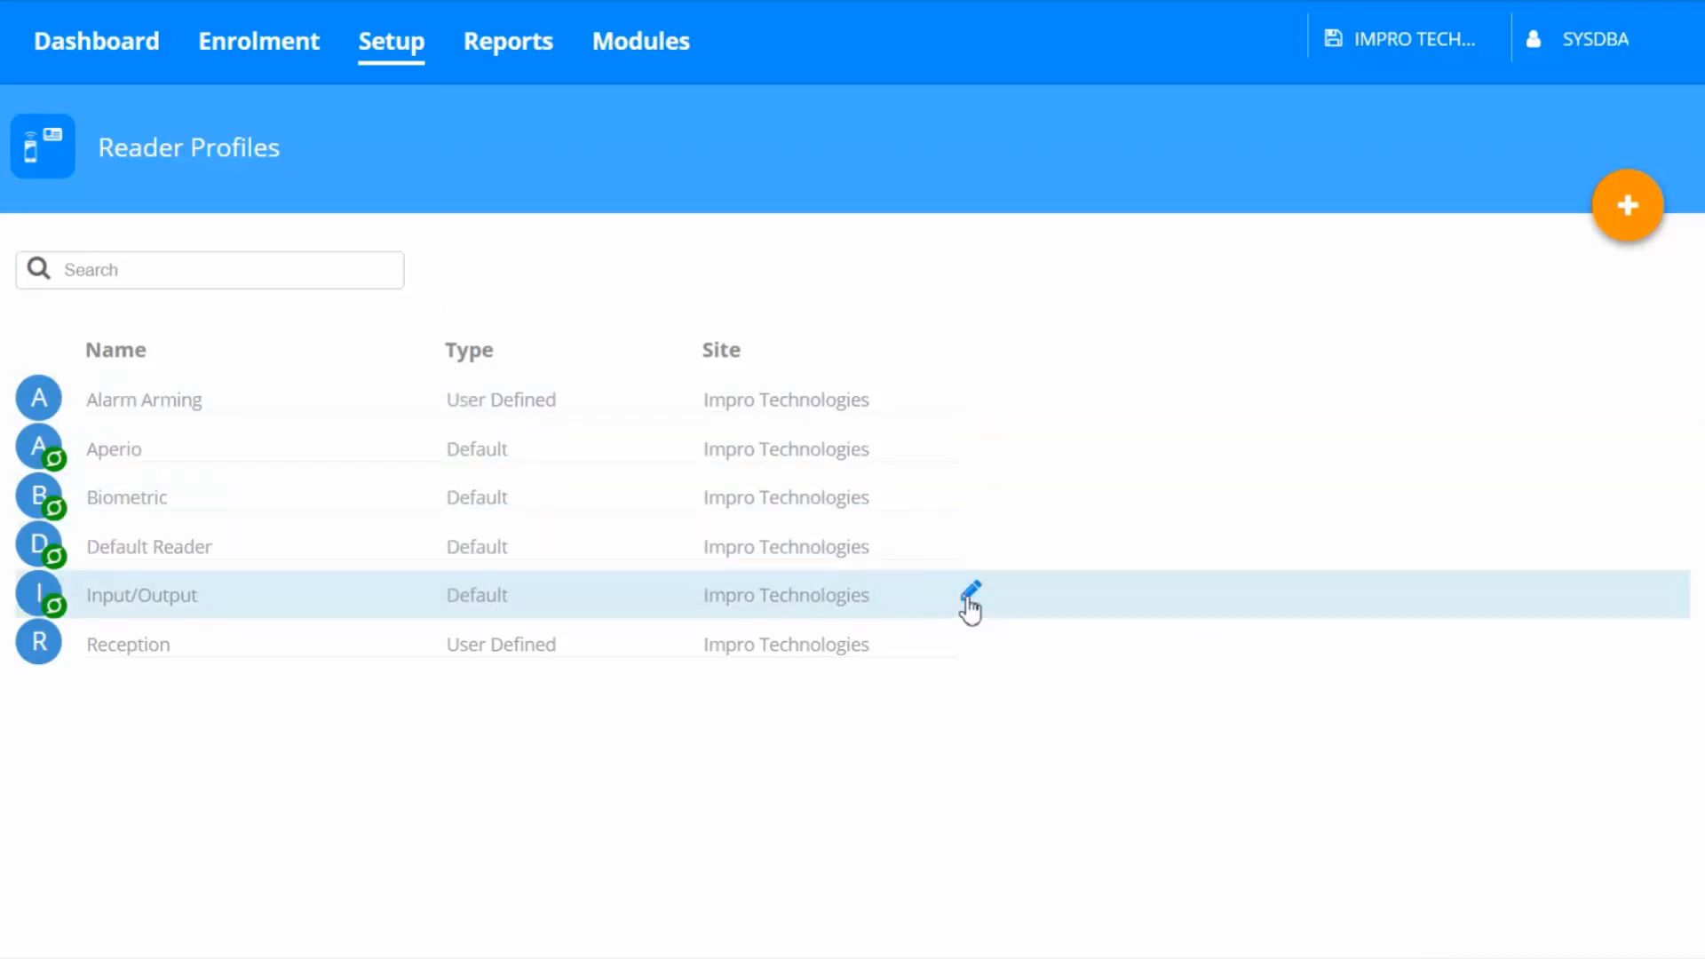
click(972, 600)
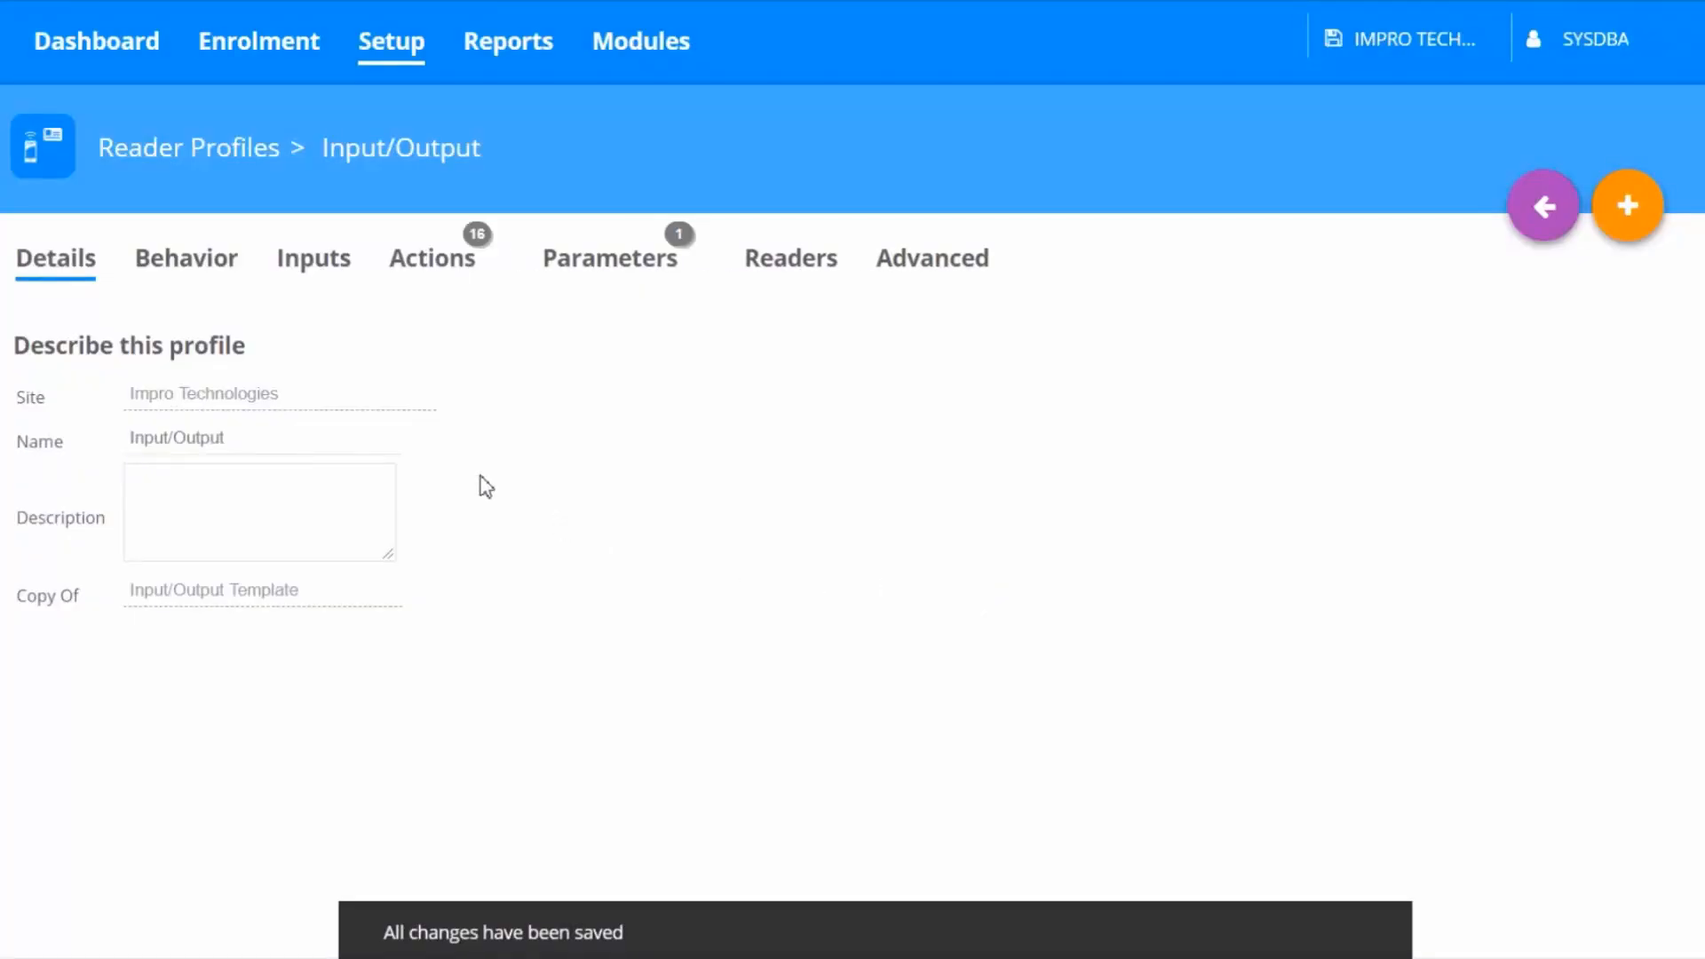
click(311, 273)
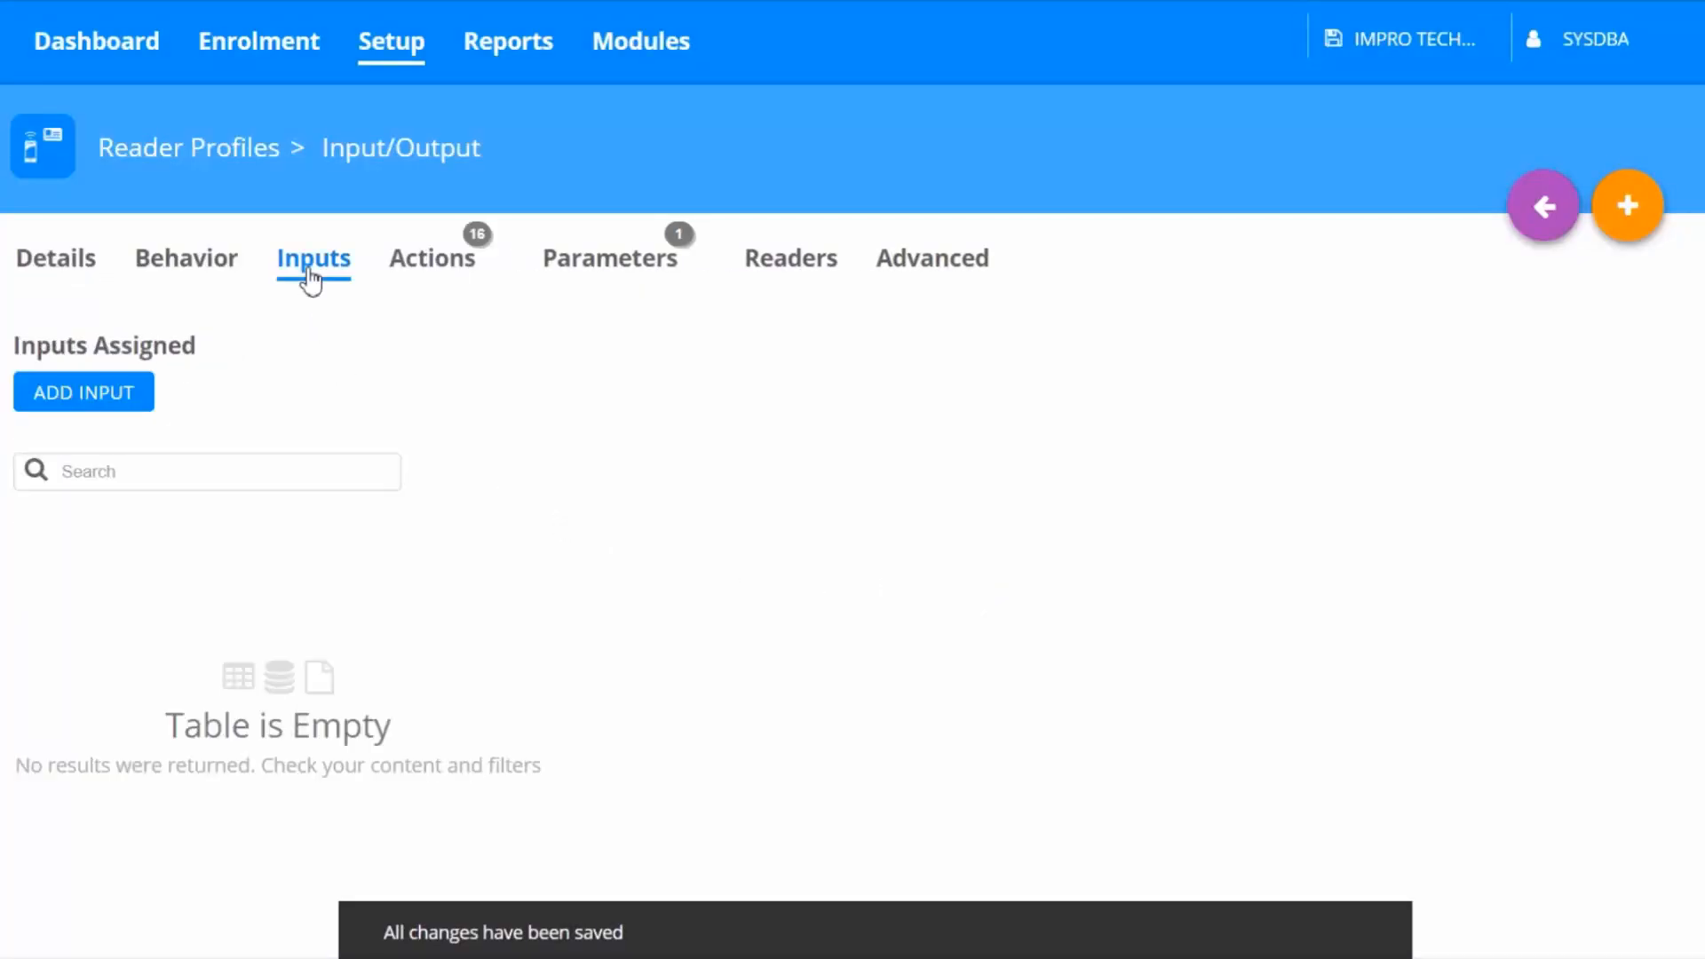
click(119, 401)
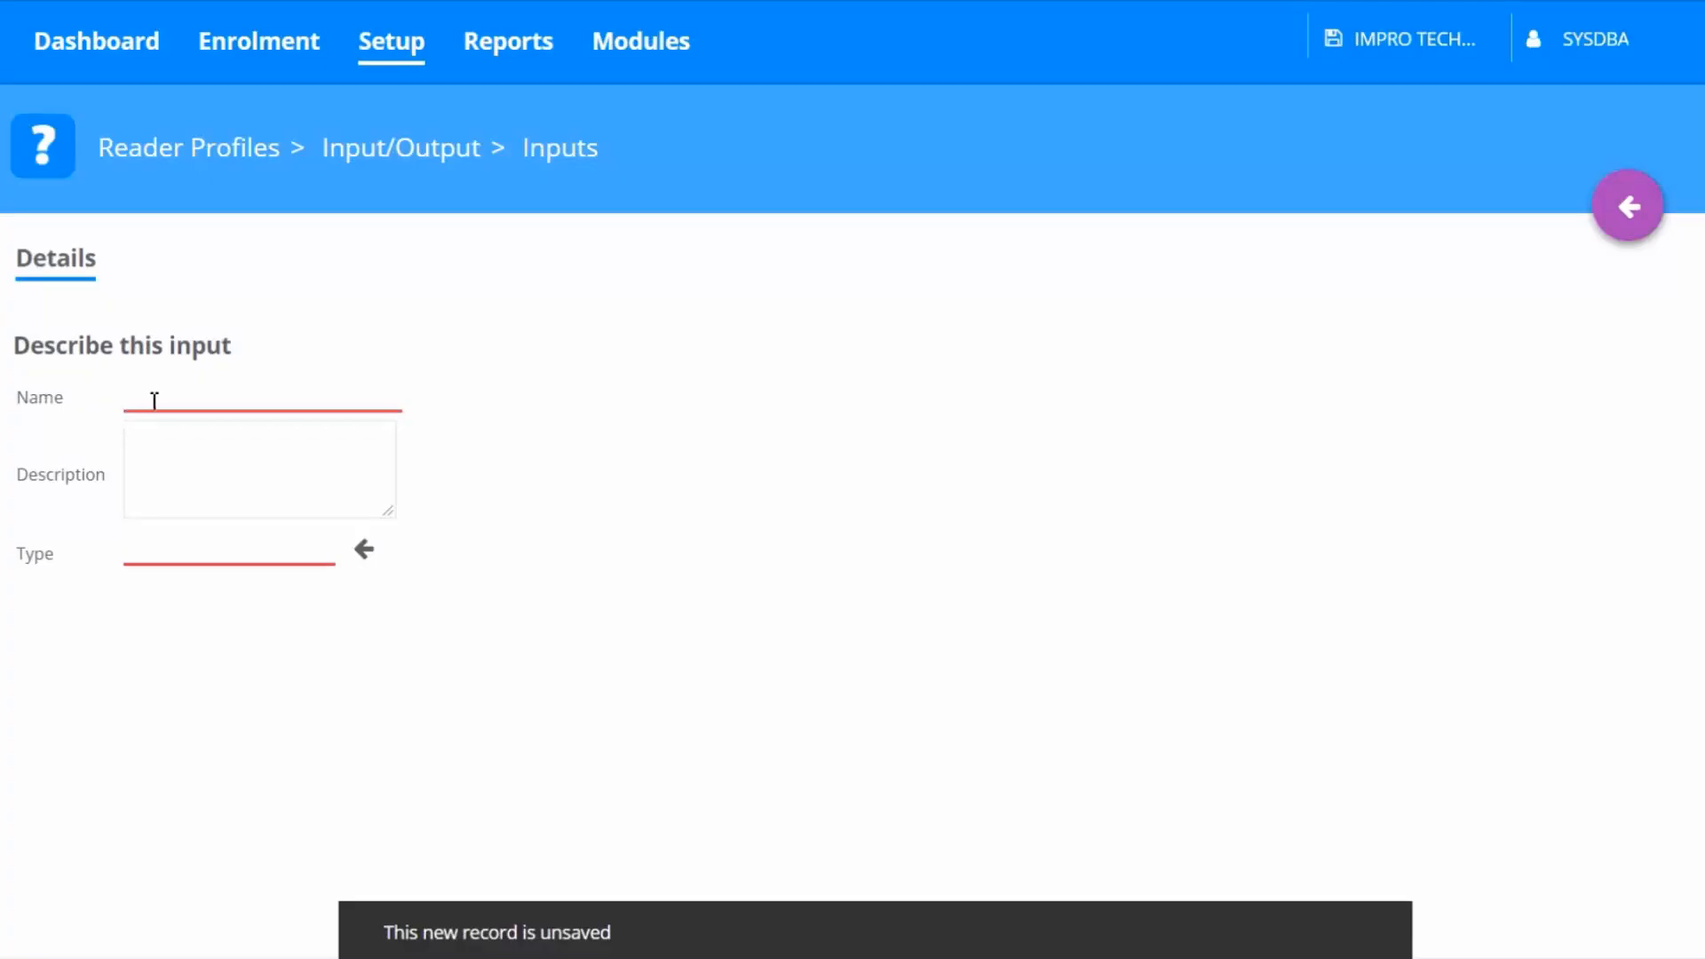
click(153, 396)
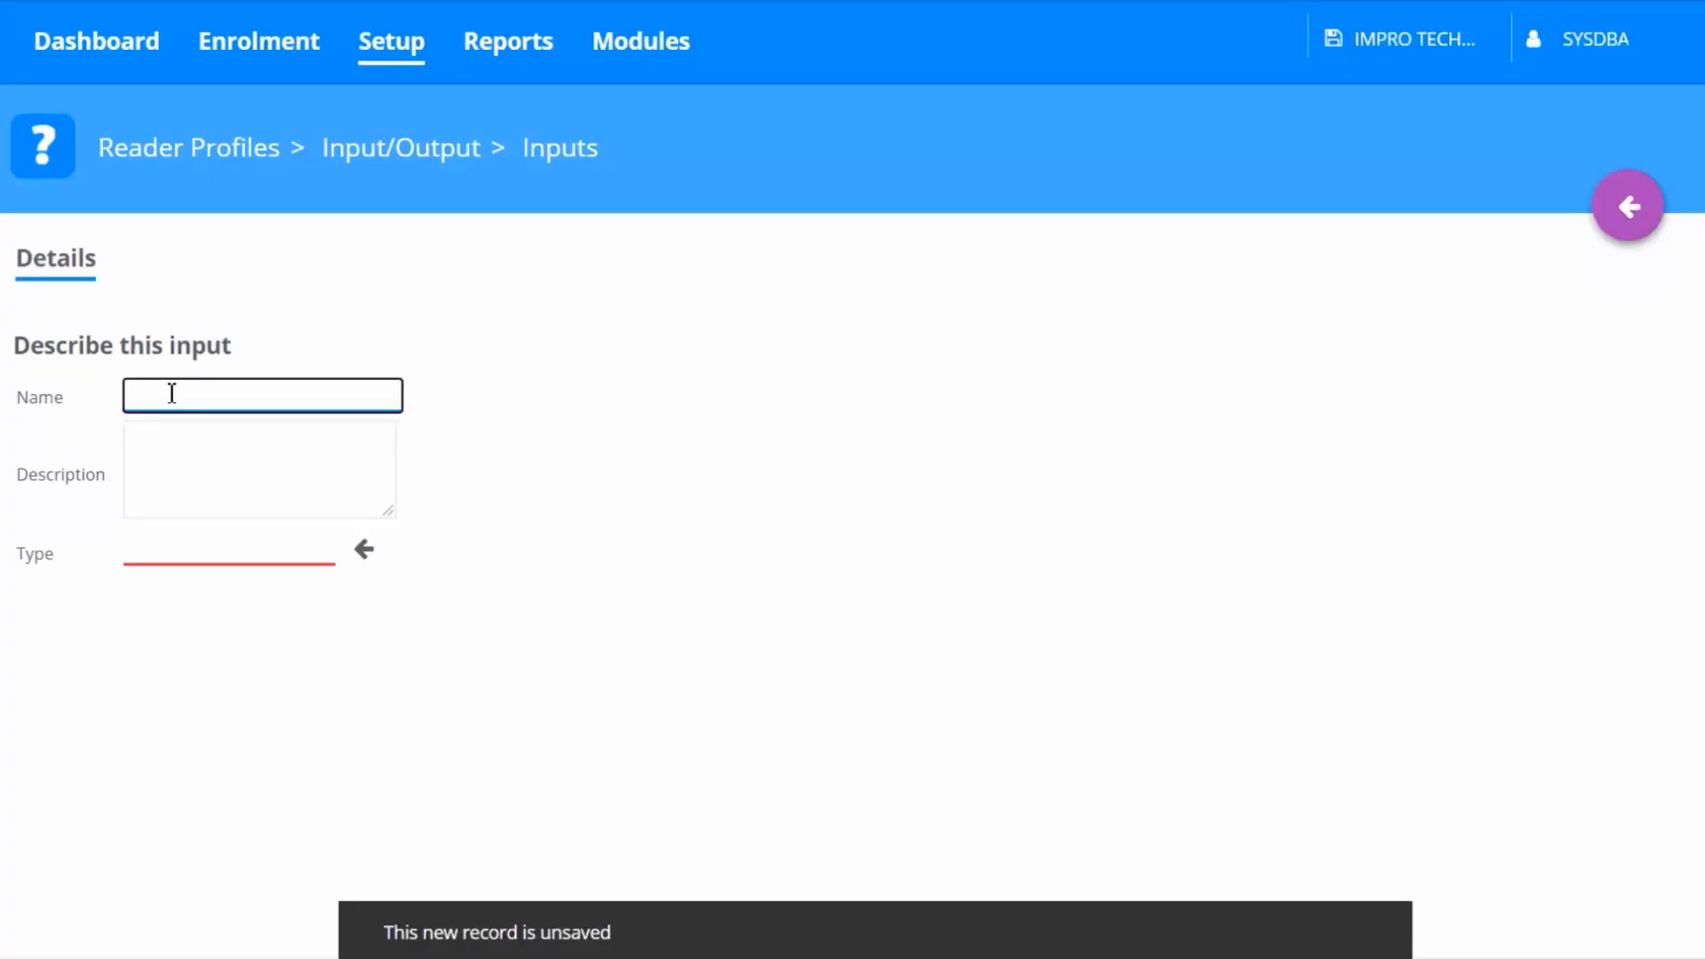
text(Emergency)
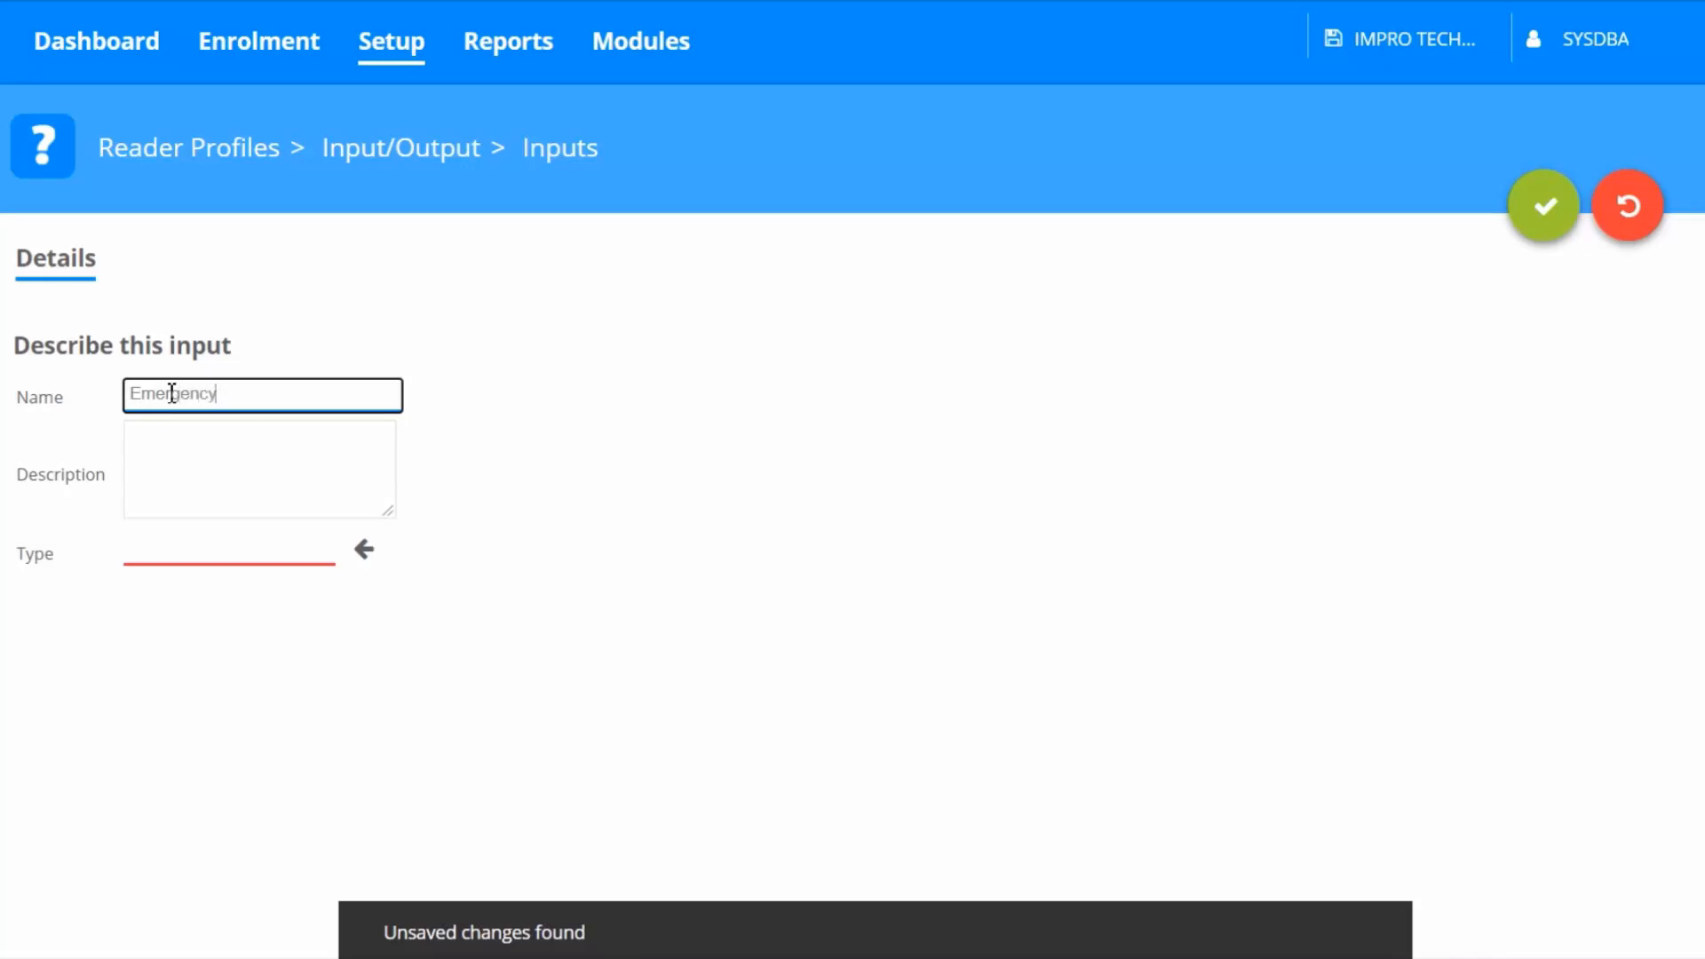
click(363, 552)
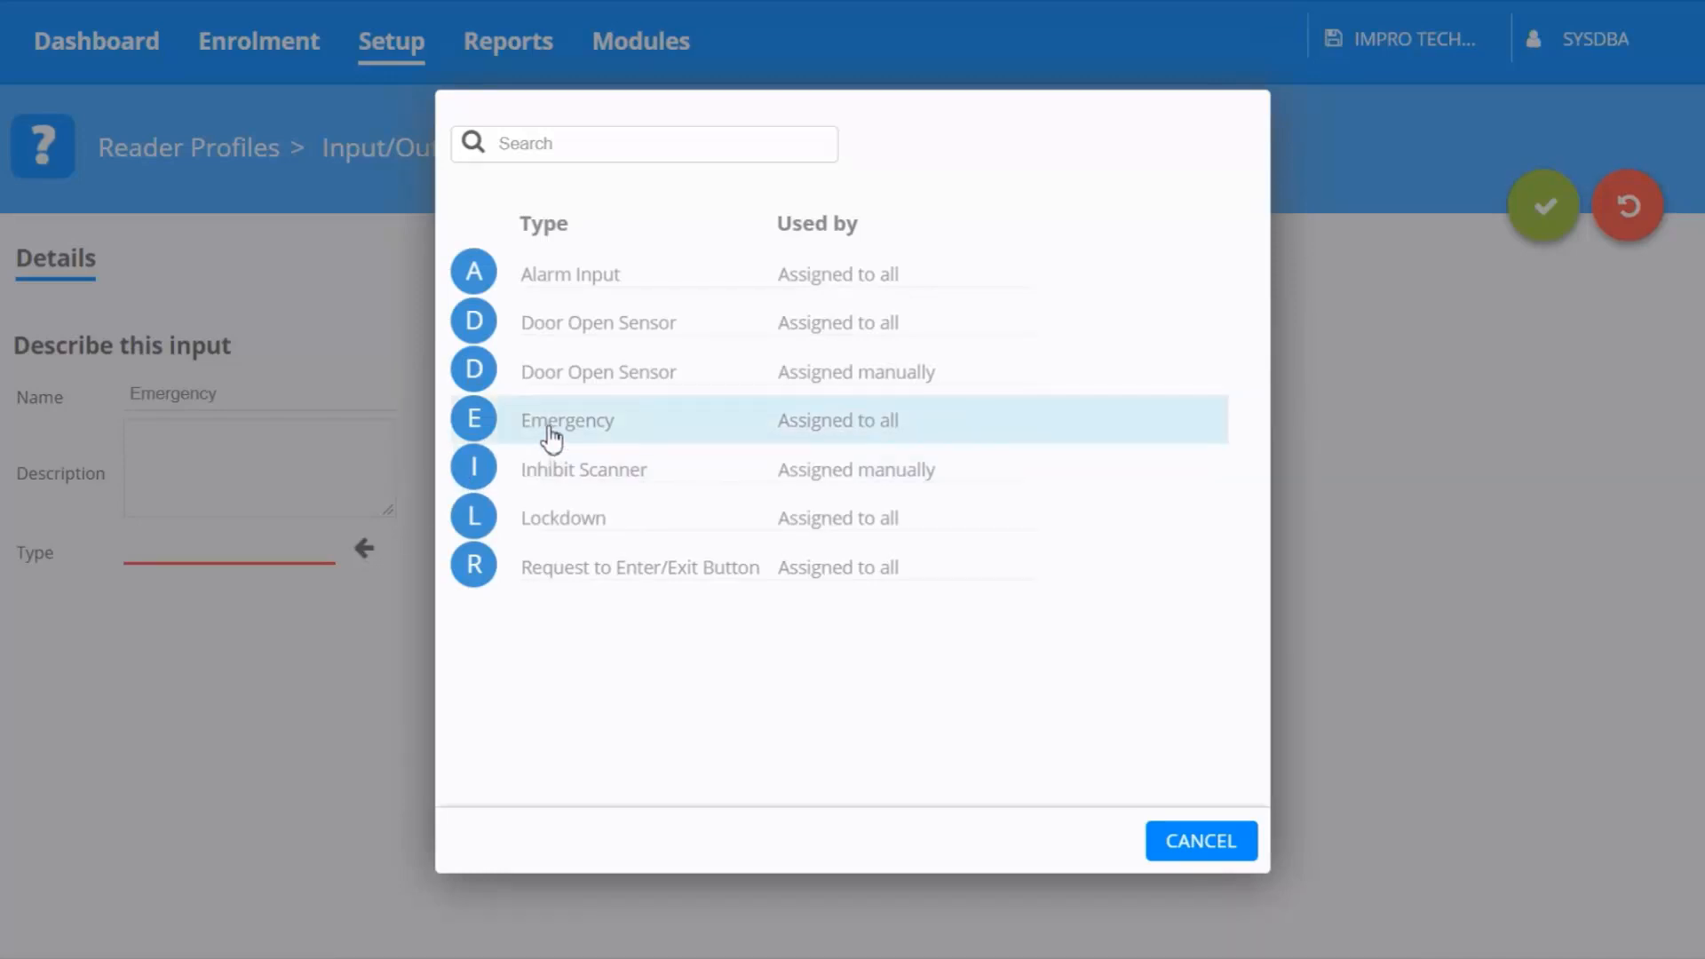
click(552, 439)
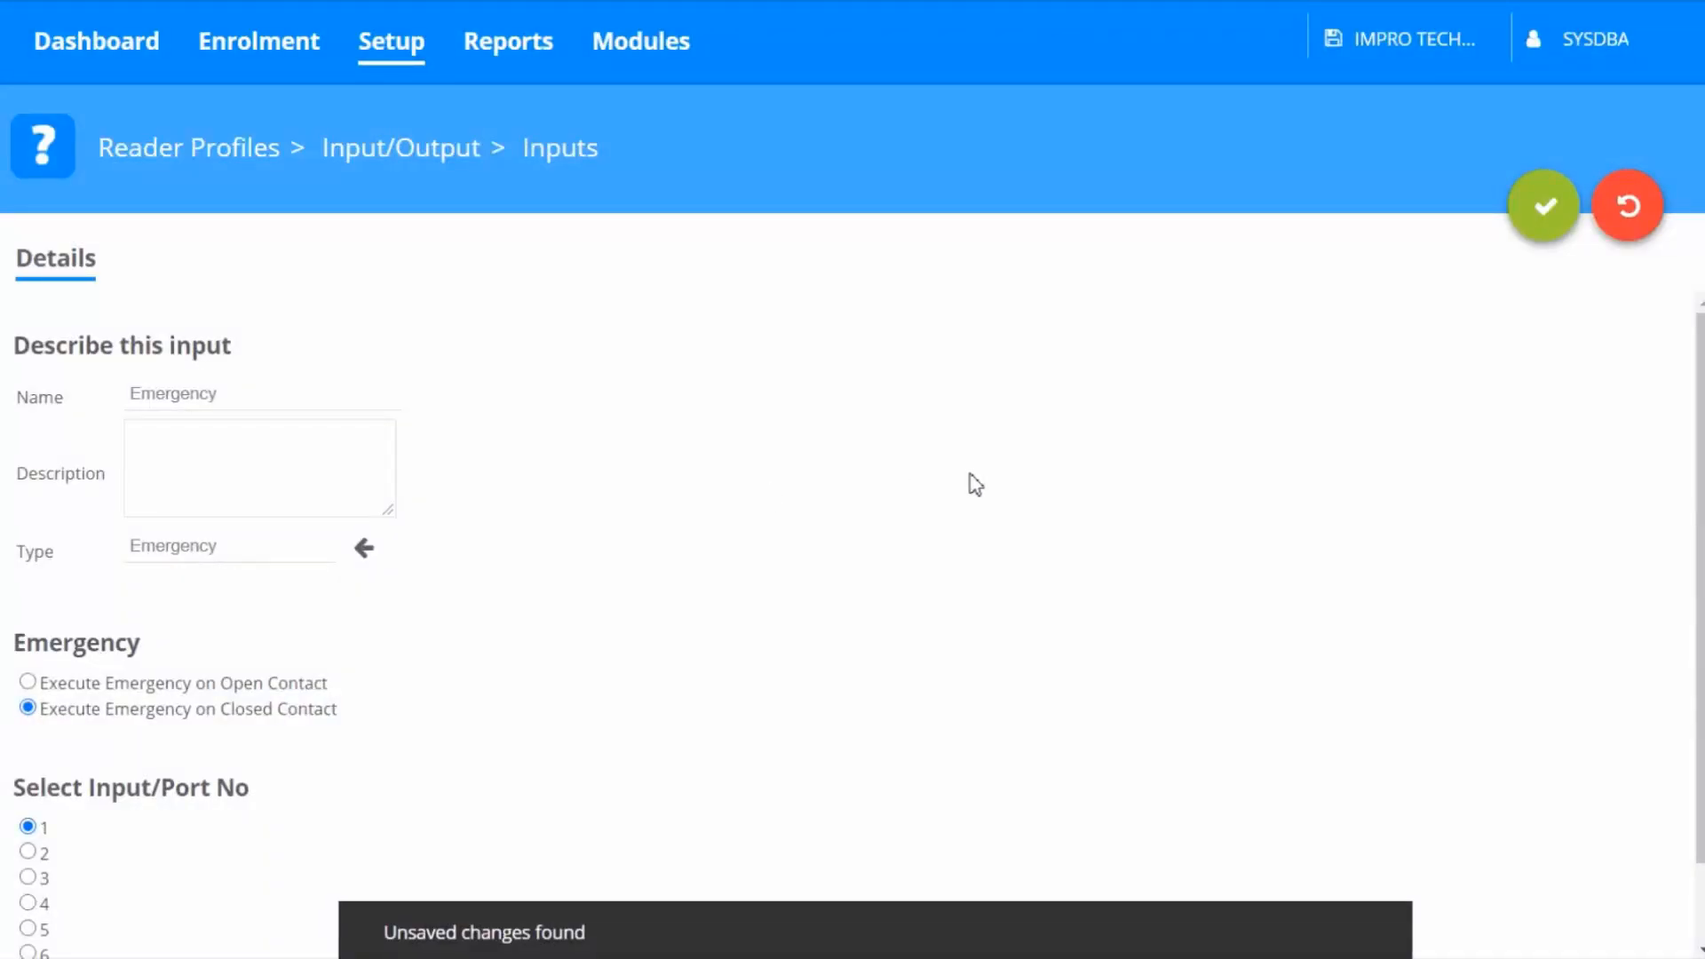
click(1552, 240)
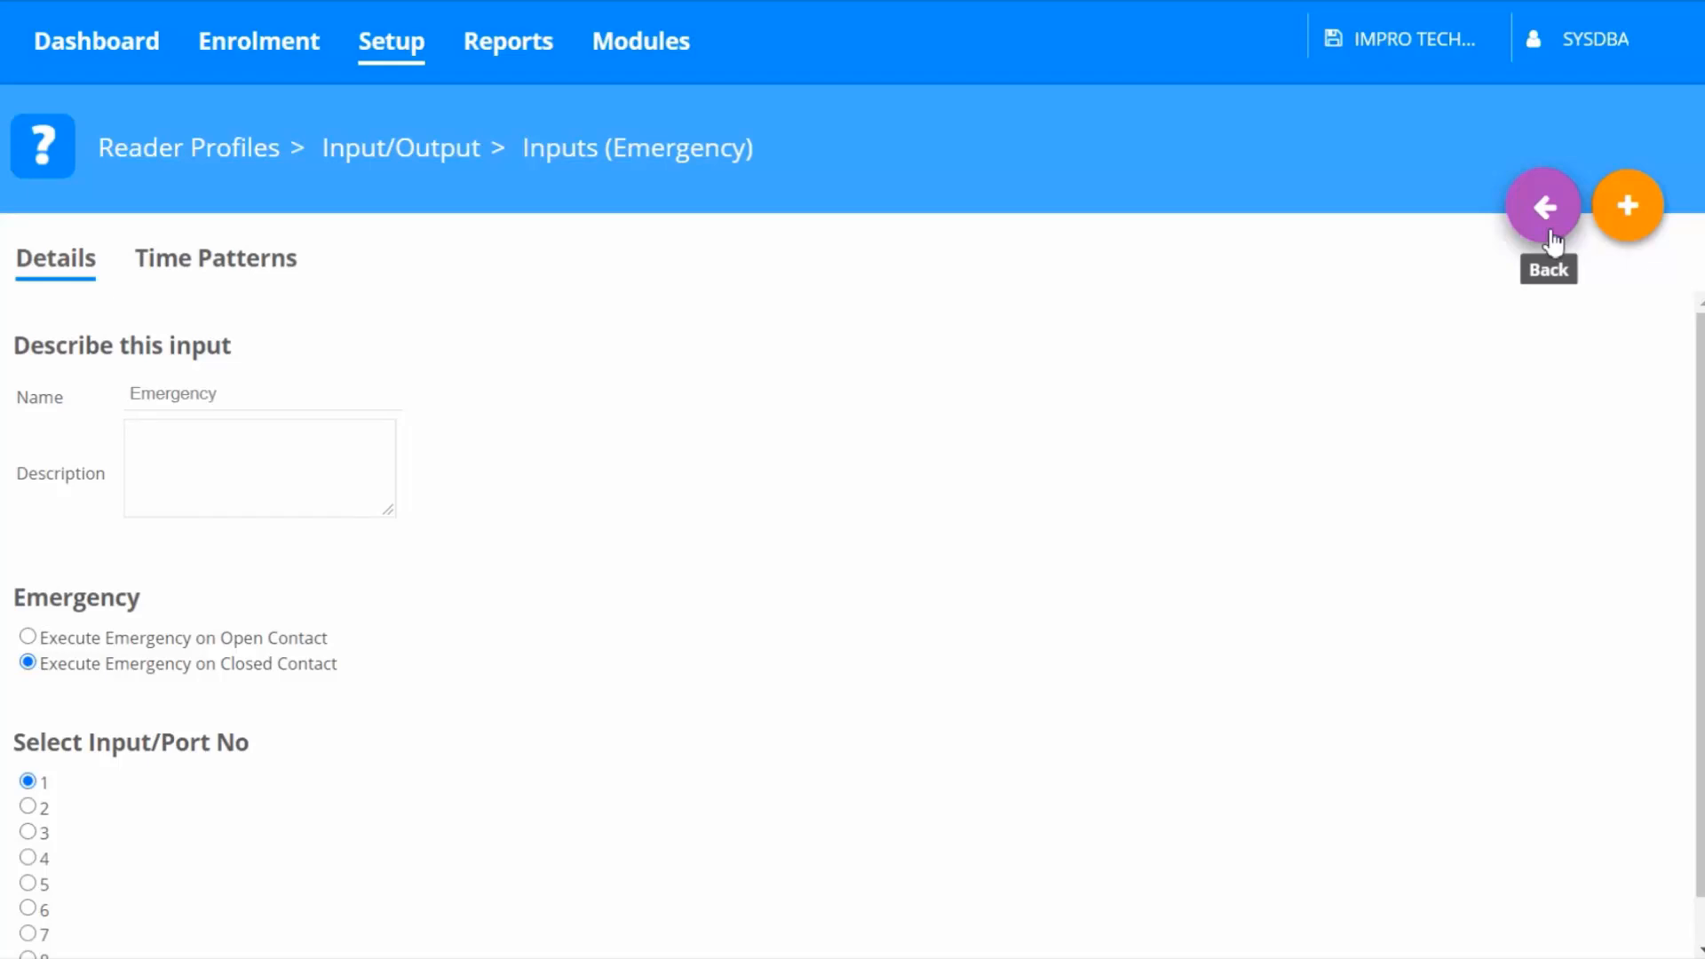
click(1551, 238)
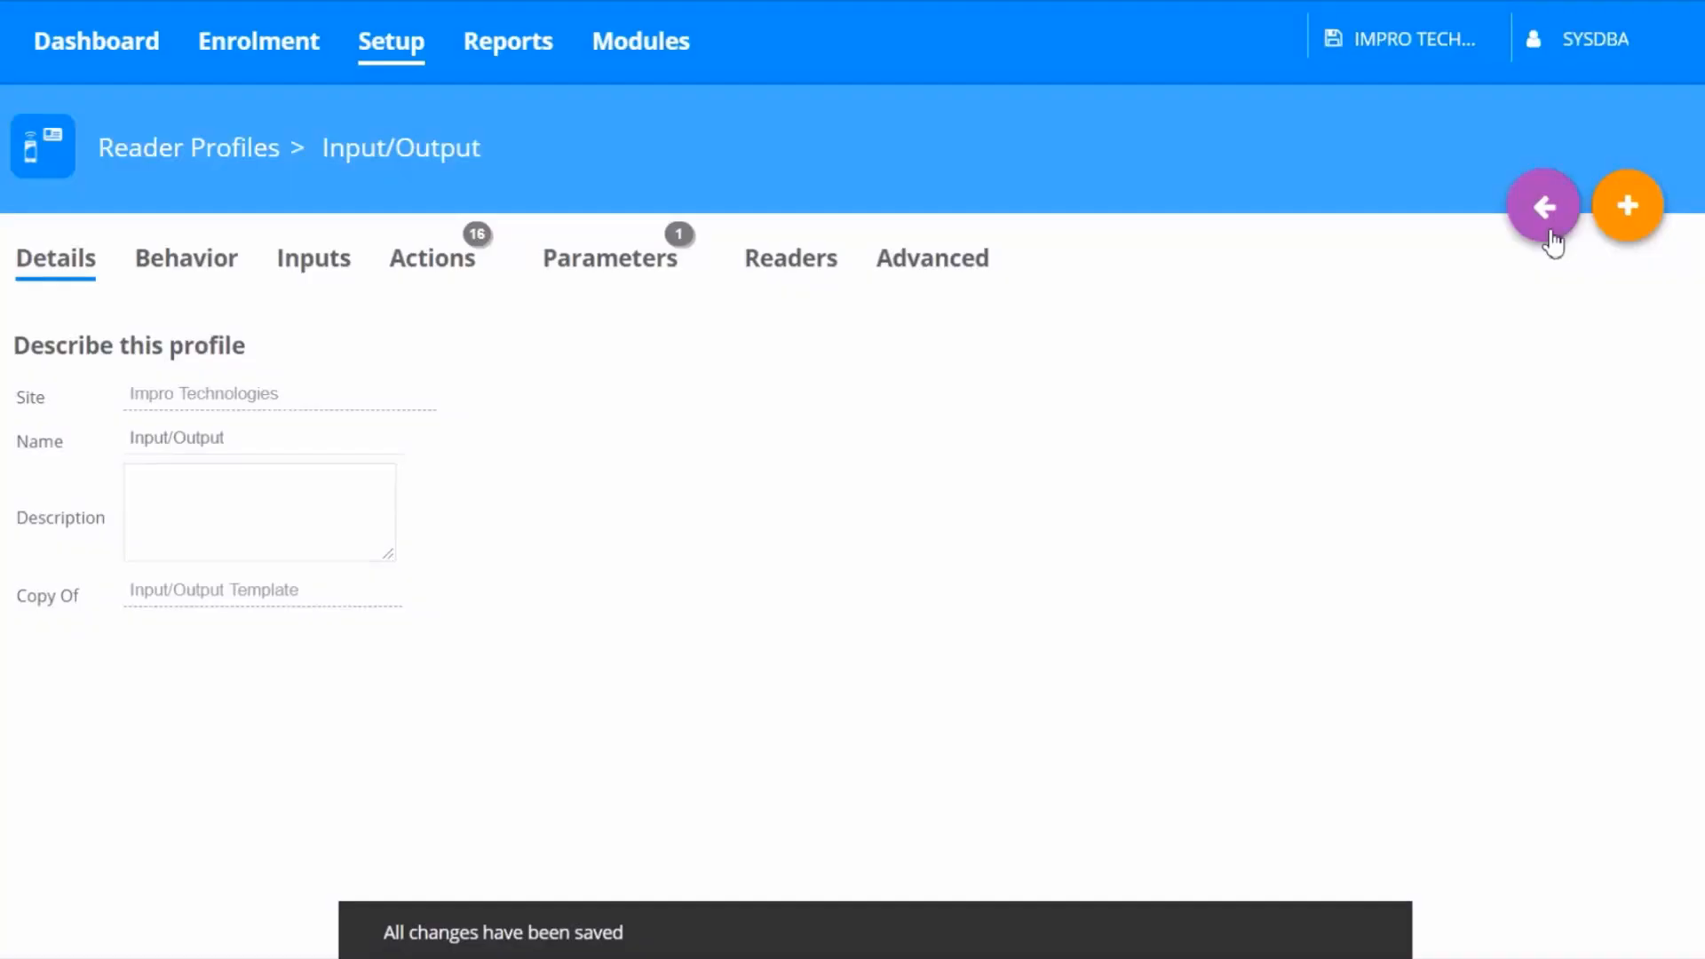
click(1551, 238)
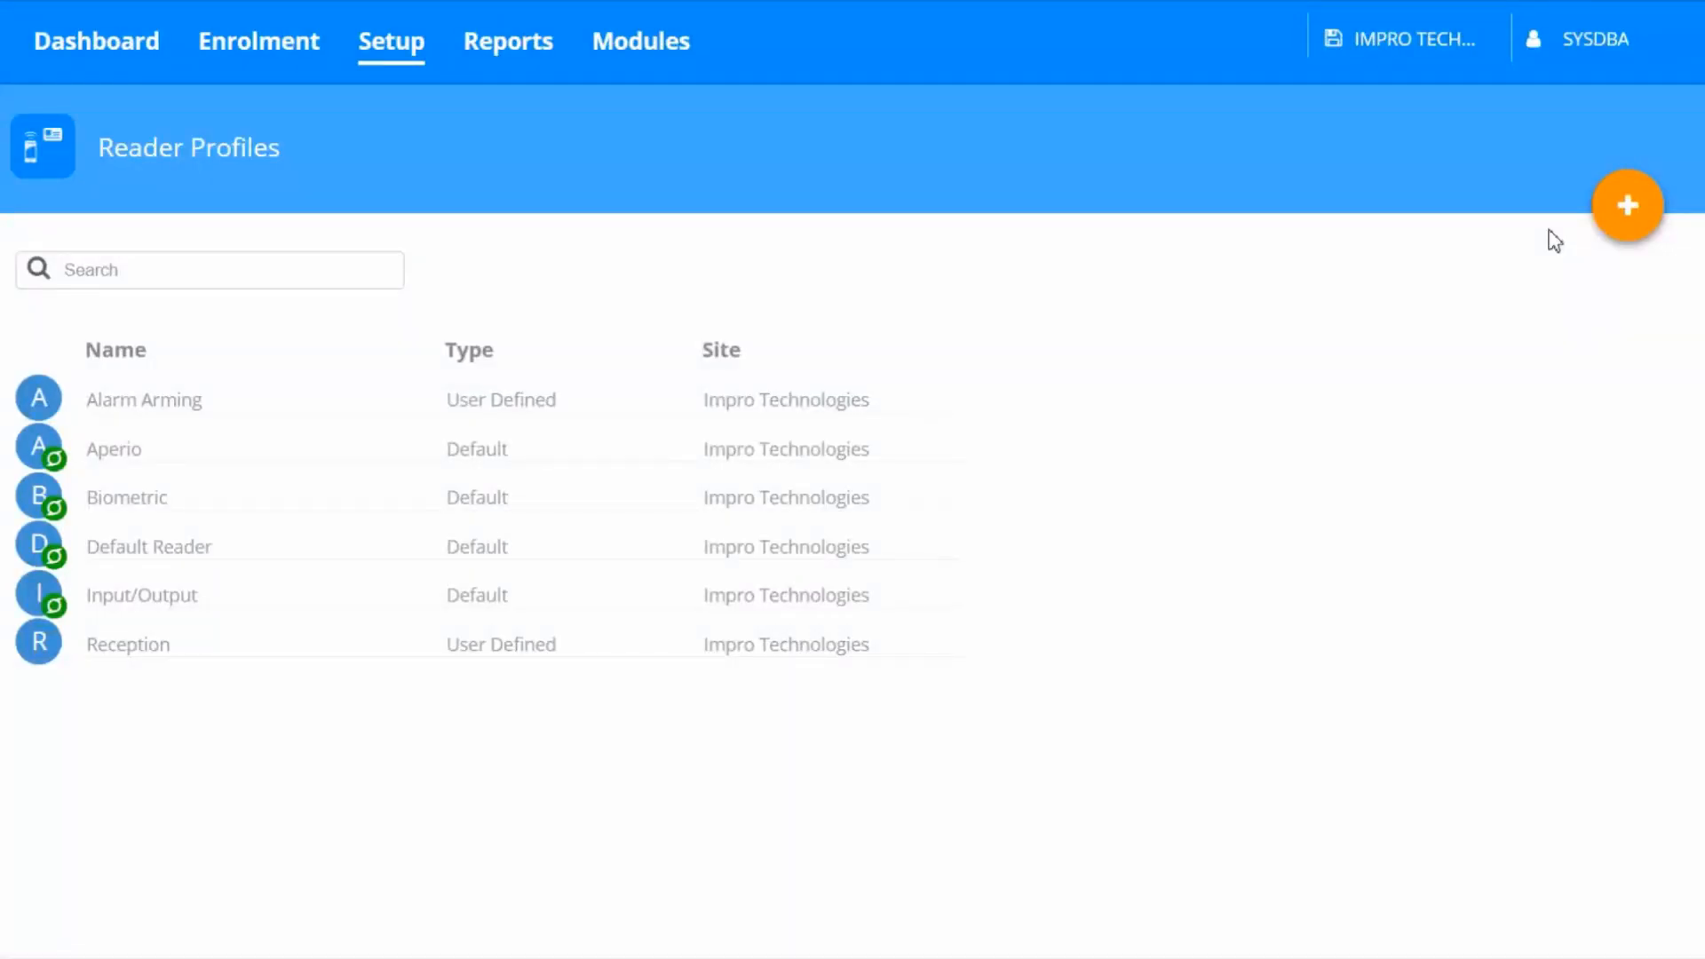
In the Default Reader profile's Emergency mode behavior, set the Relay Contact State output to drive the relay
mouse_move(1020, 548)
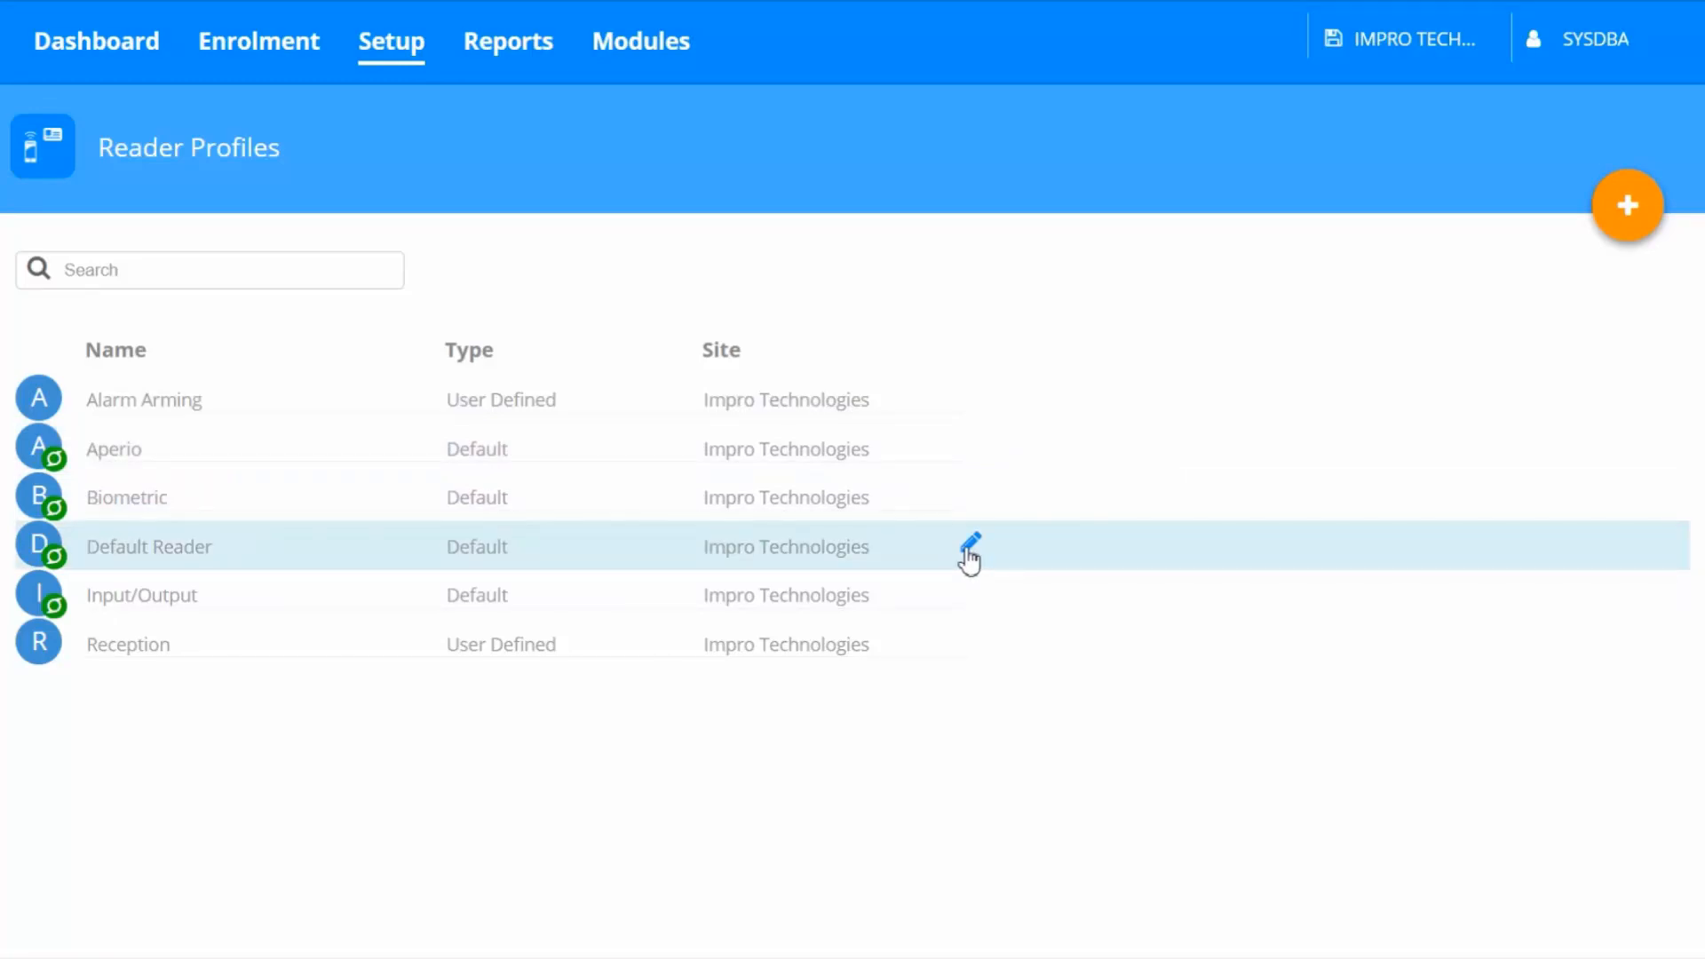
click(969, 545)
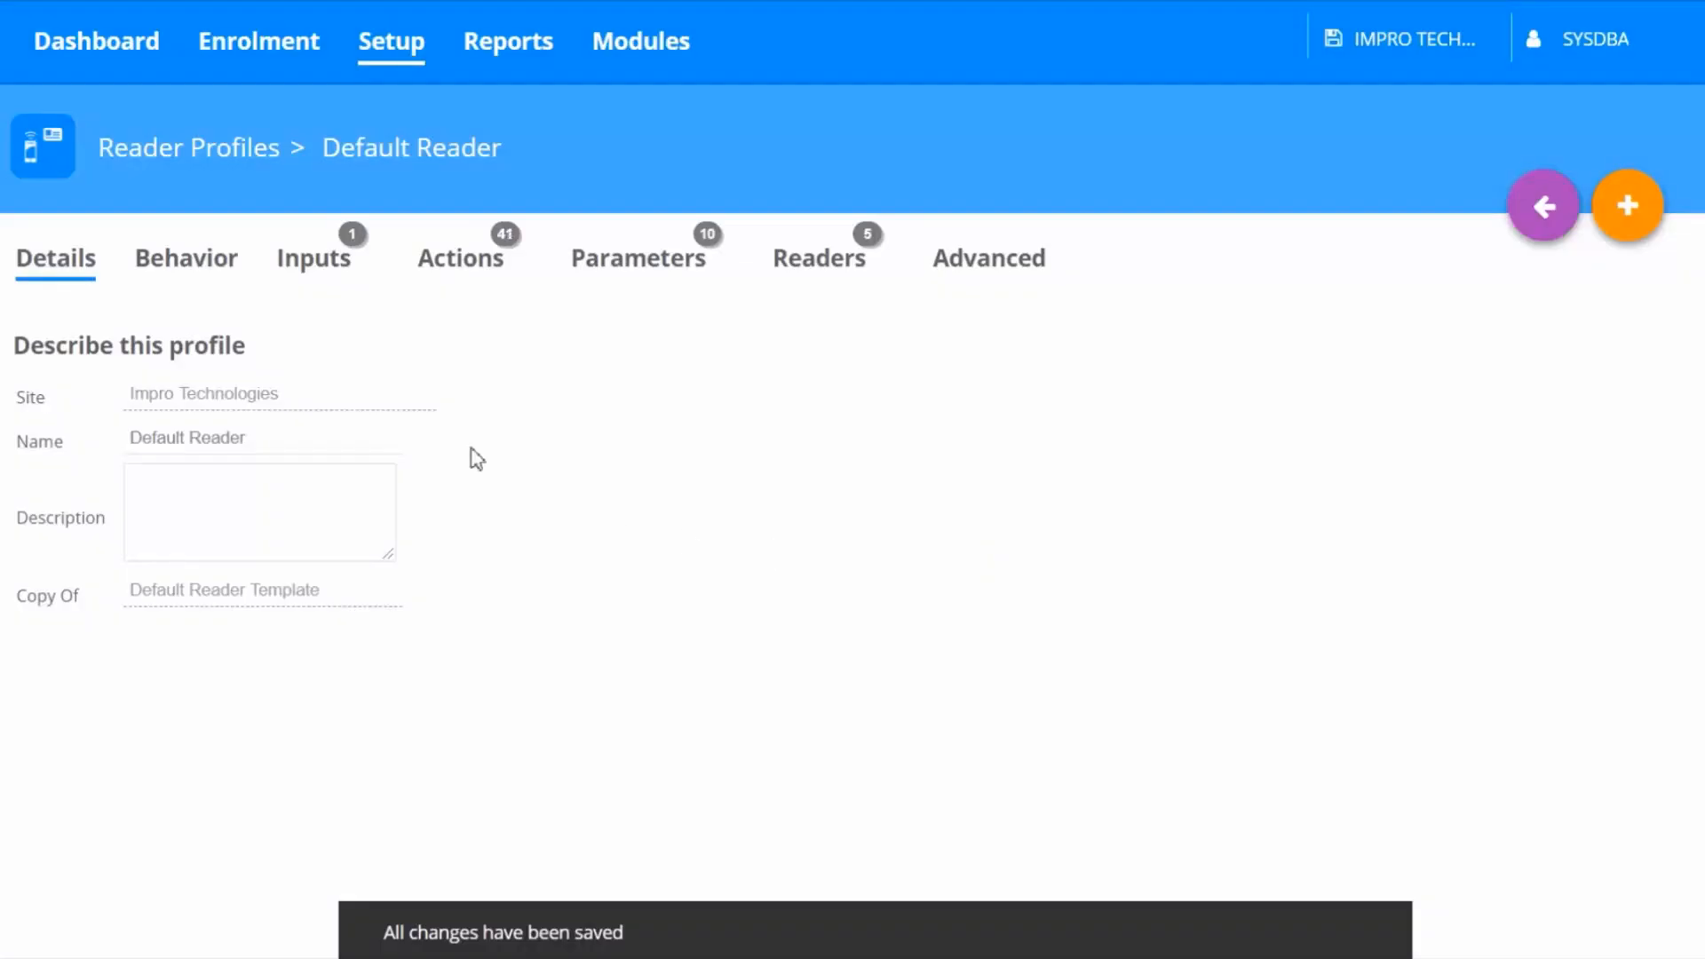
click(209, 266)
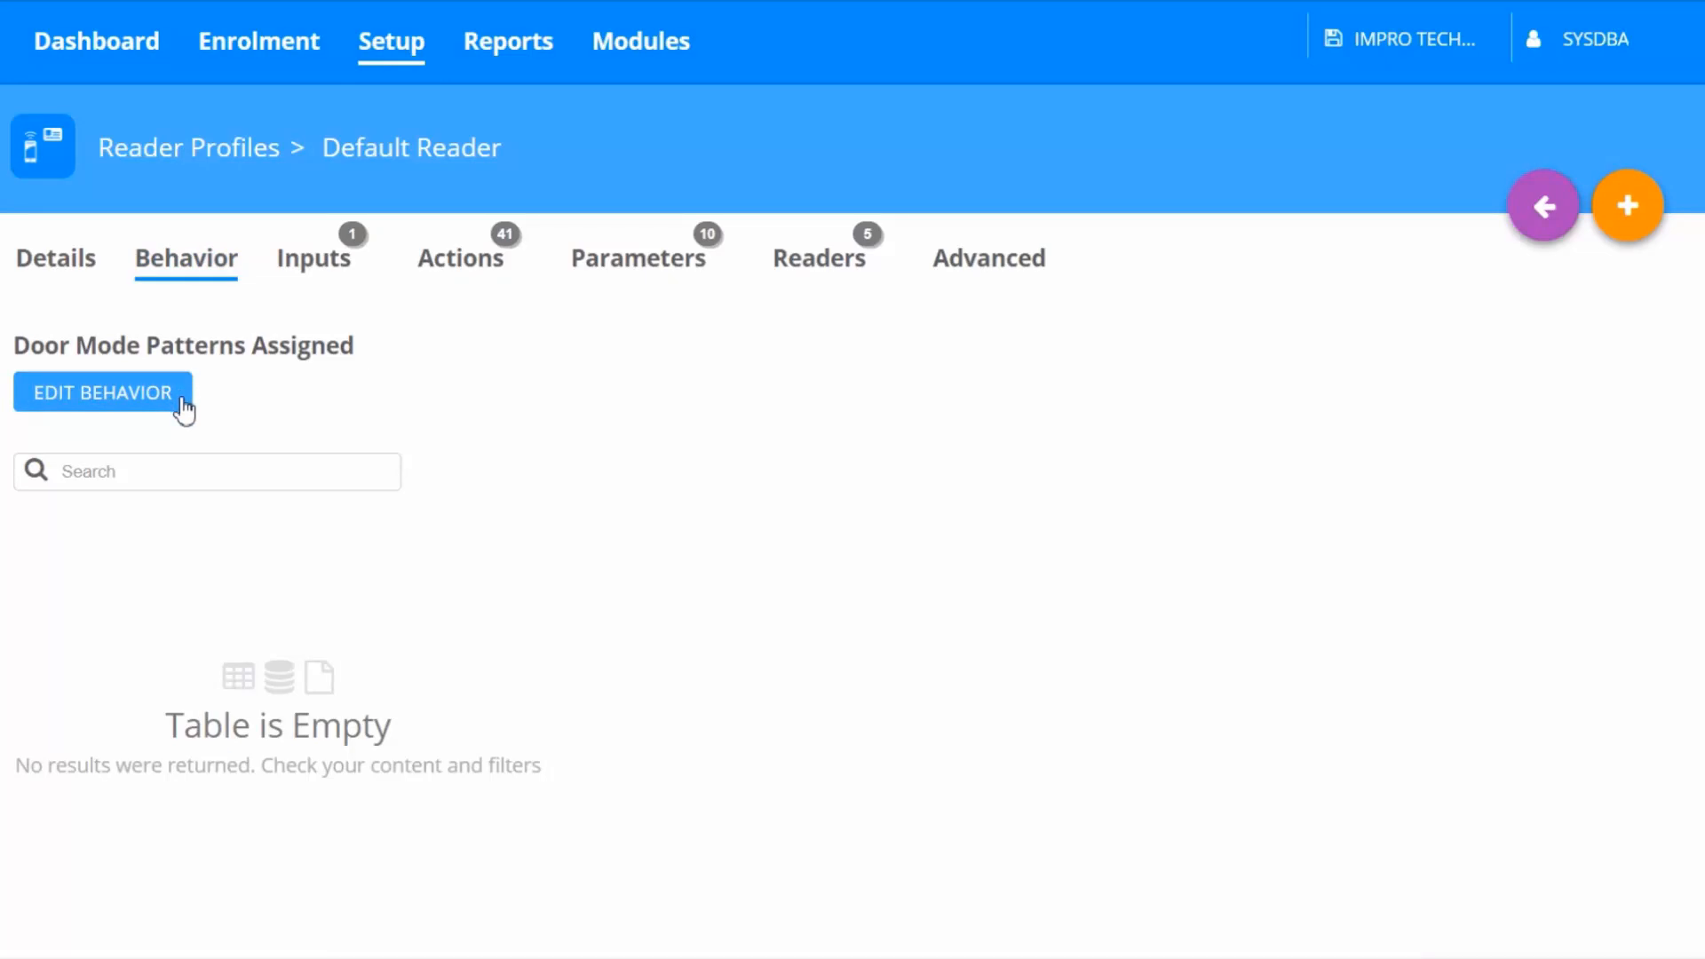
click(182, 405)
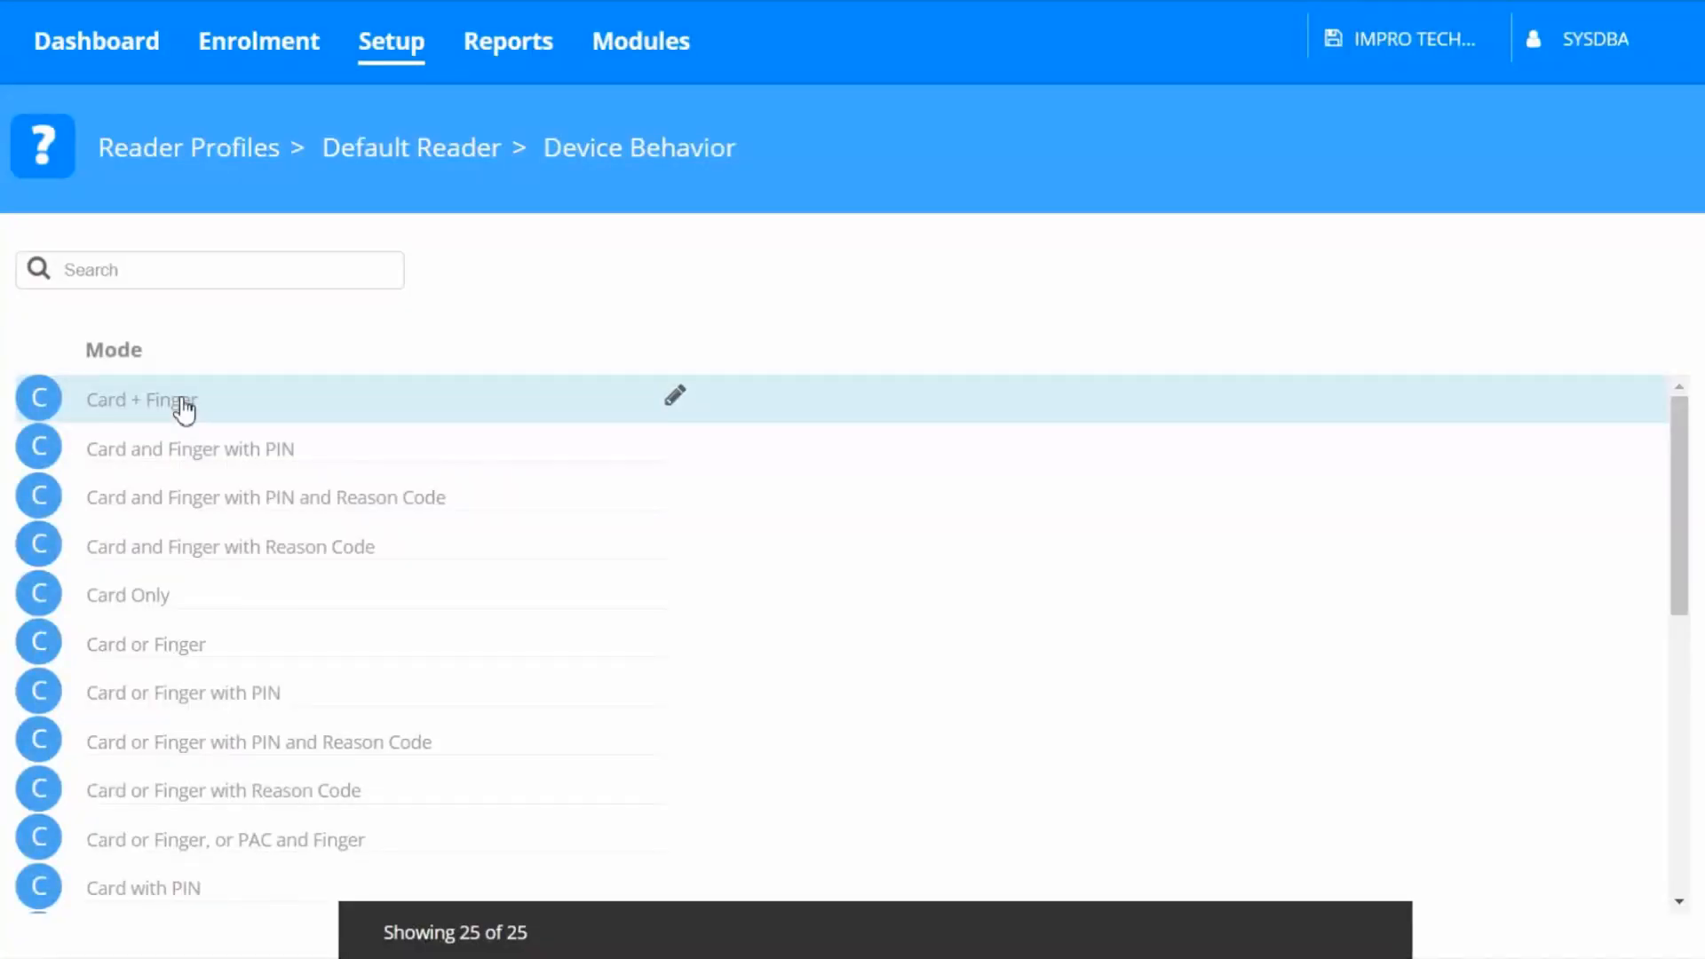
scroll(237, 708, down, 4)
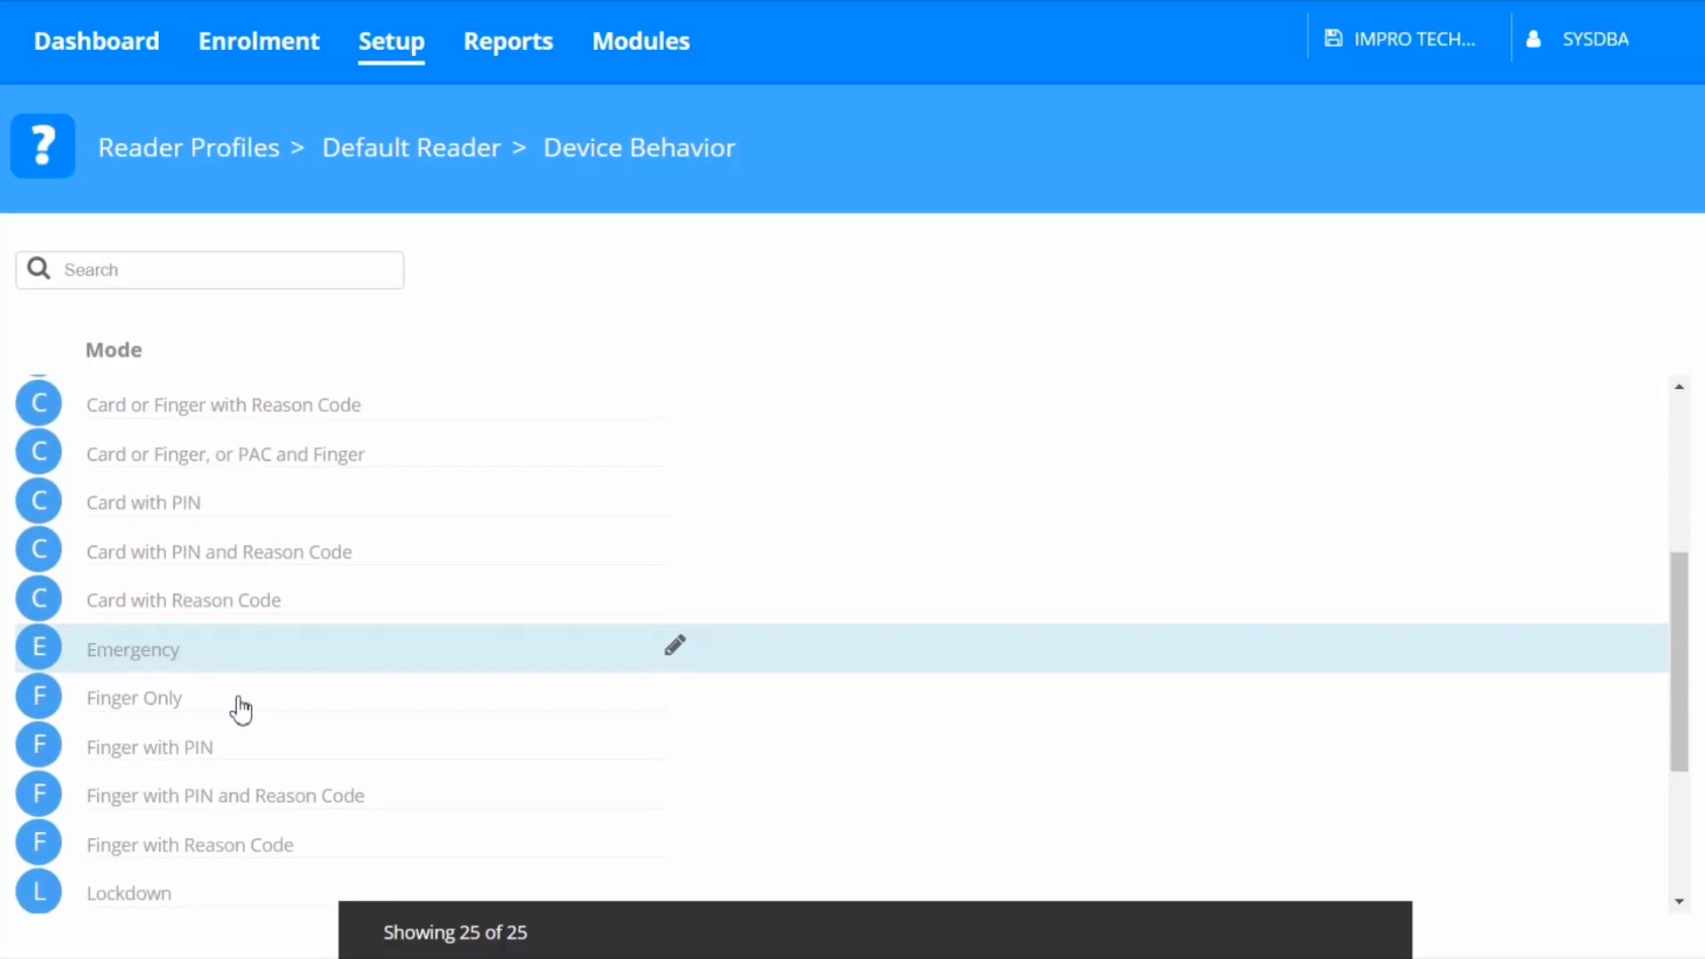
click(674, 646)
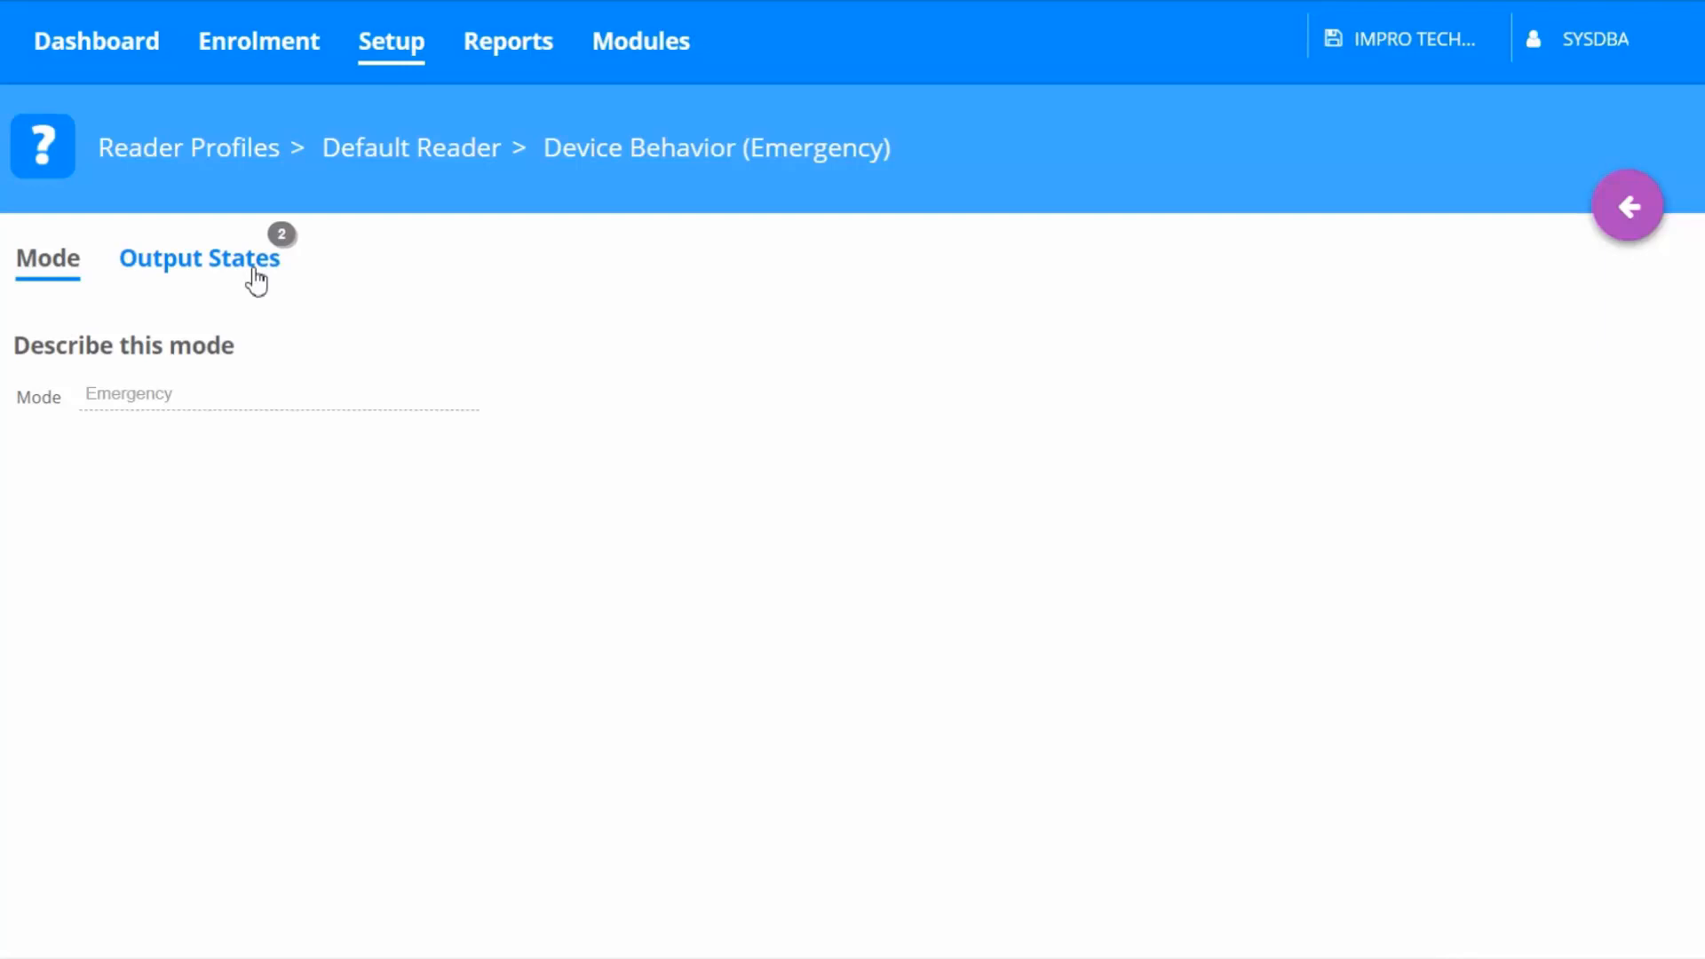
click(256, 283)
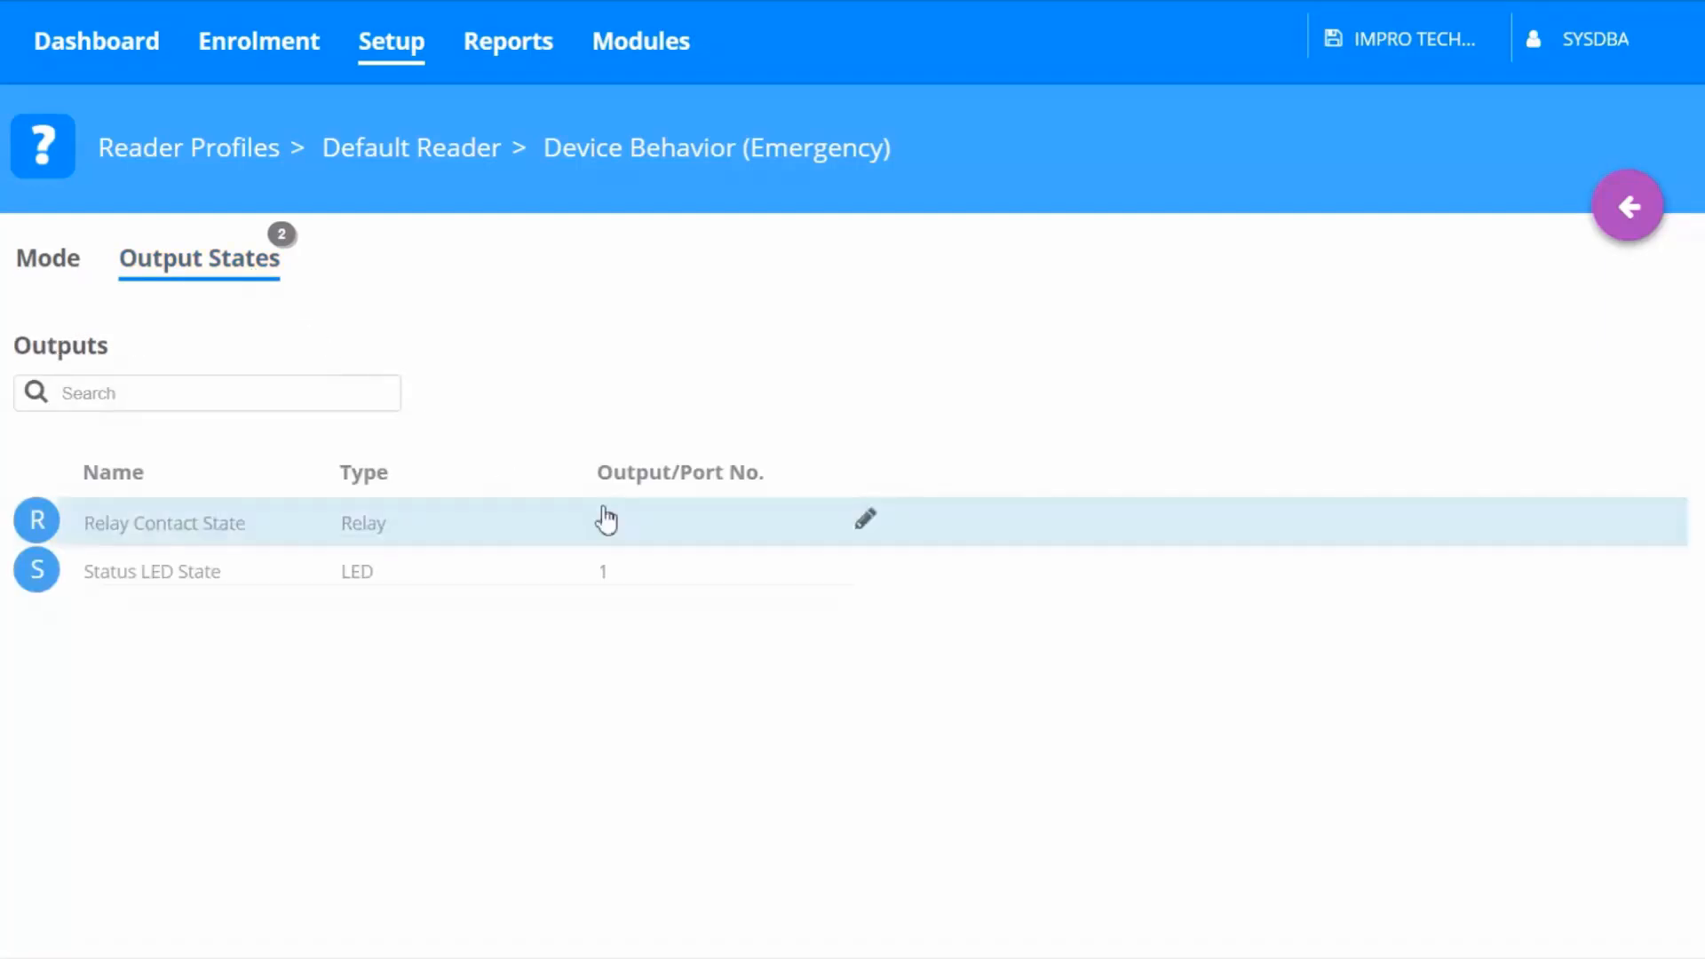
click(867, 524)
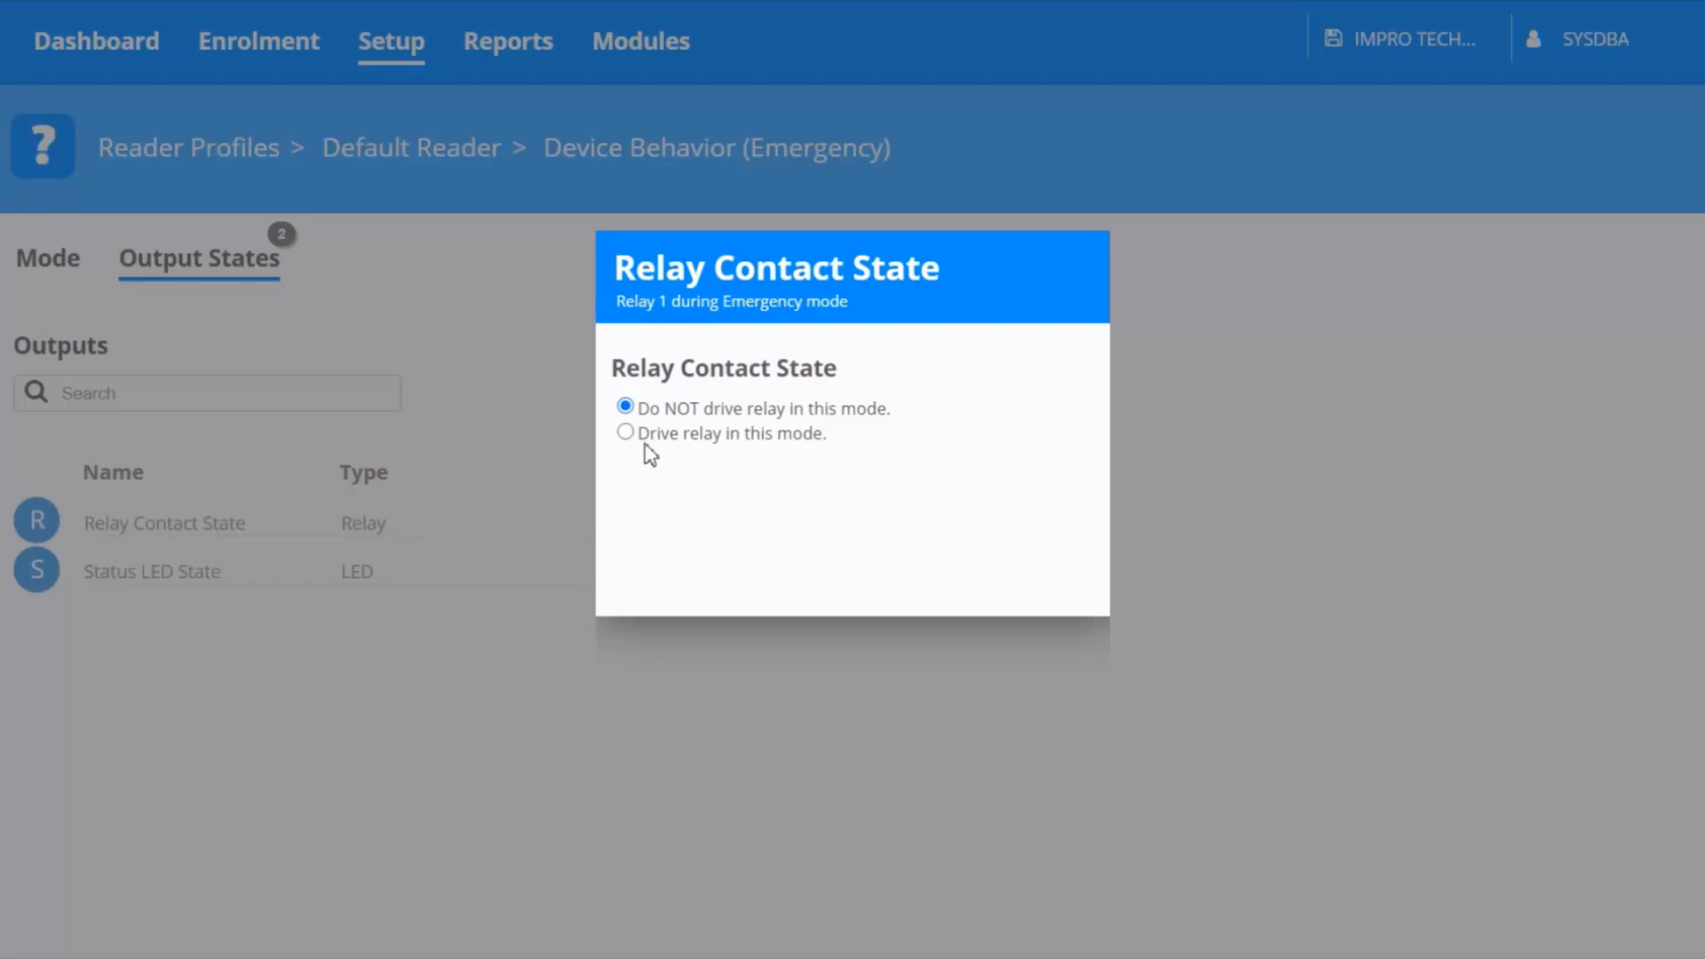
click(625, 433)
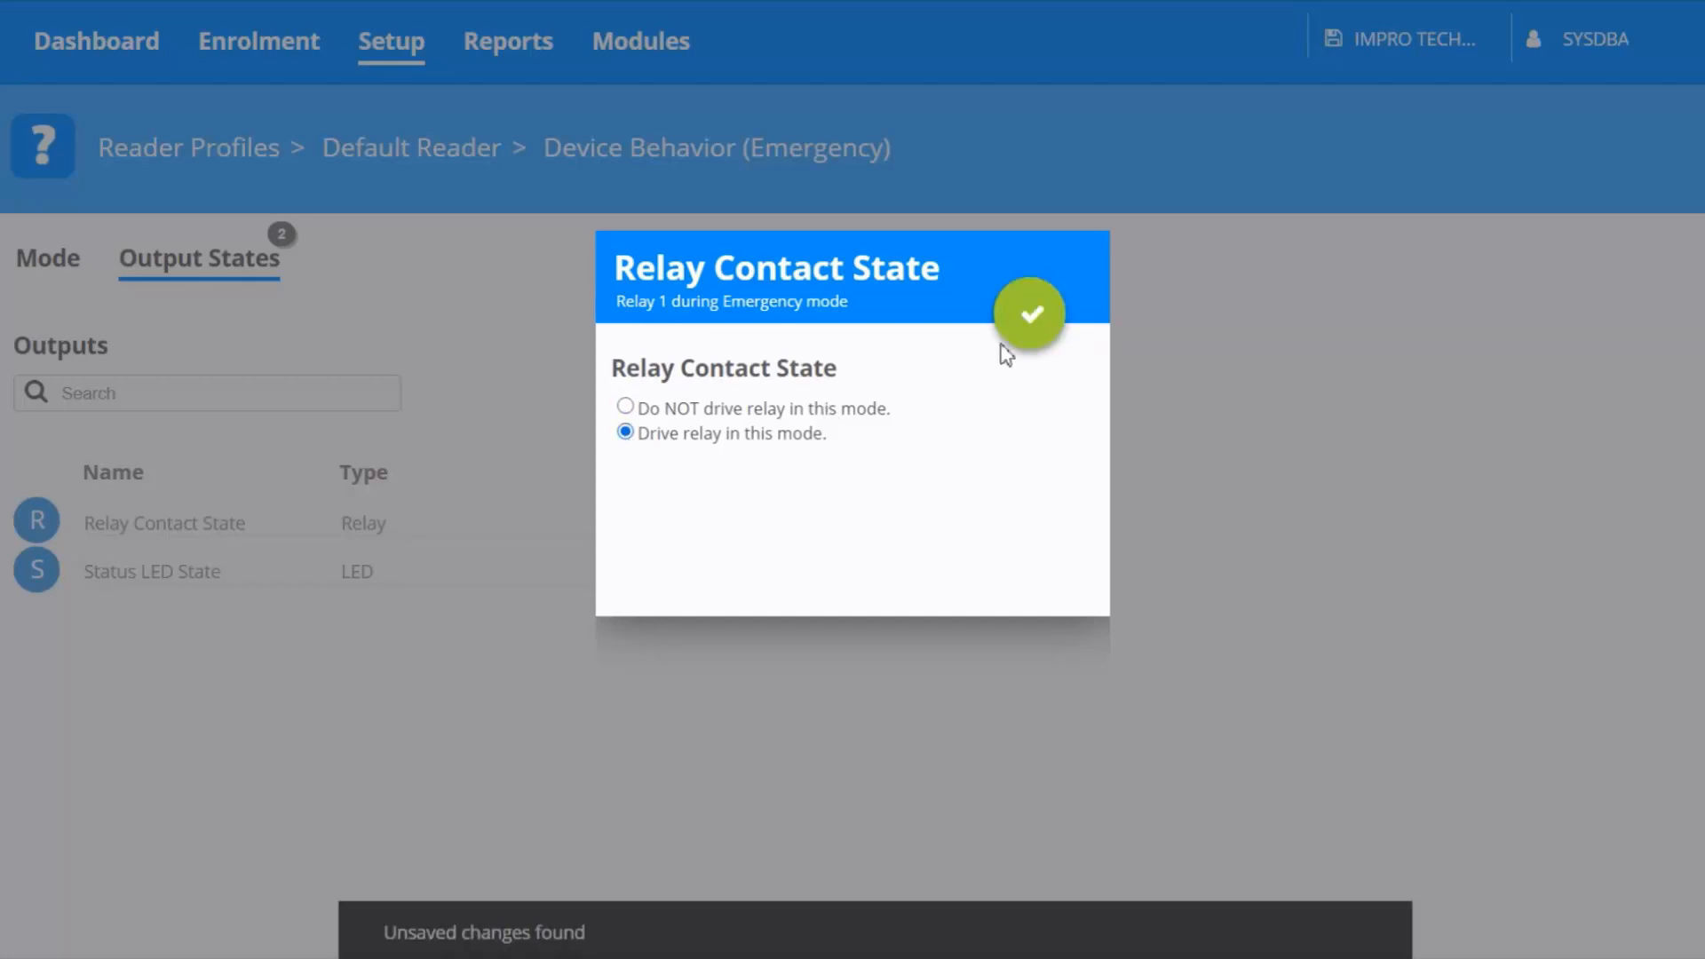
click(1033, 330)
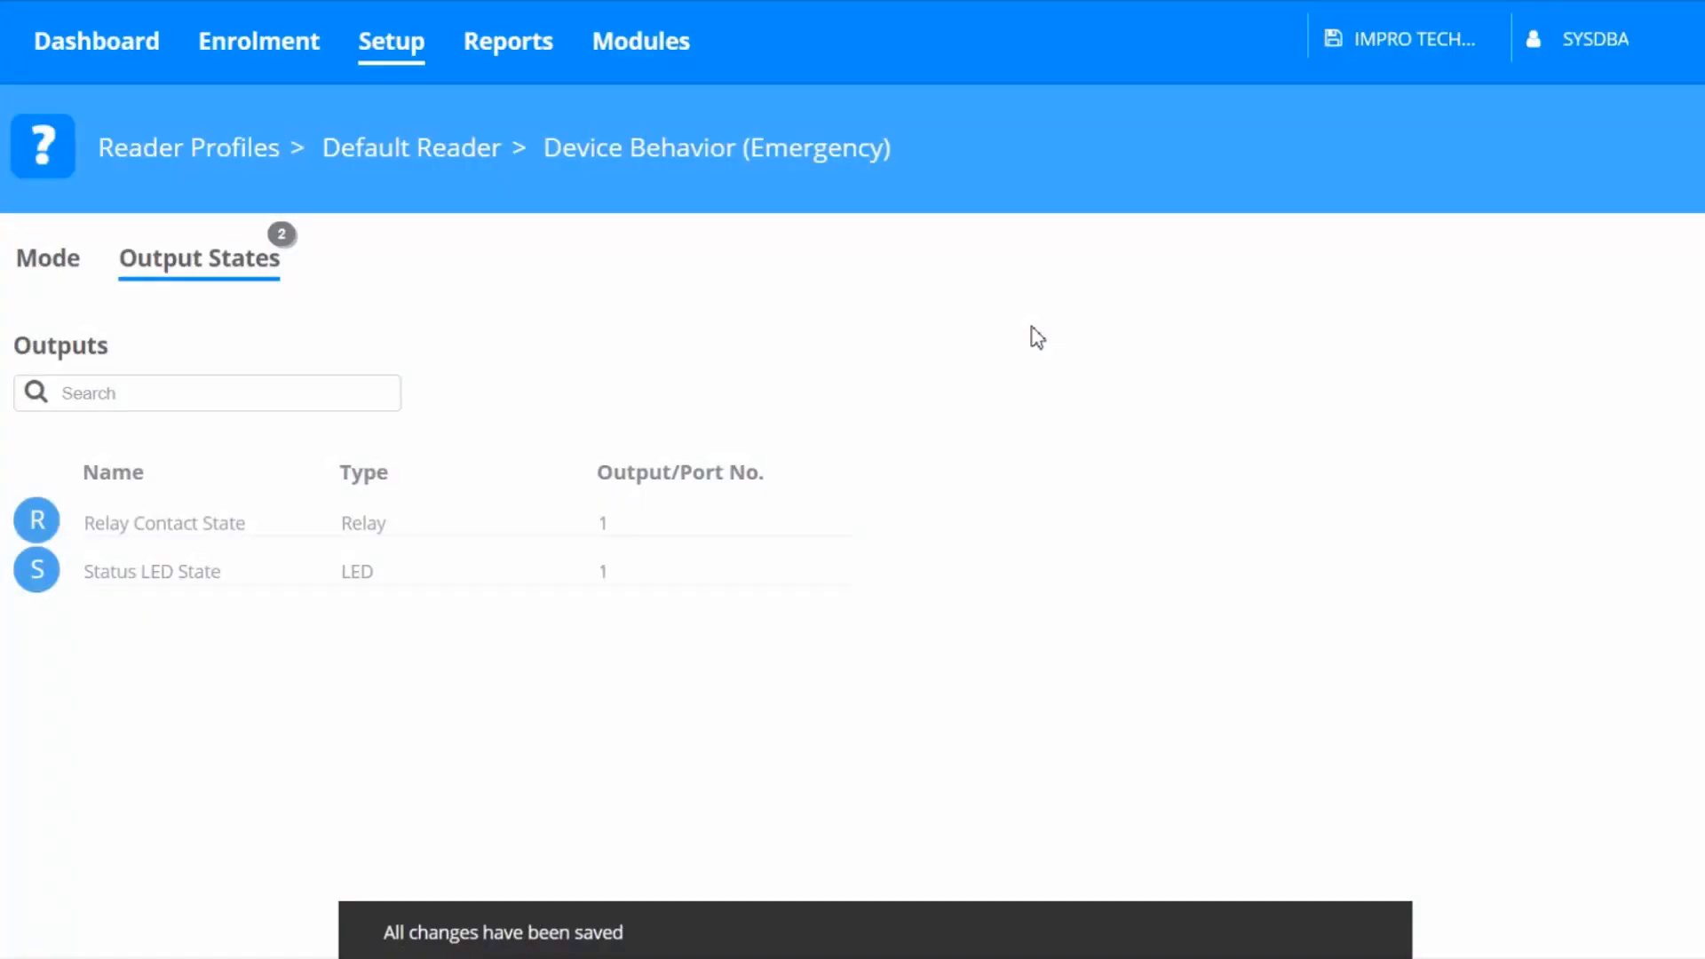
Open event actions for the Reception (IN) reader and choose the Input Emergency Mode On event
click(241, 169)
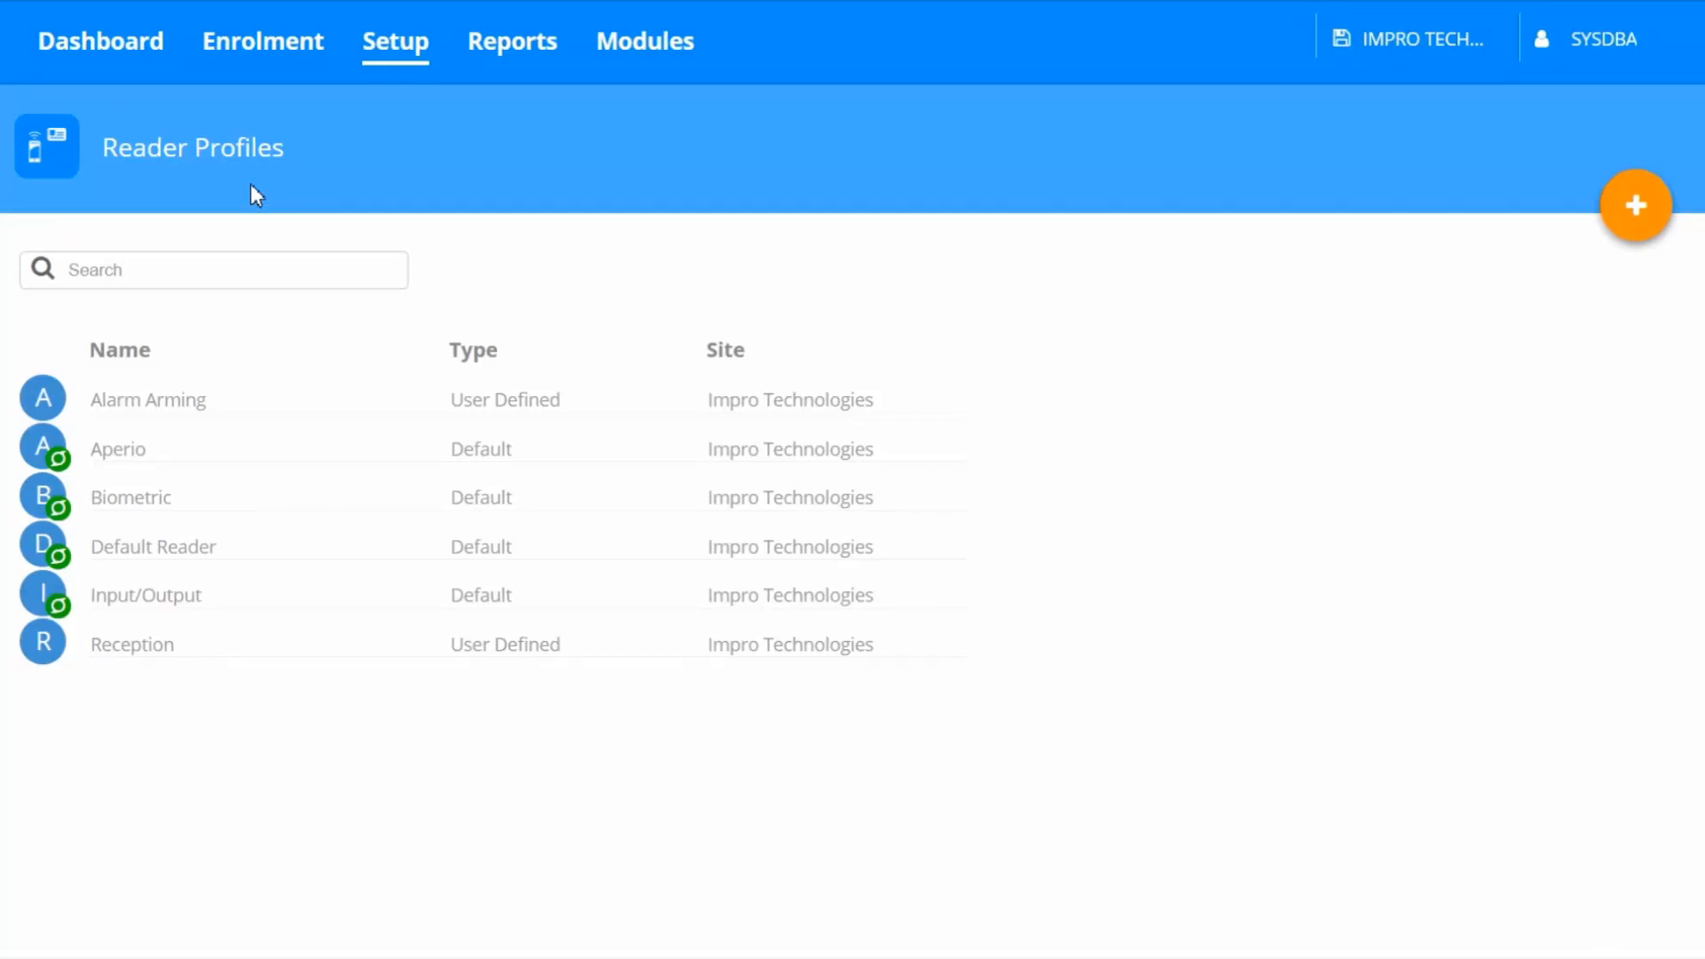
click(387, 75)
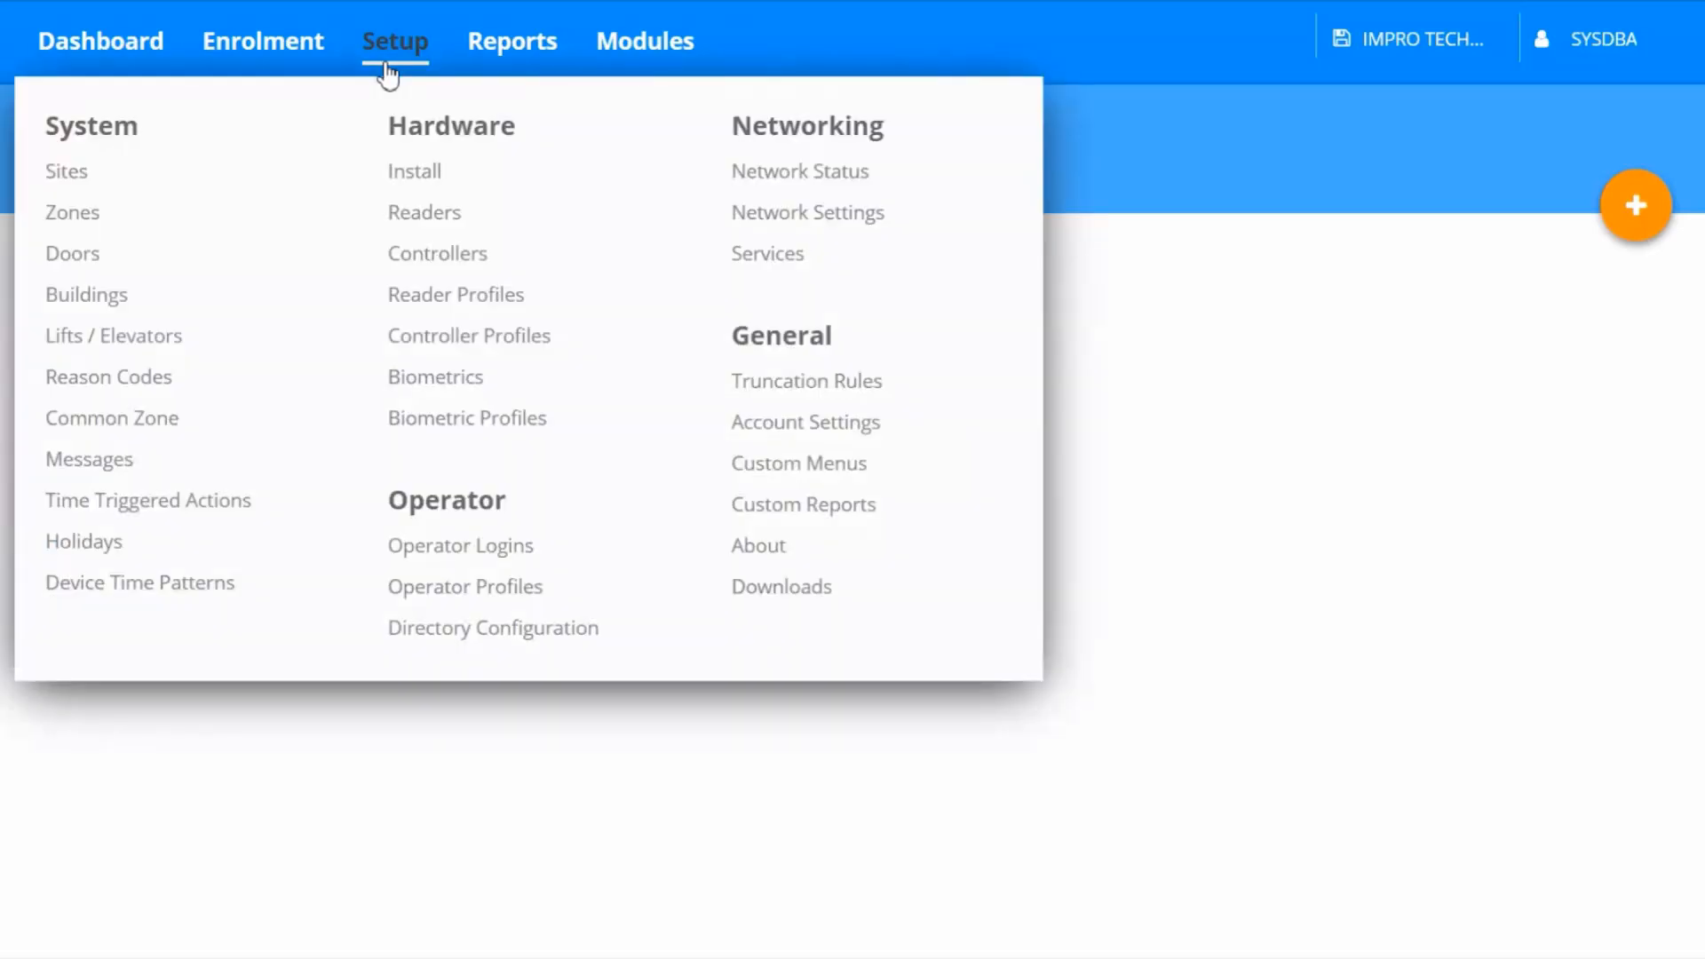
click(412, 217)
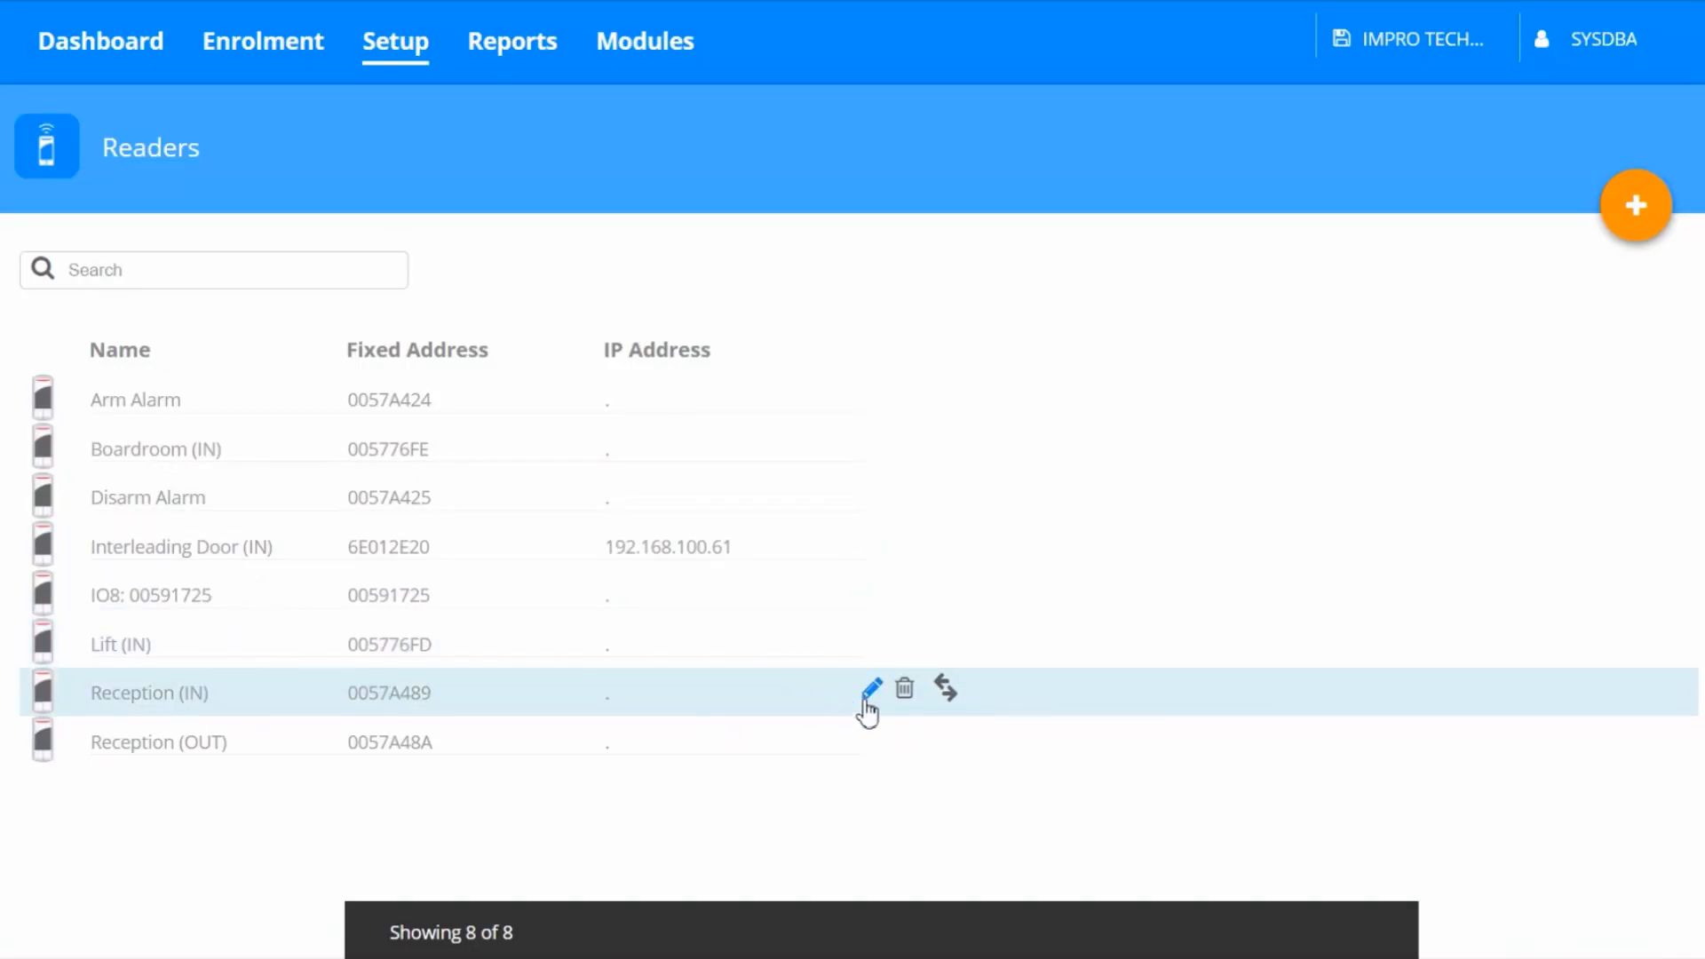
click(868, 699)
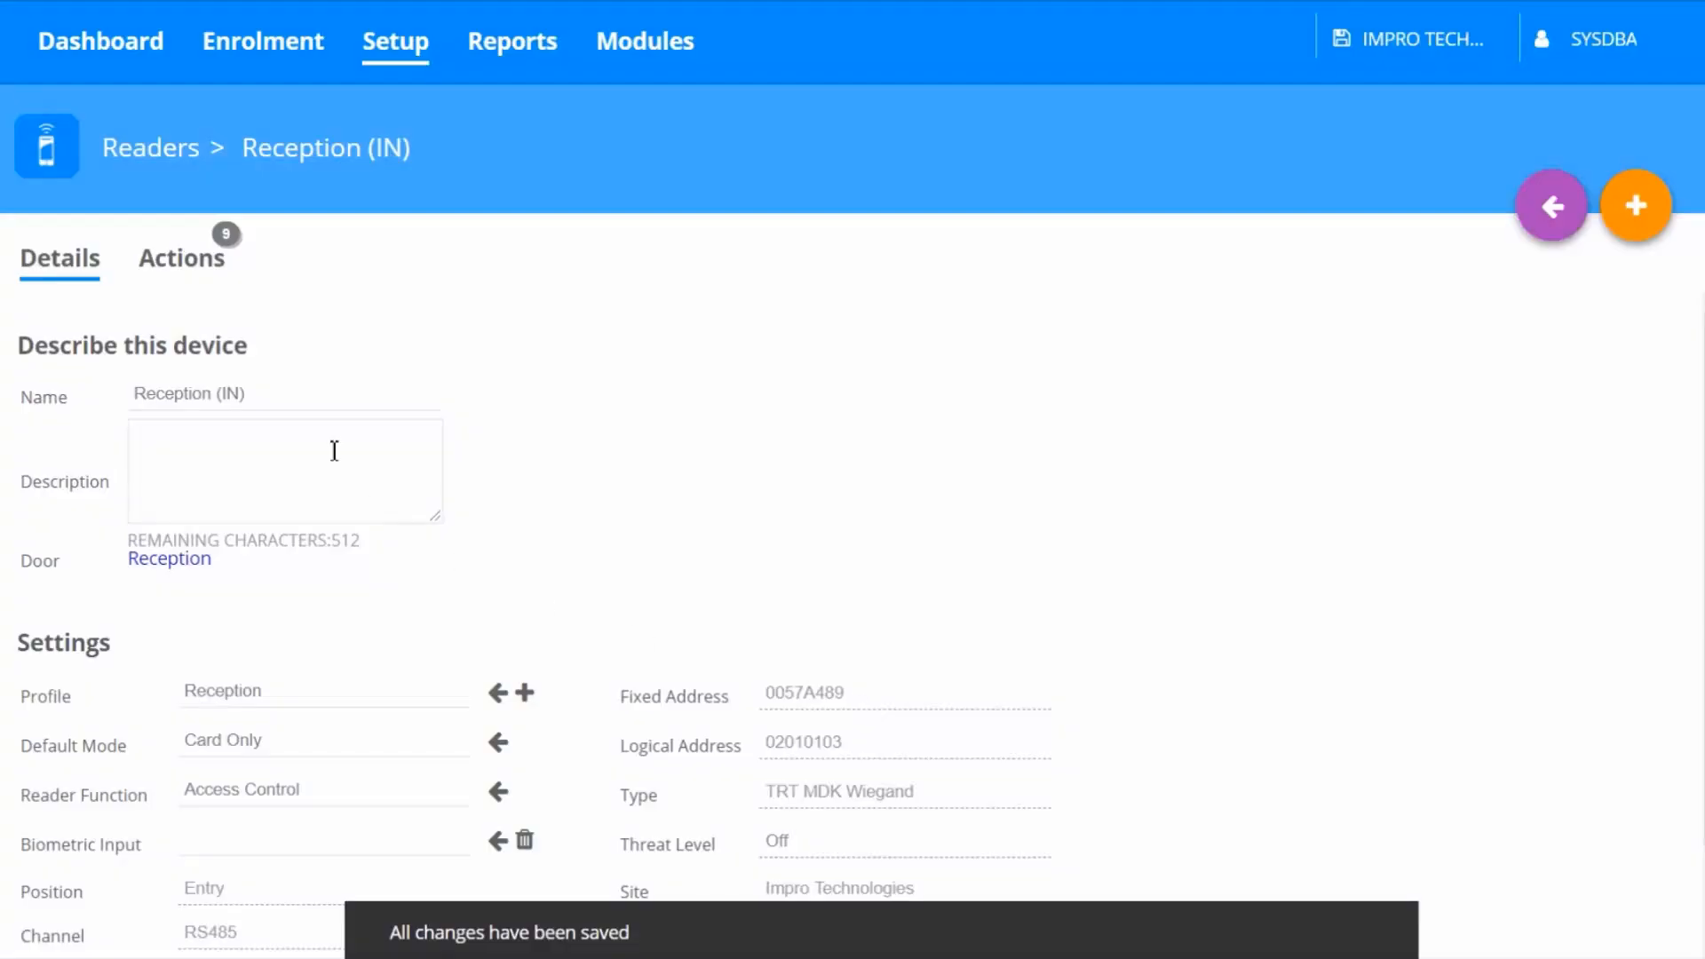
click(191, 277)
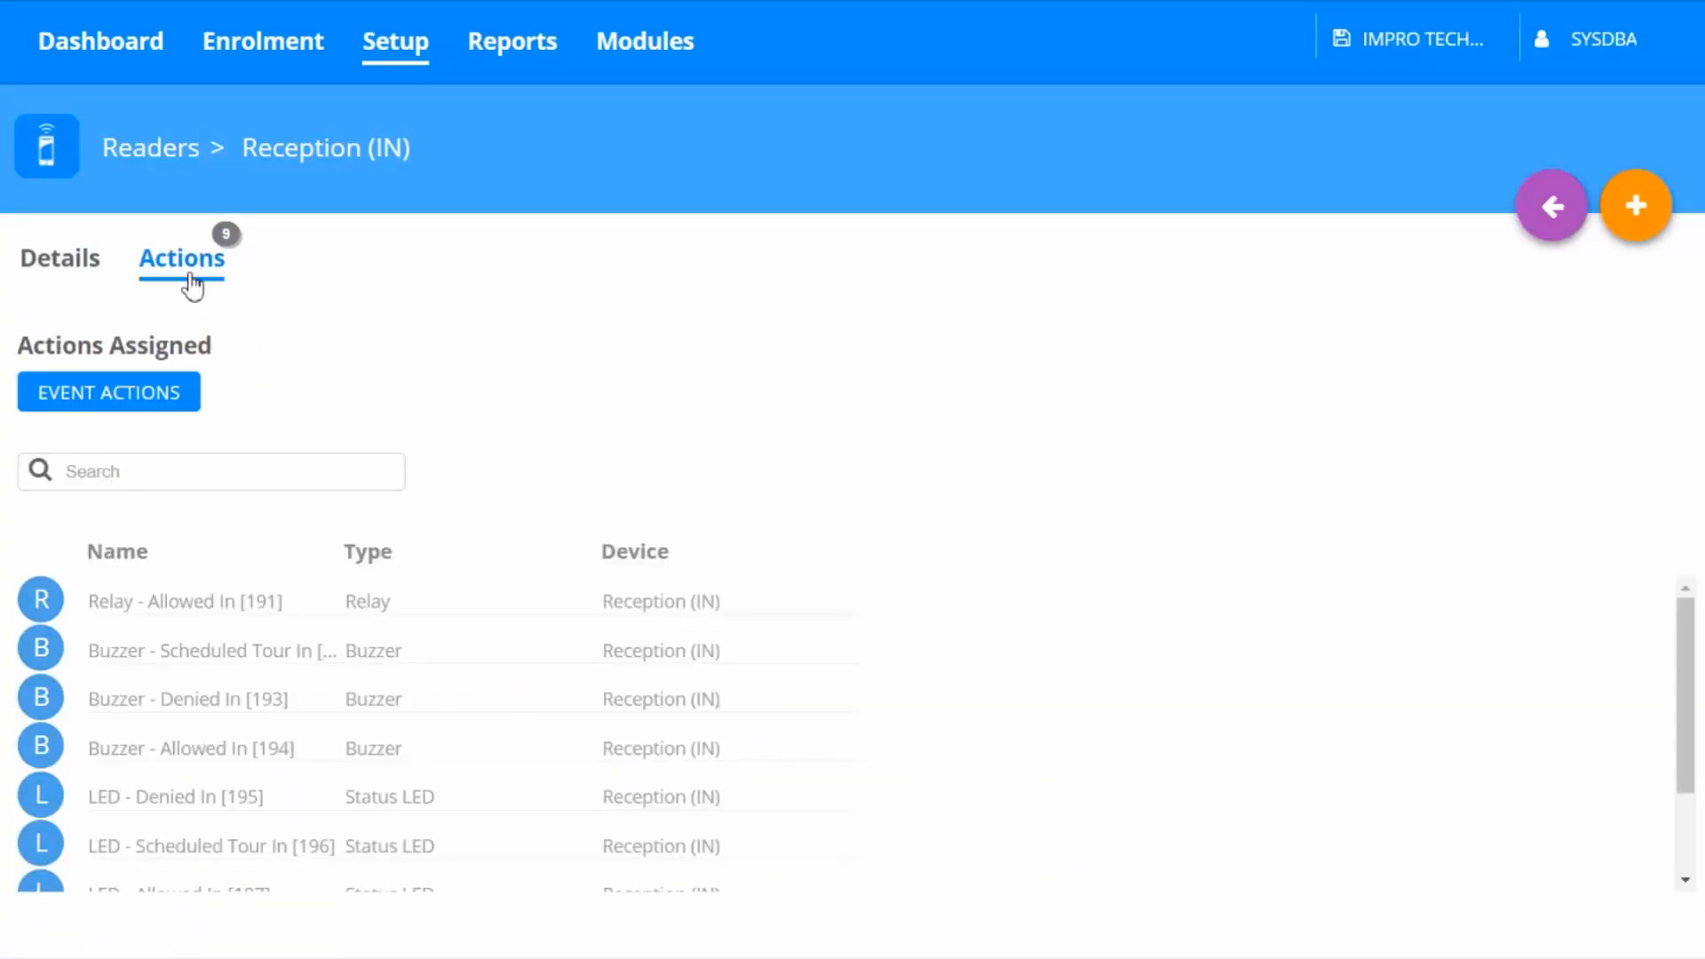
click(188, 402)
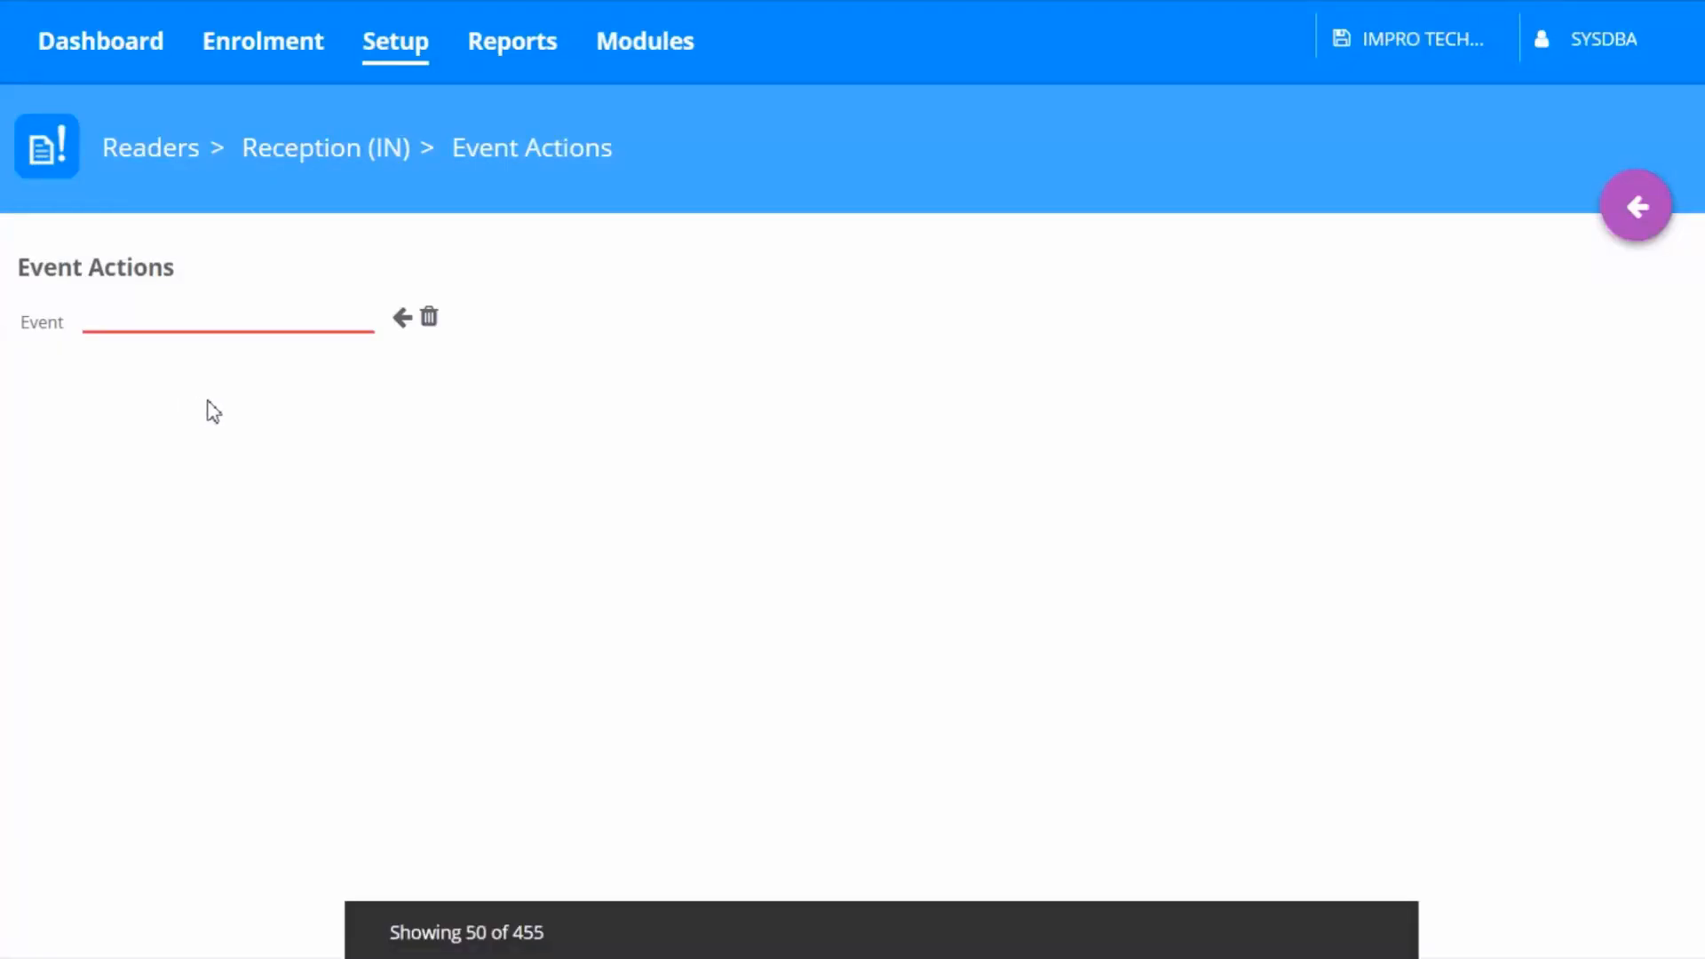
click(403, 319)
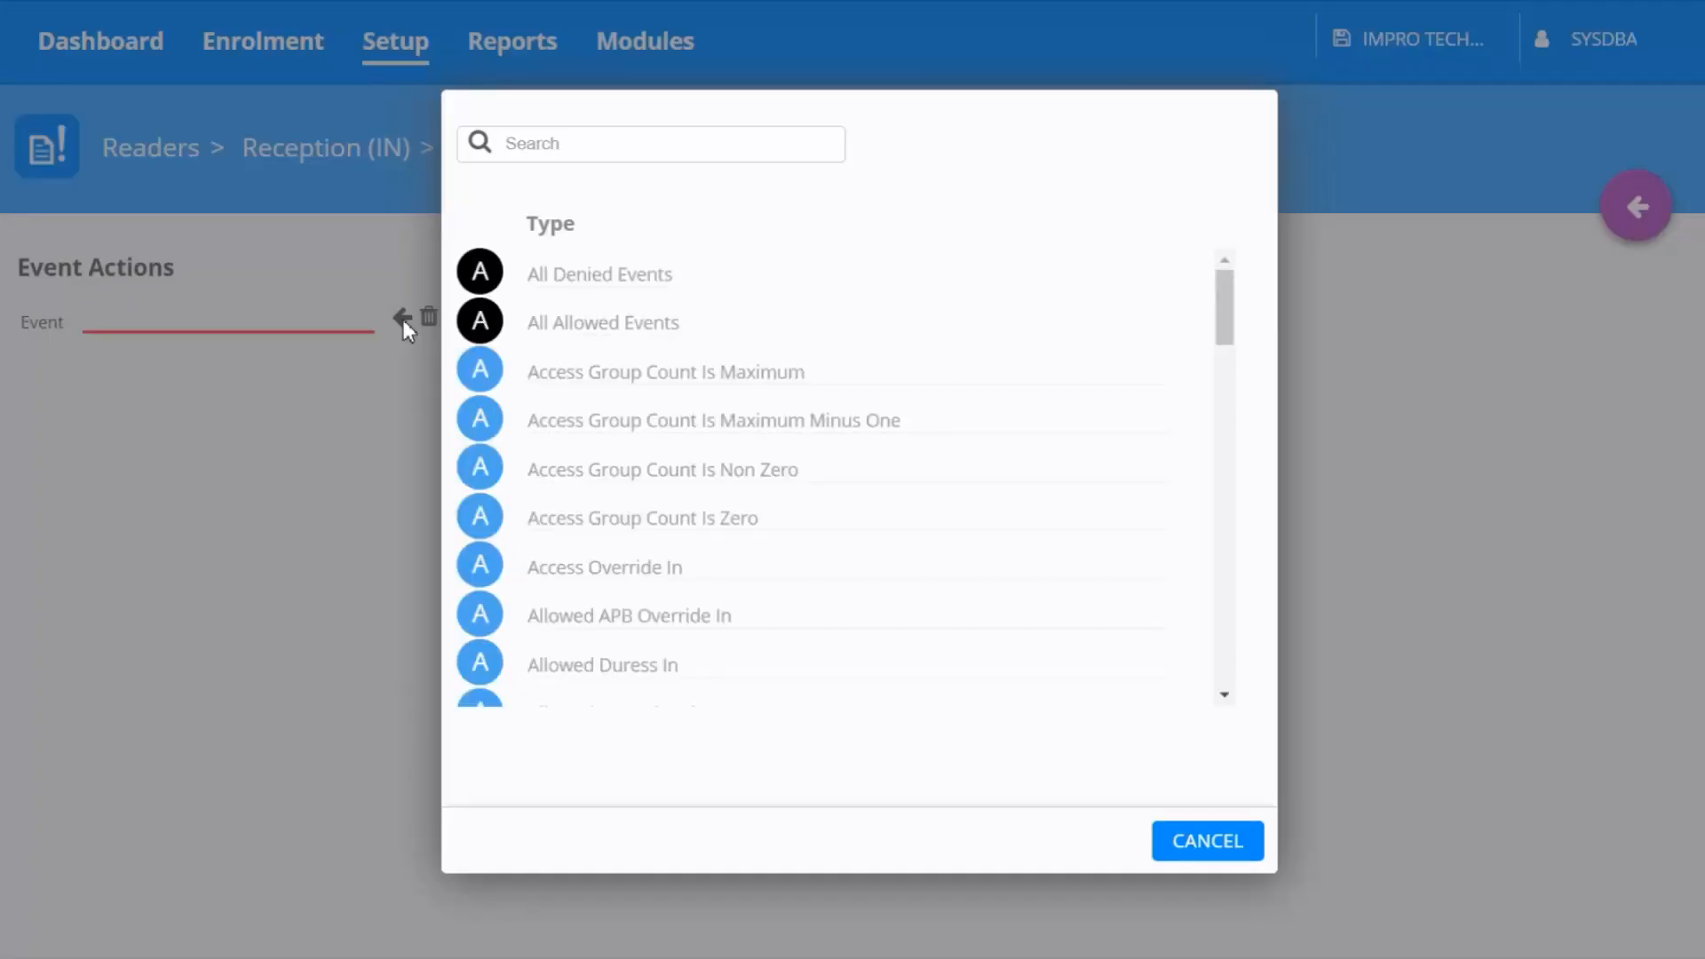
click(565, 145)
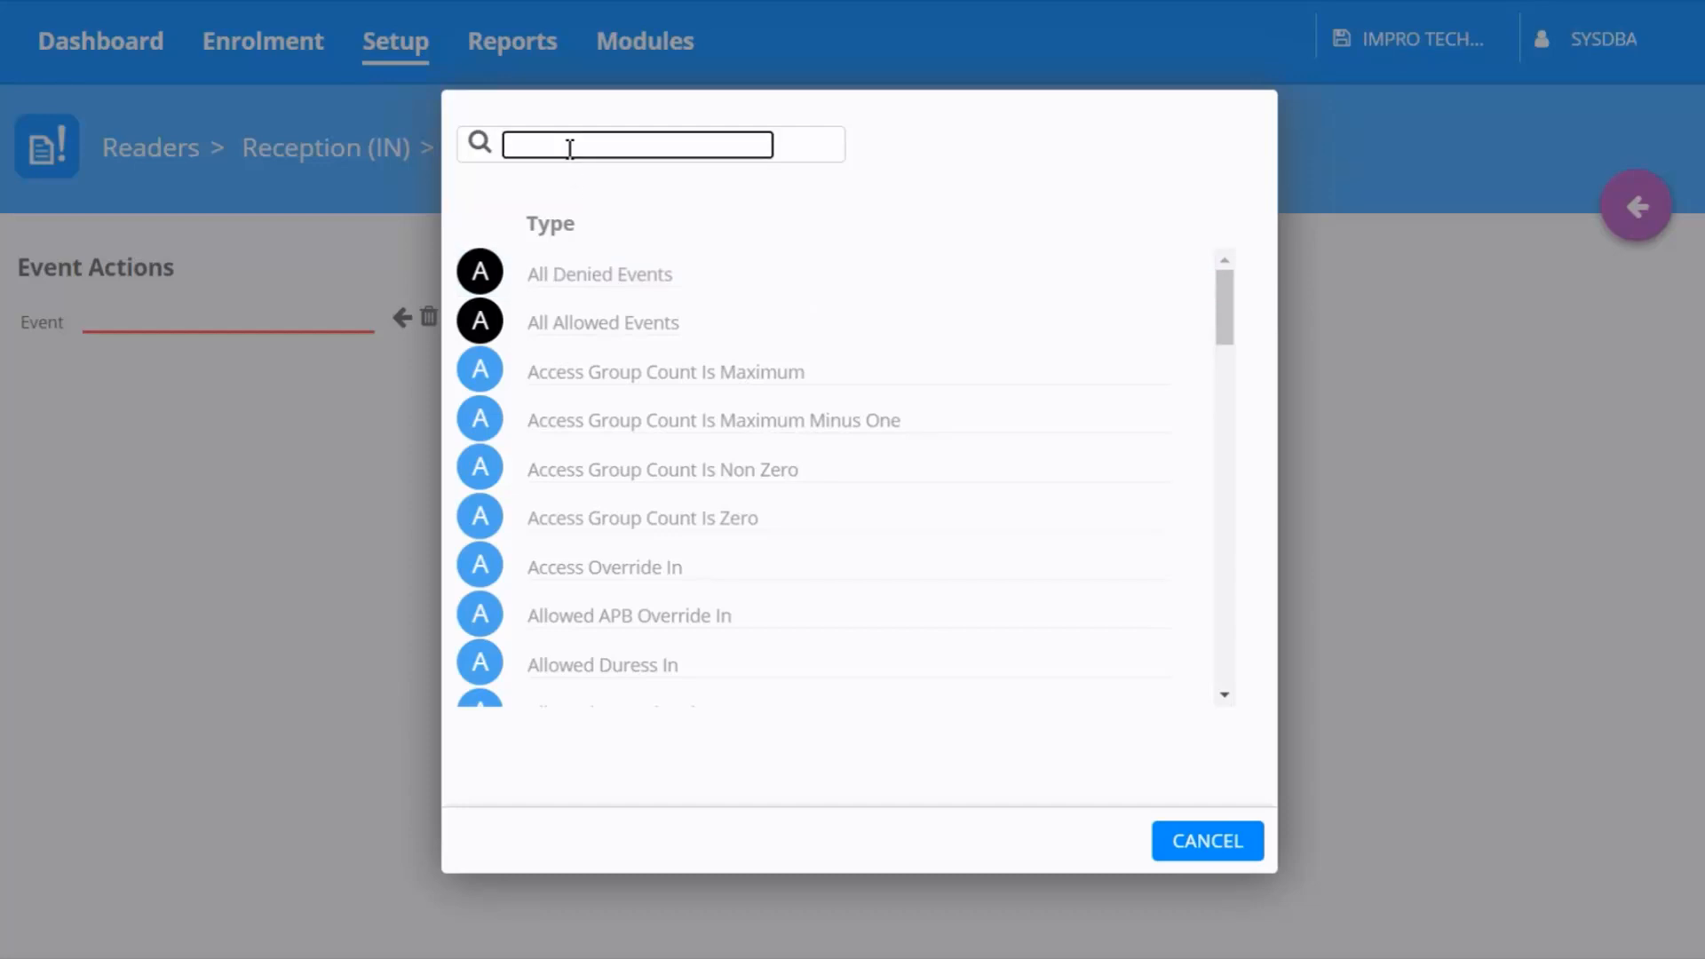
text(Inpu)
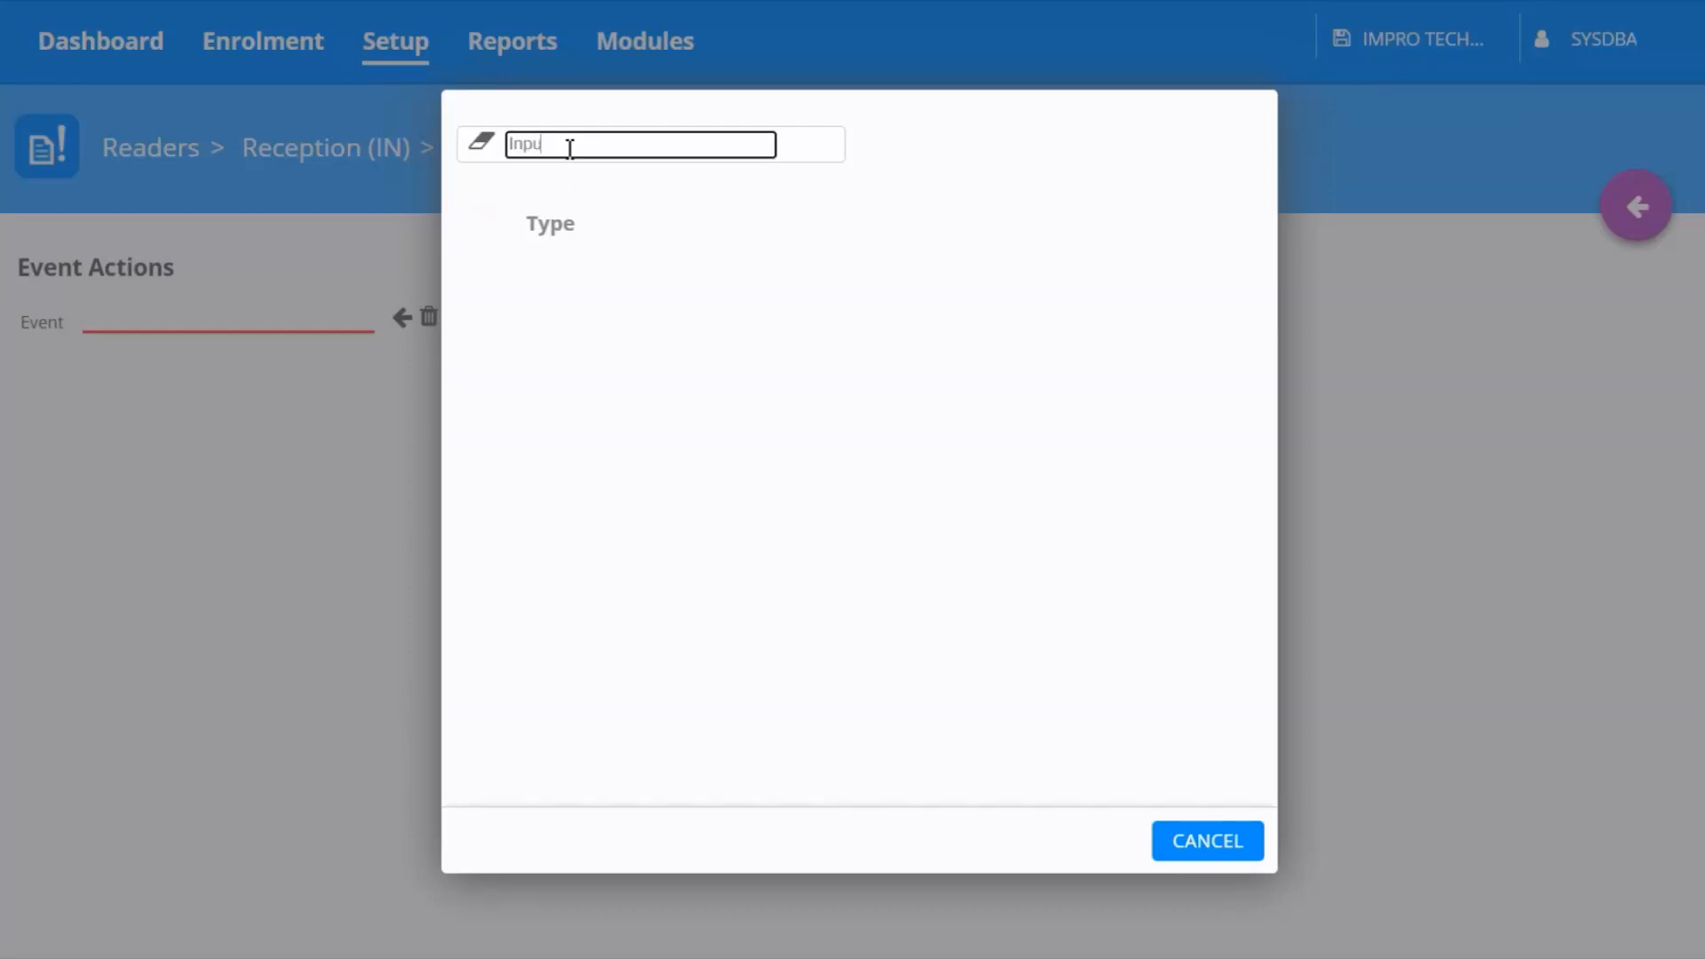
text(t E)
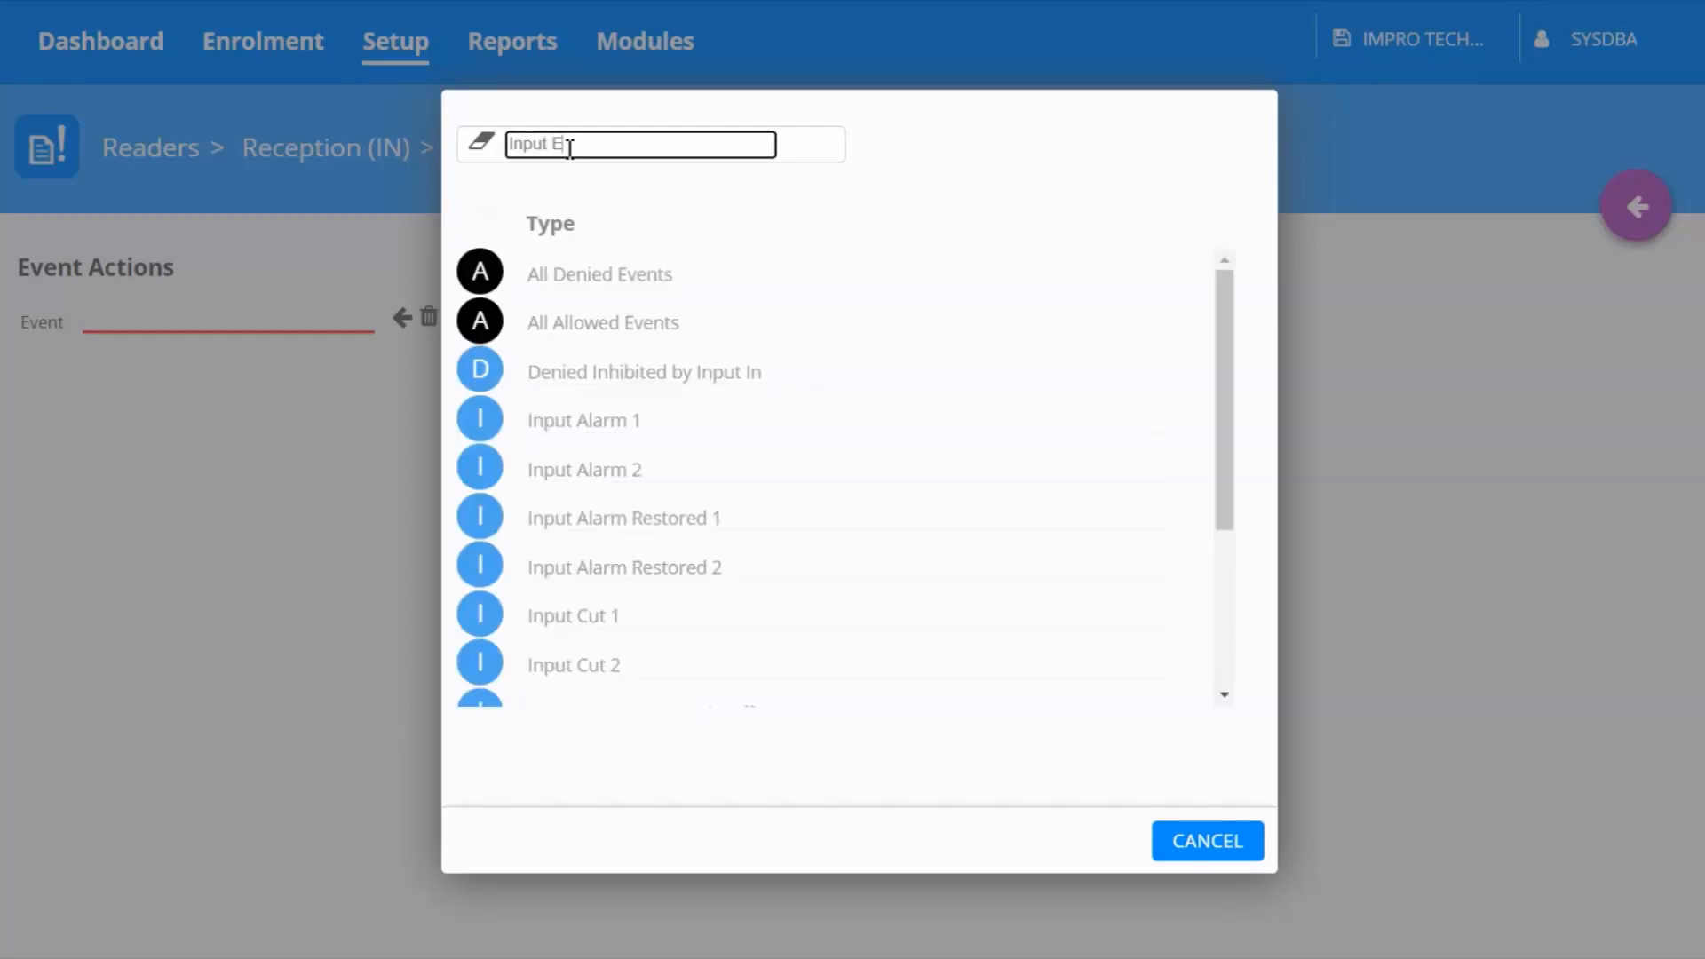
text(mergency)
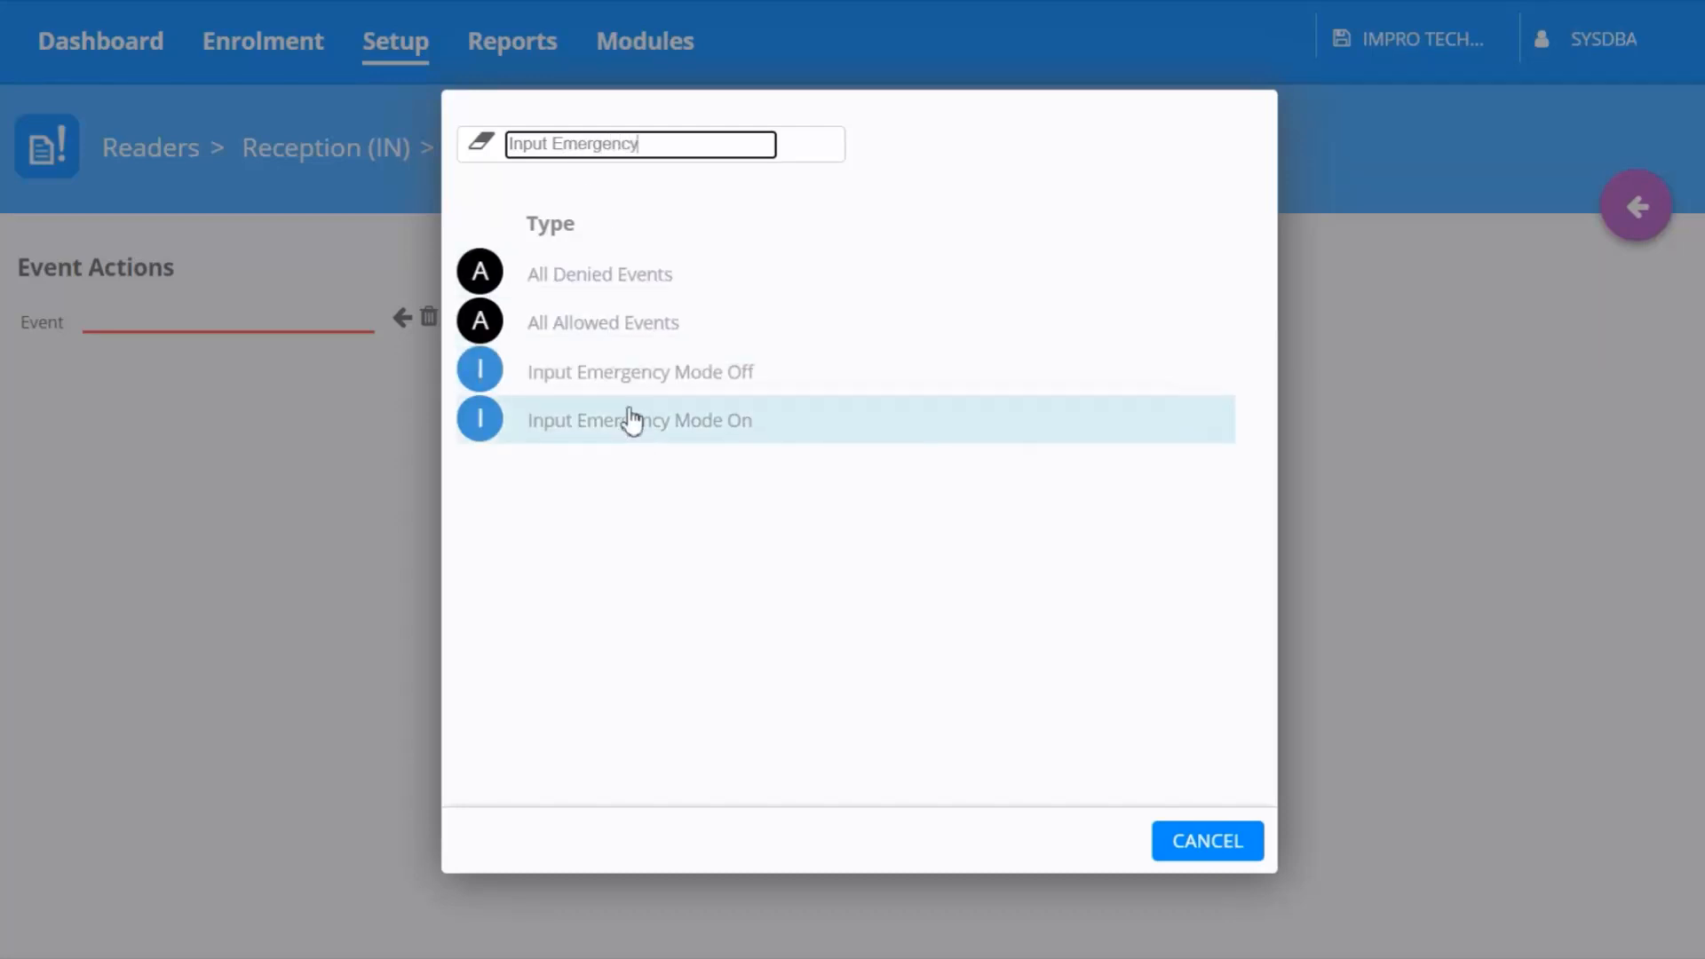
click(632, 424)
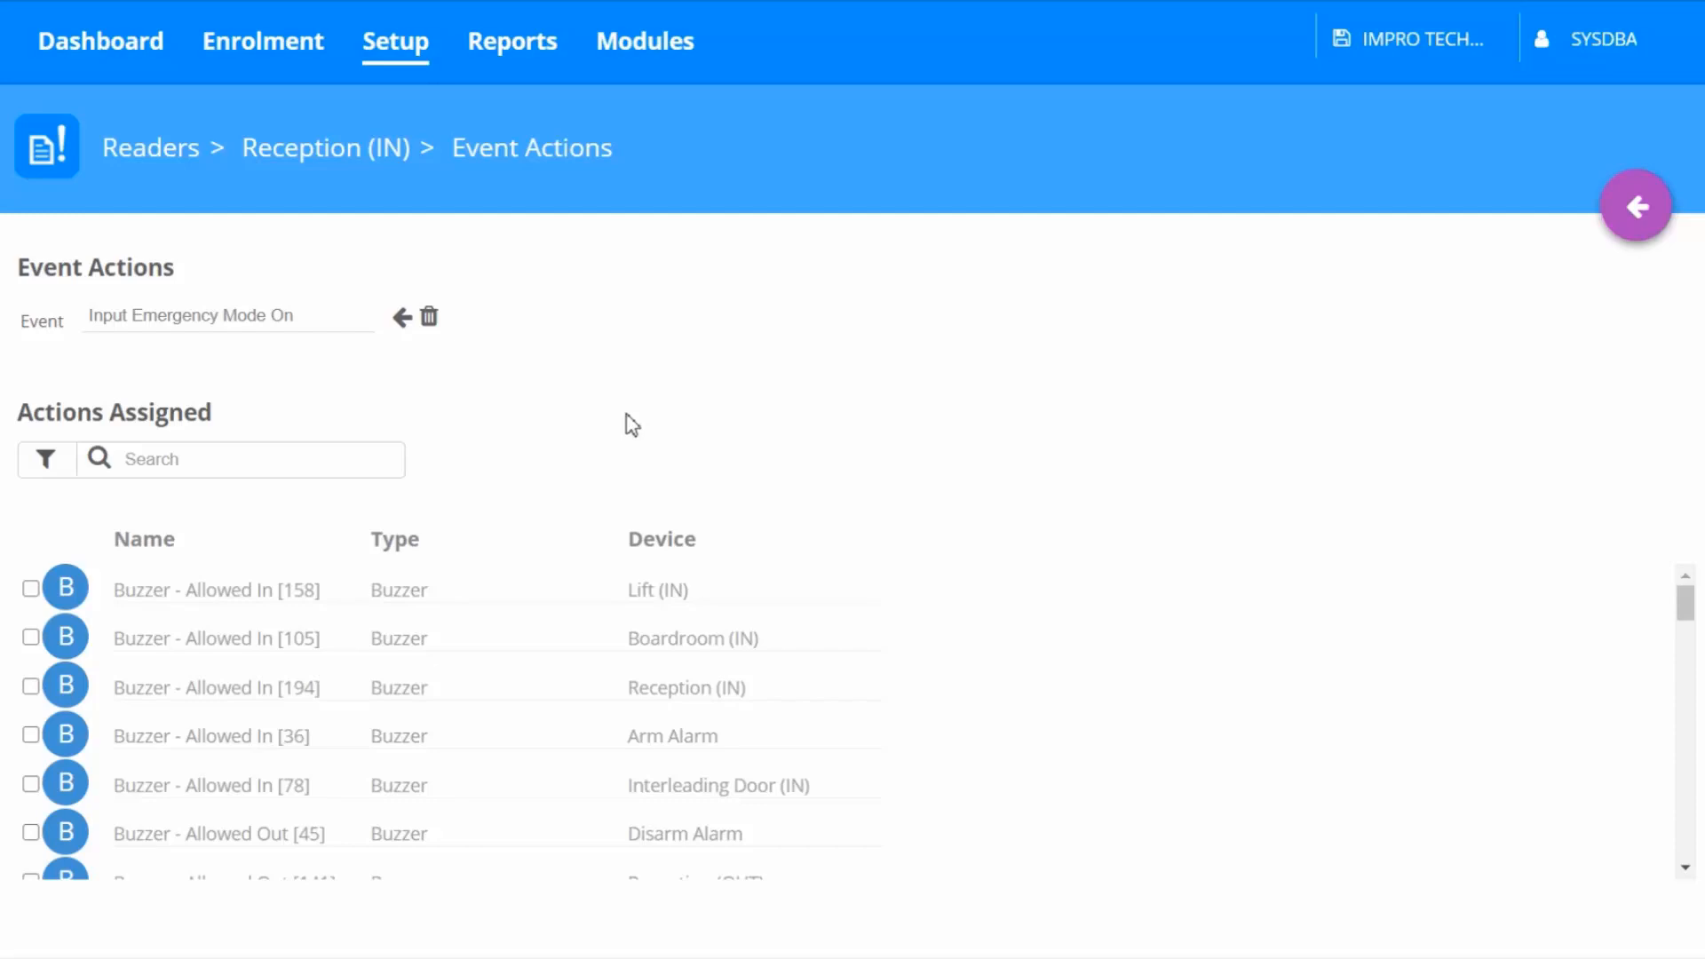
Assign the Emergency ON actions for APC1 and APC2 to the Input Emergency Mode On event
click(277, 459)
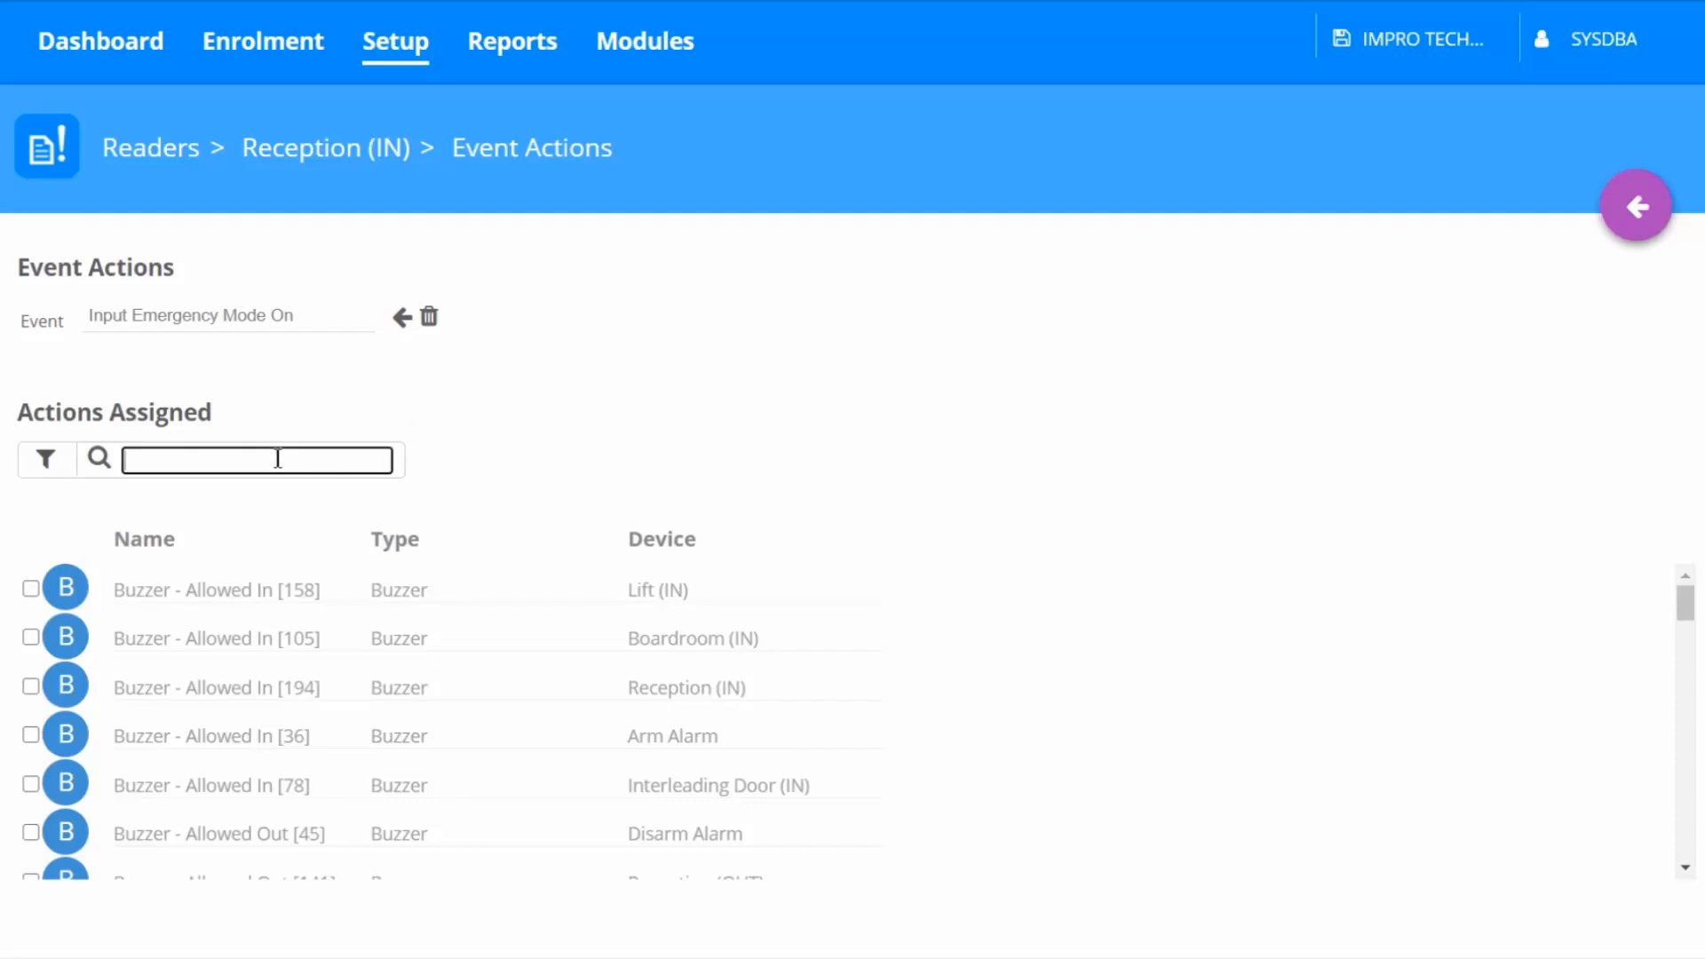
text(E)
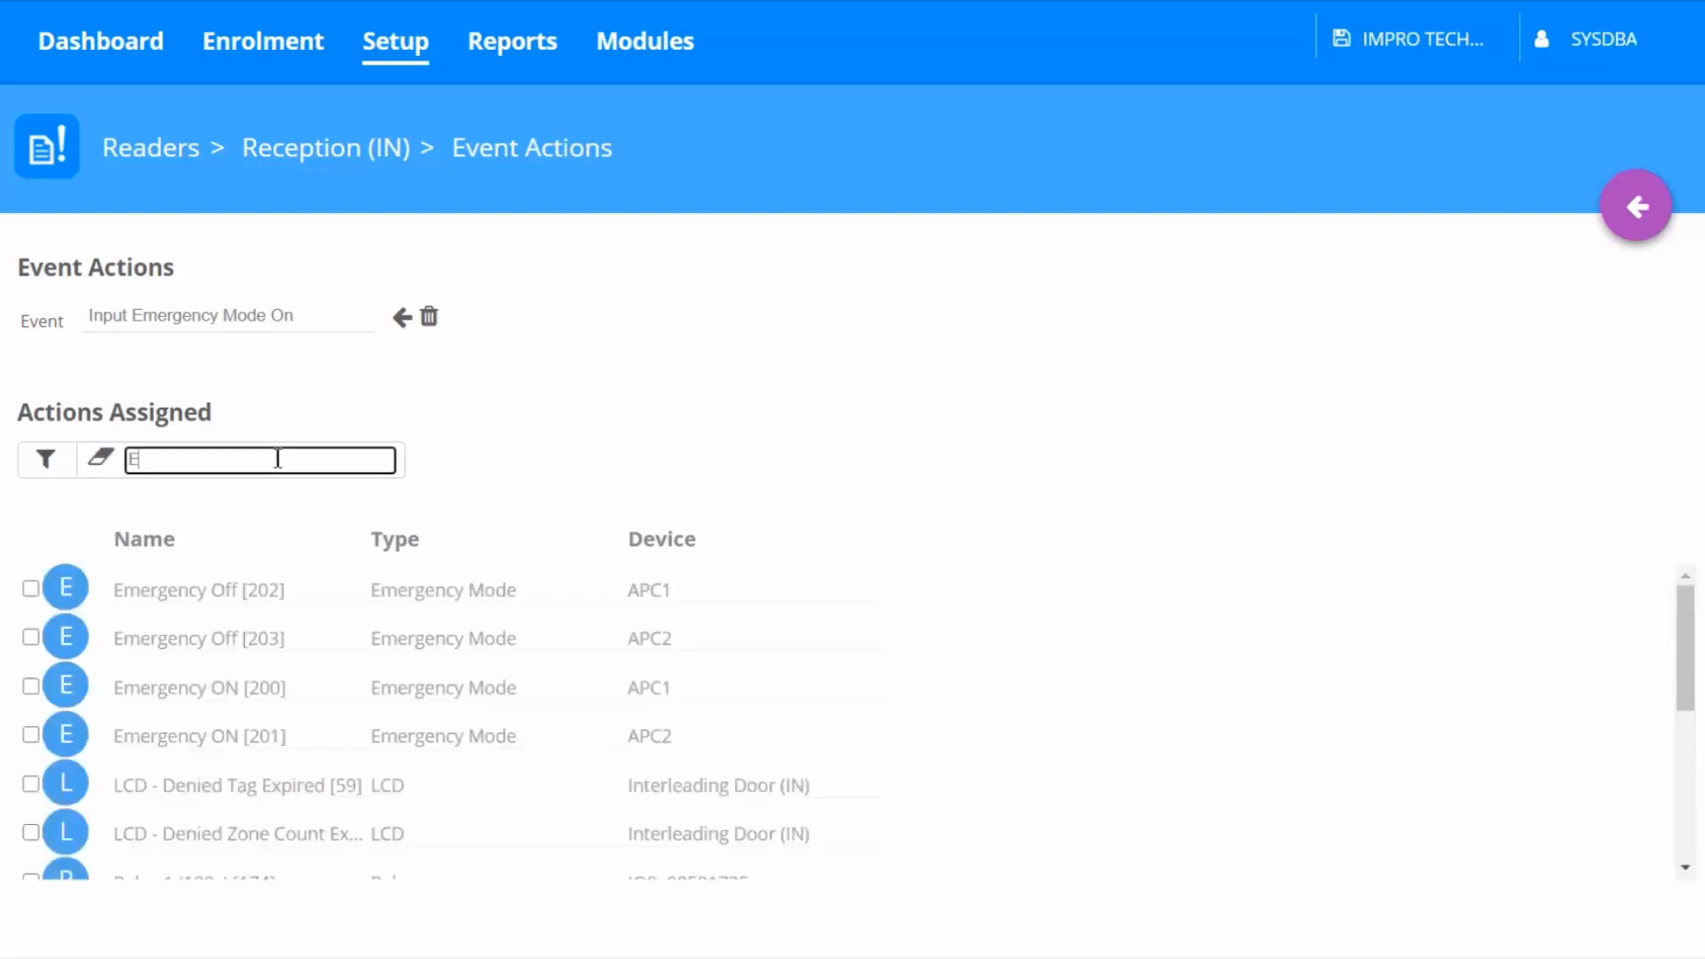
text(mergency)
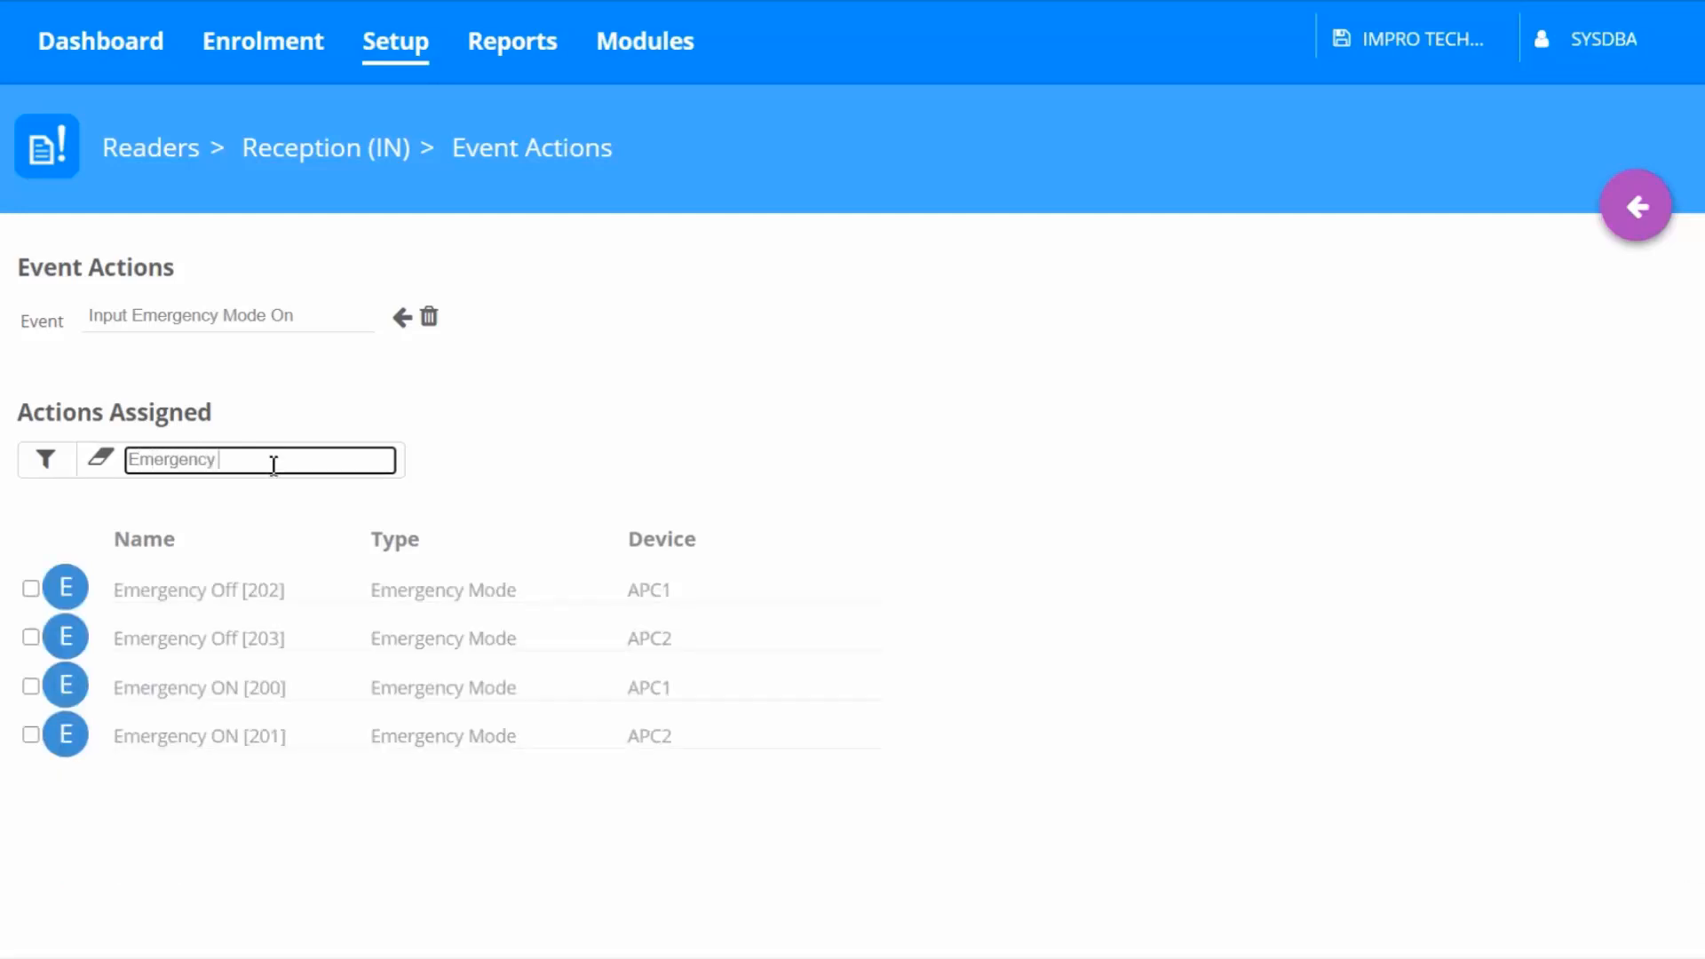
click(26, 689)
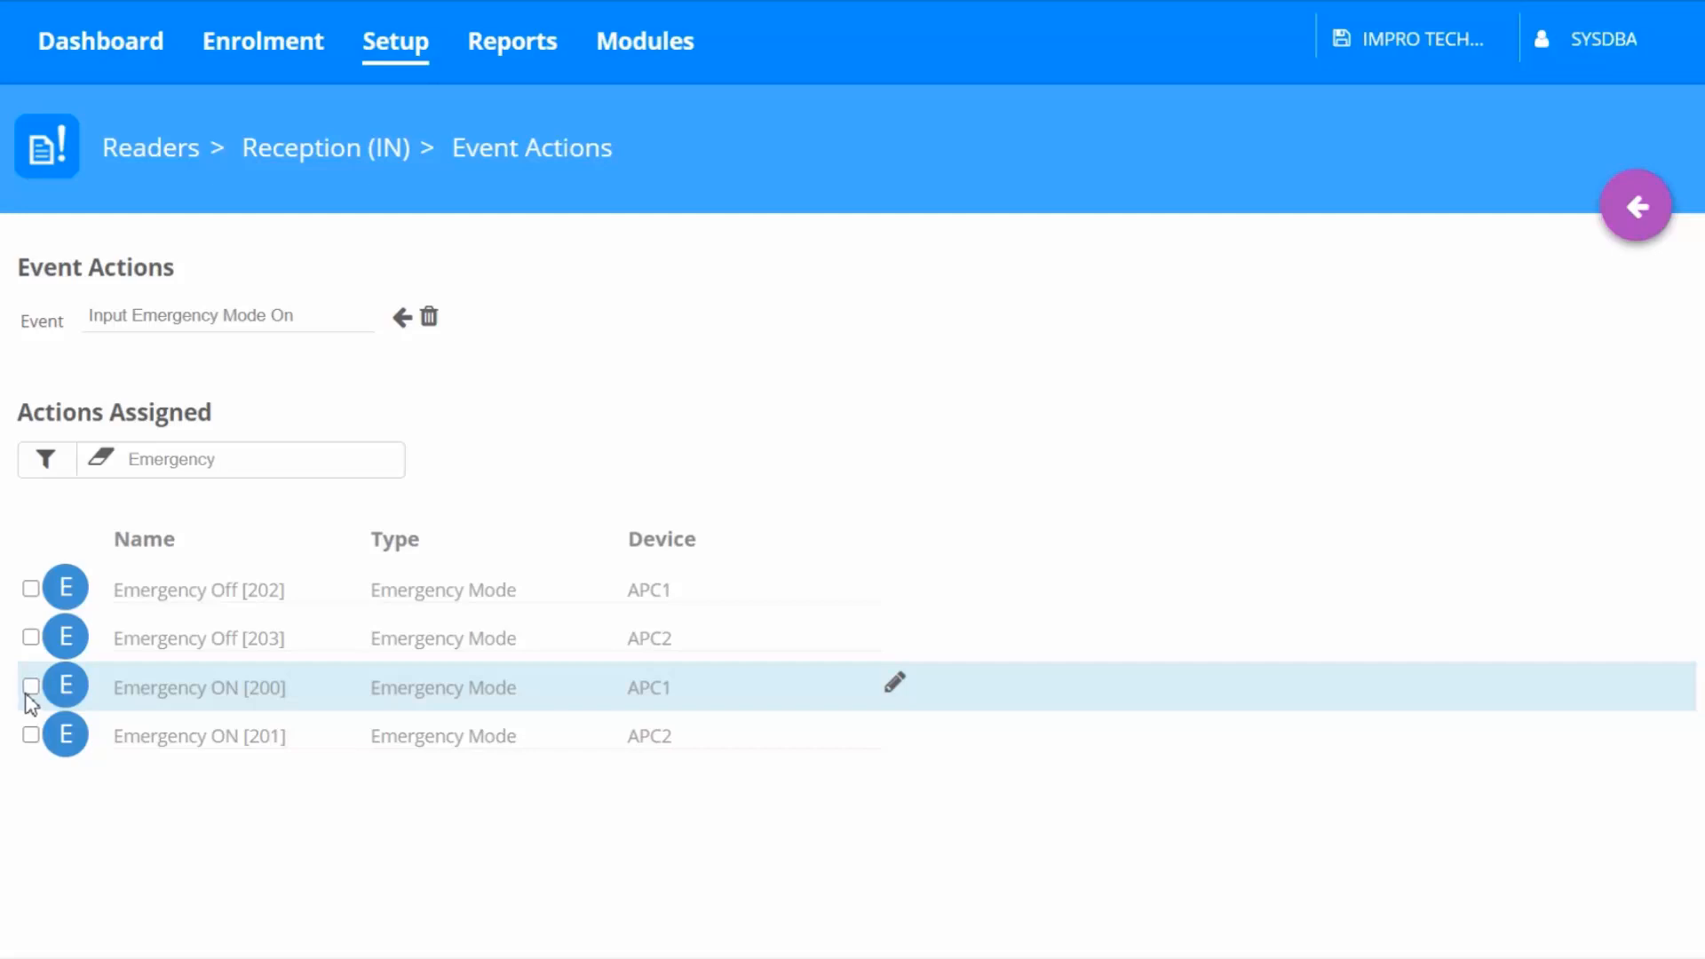
click(32, 737)
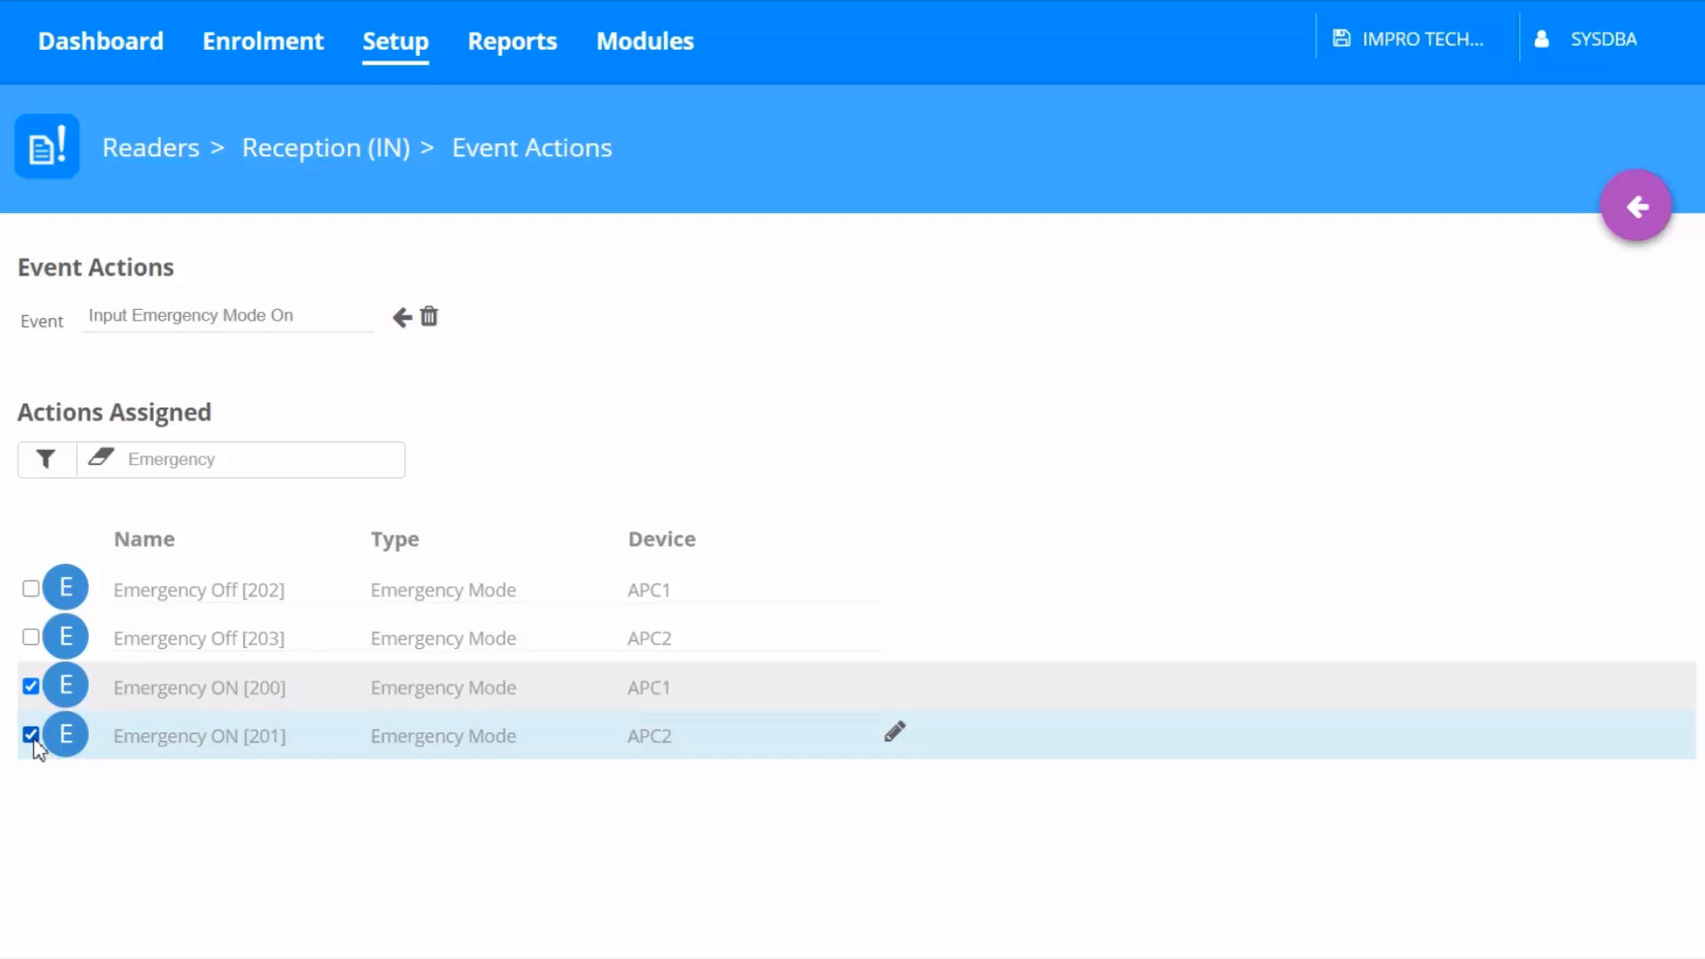
Switch to the Input Emergency Mode Off event and assign the Emergency Off [202] action for APC1
click(402, 318)
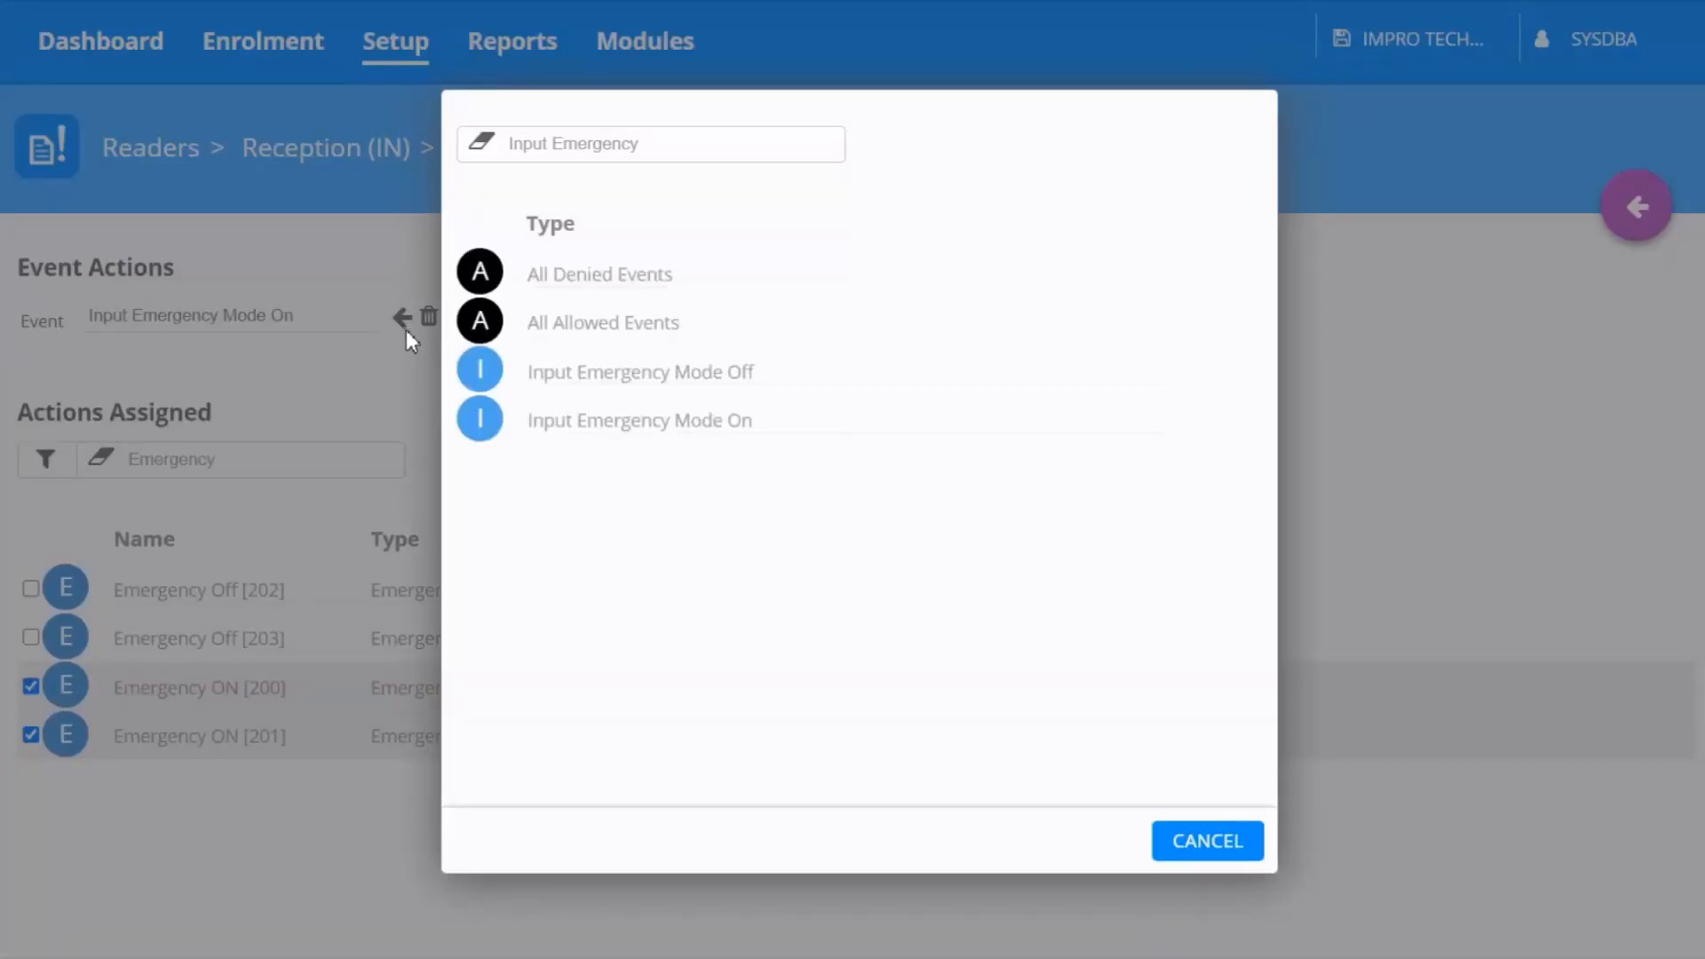
click(554, 373)
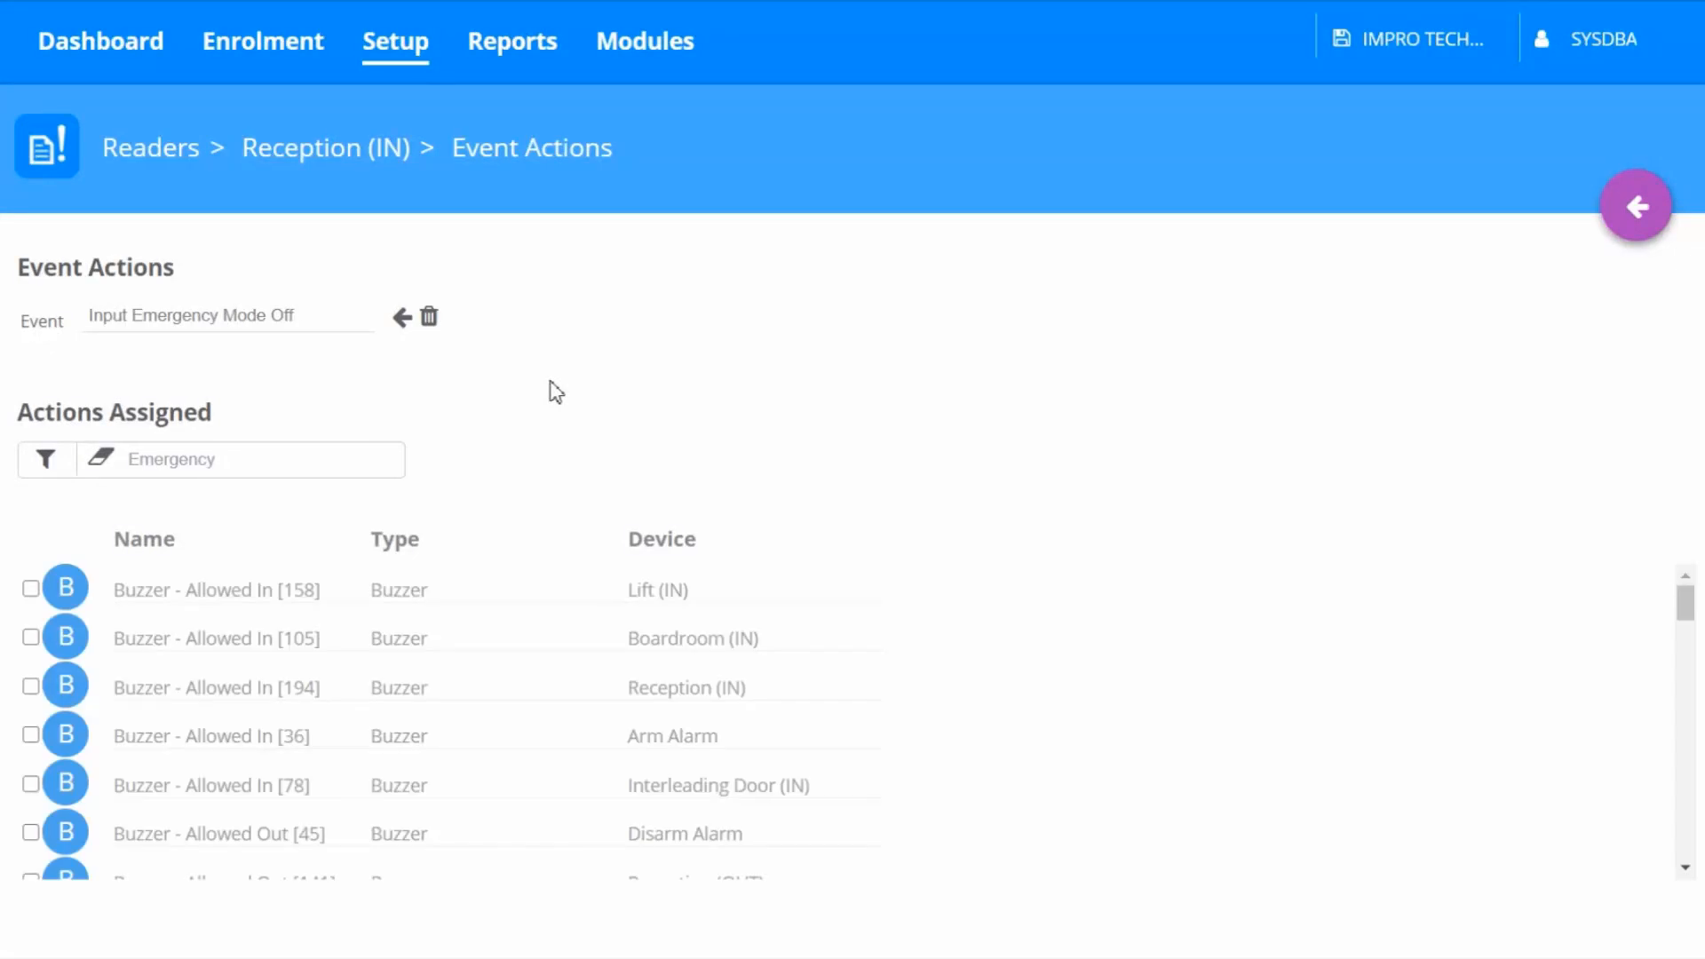
click(344, 459)
text(off)
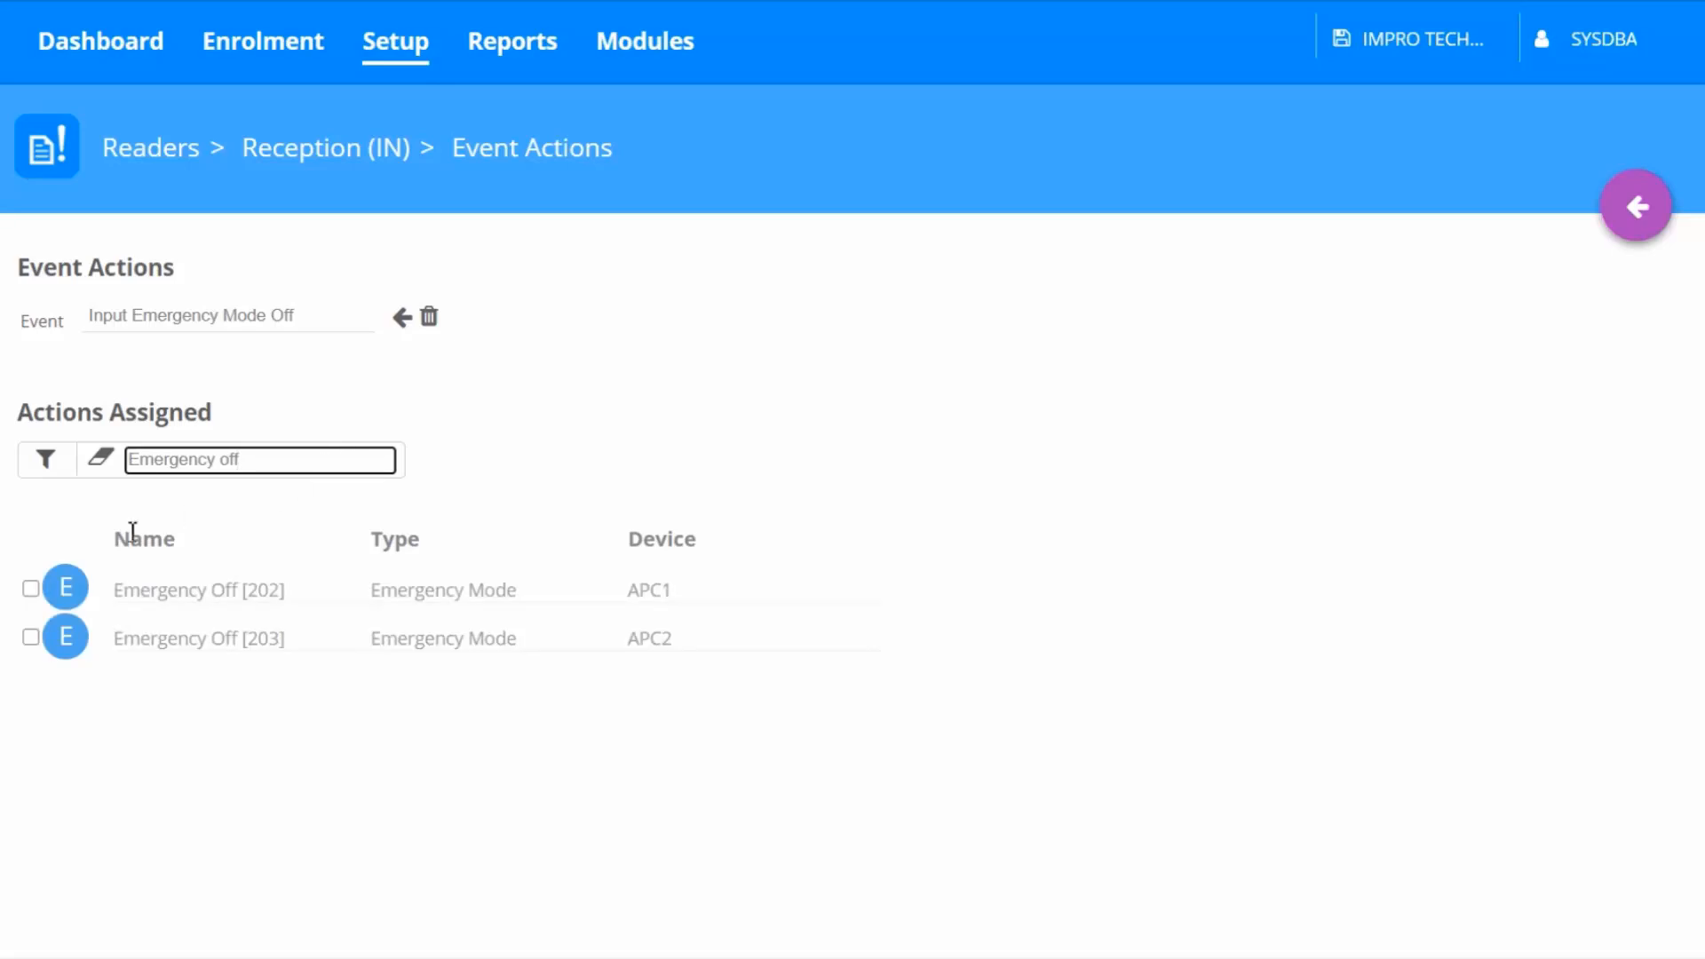
click(31, 590)
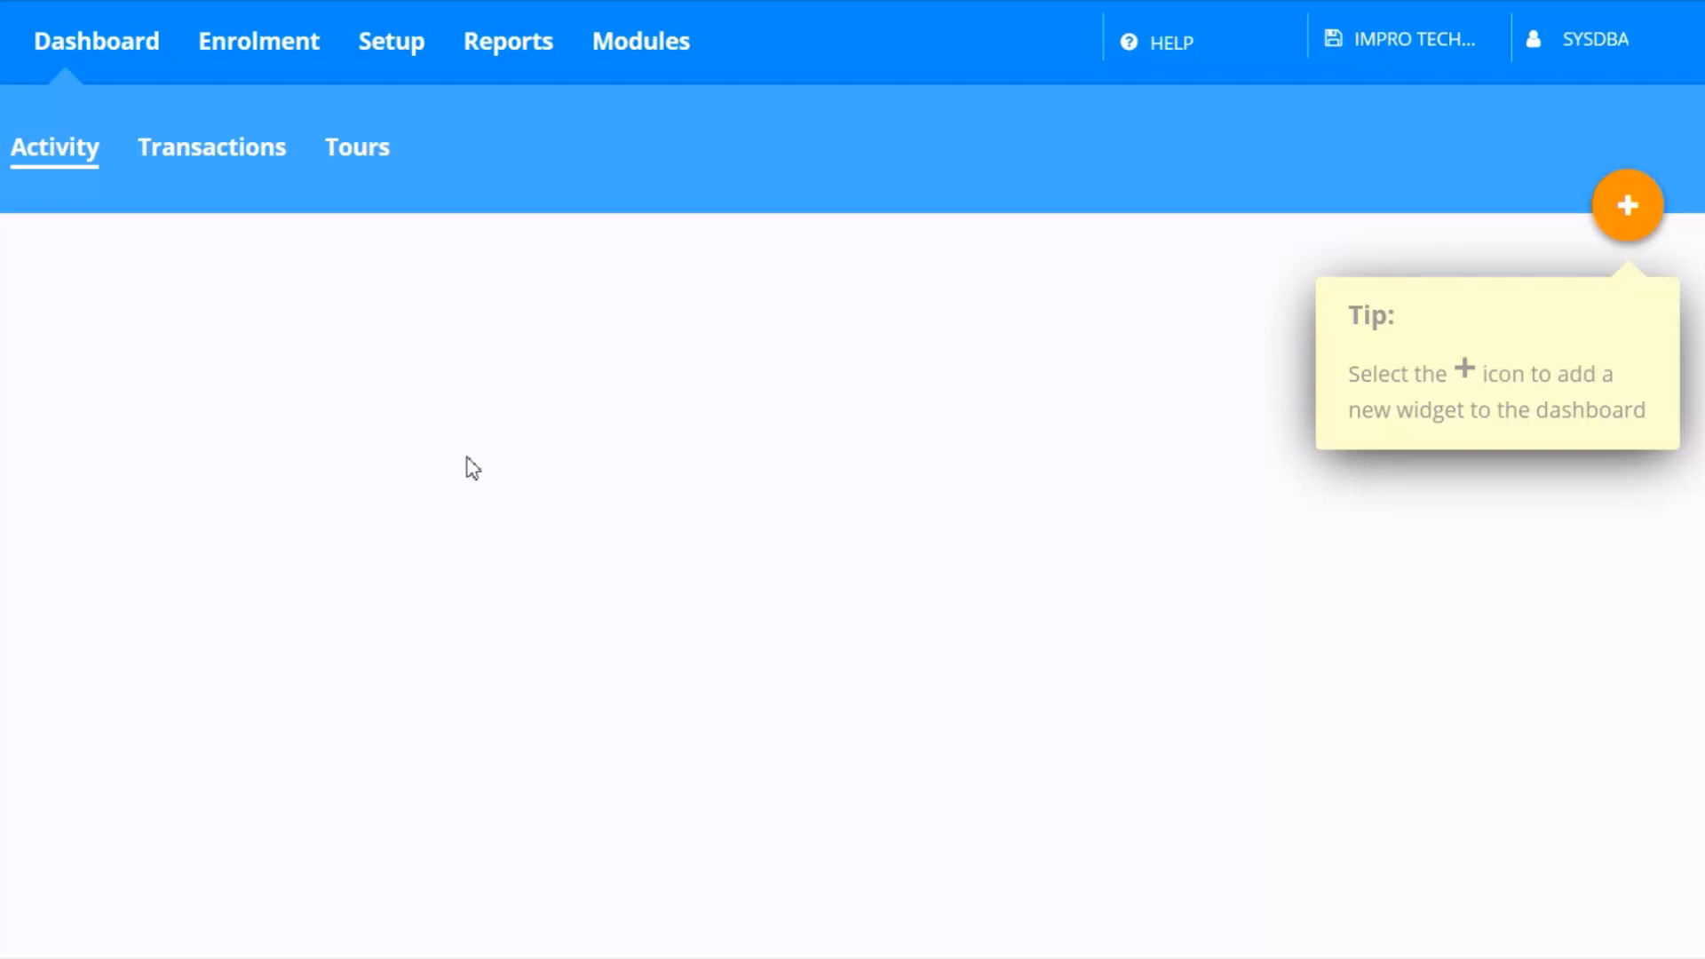
Set the Default Reader profile's Emergency mode Relay Contact State output to drive the relay
click(371, 55)
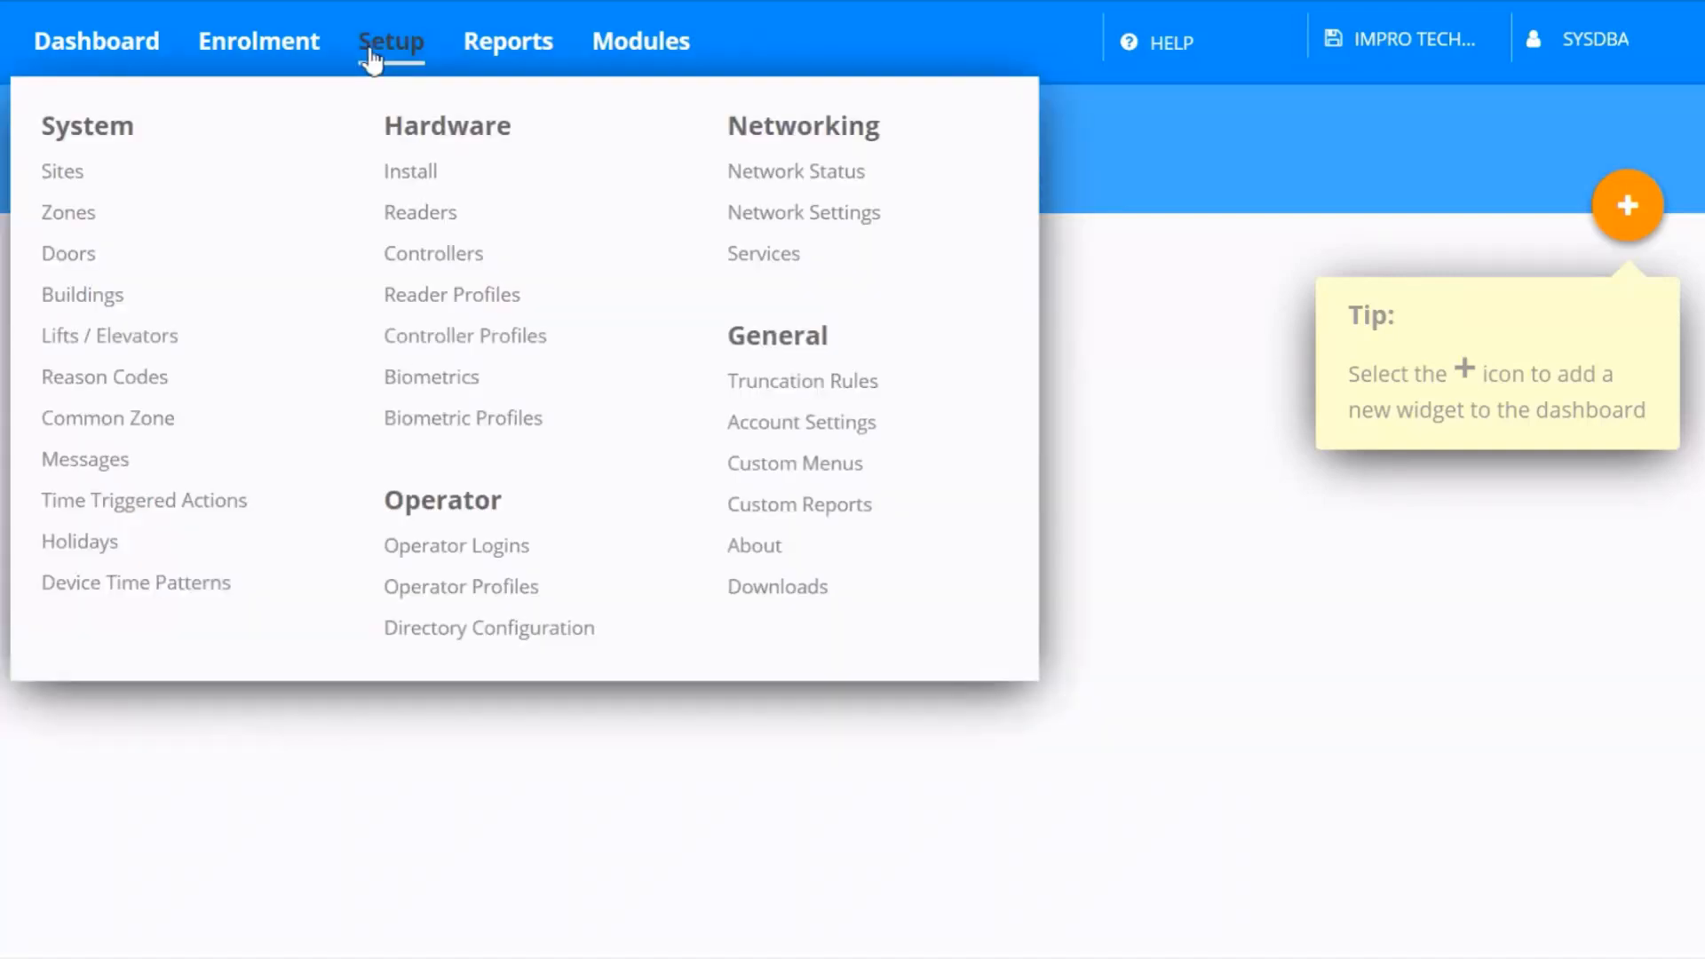
click(402, 295)
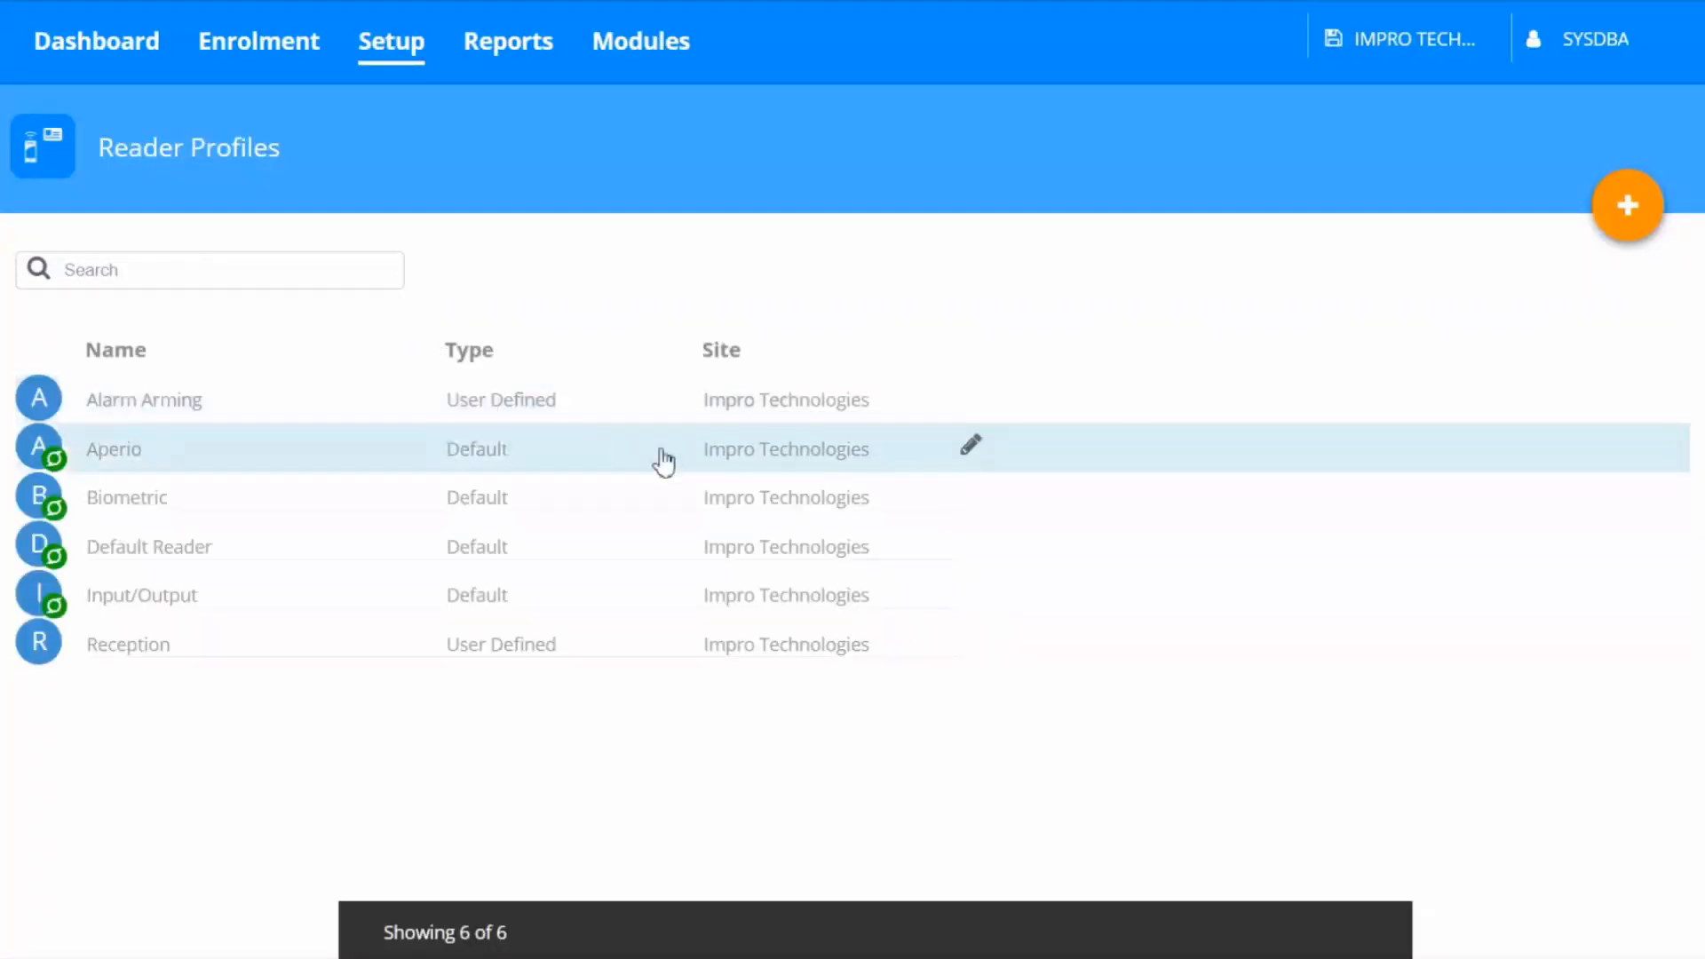
click(971, 544)
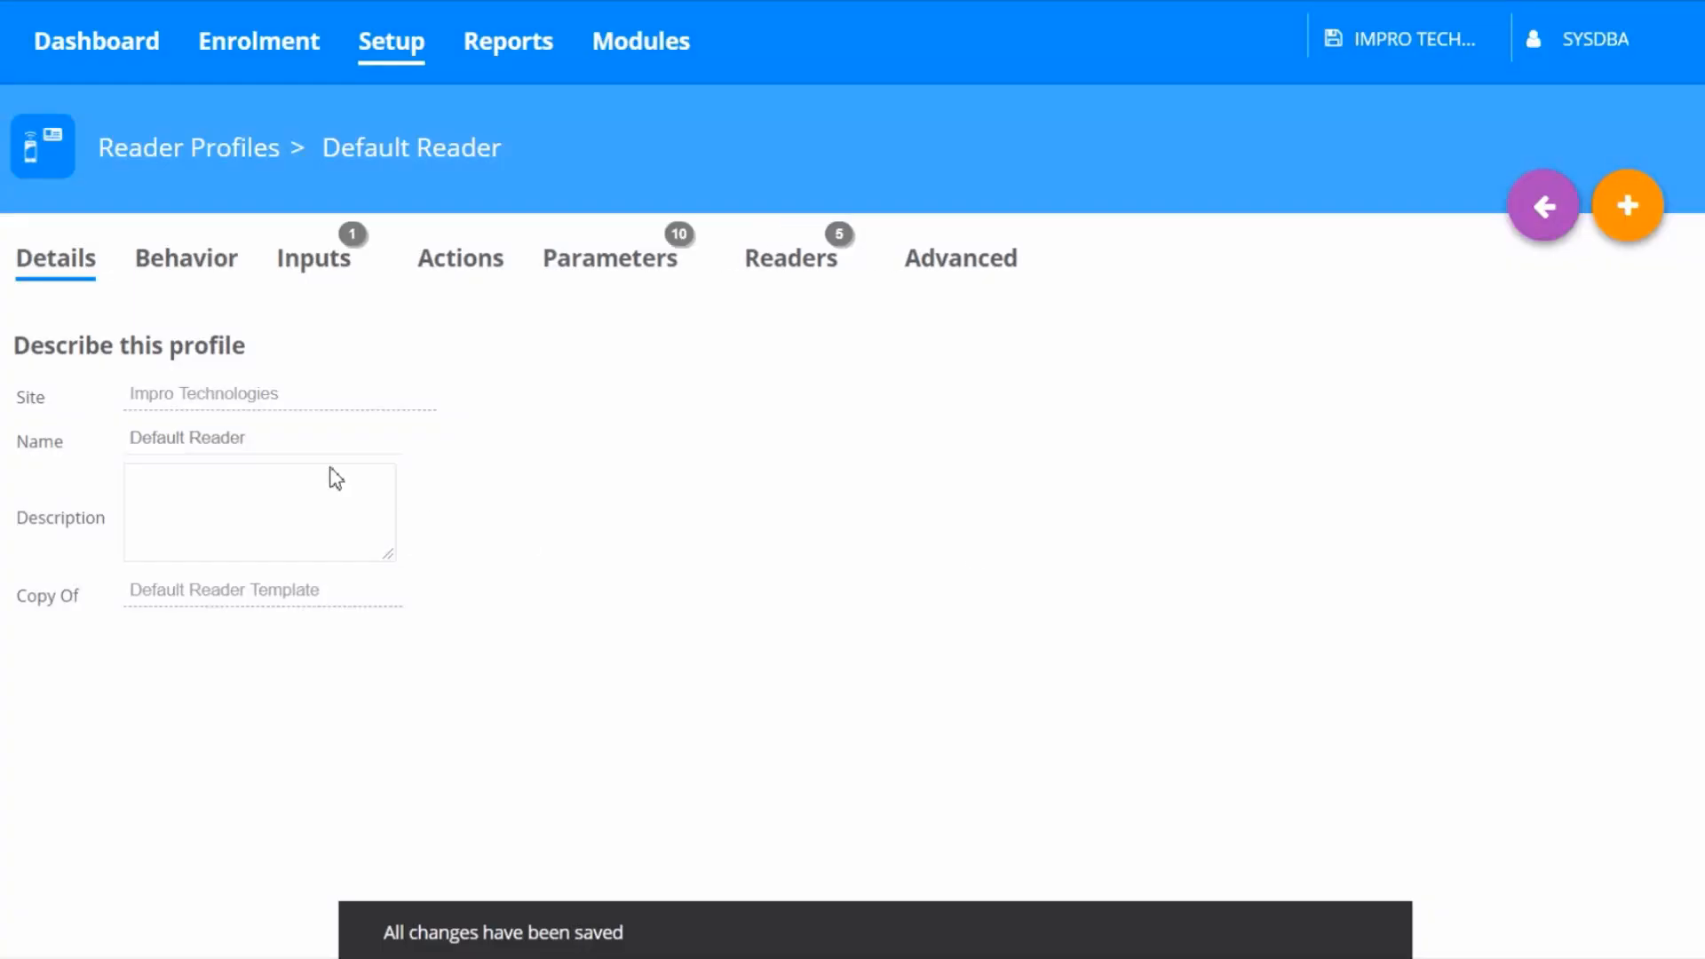
click(183, 286)
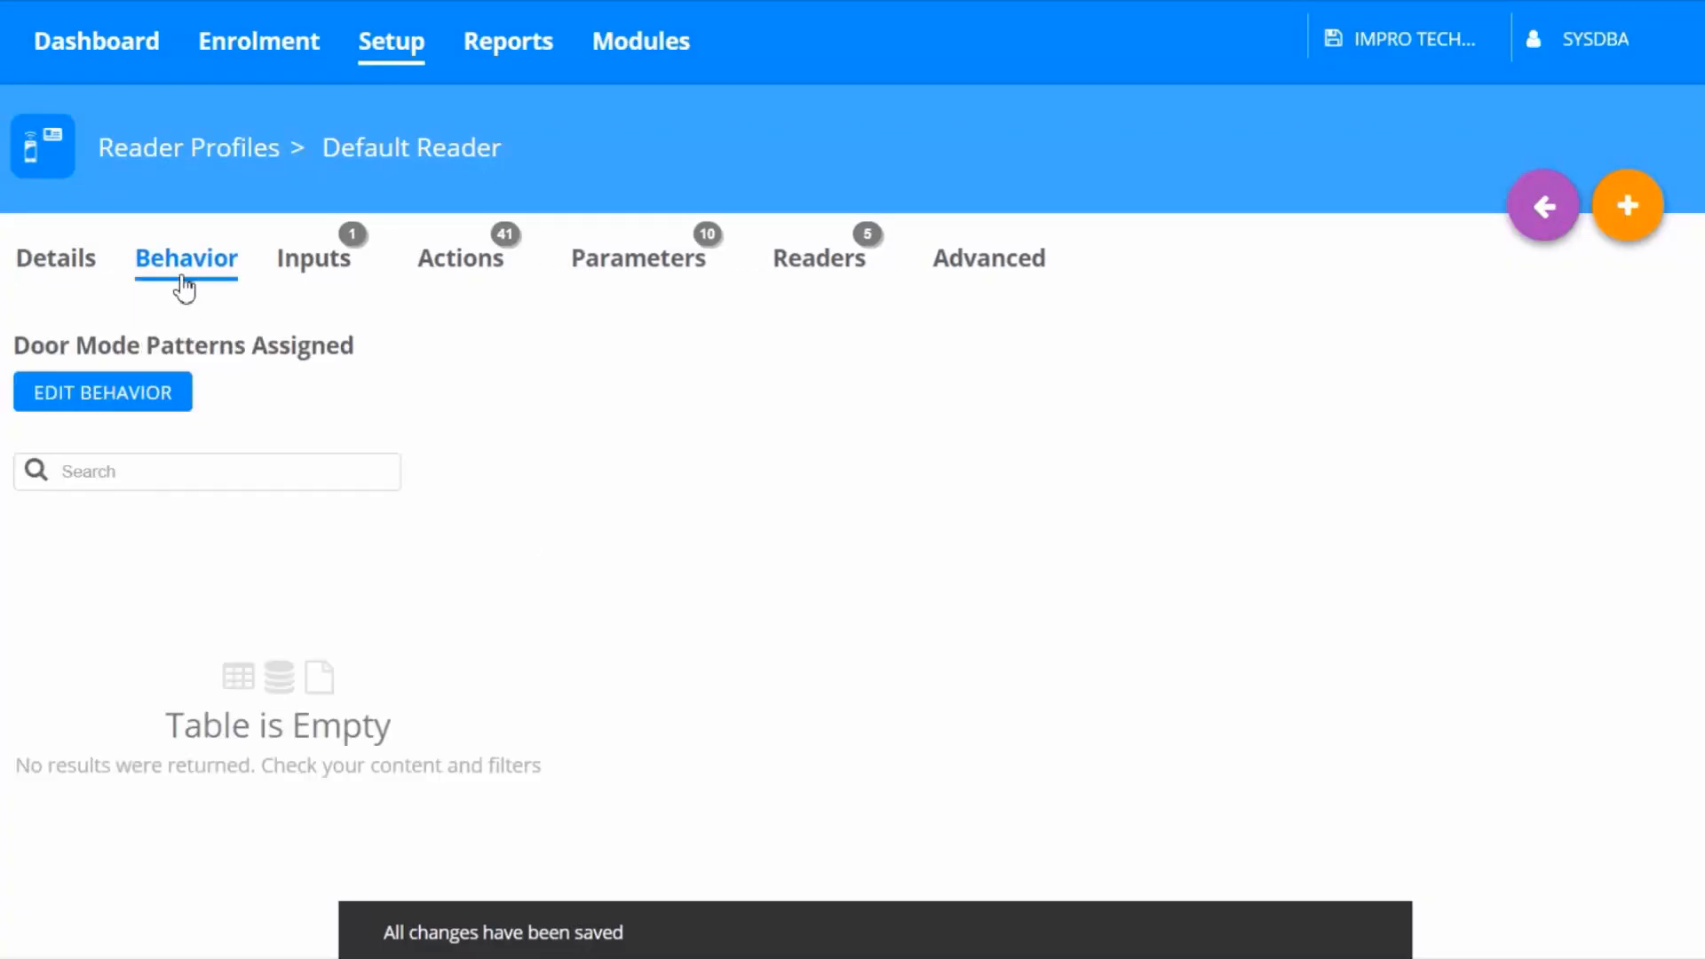
click(151, 404)
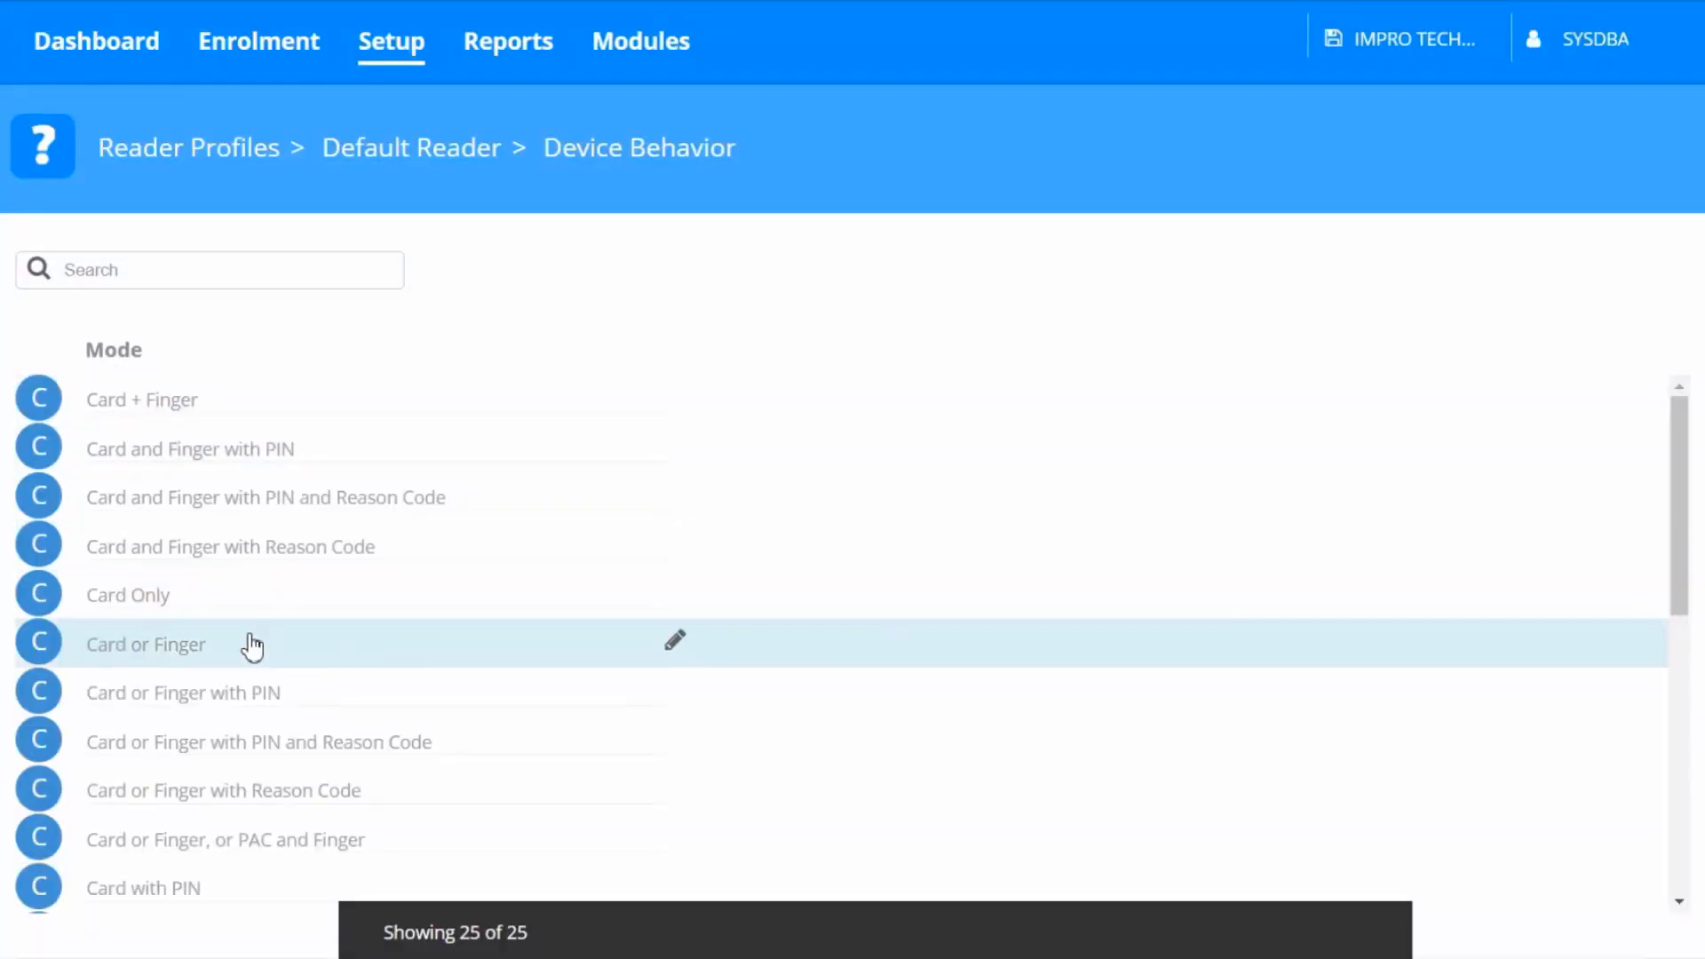
scroll(248, 646, down, 4)
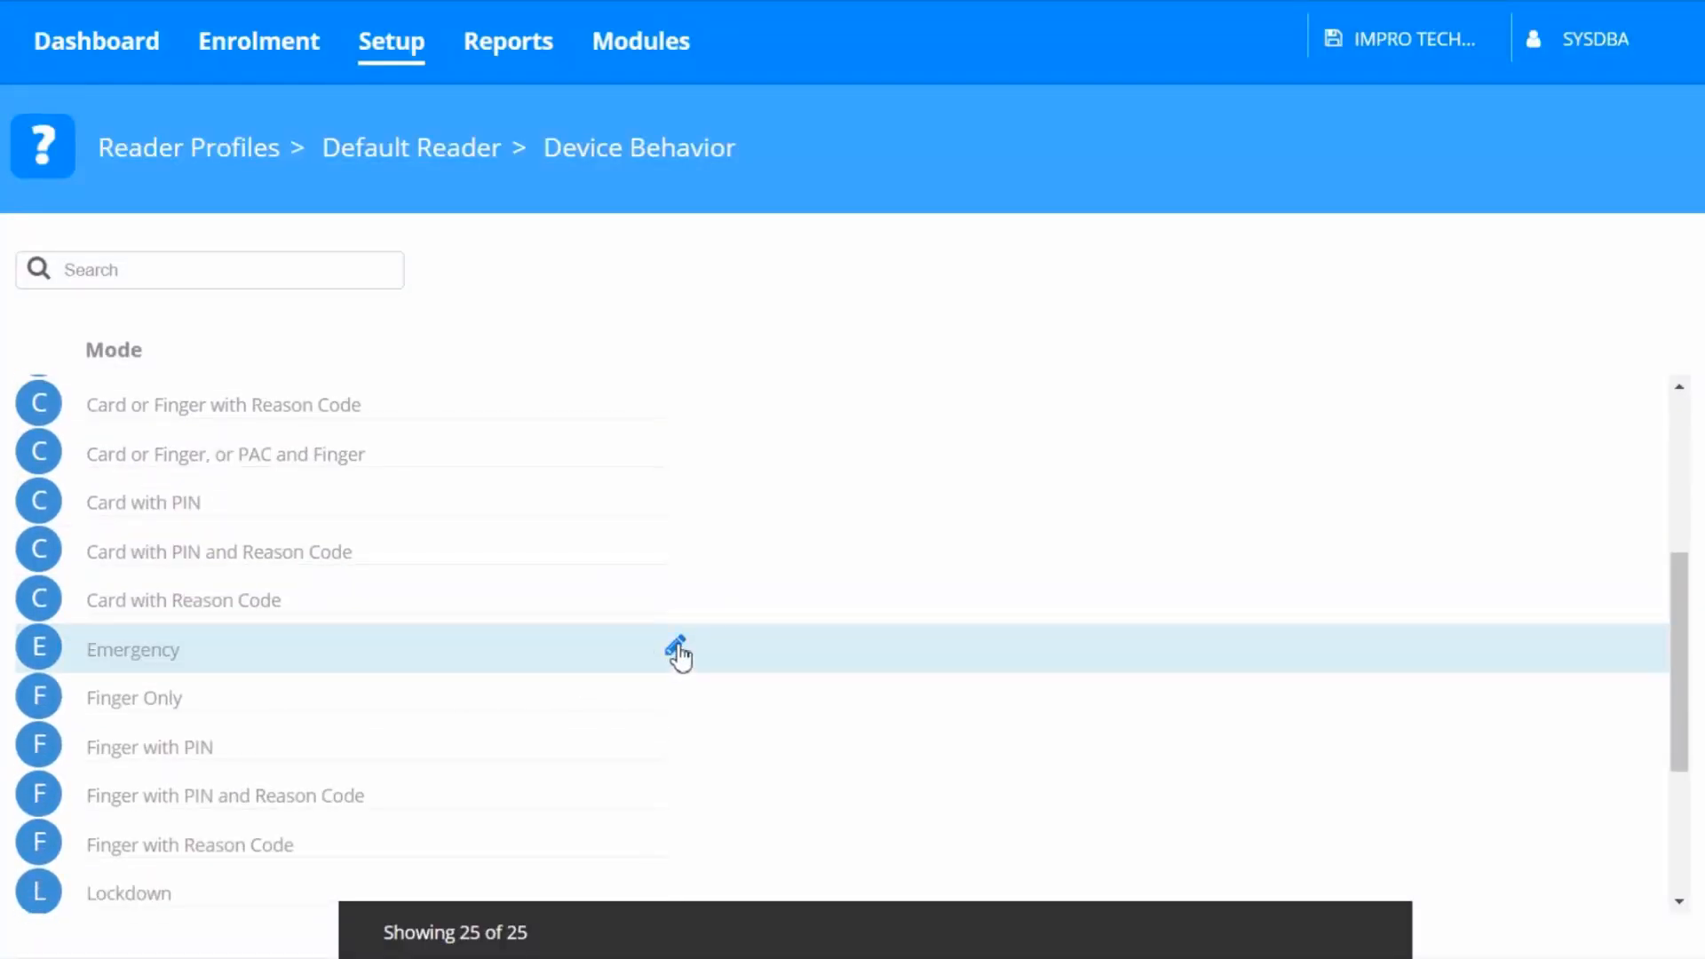
click(676, 652)
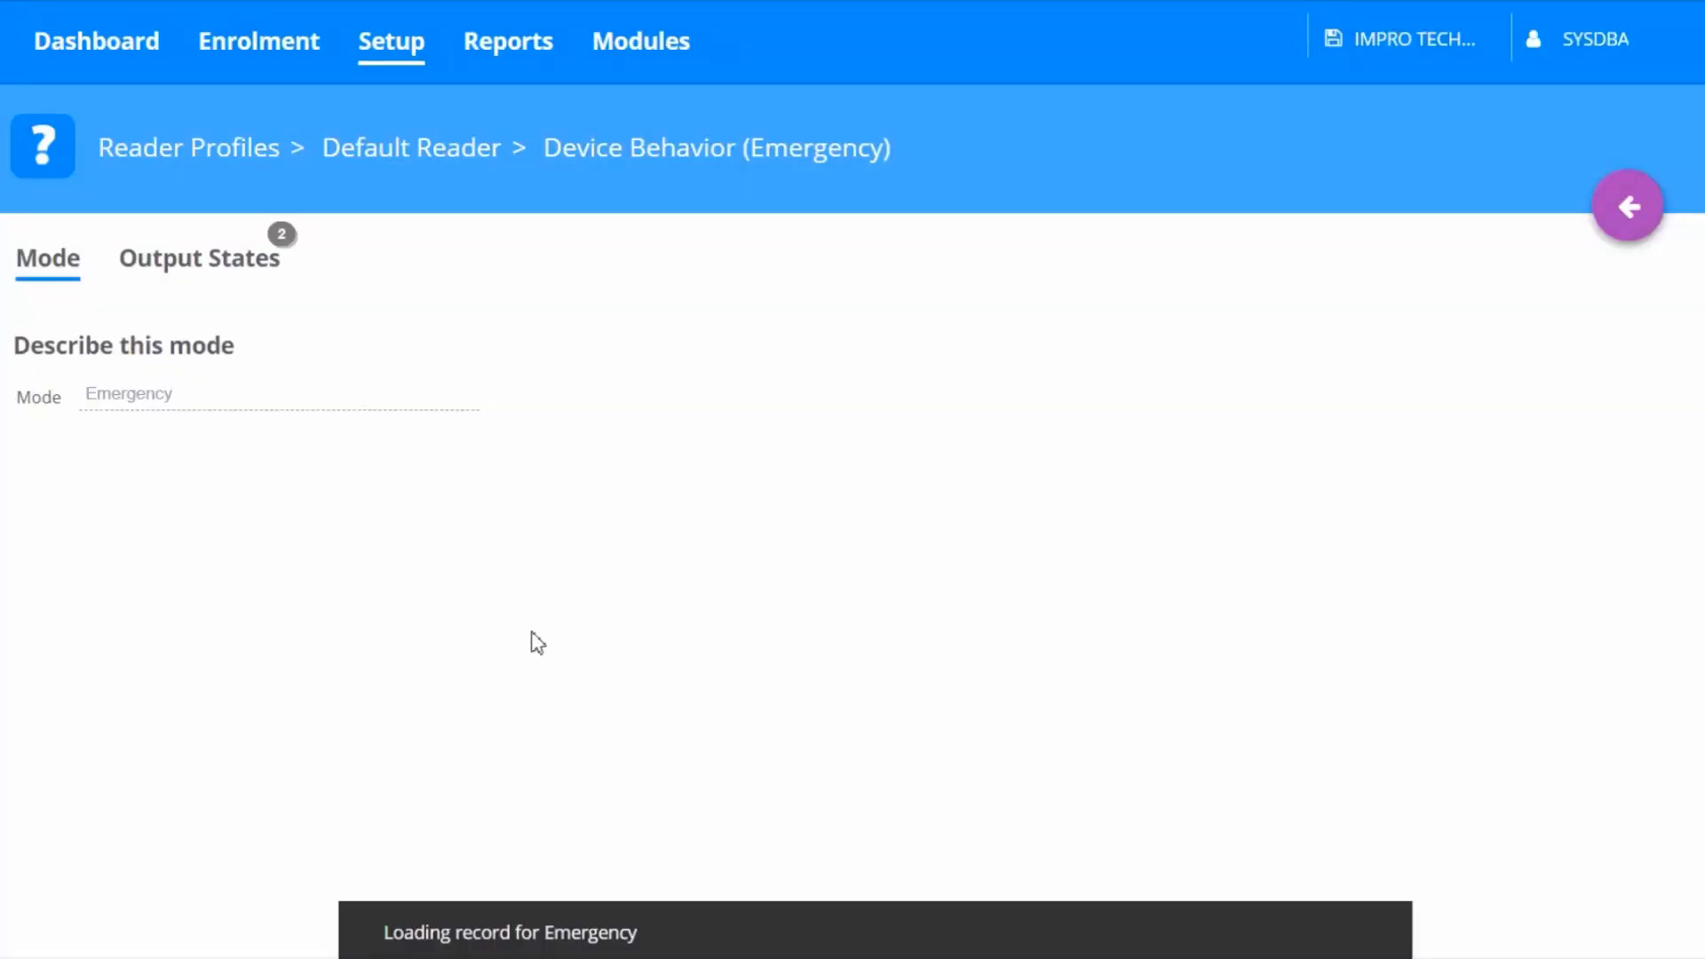
click(222, 277)
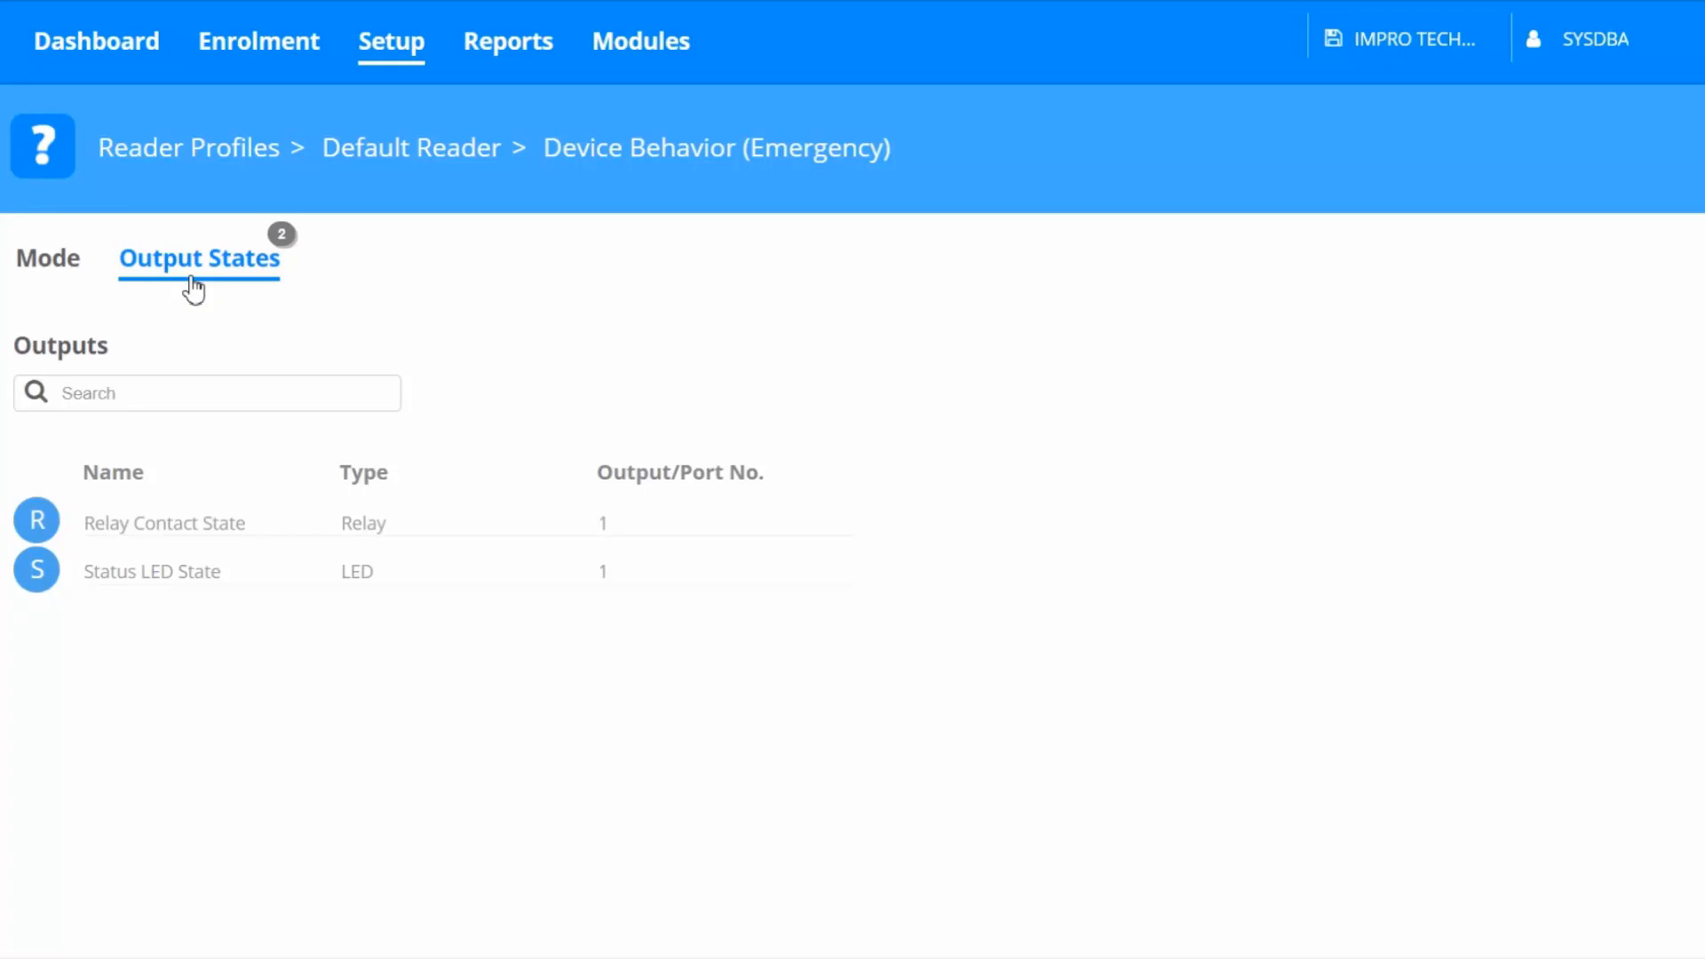
mouse_move(630, 515)
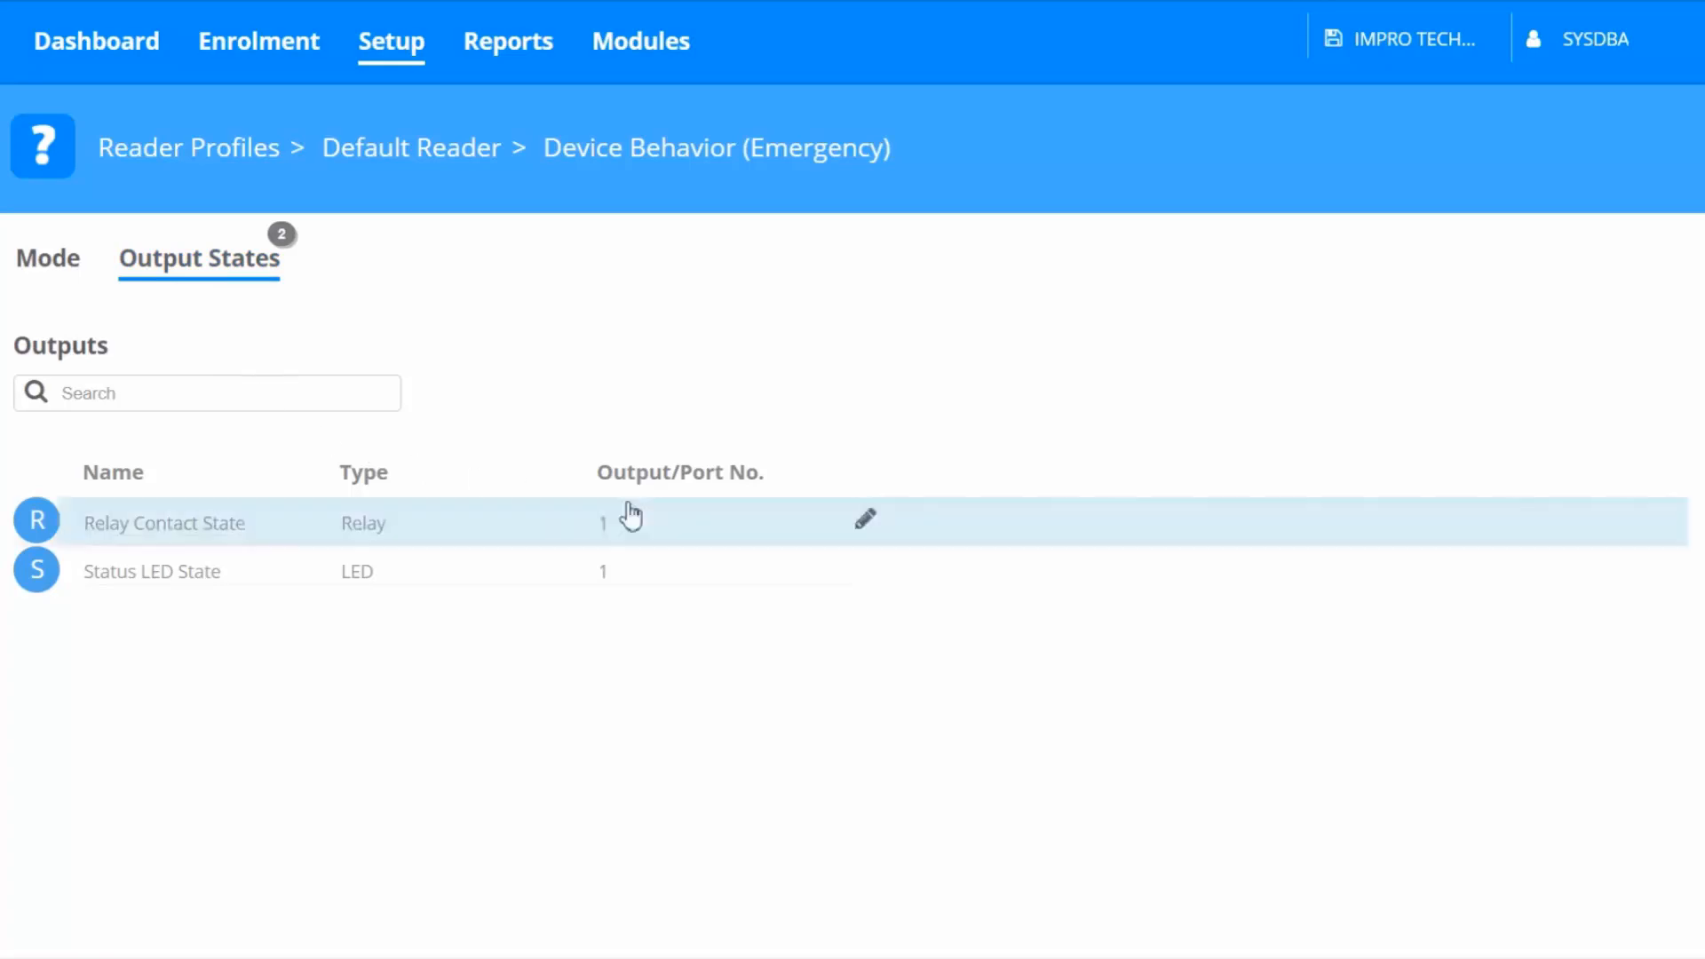
click(866, 523)
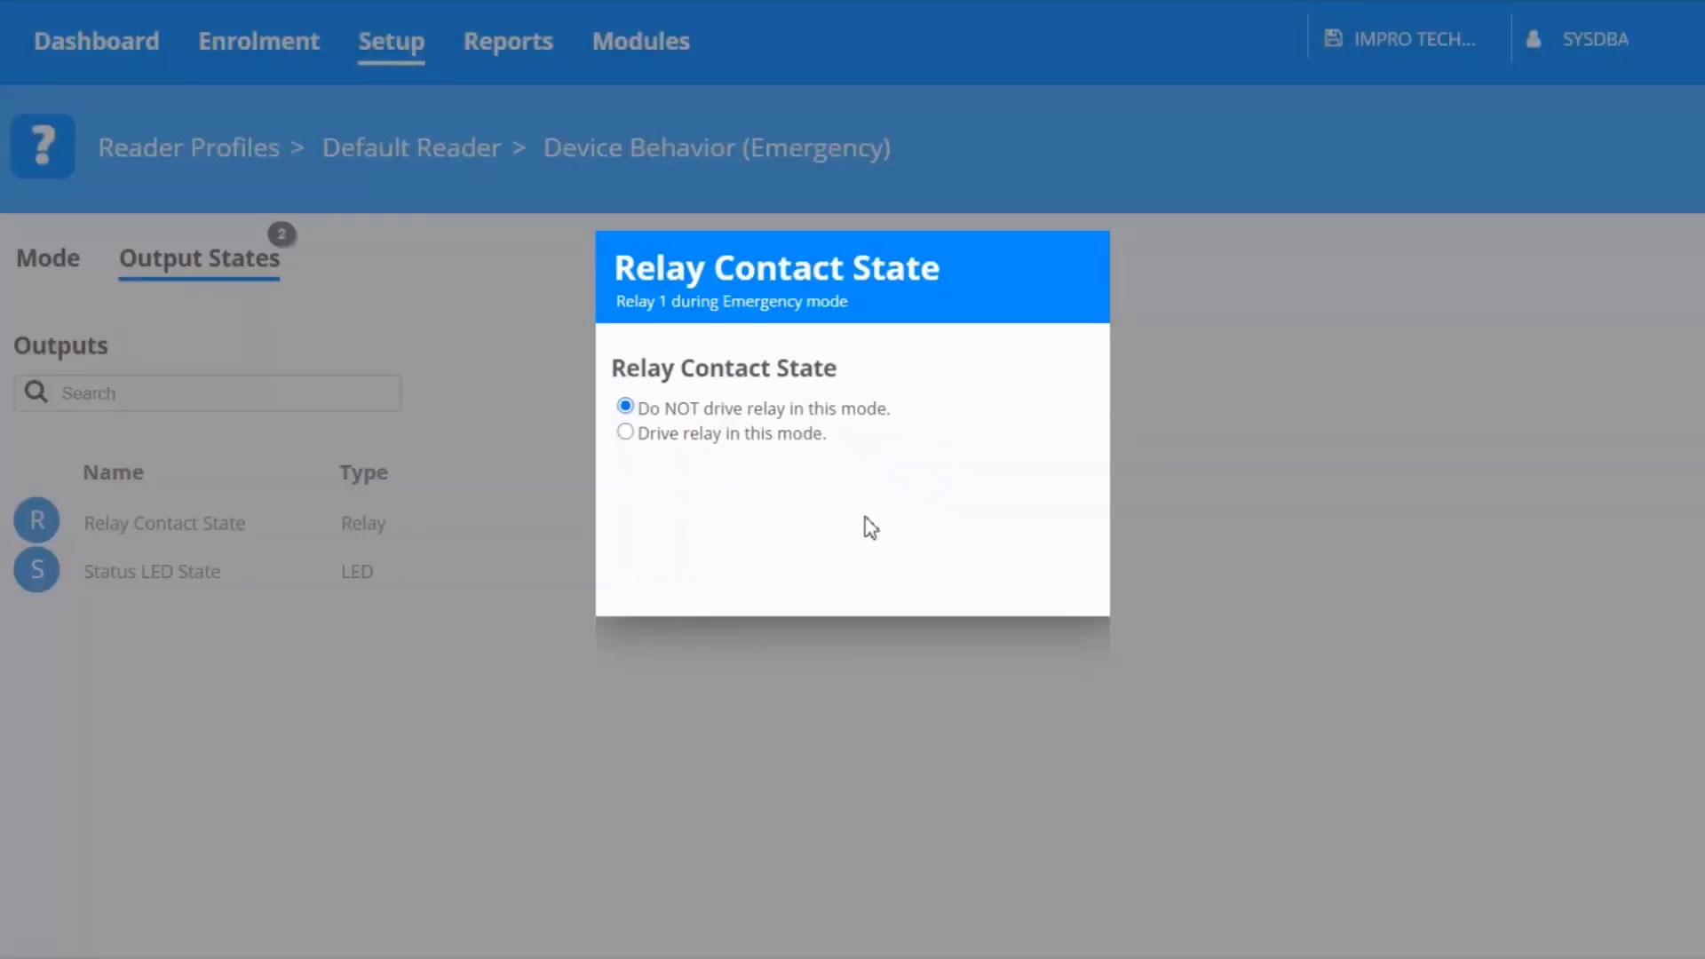
click(626, 432)
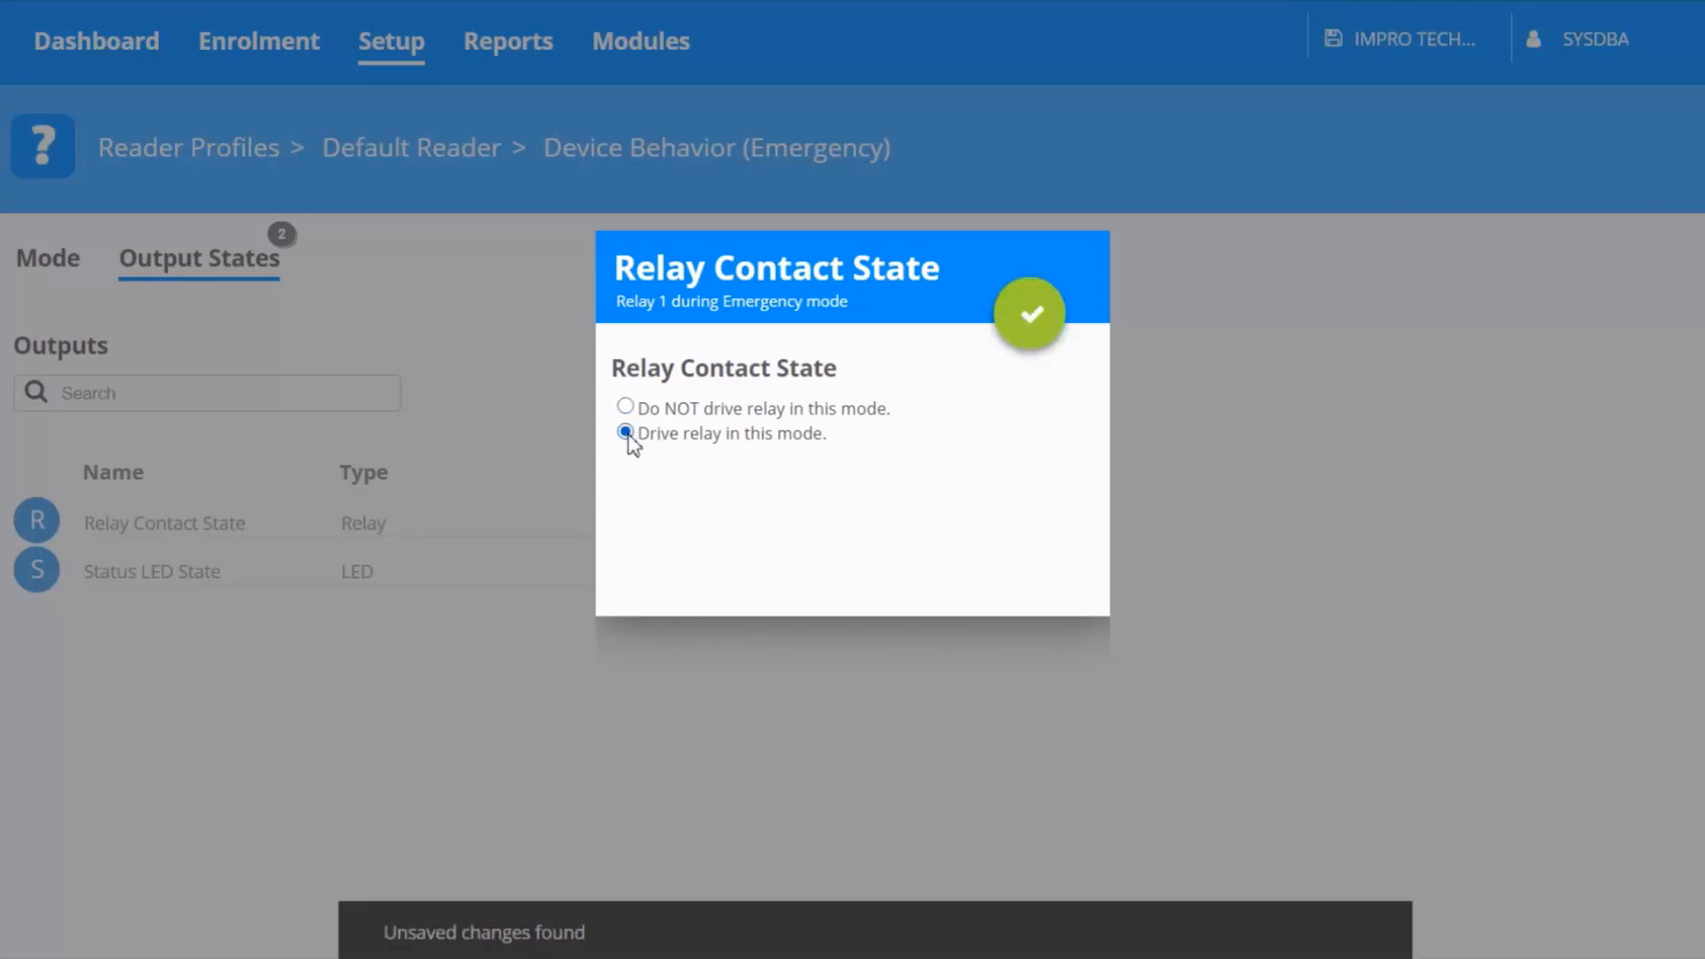
click(1031, 315)
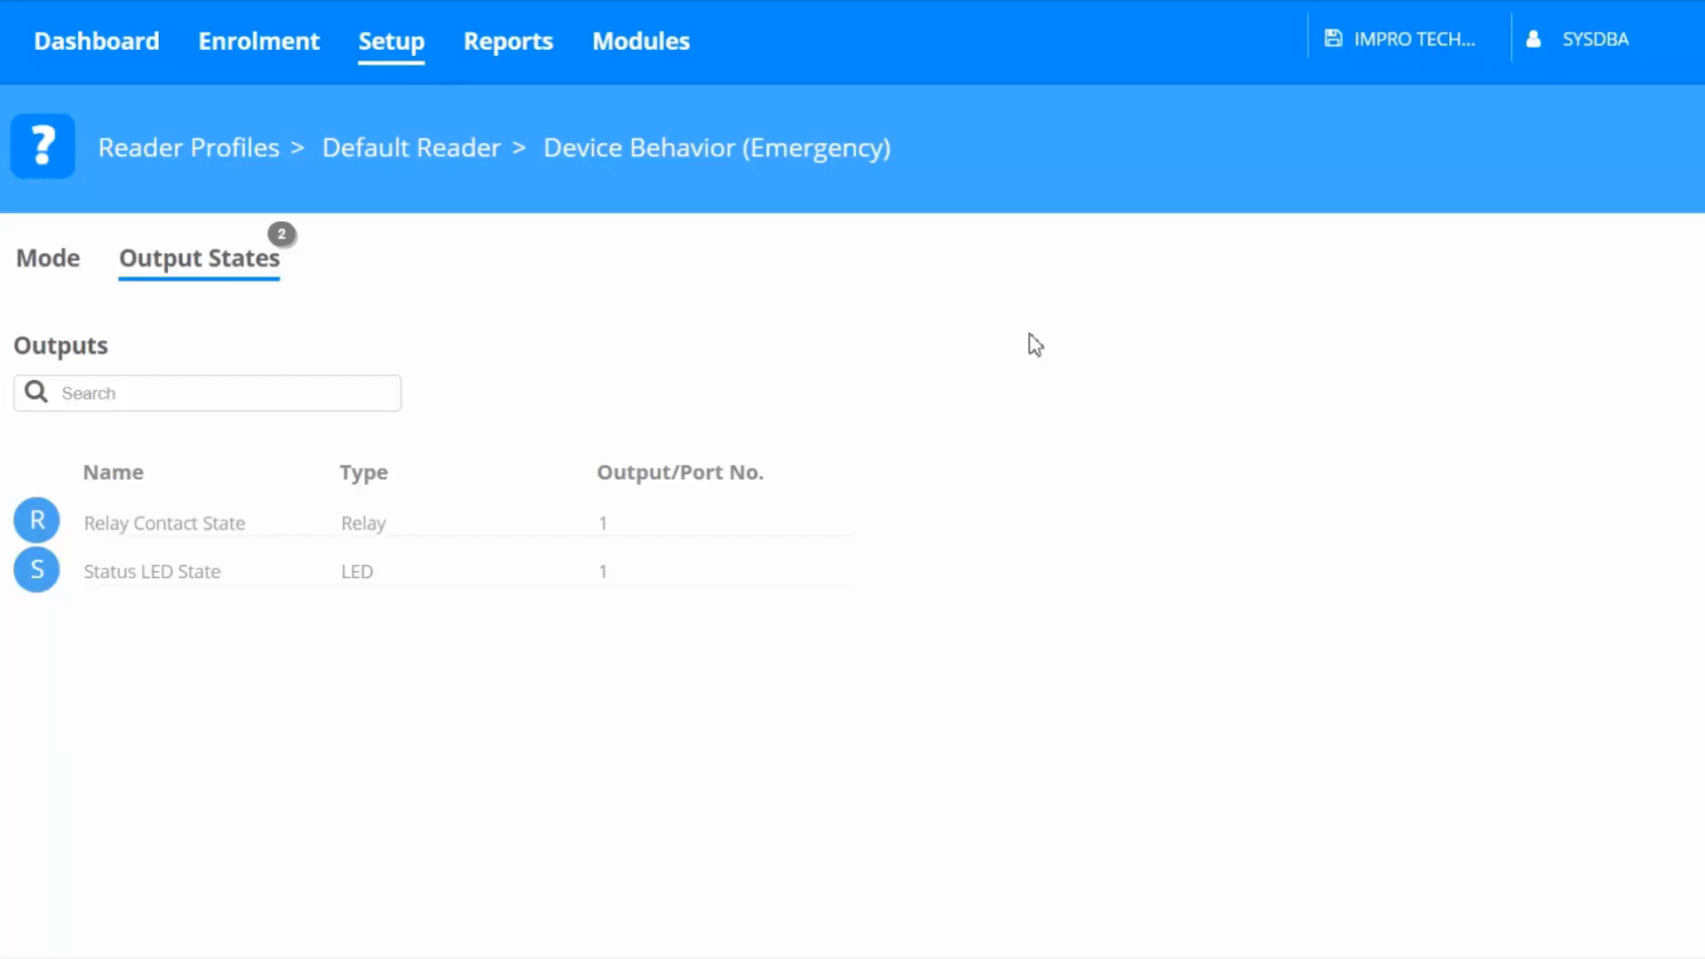
Add an input named Emergency of type Emergency to the Input/Output reader profile and save it
click(210, 160)
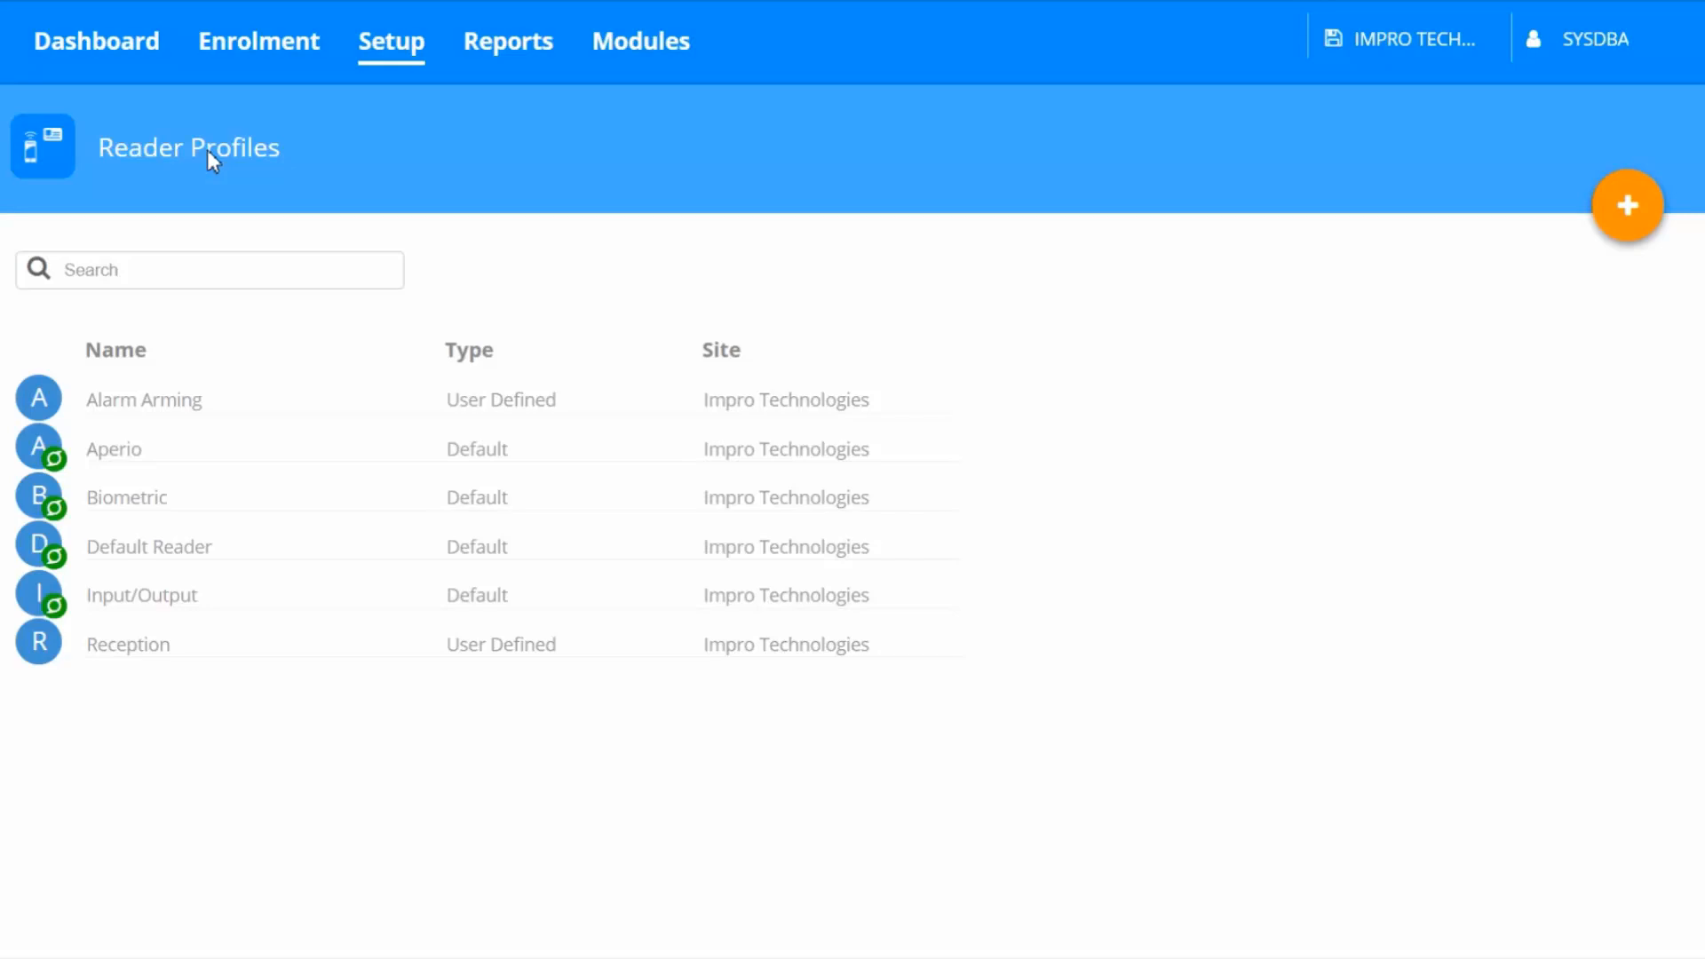
mouse_move(969, 598)
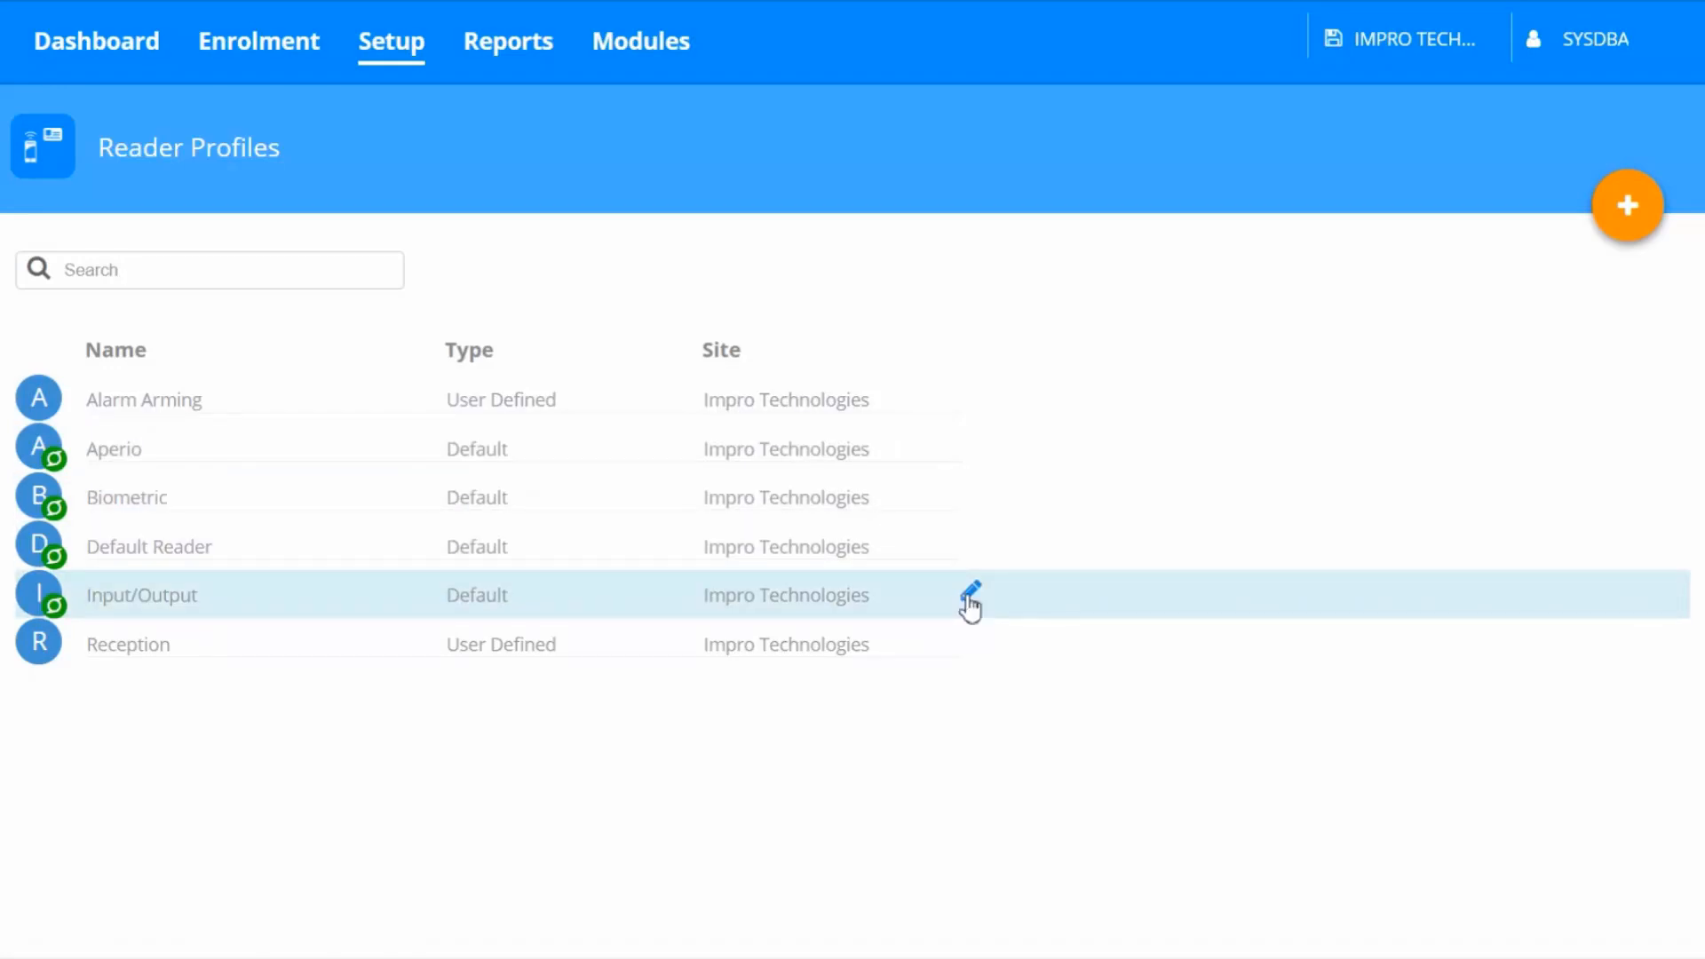
click(968, 595)
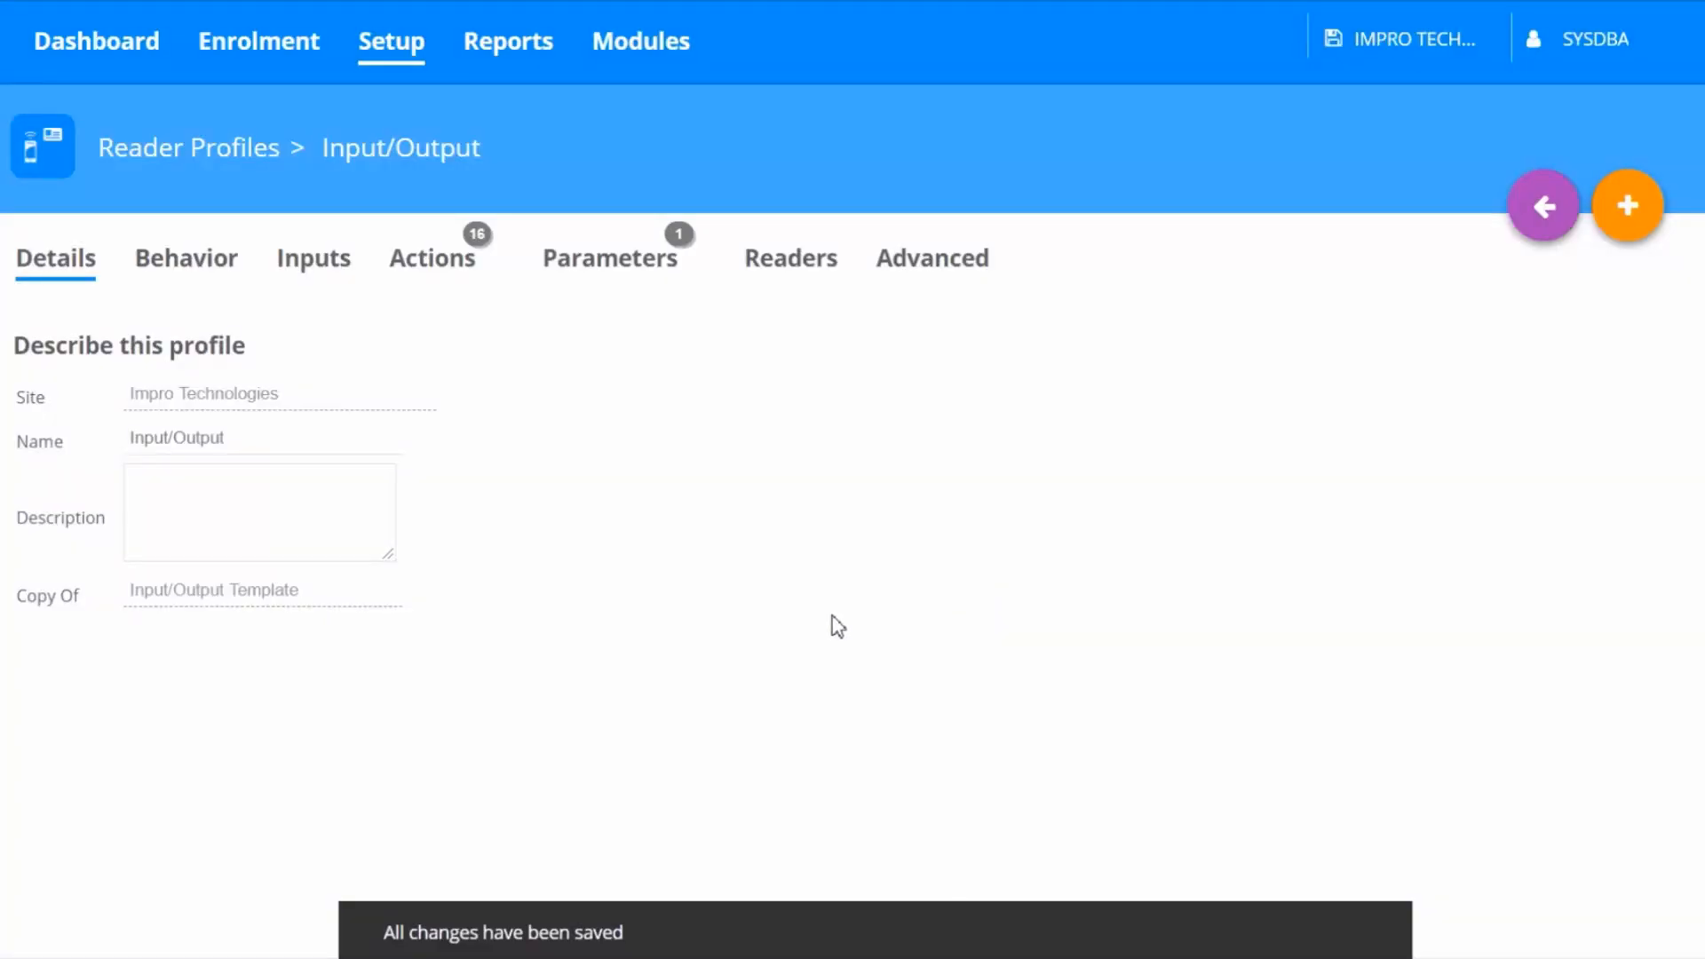
click(300, 275)
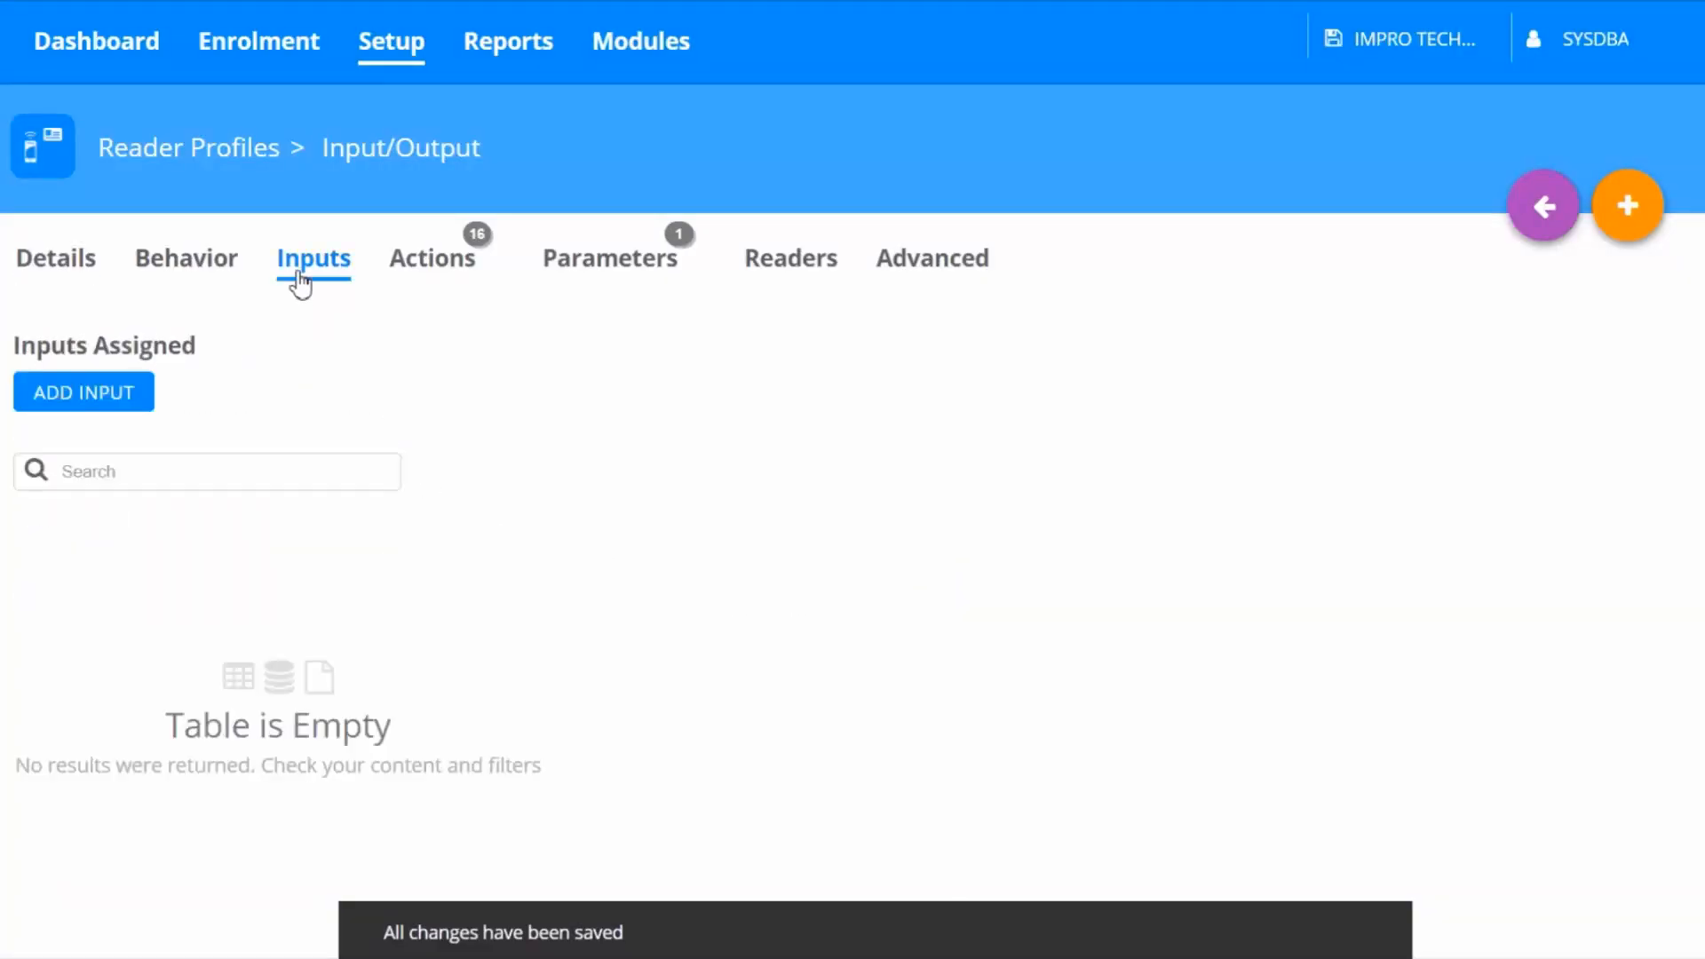
click(101, 407)
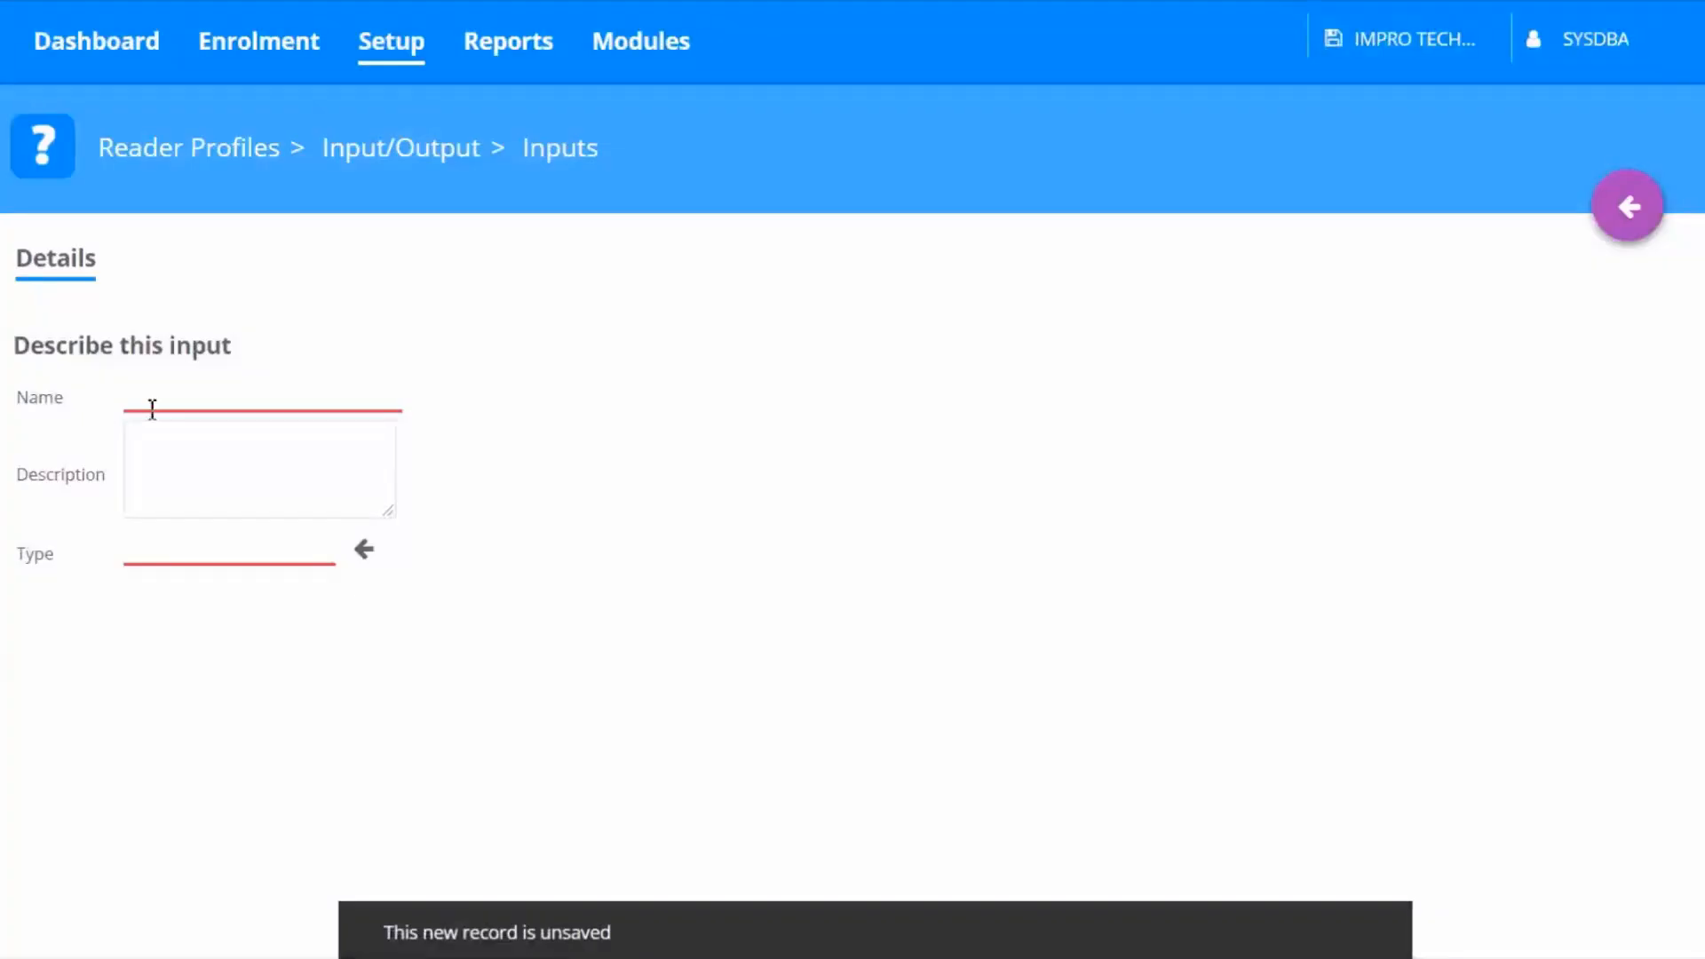
click(177, 404)
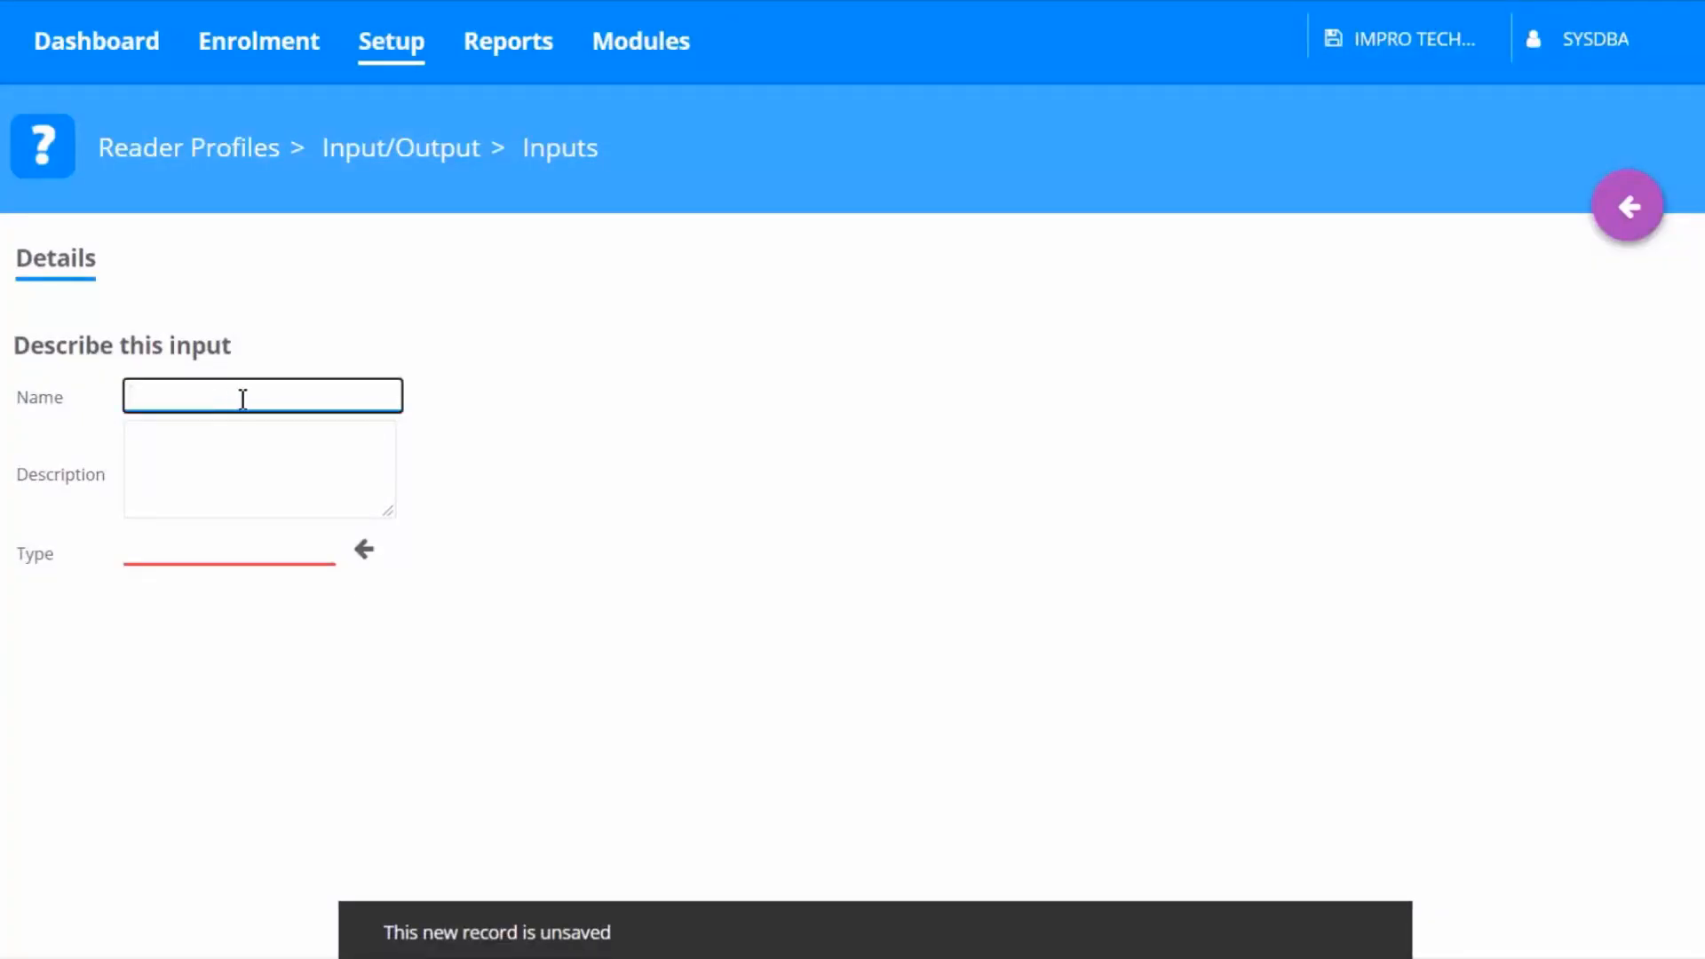
text(Emer)
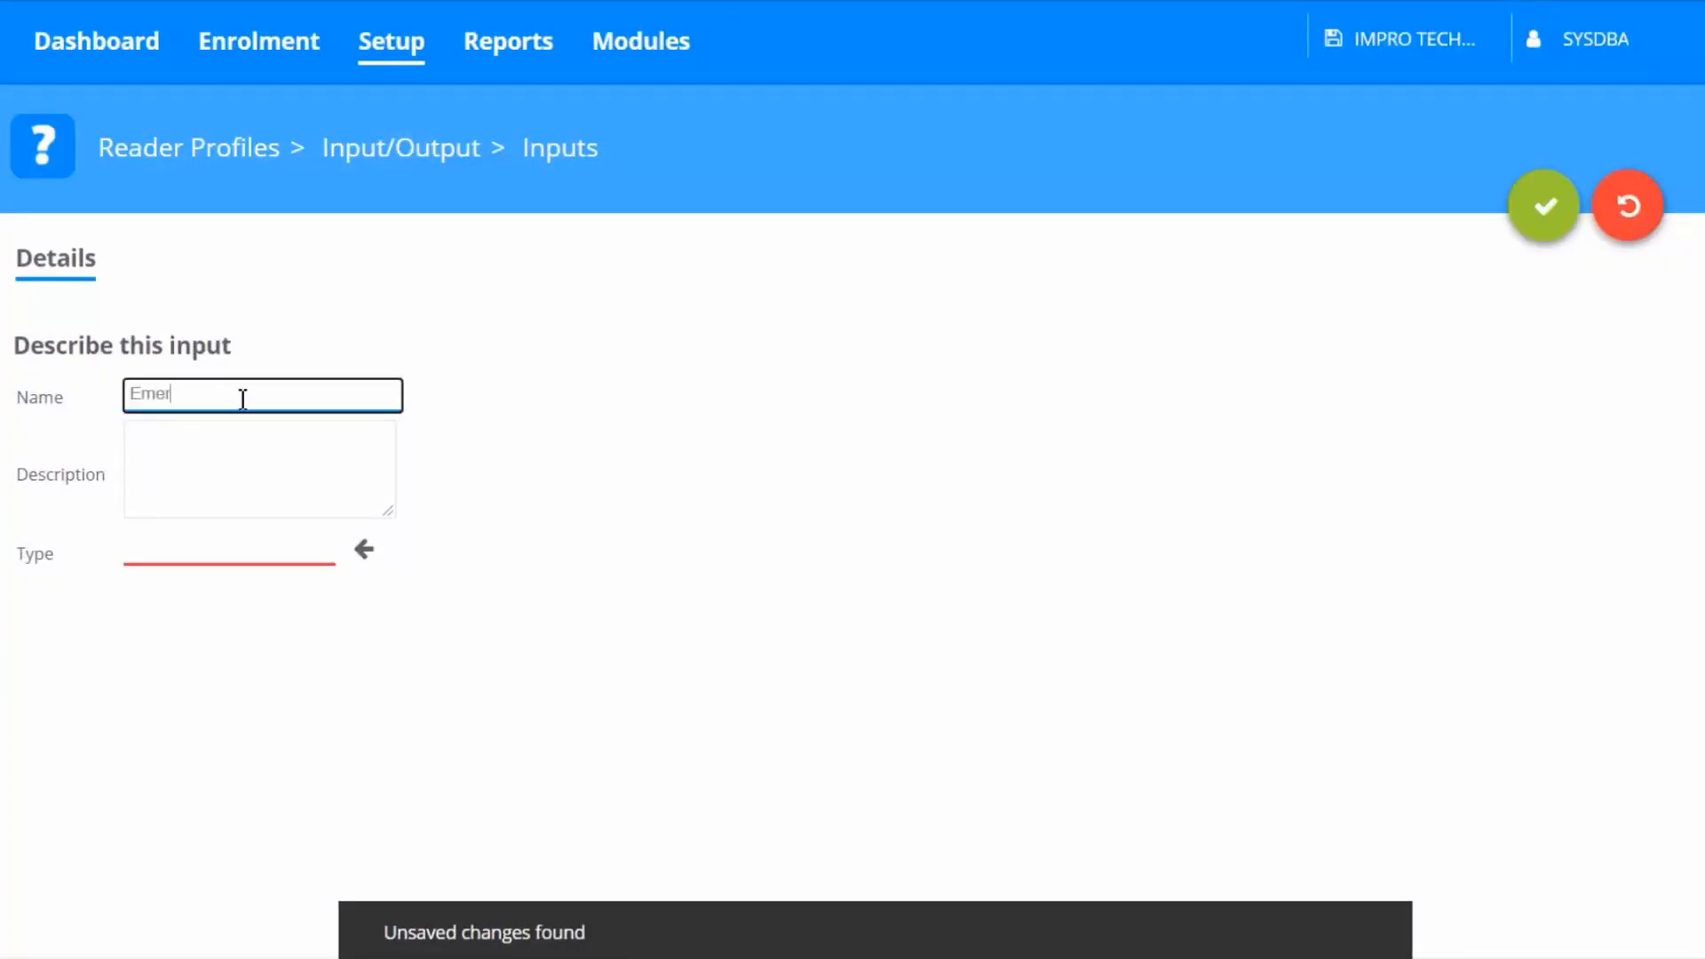
text(gency)
click(367, 554)
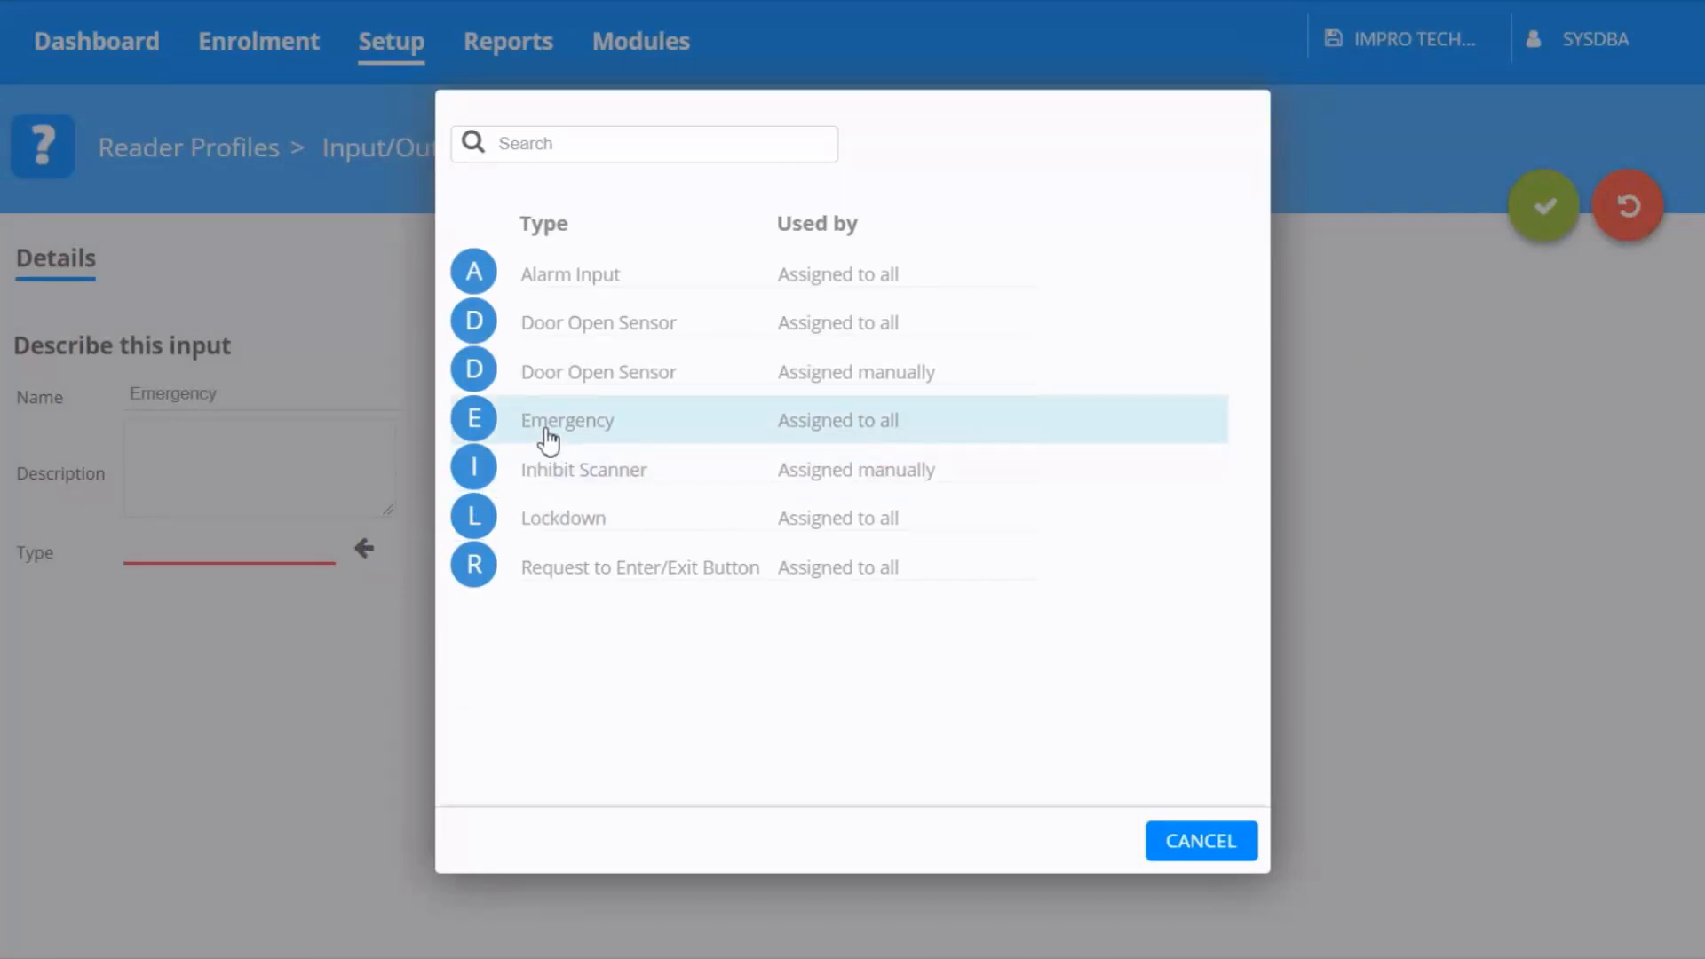
click(548, 429)
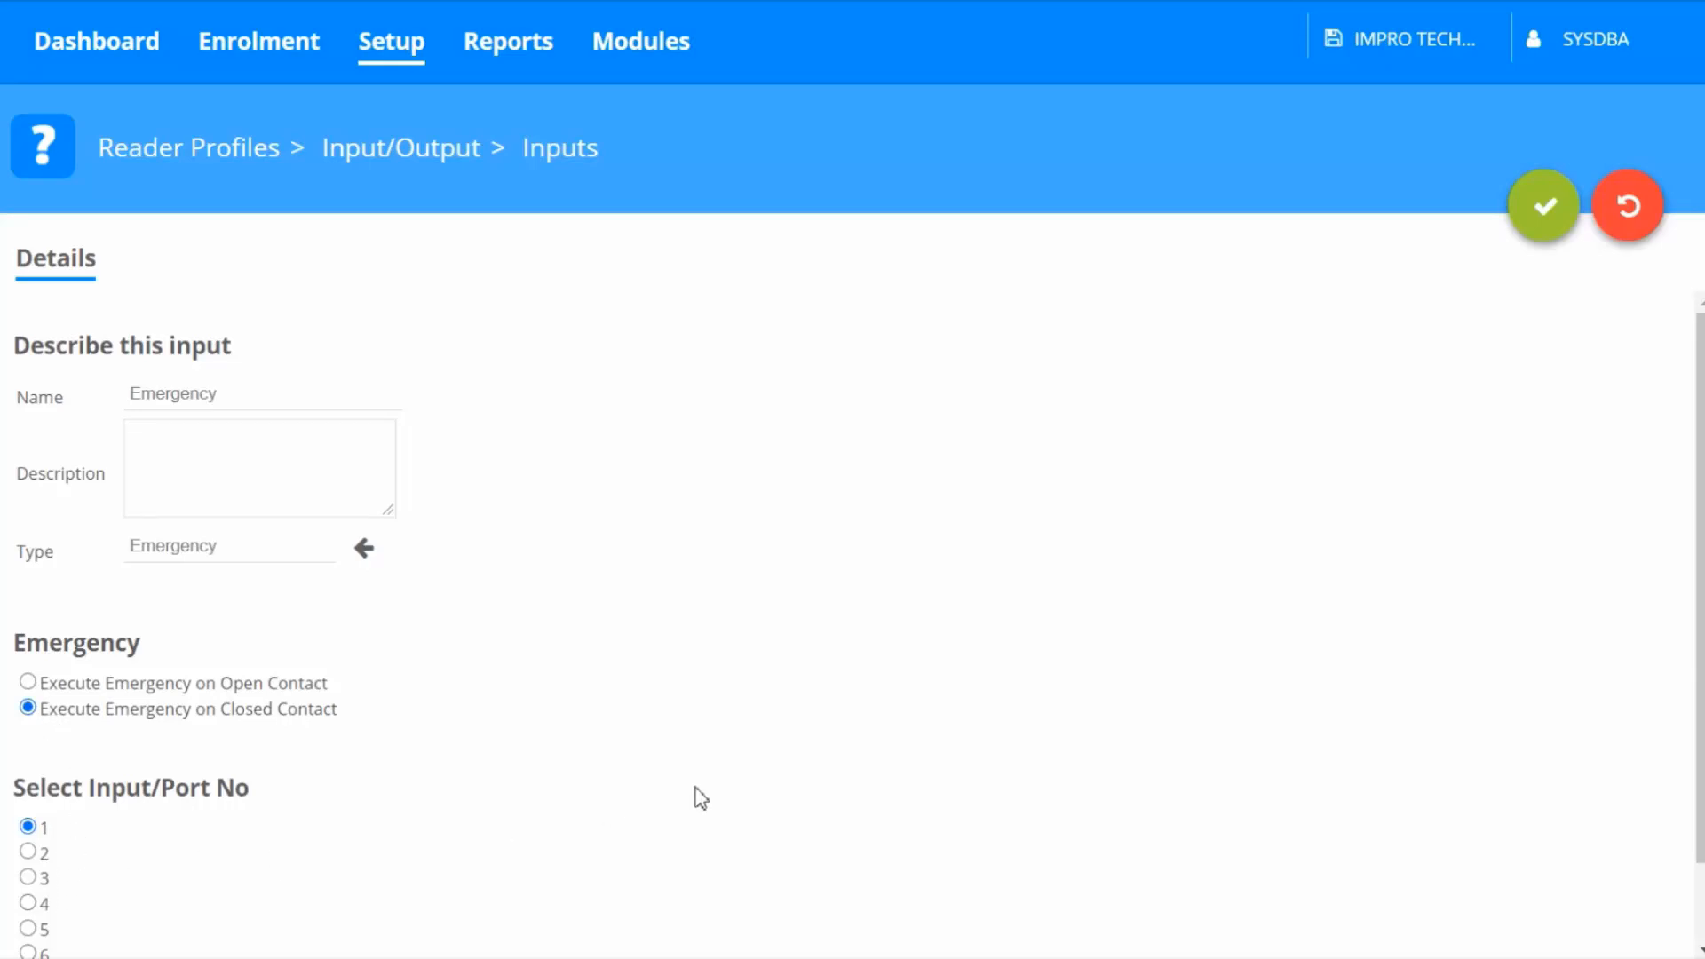
click(1549, 238)
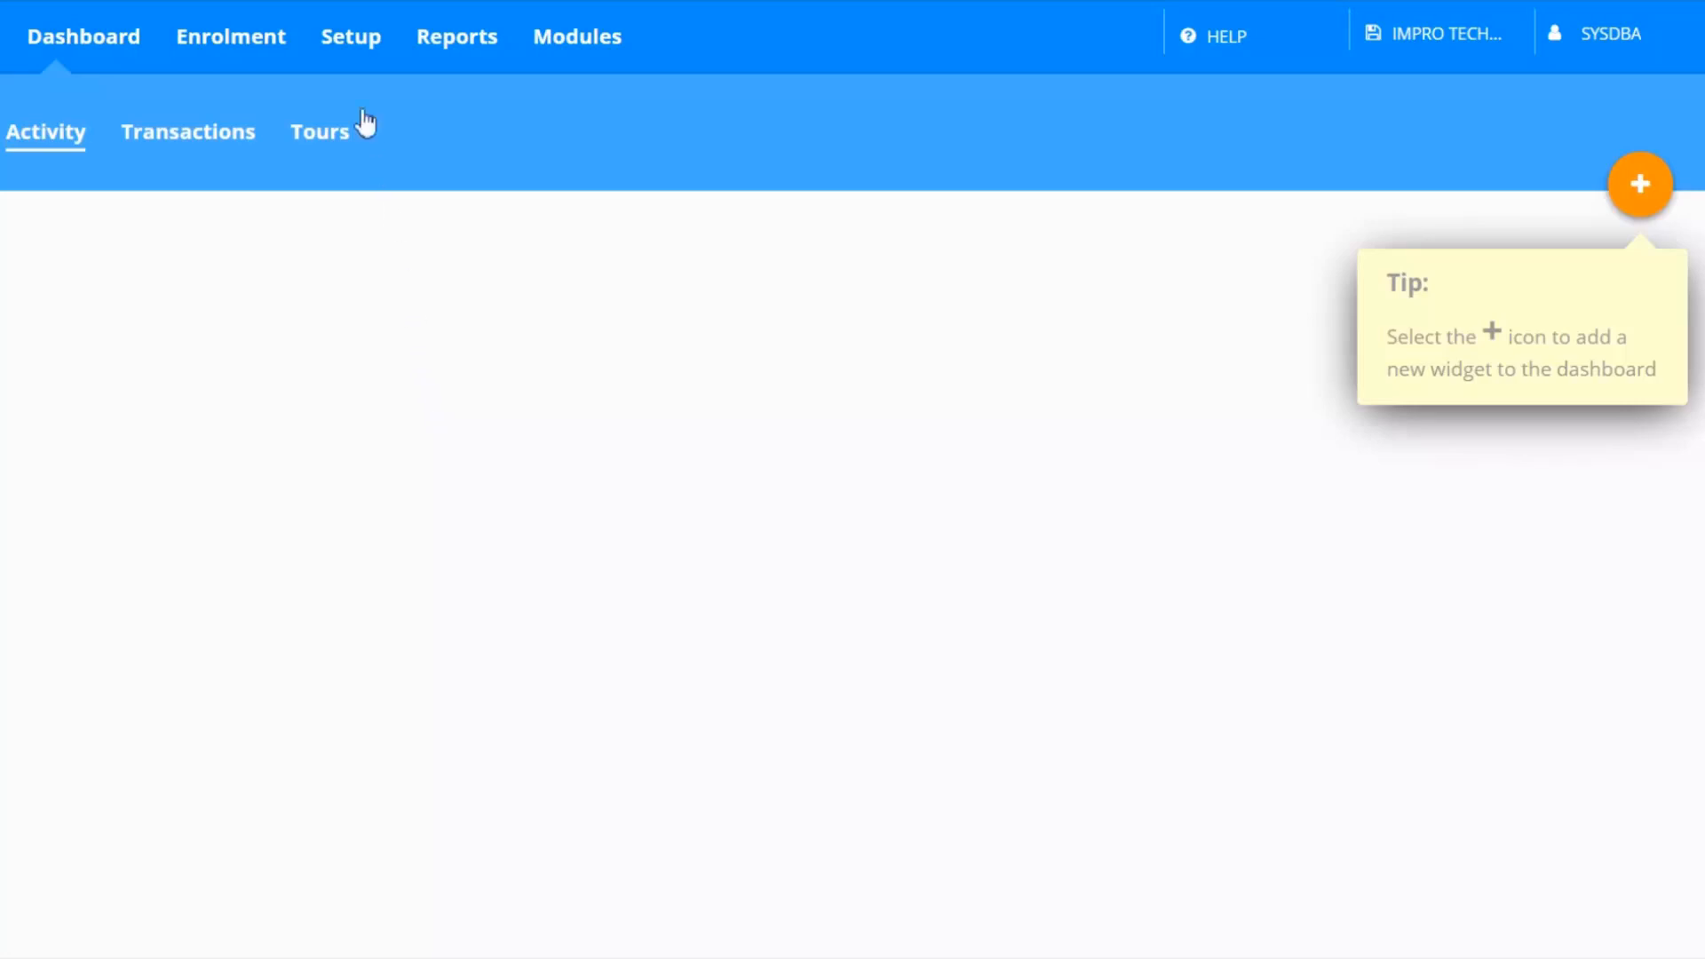
Again set the Default Reader profile's Emergency mode Relay Contact State output to drive the relay and save
click(350, 48)
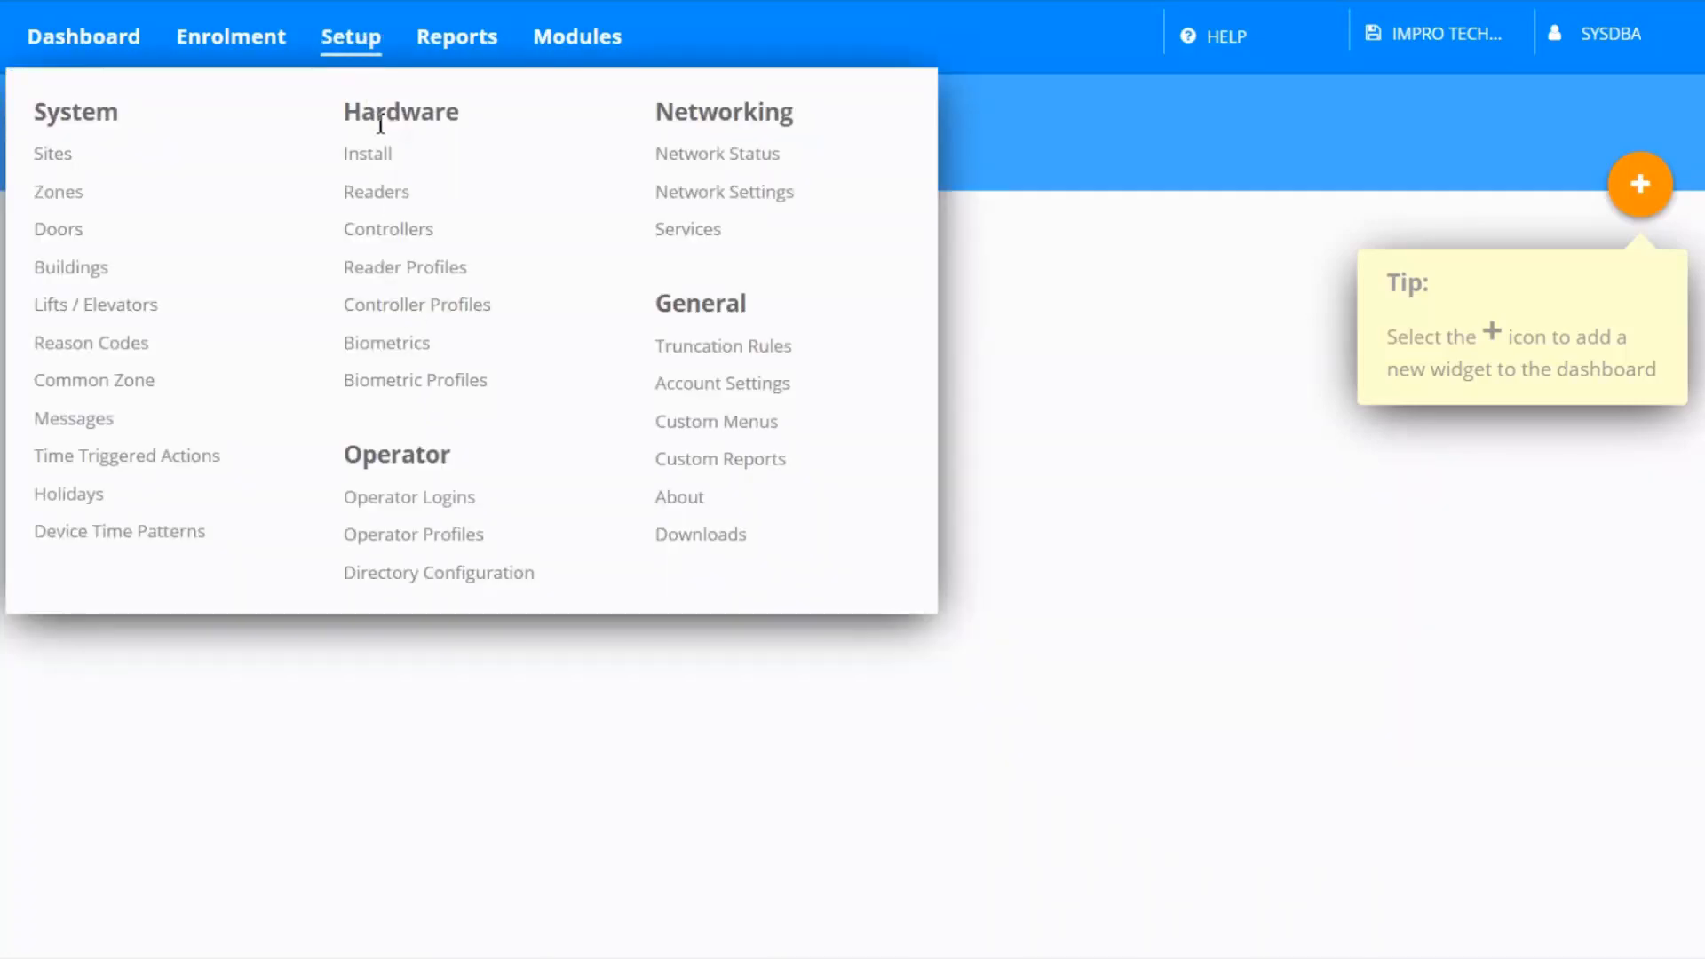
click(382, 270)
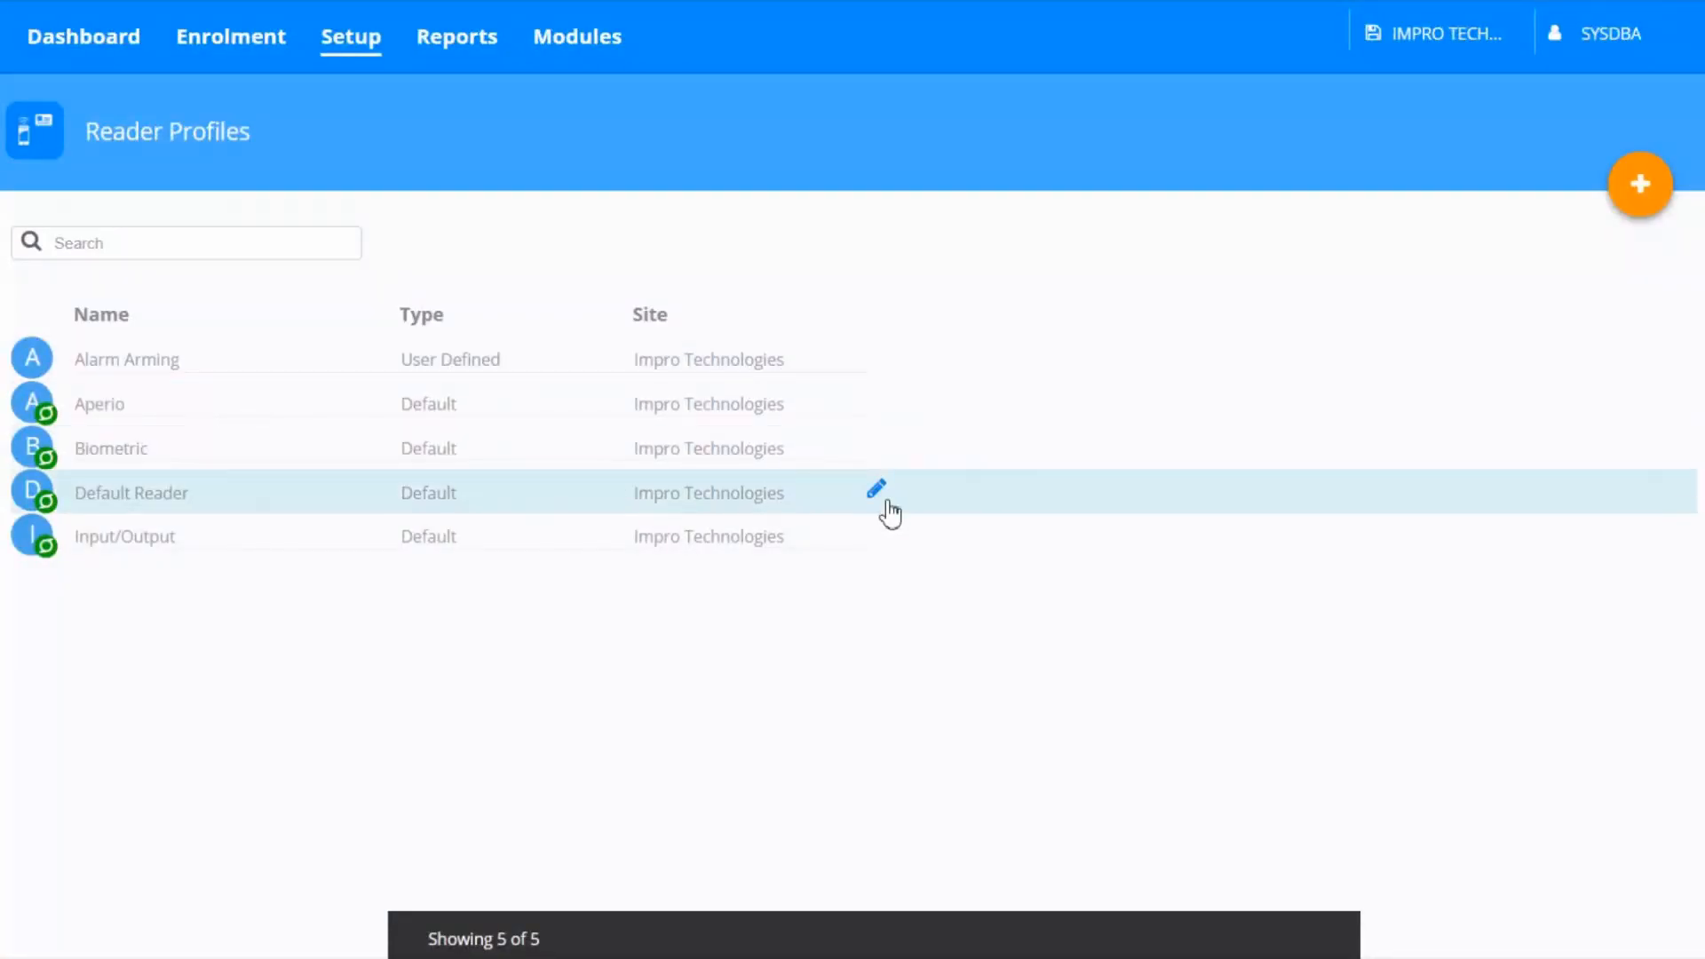
click(879, 506)
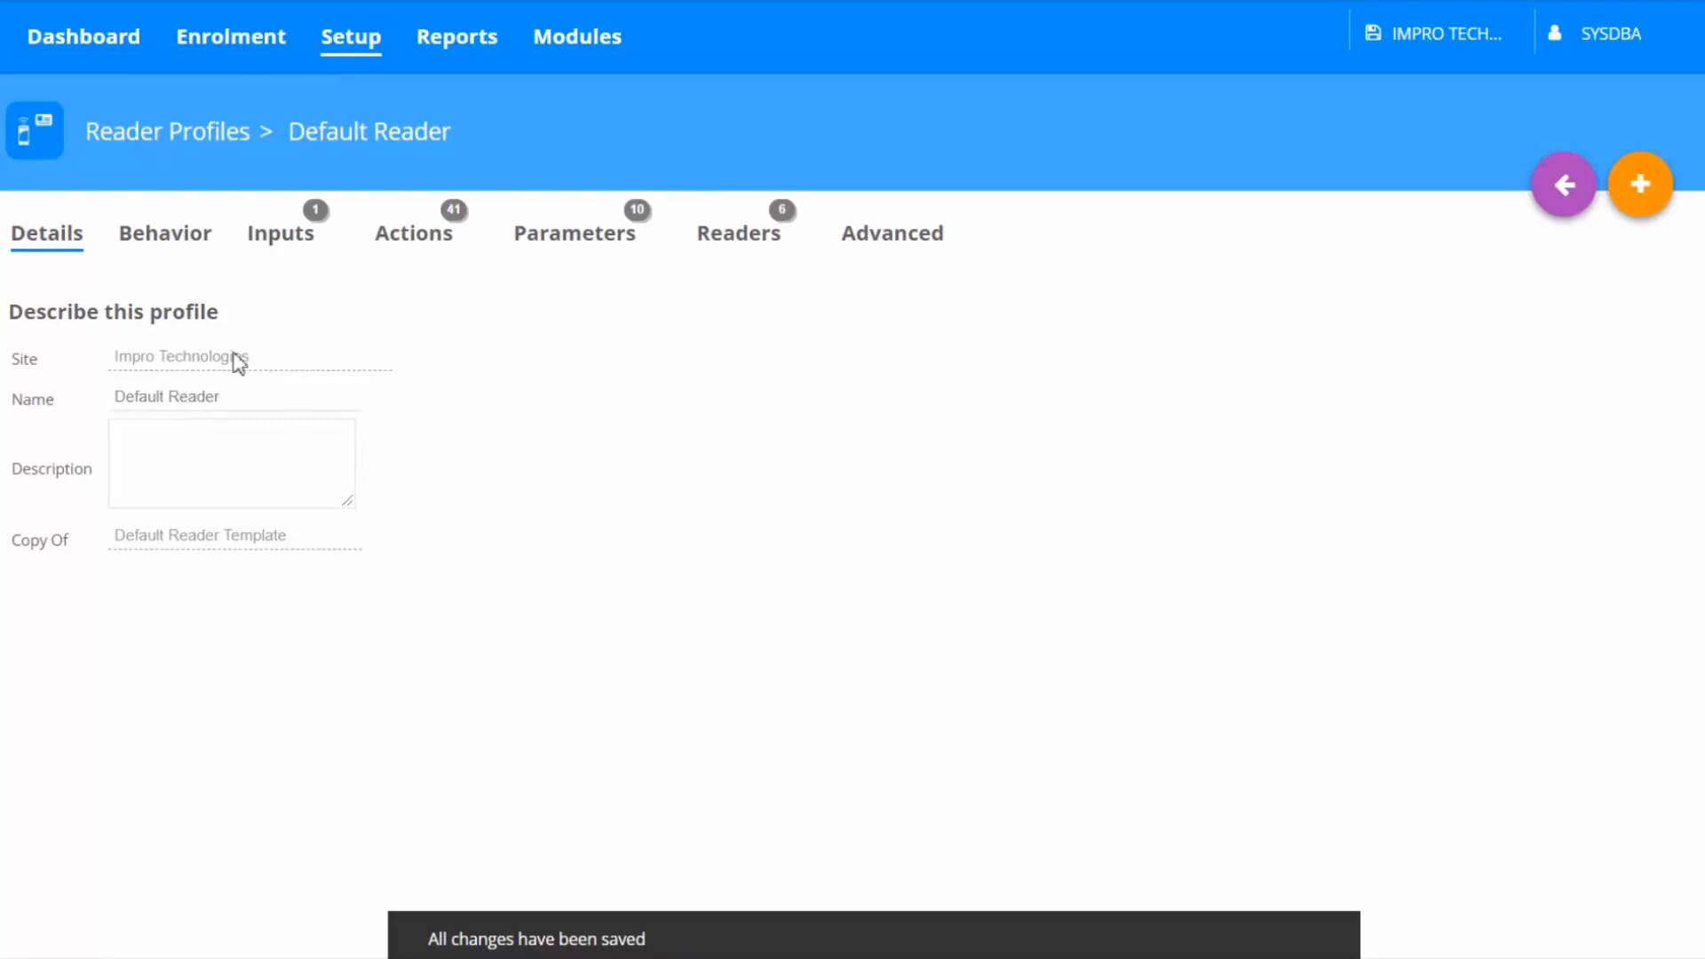
click(147, 248)
click(138, 364)
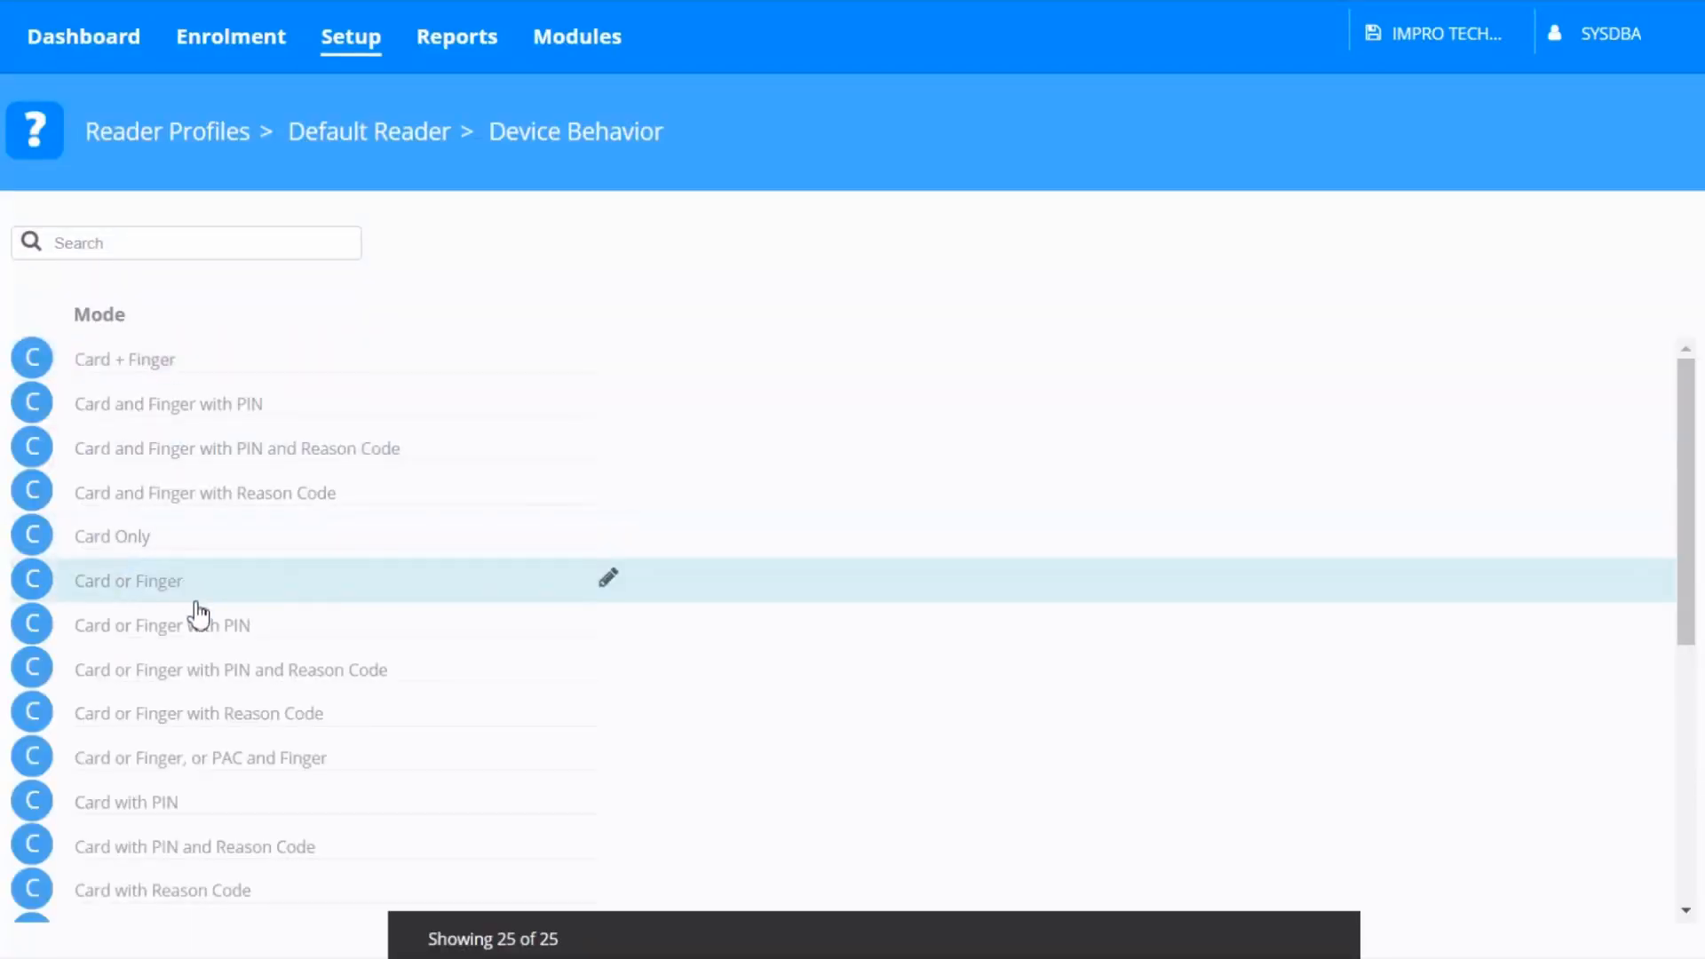
scroll(197, 617, down, 3)
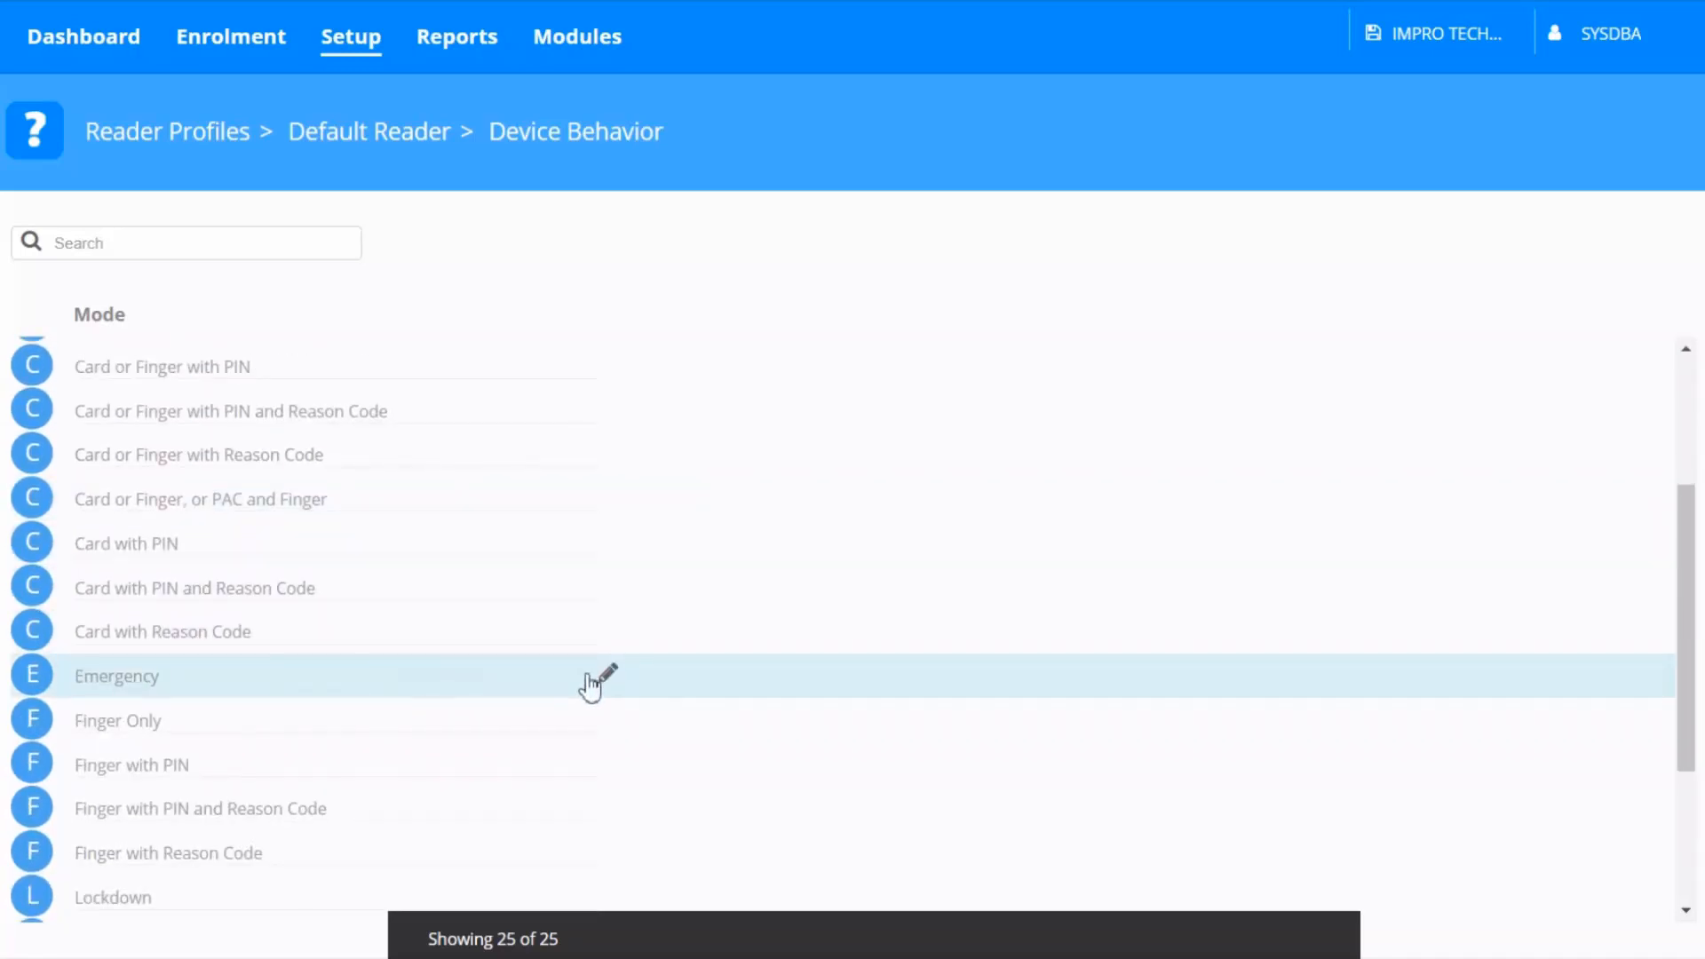
click(608, 677)
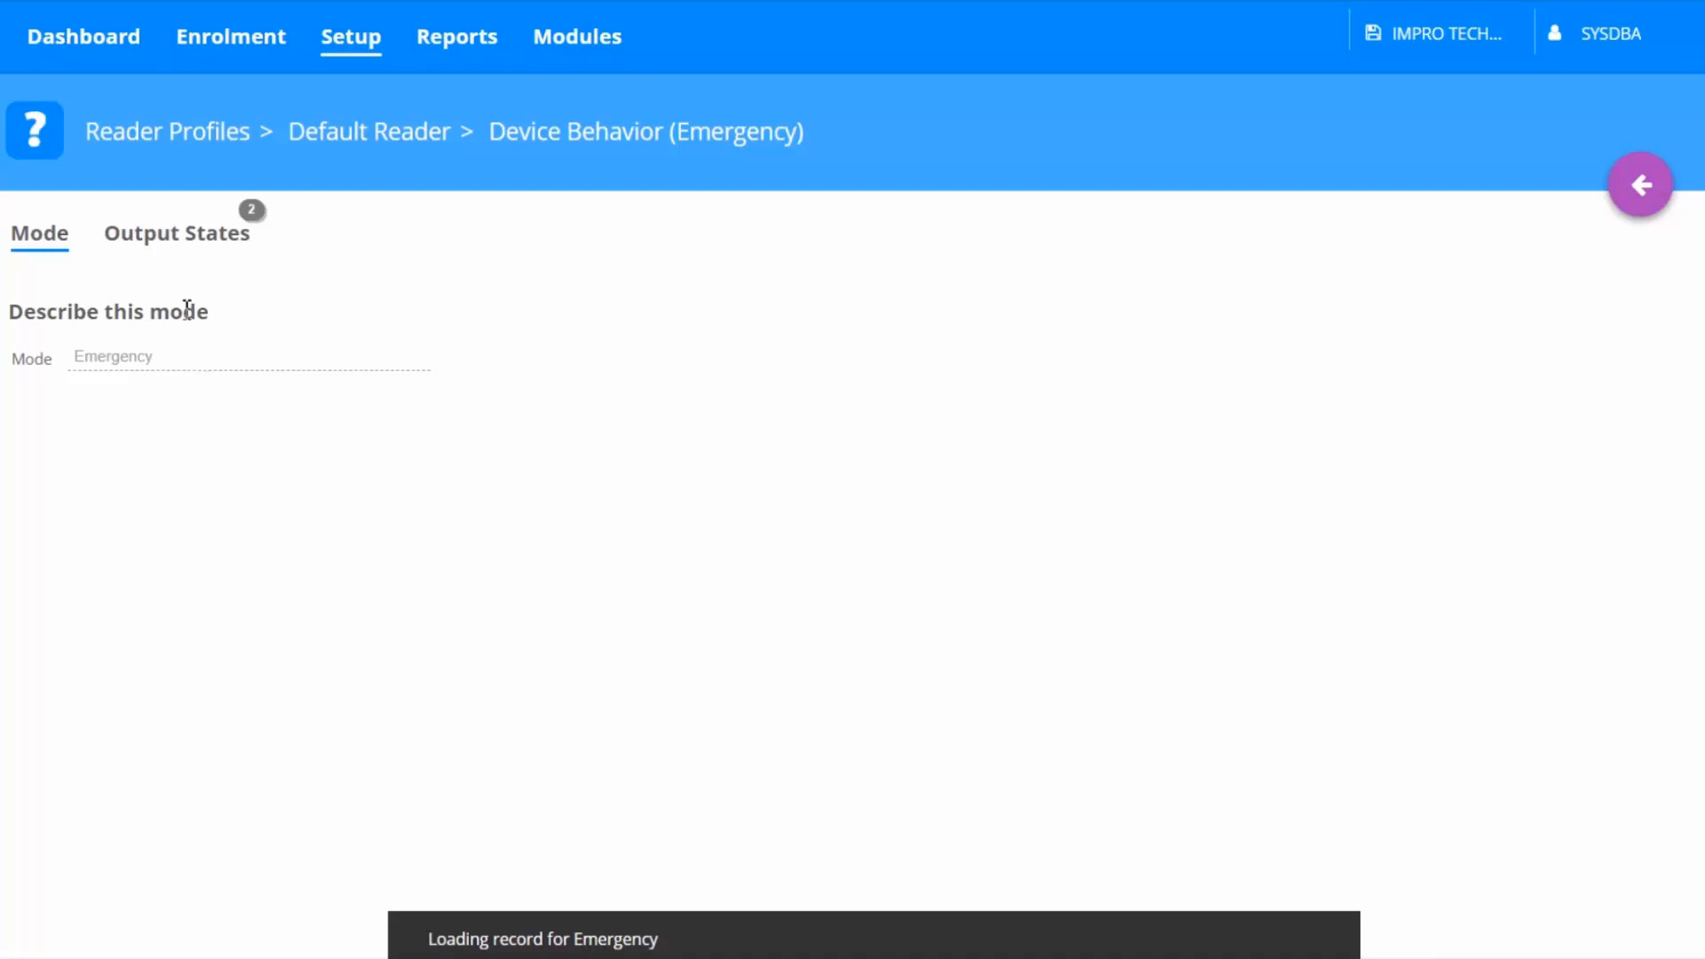
click(176, 248)
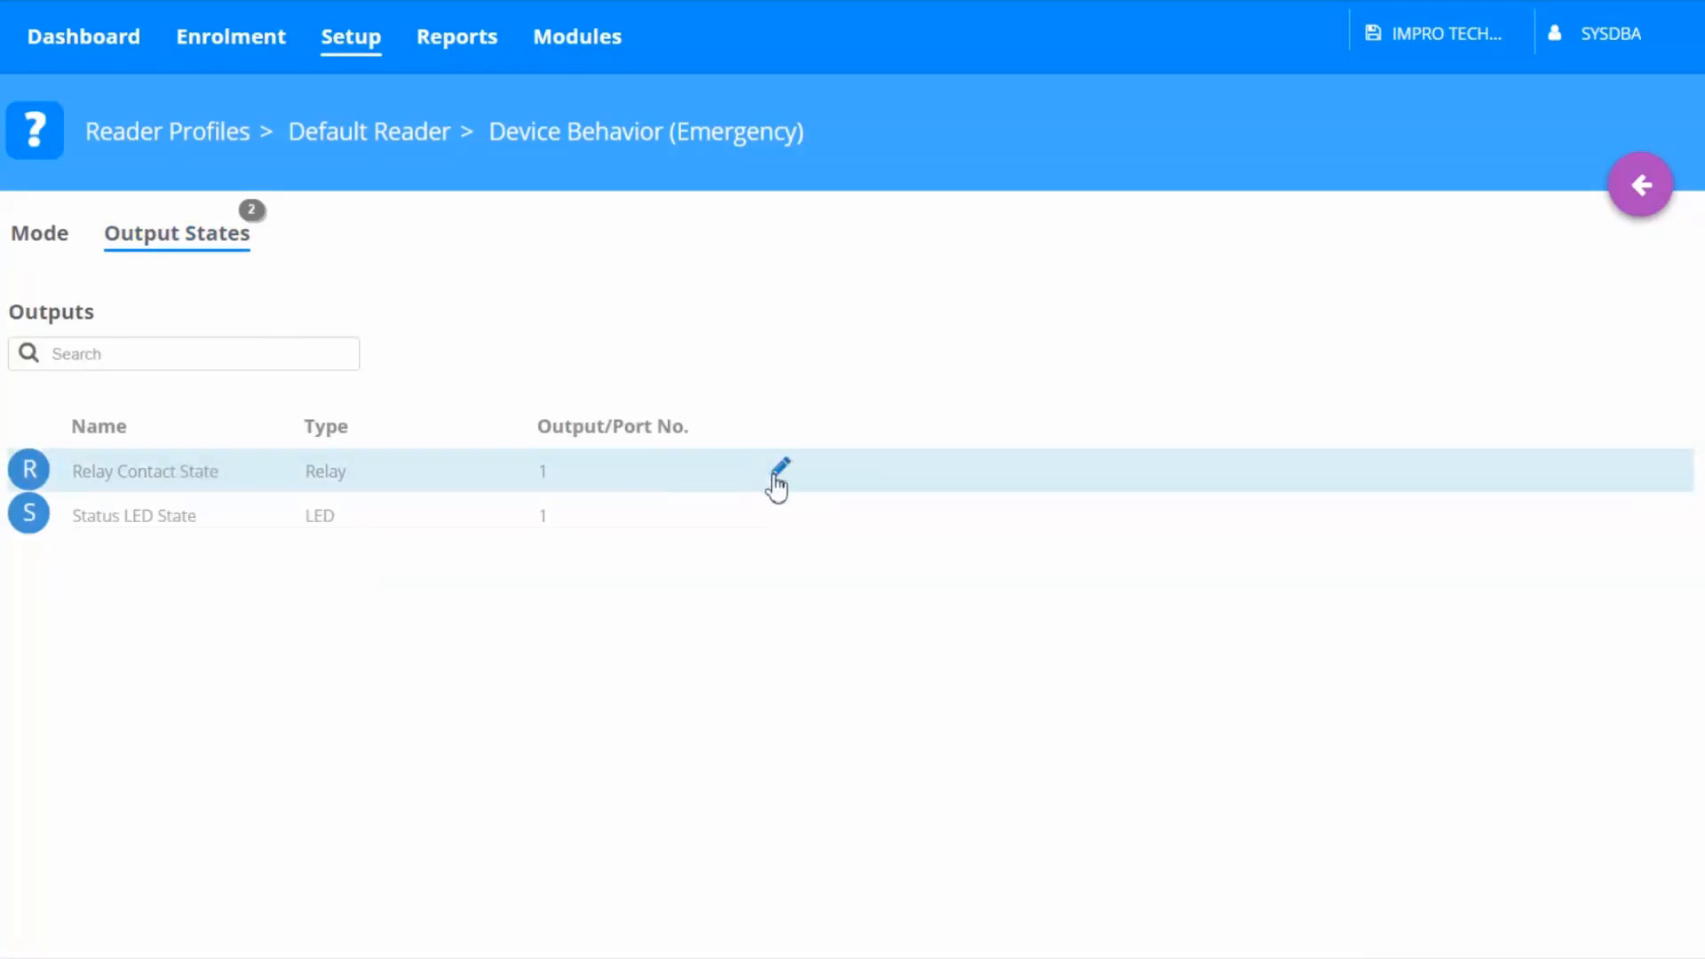
click(779, 480)
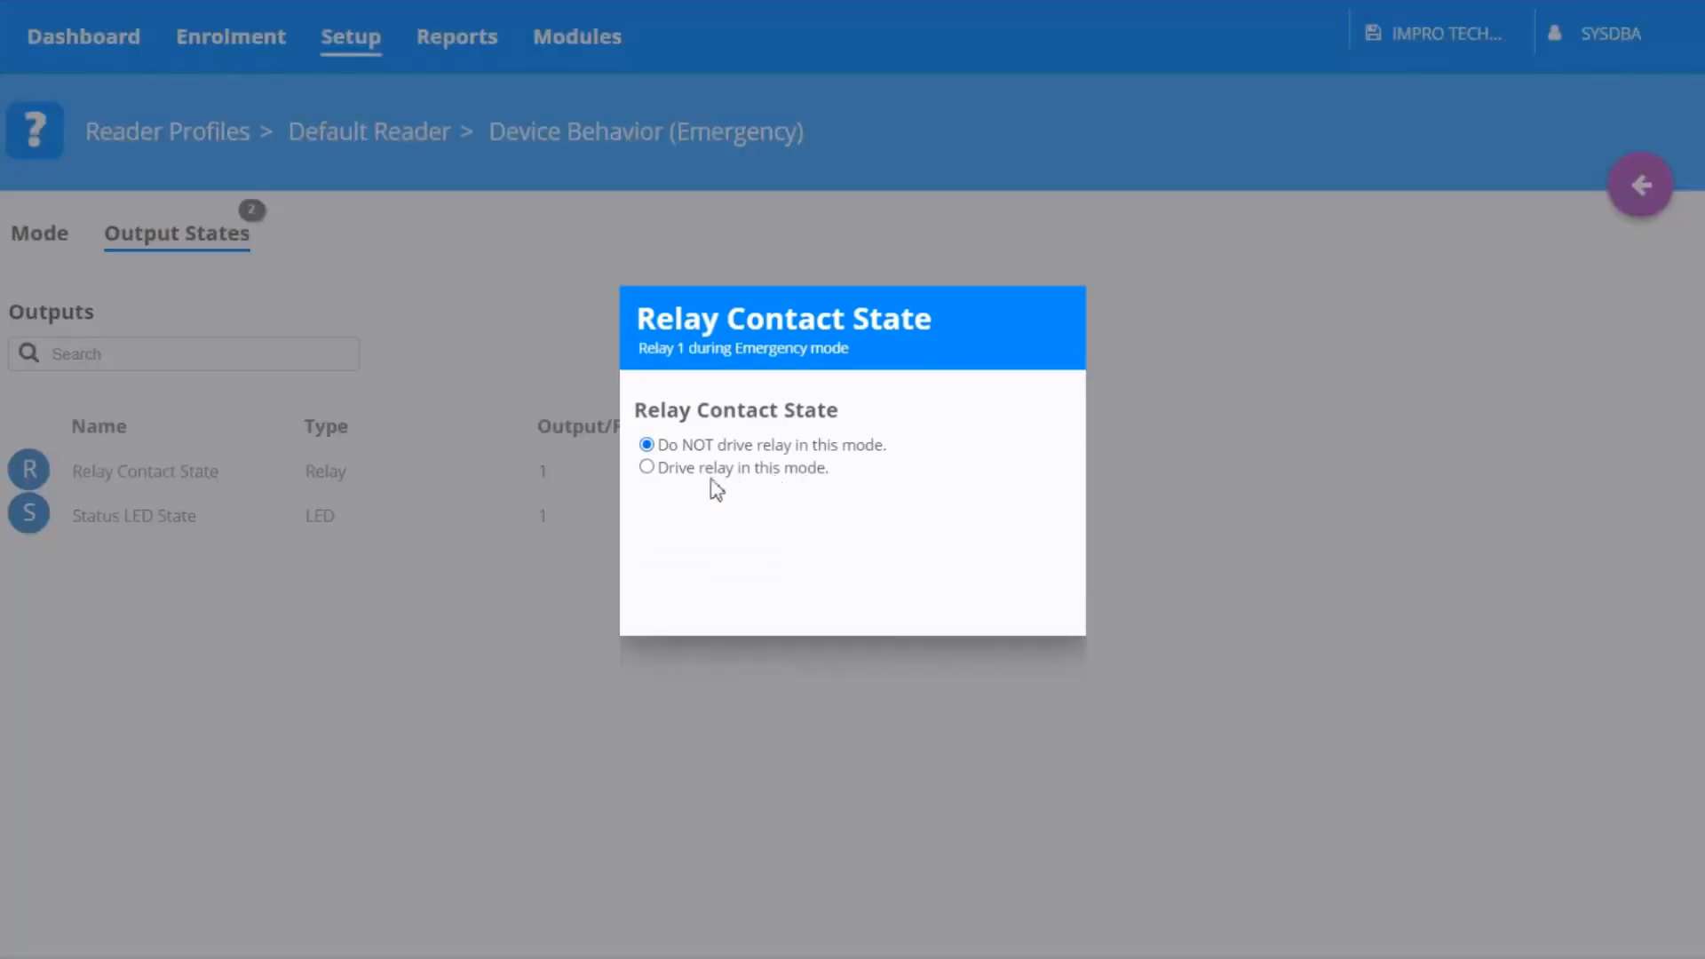
click(647, 470)
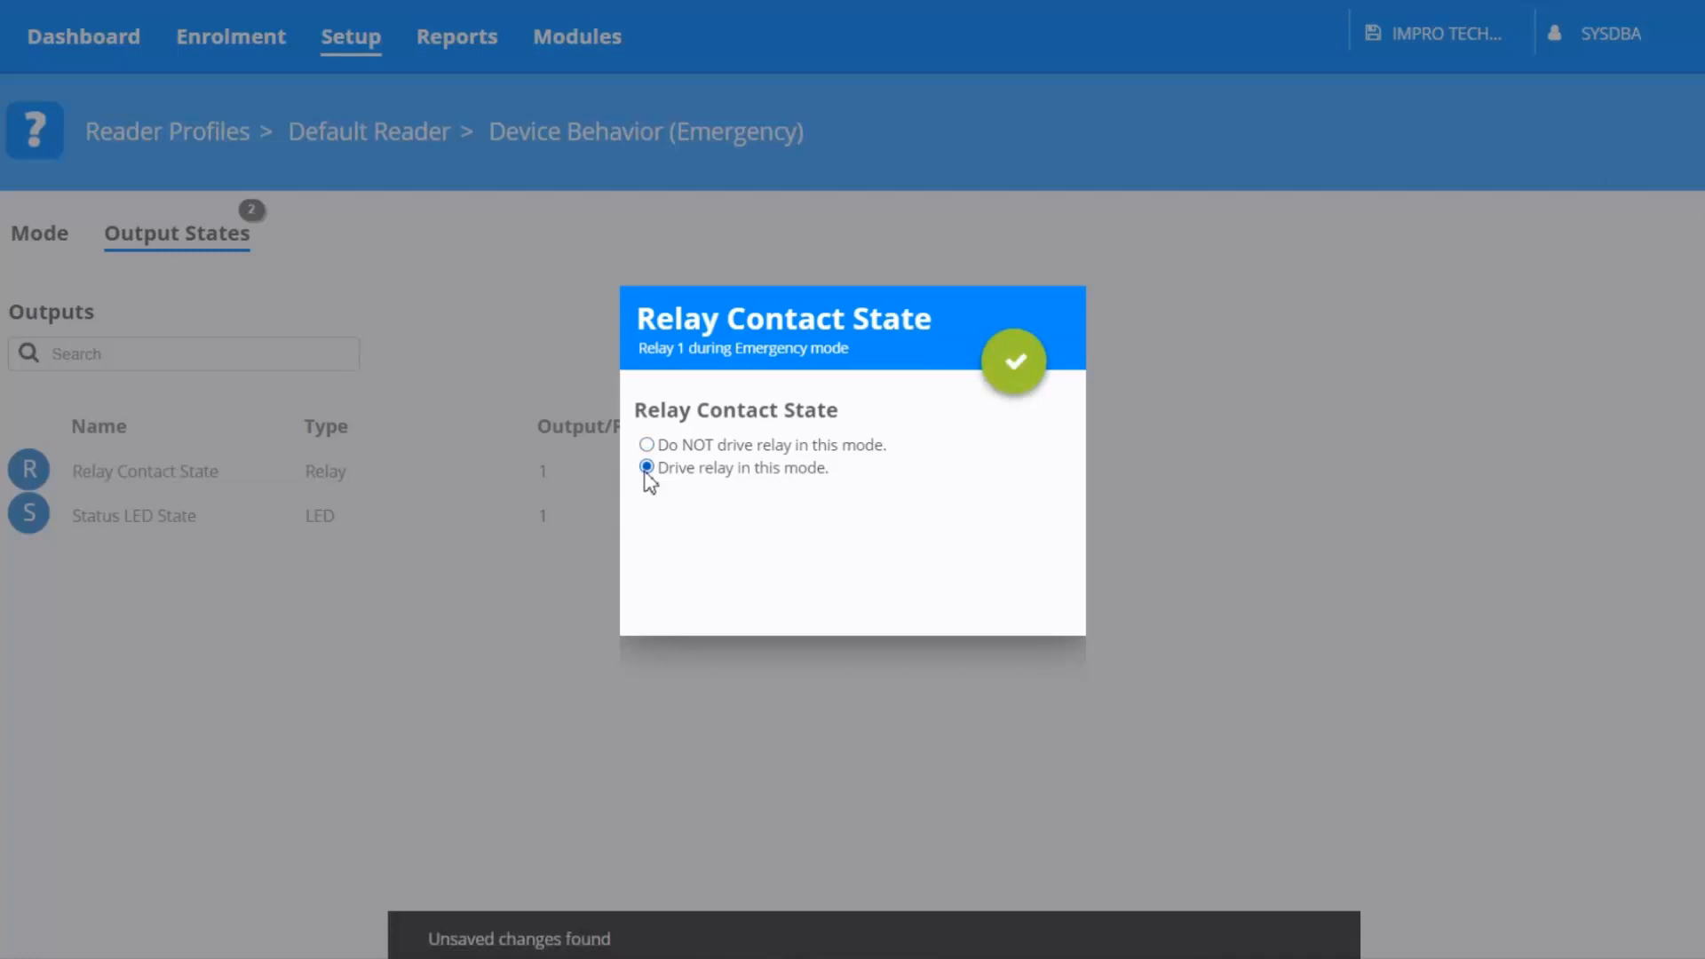
click(1008, 376)
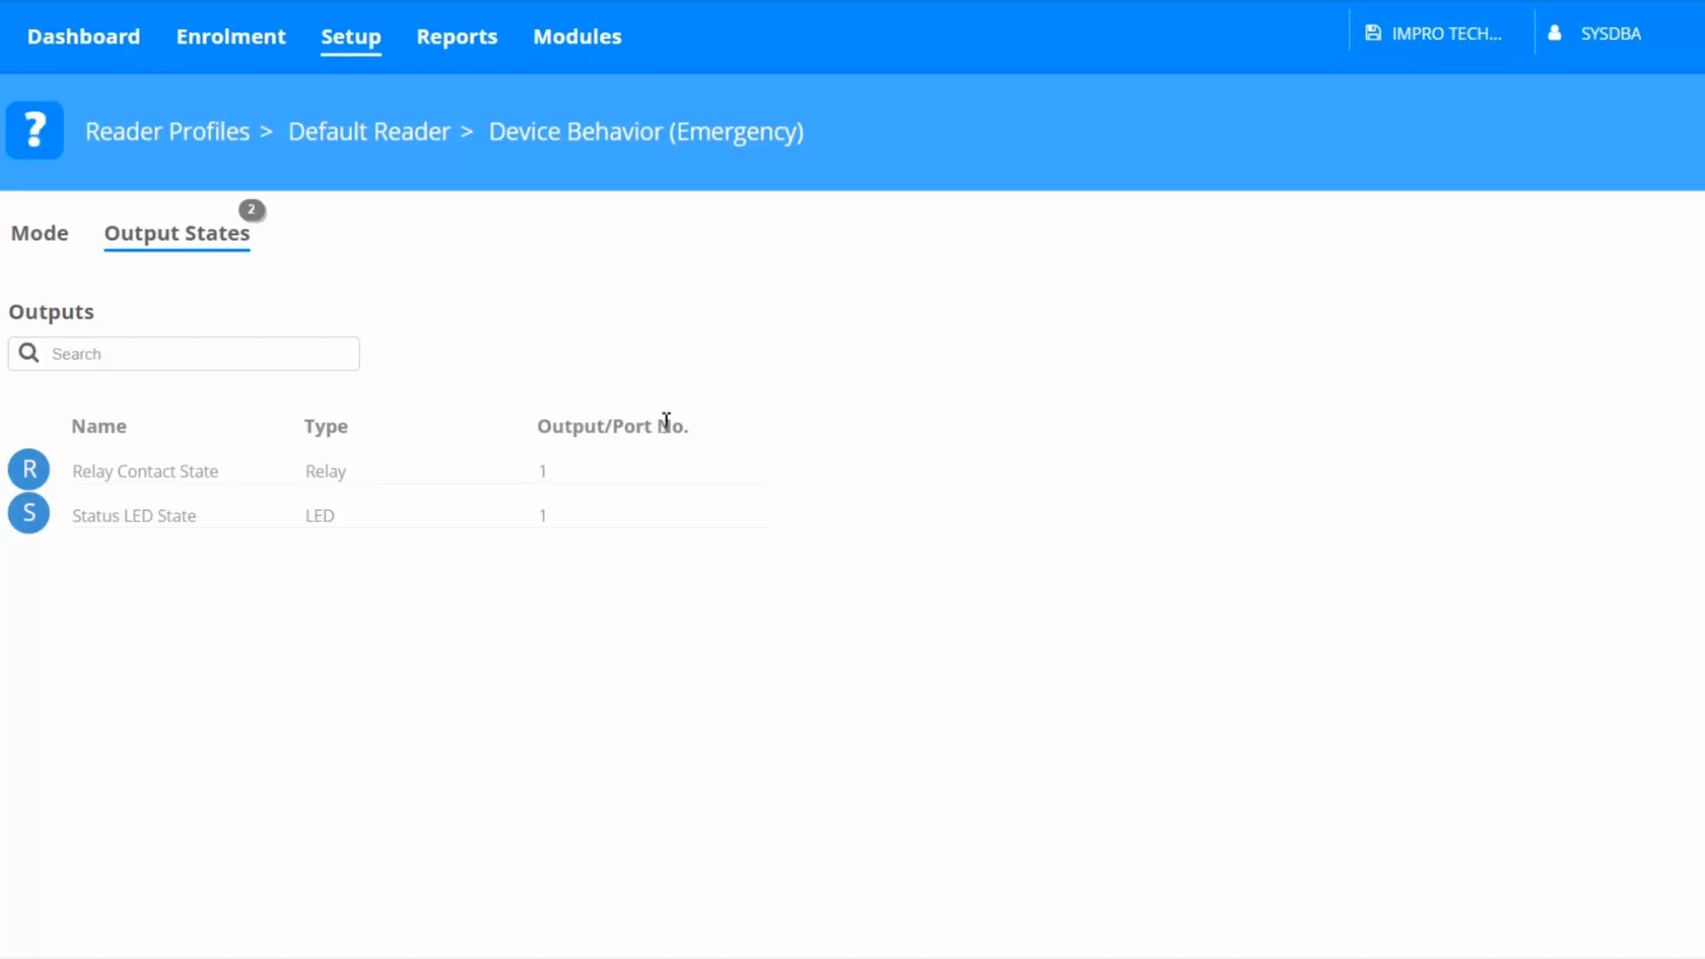
Create a new tagholder with first name Emergency and last name Tag, fill in its ID number, and save
click(224, 55)
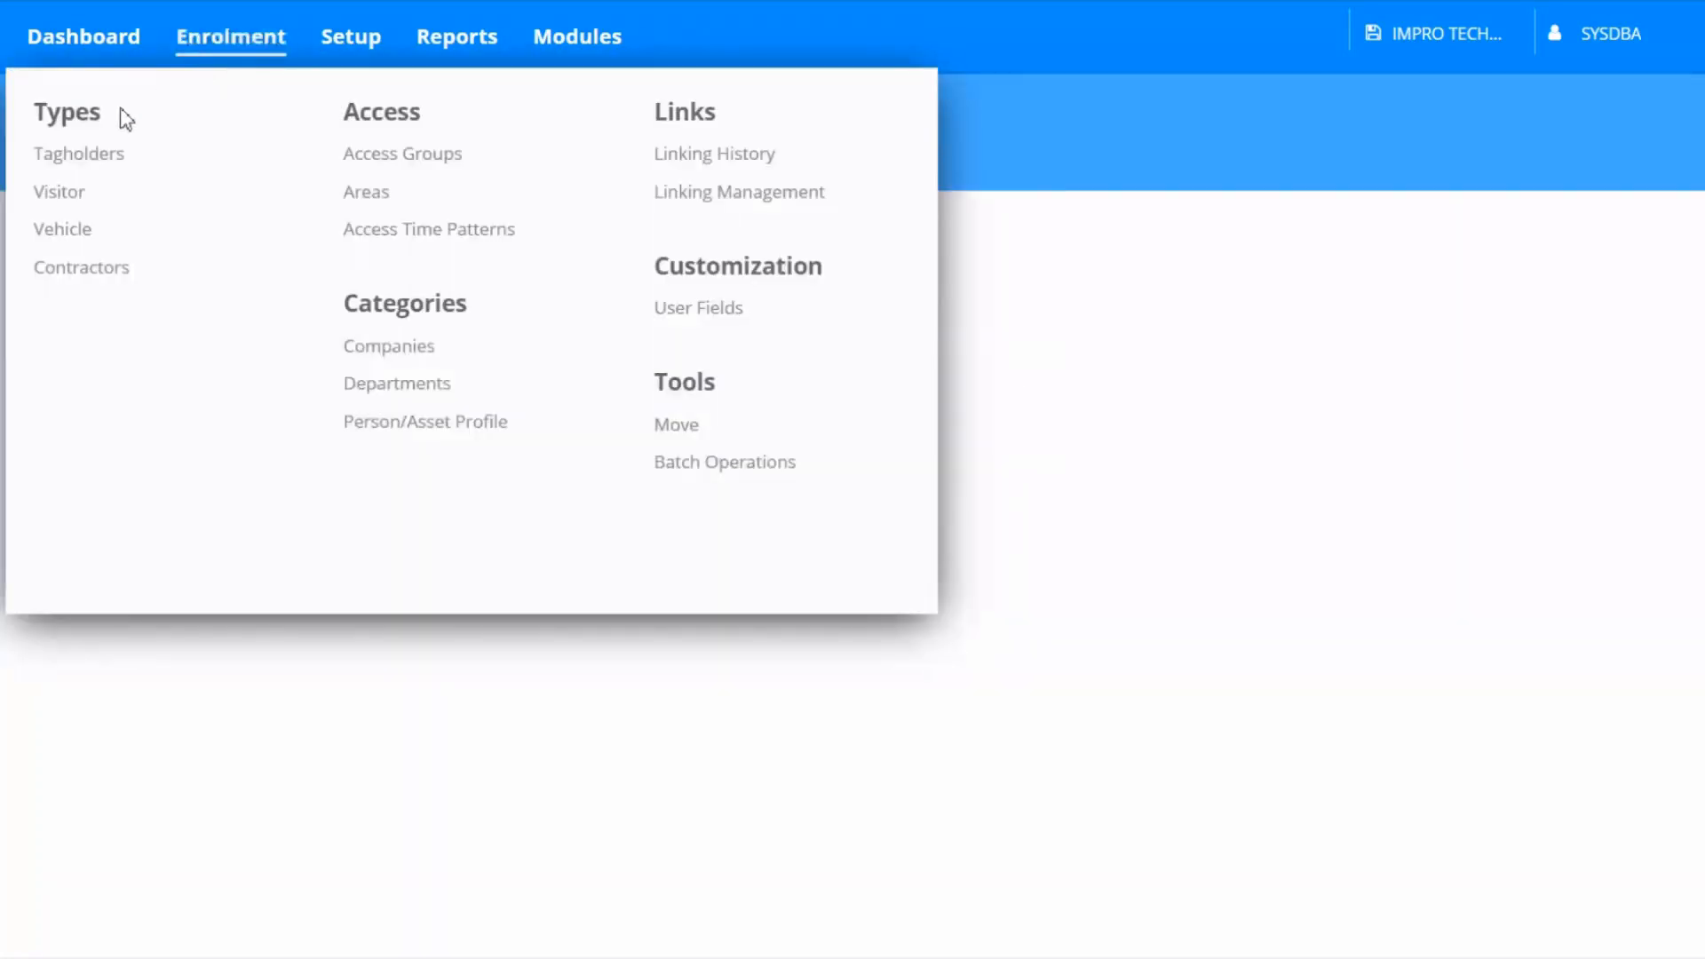
click(94, 158)
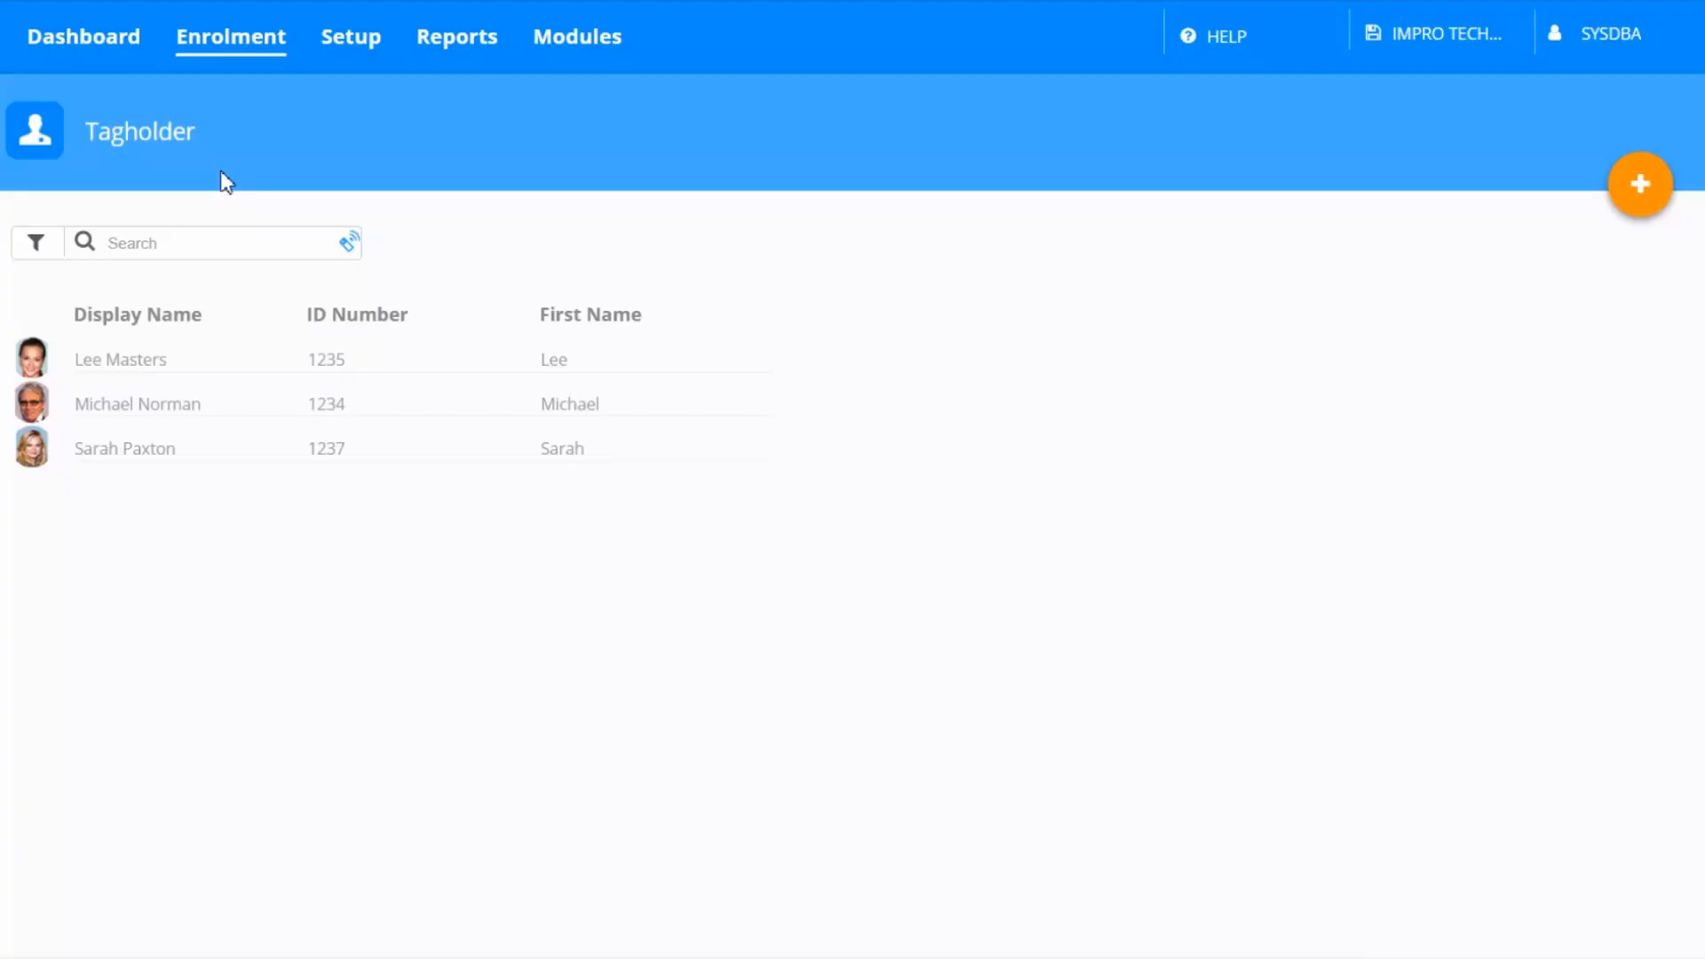
click(1634, 188)
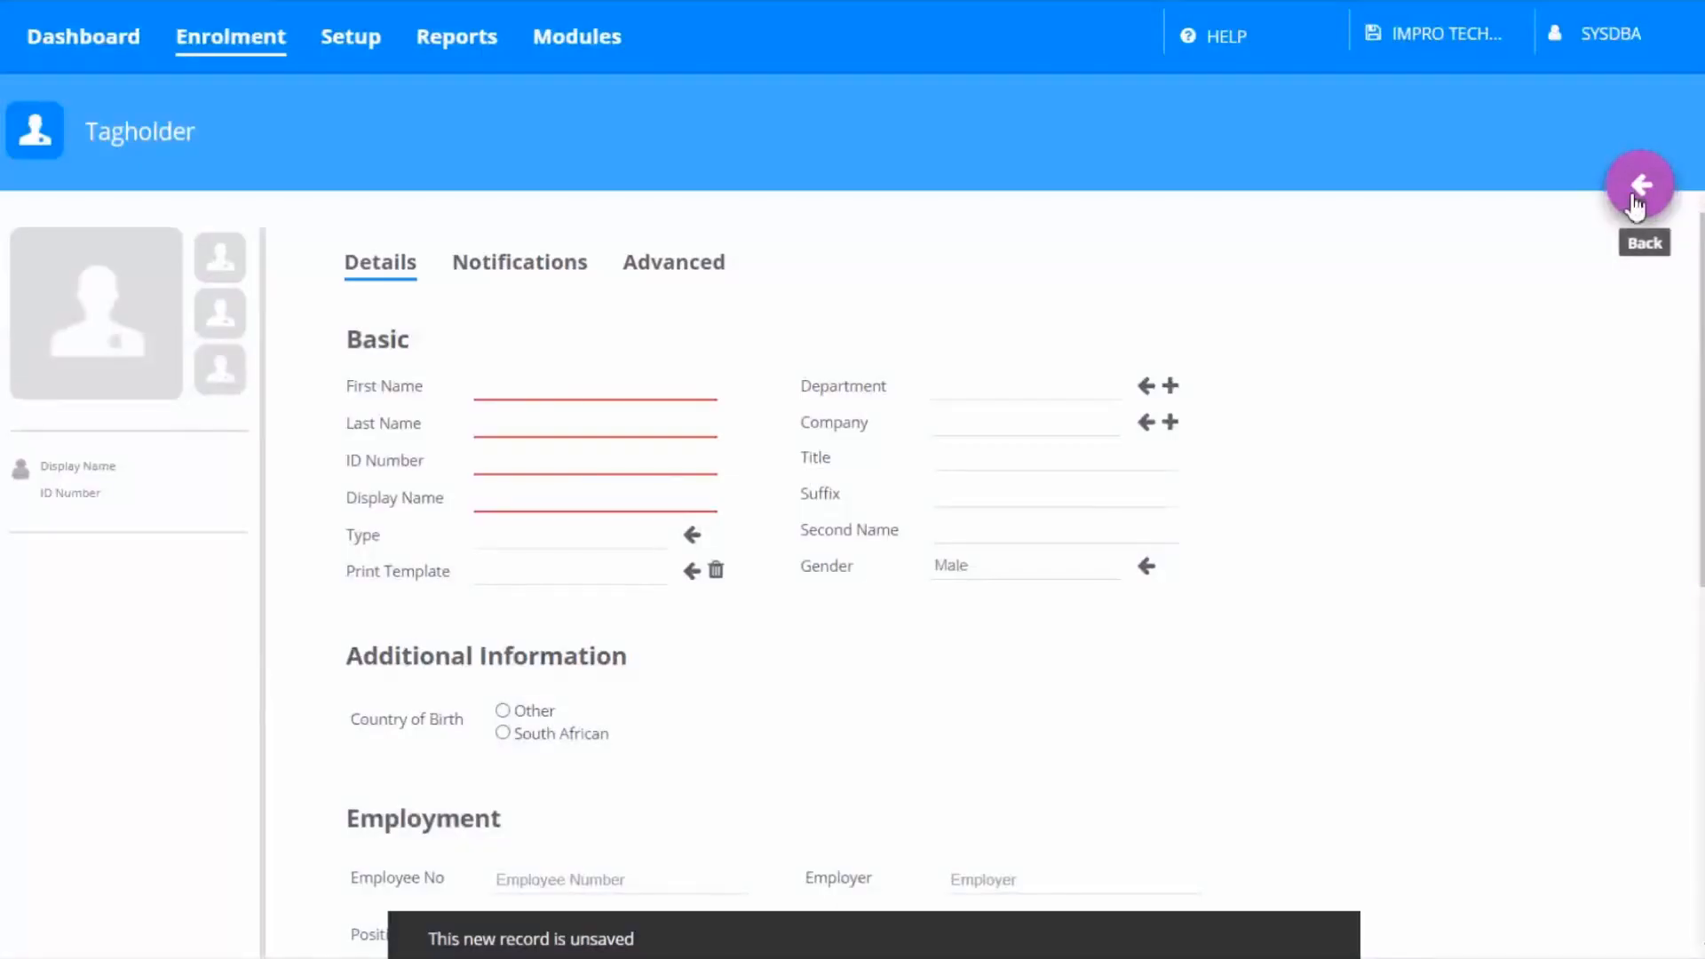
click(566, 386)
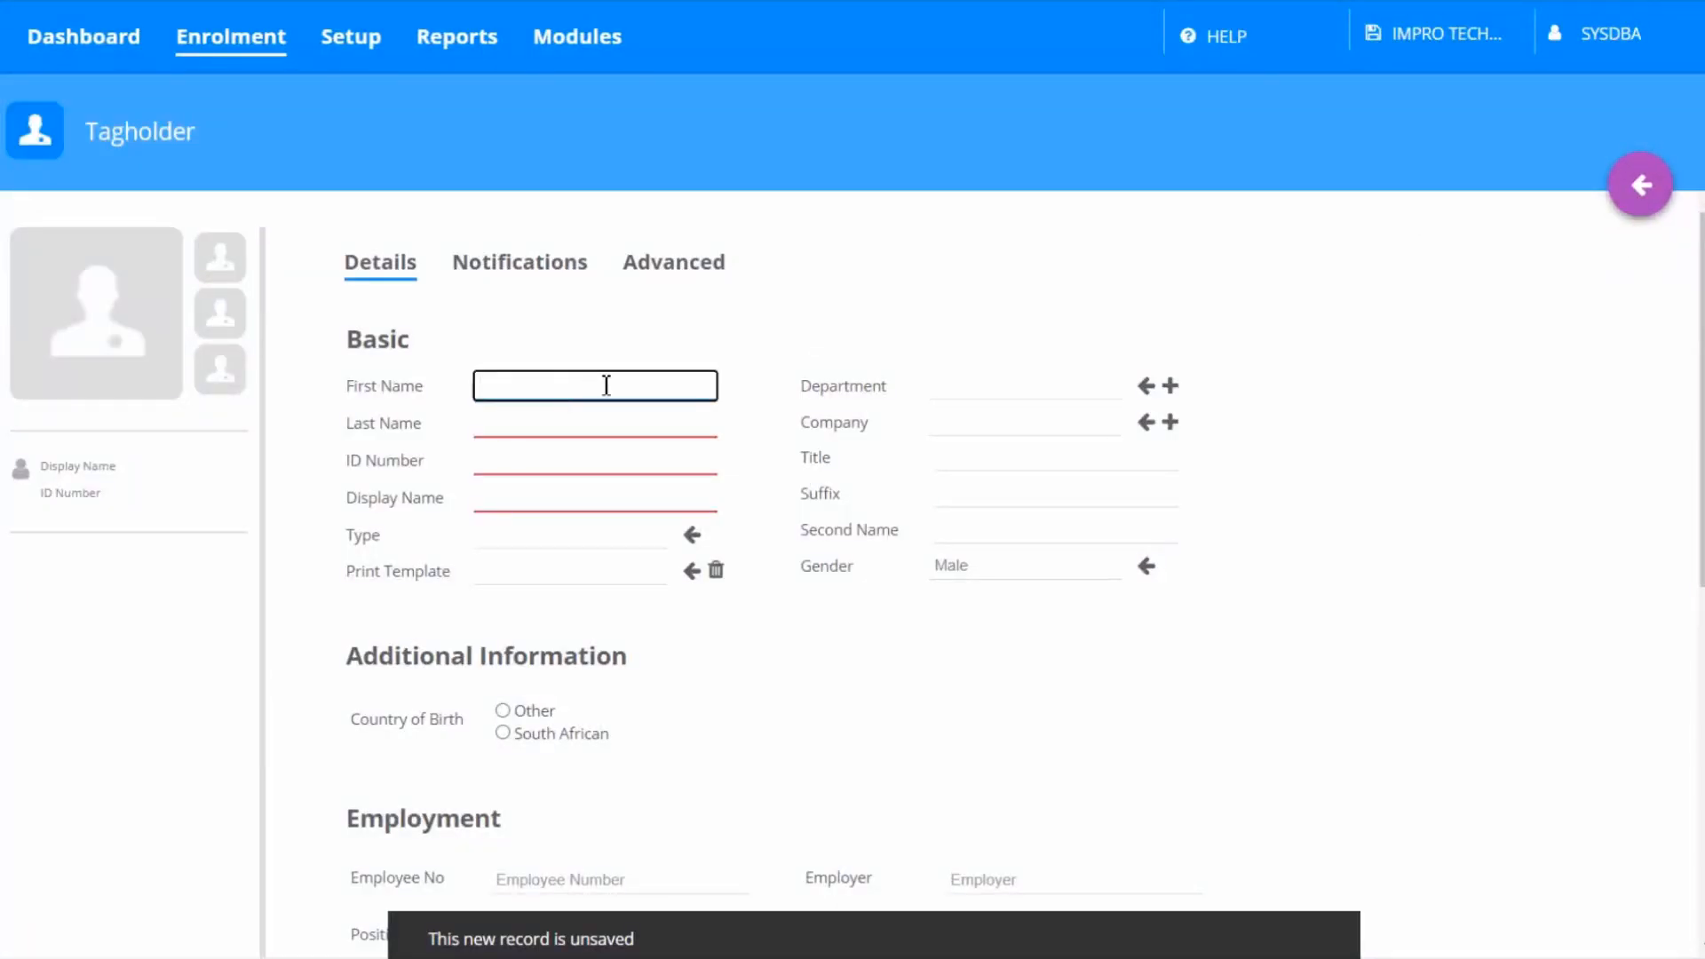
text(Emerg)
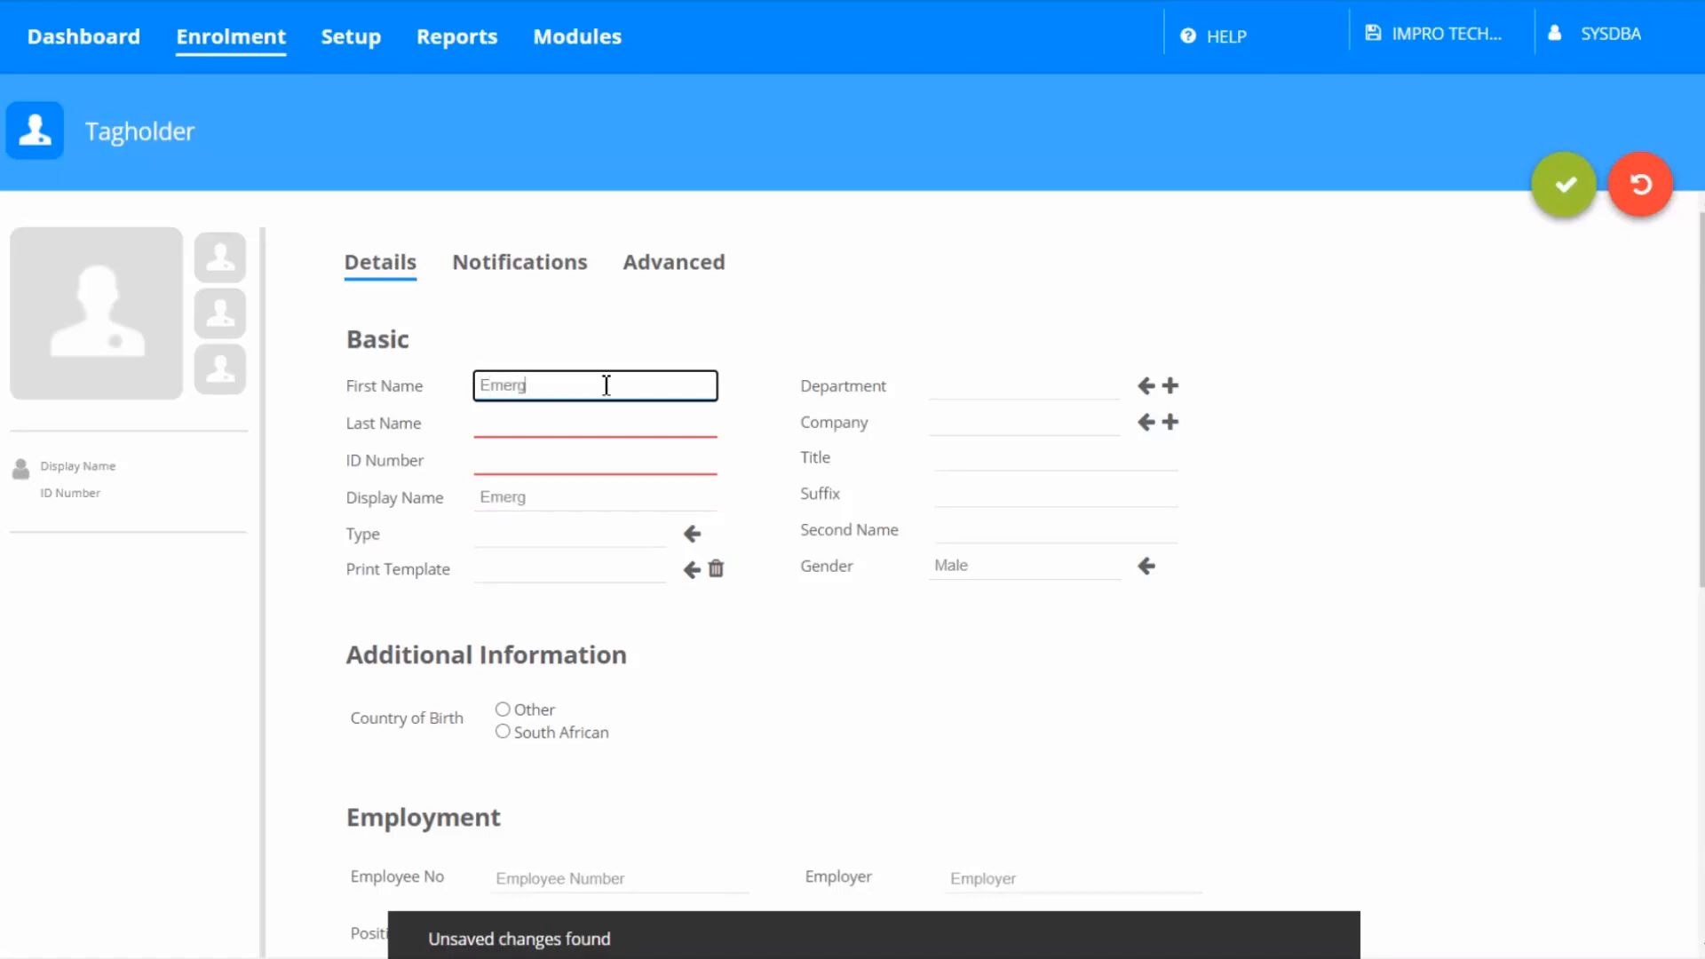
text(ency)
click(591, 417)
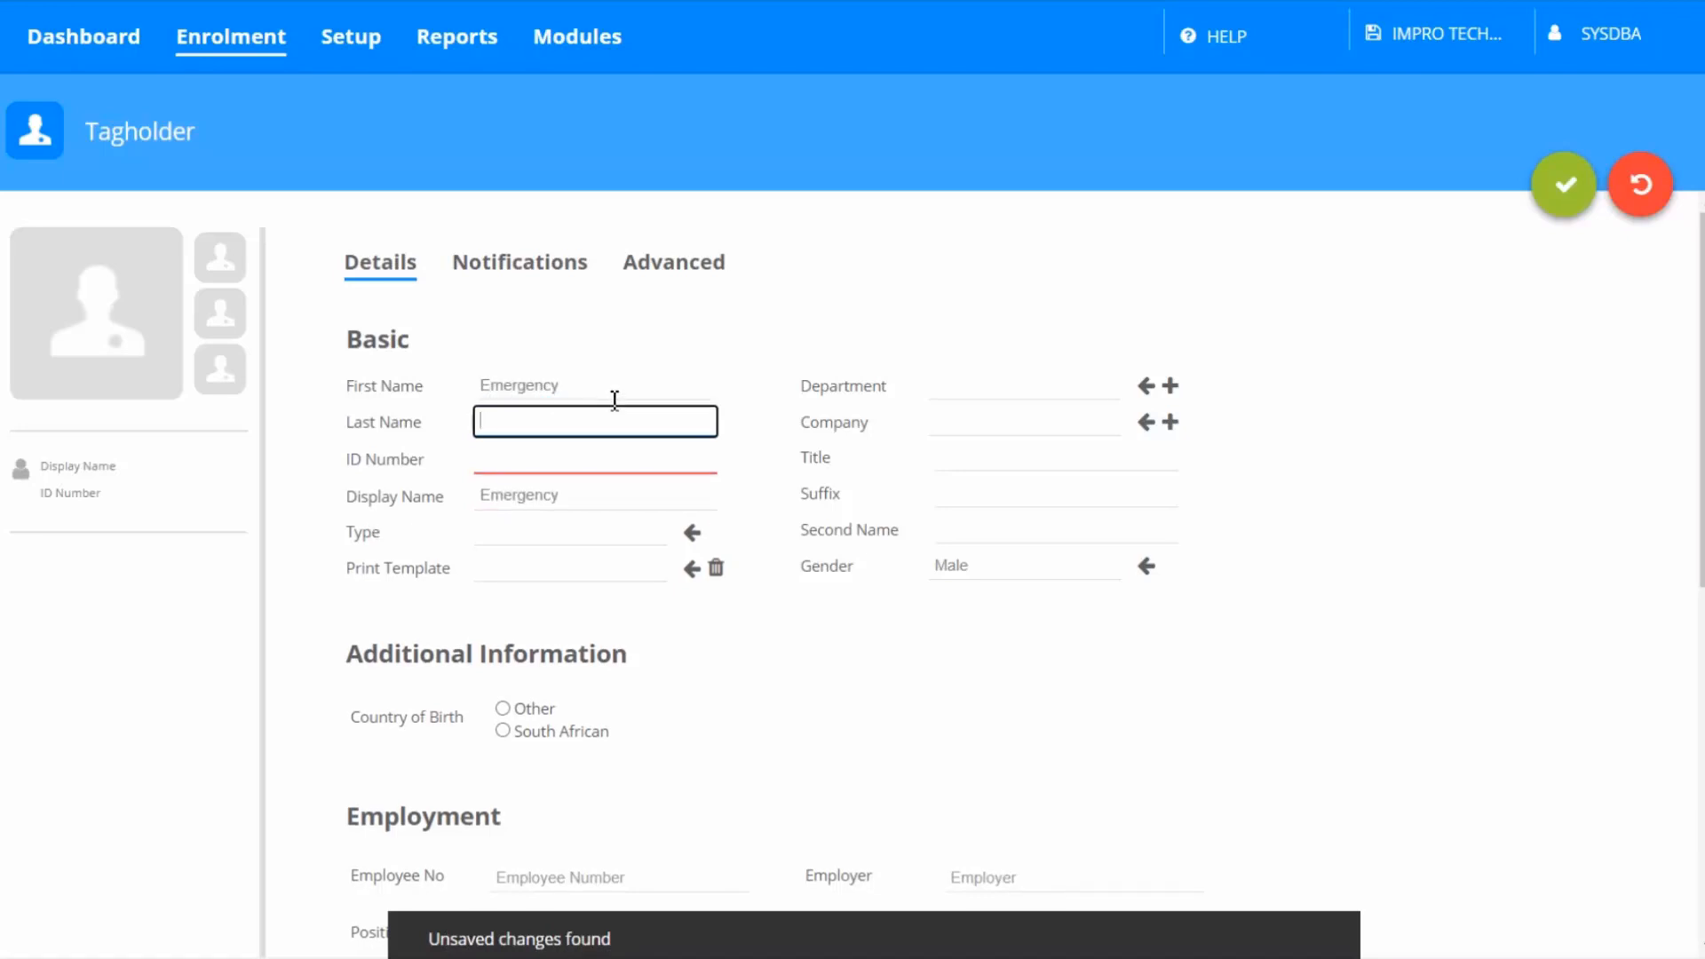
text(Tag)
click(610, 456)
text(911)
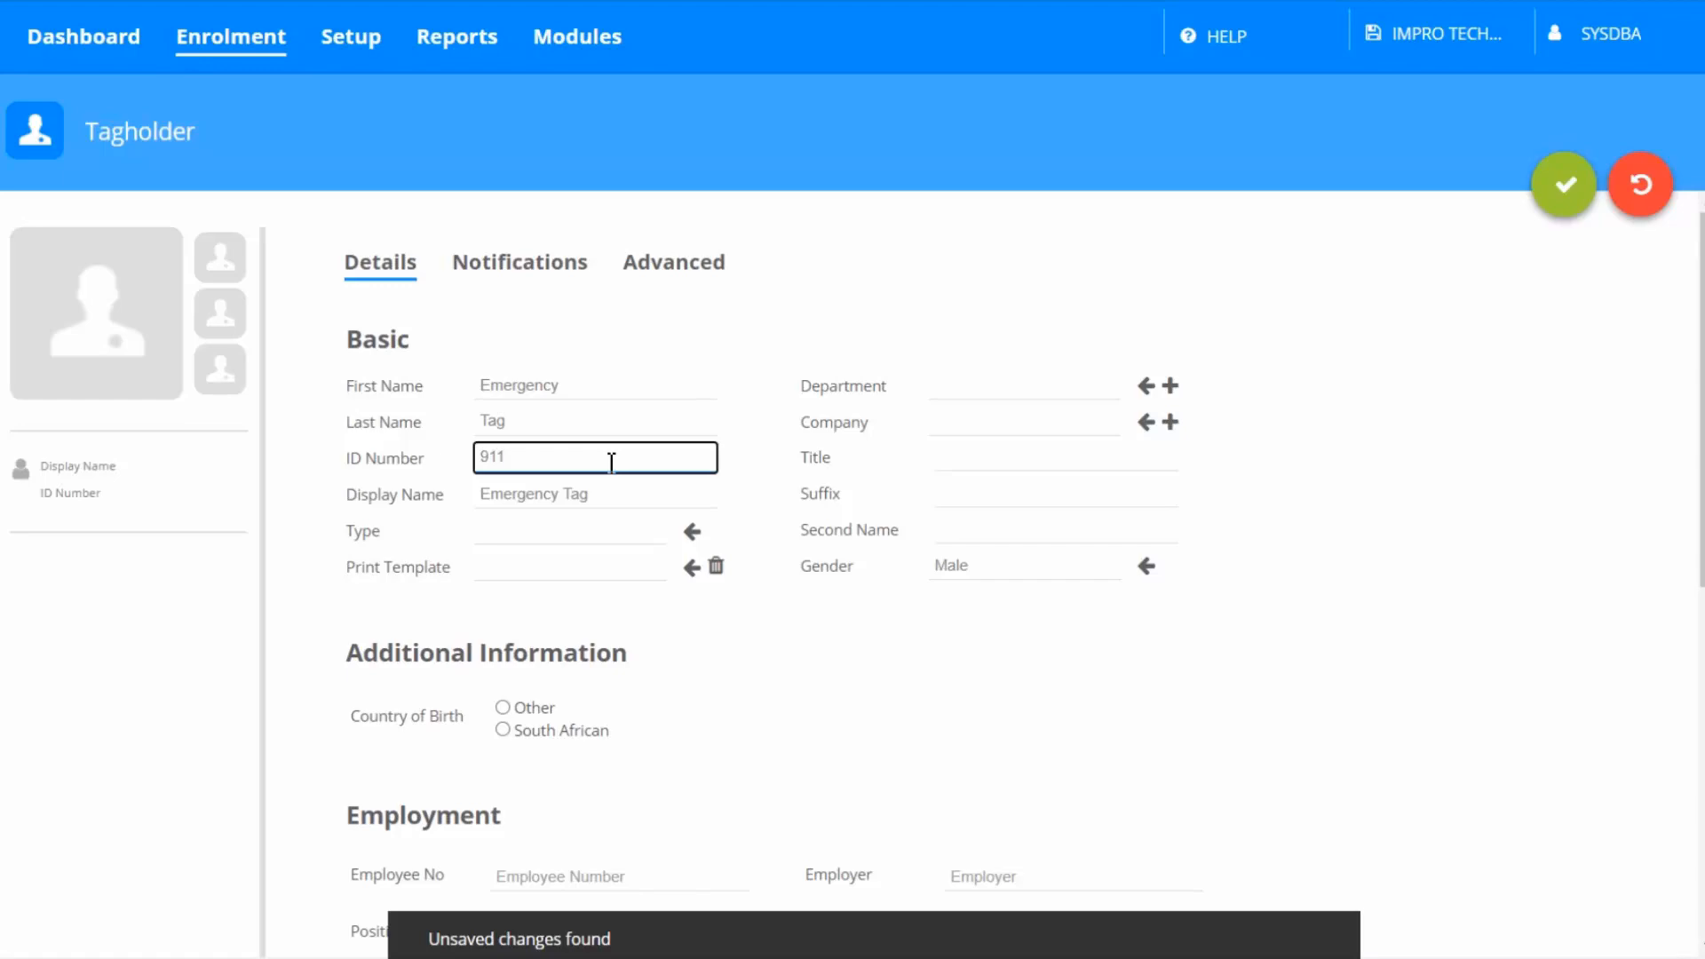
click(1561, 191)
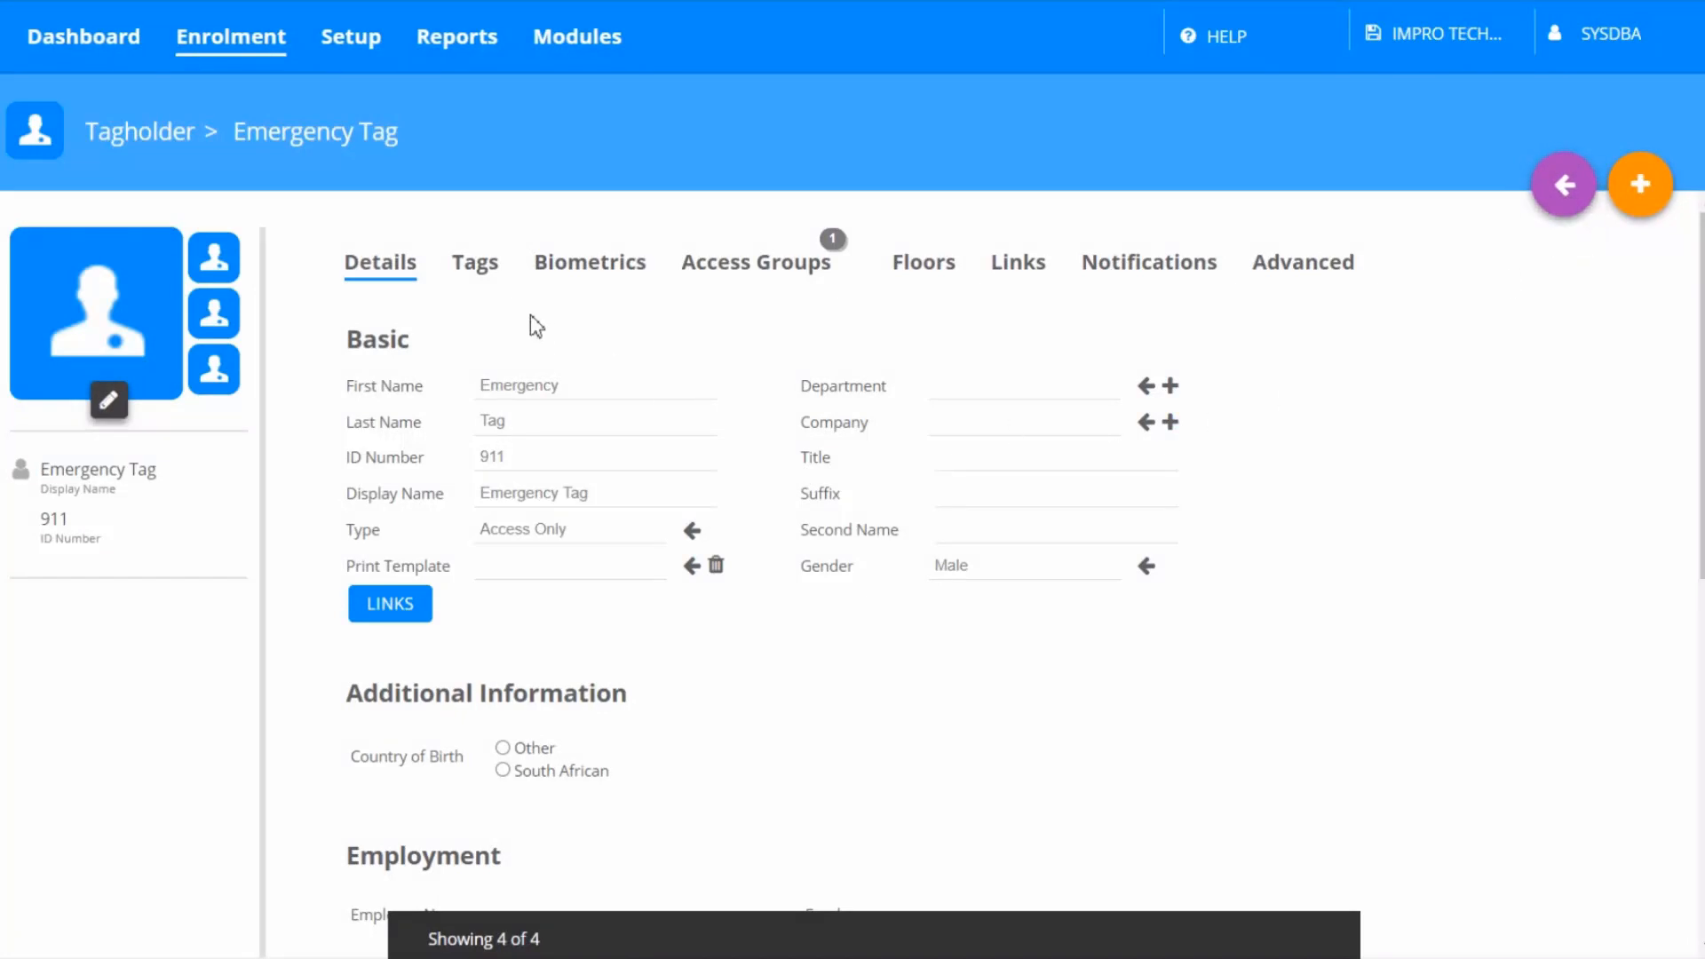
Enrol a card tag for the Emergency Tag tagholder via MDE, saved as a favourite, with tag status Special Event 1
click(486, 275)
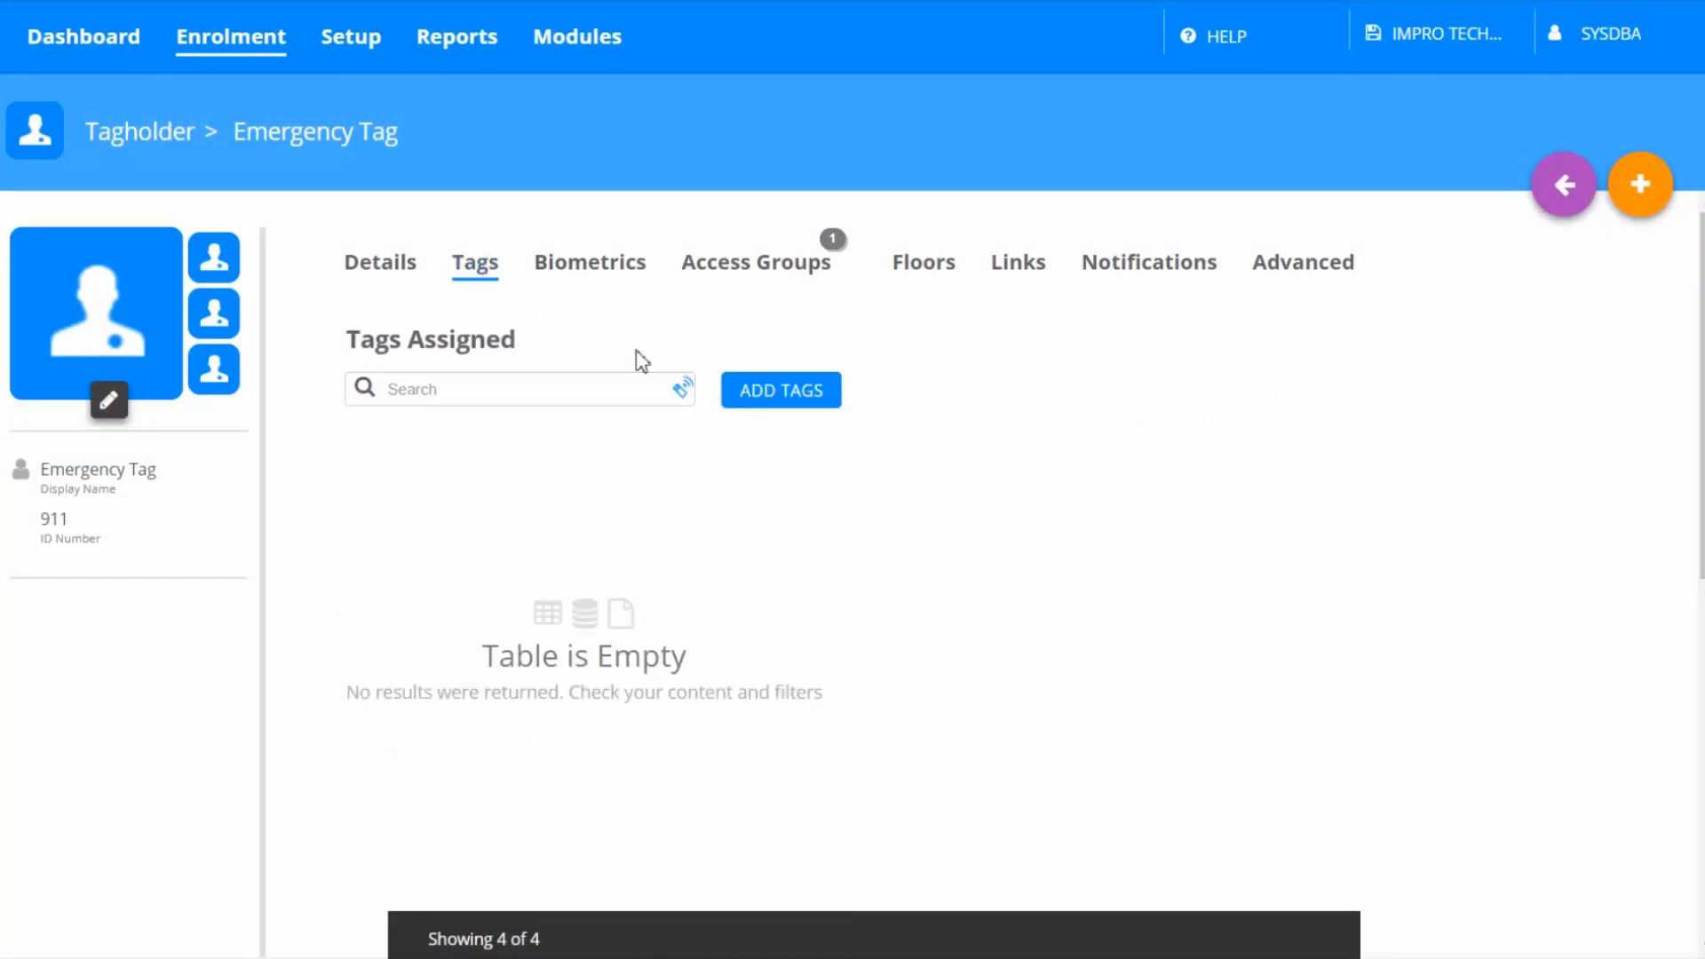
click(793, 404)
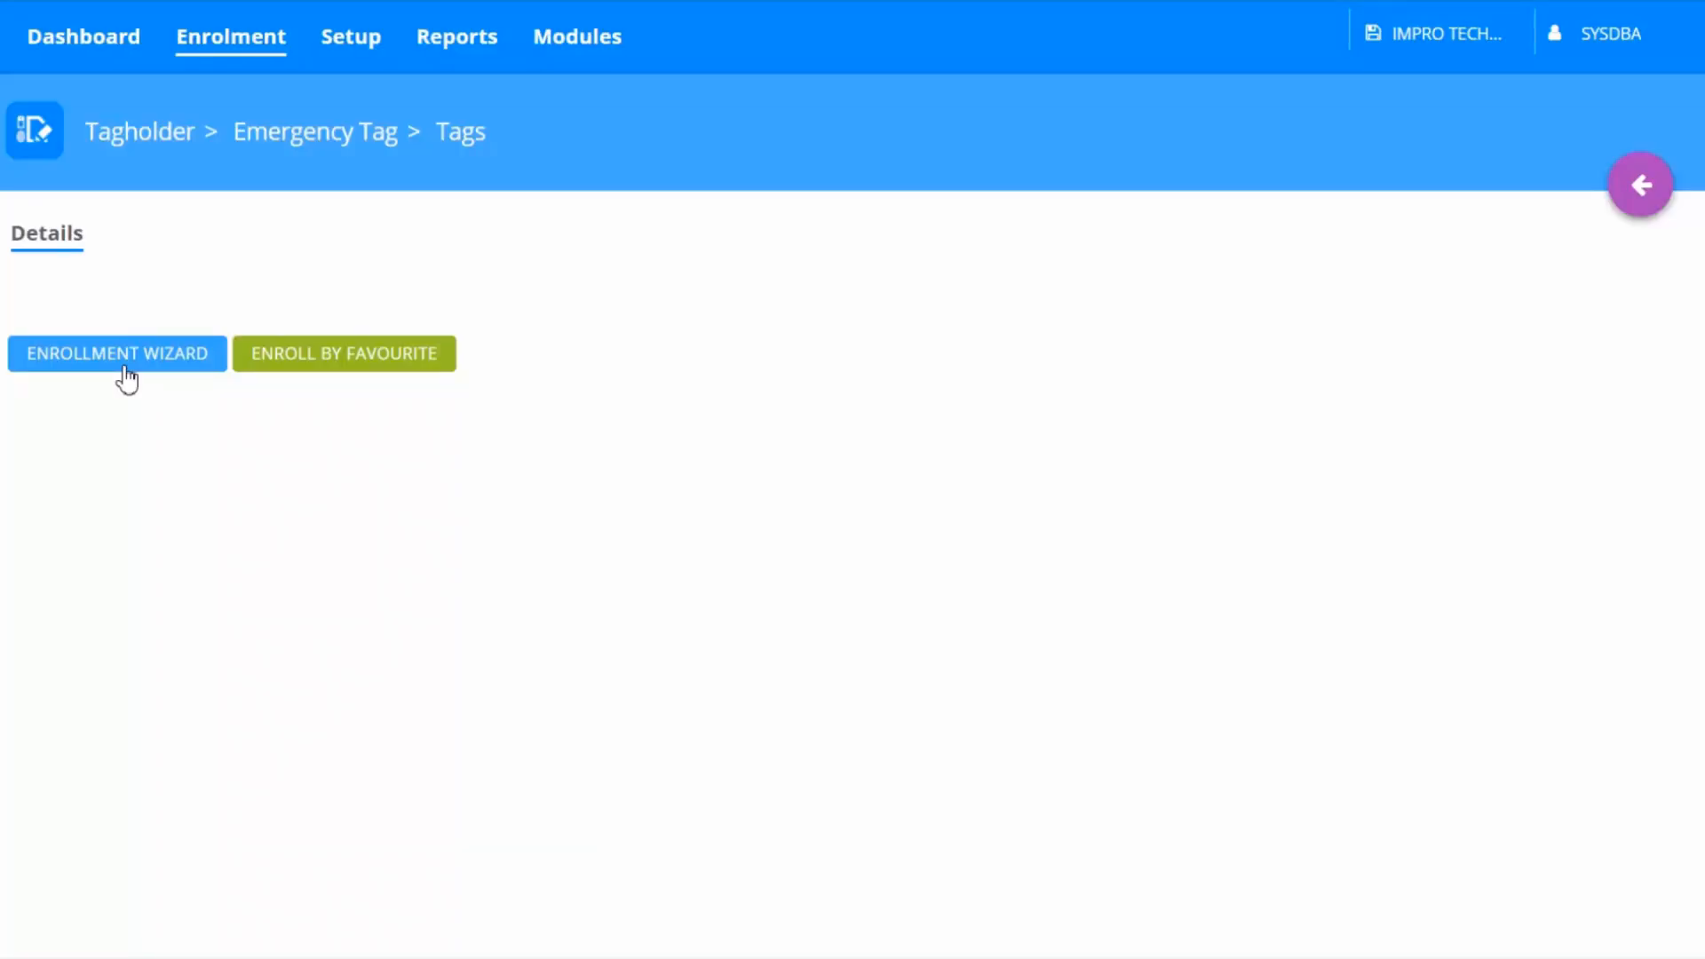
click(125, 373)
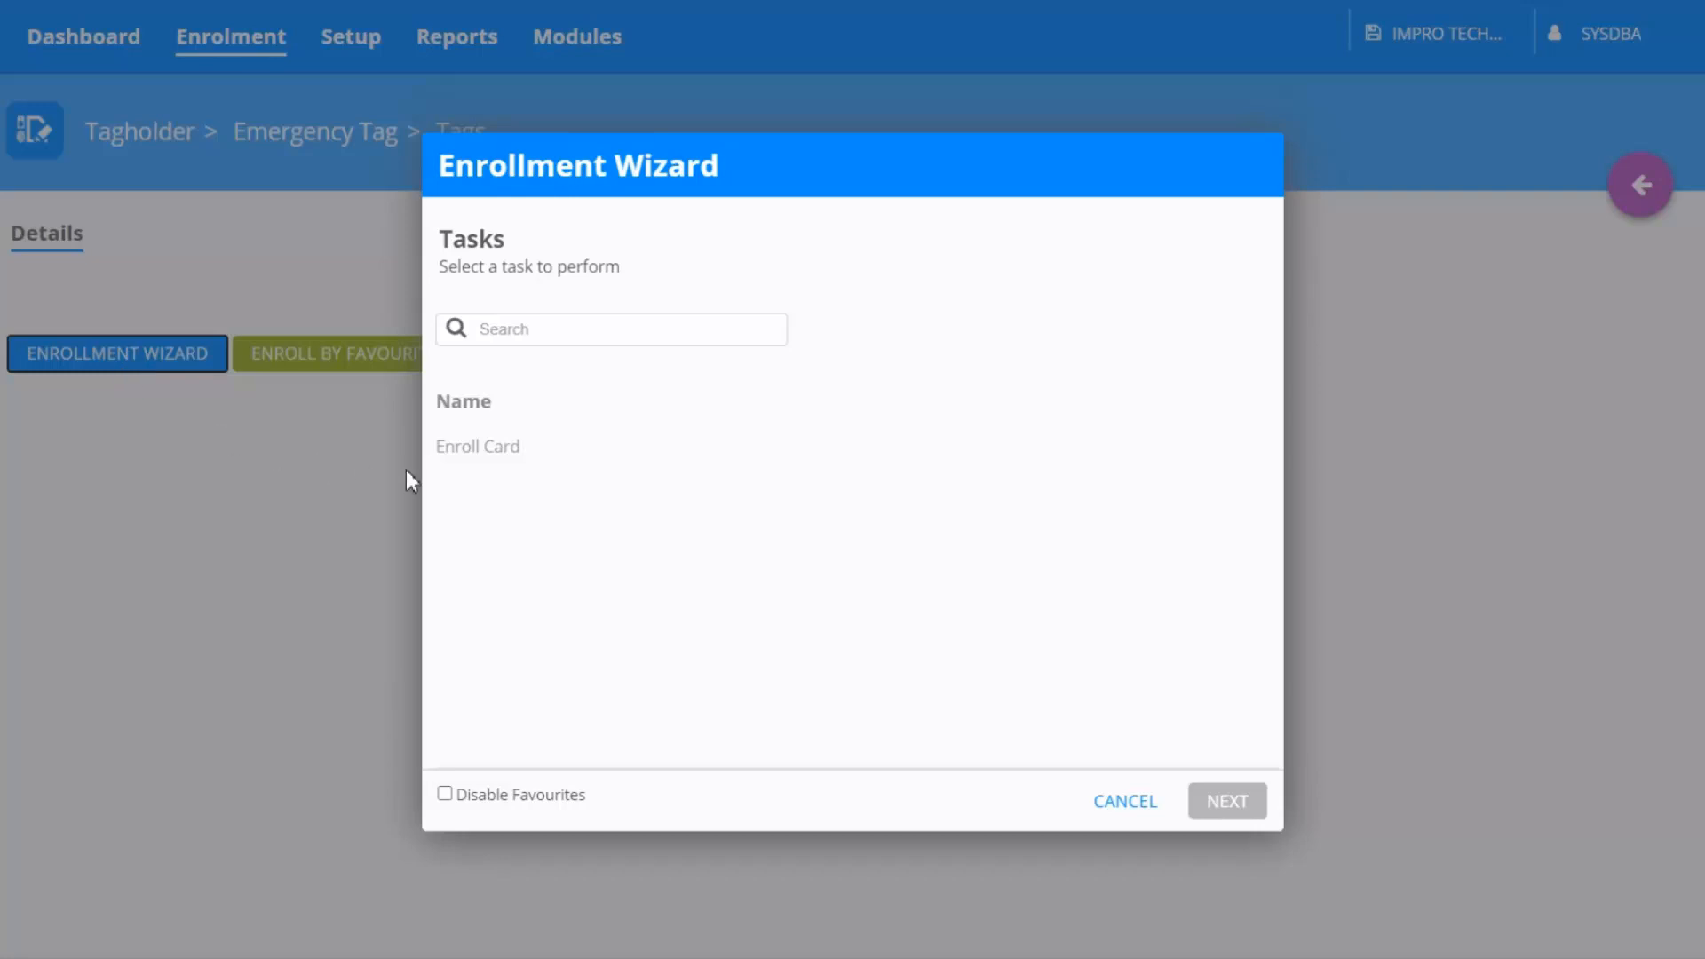
click(477, 465)
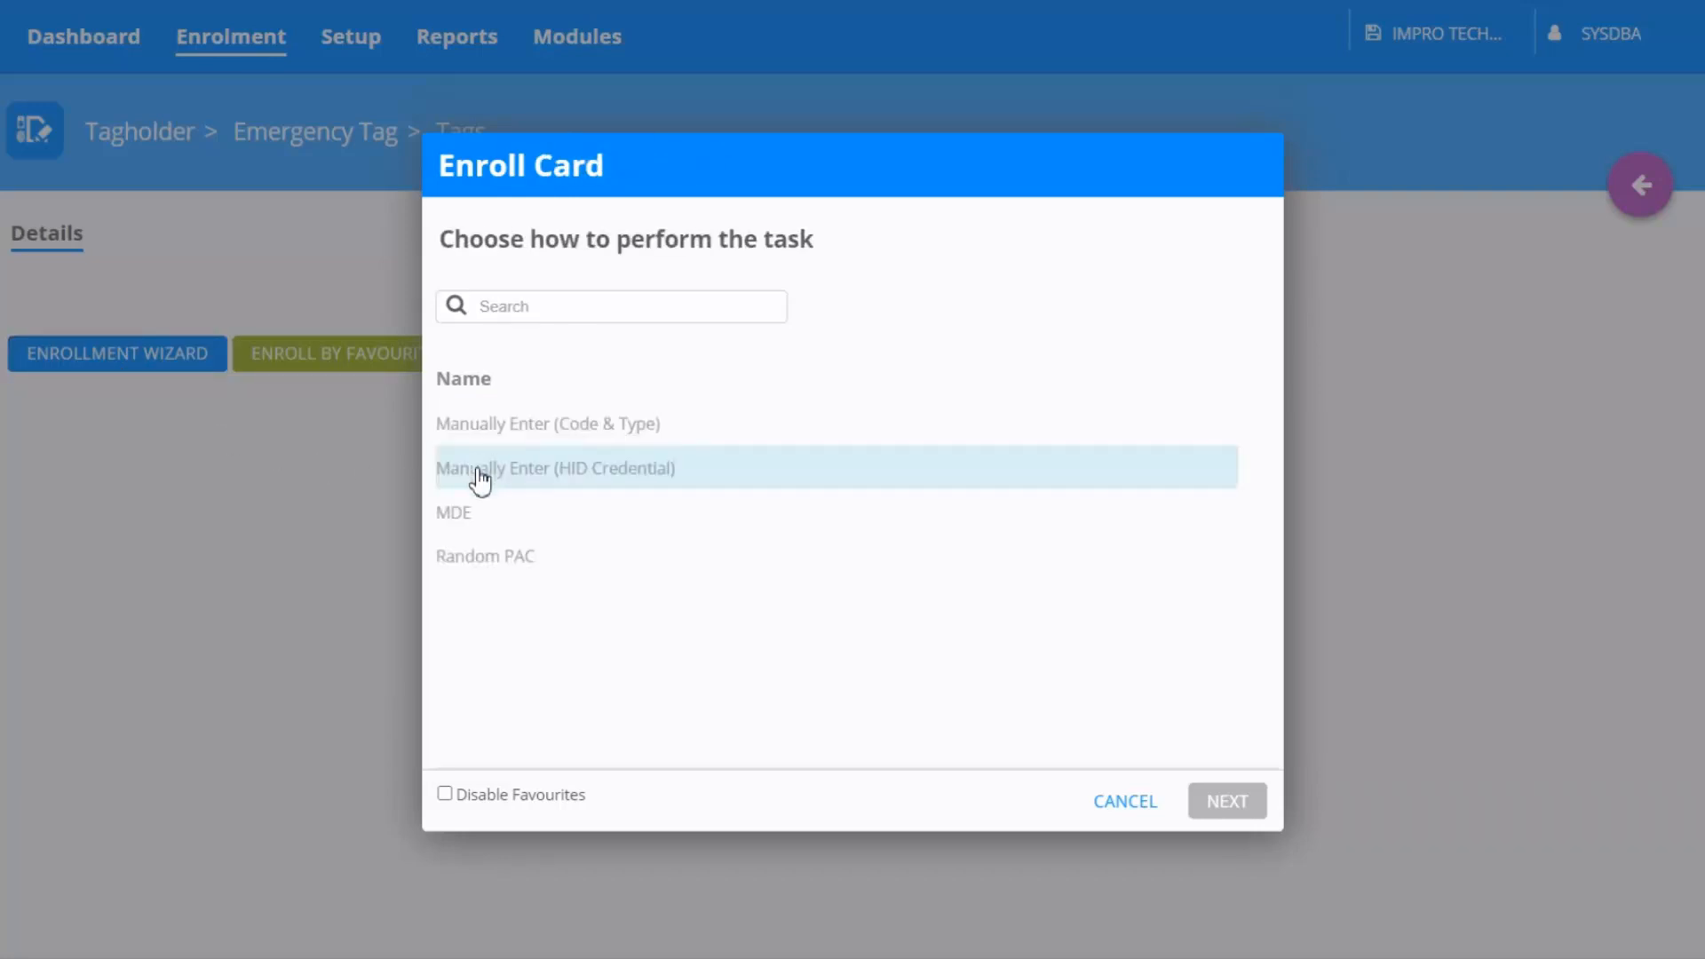
click(482, 524)
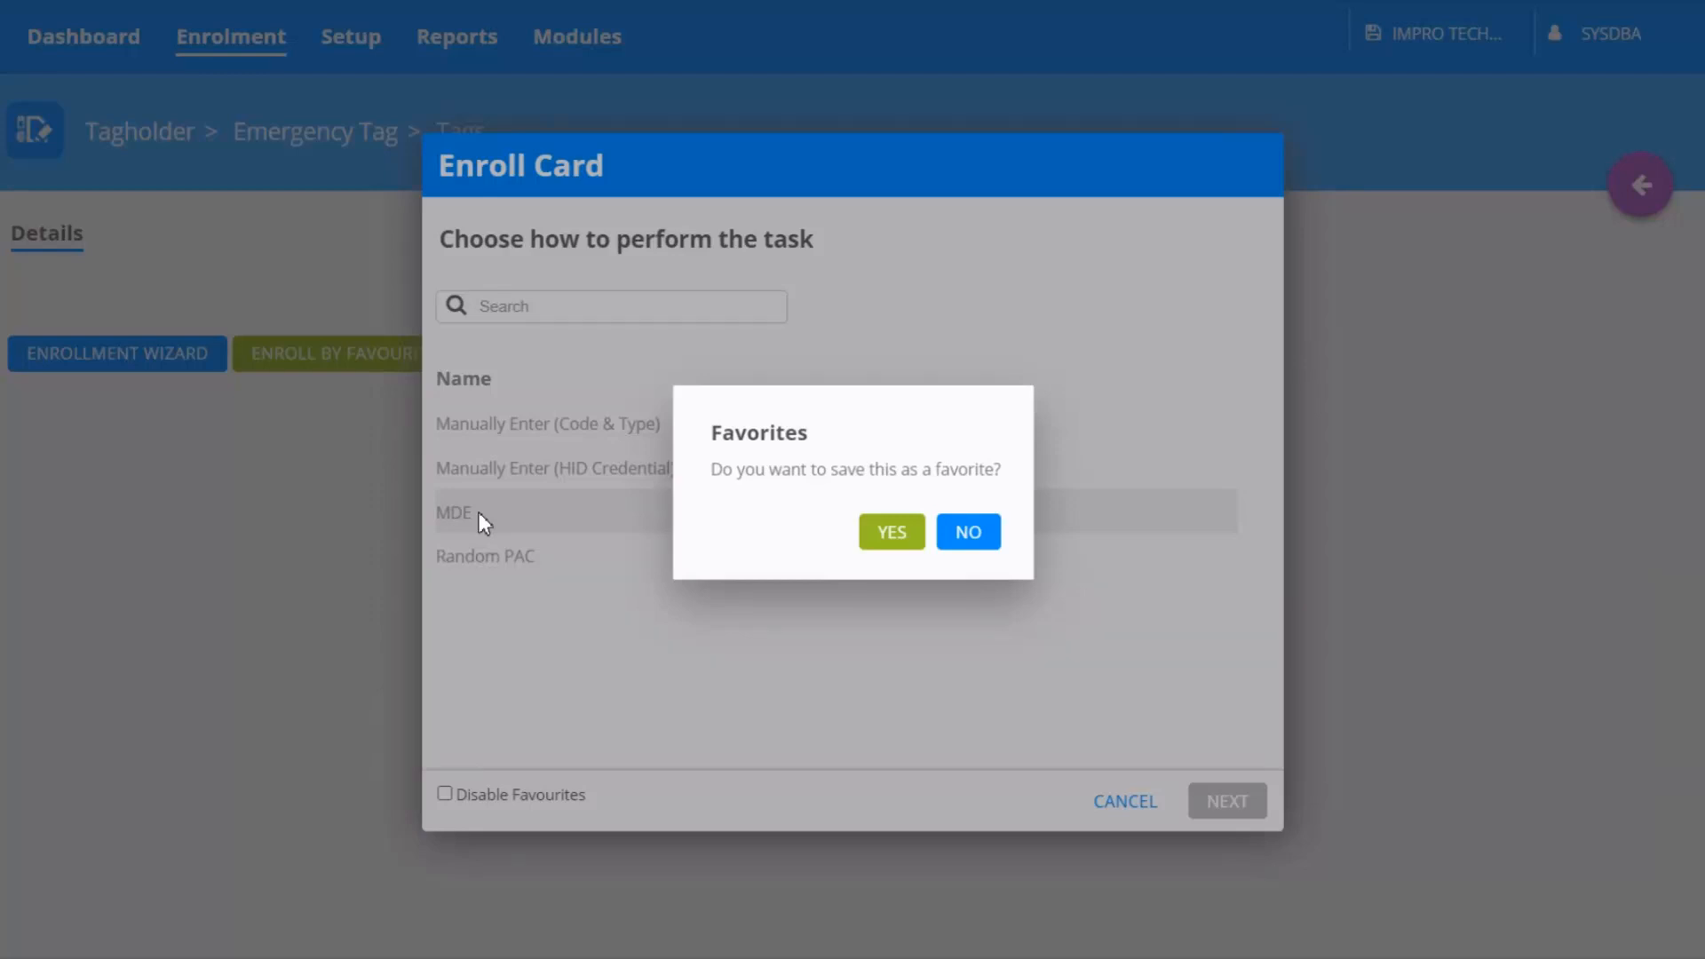
click(882, 542)
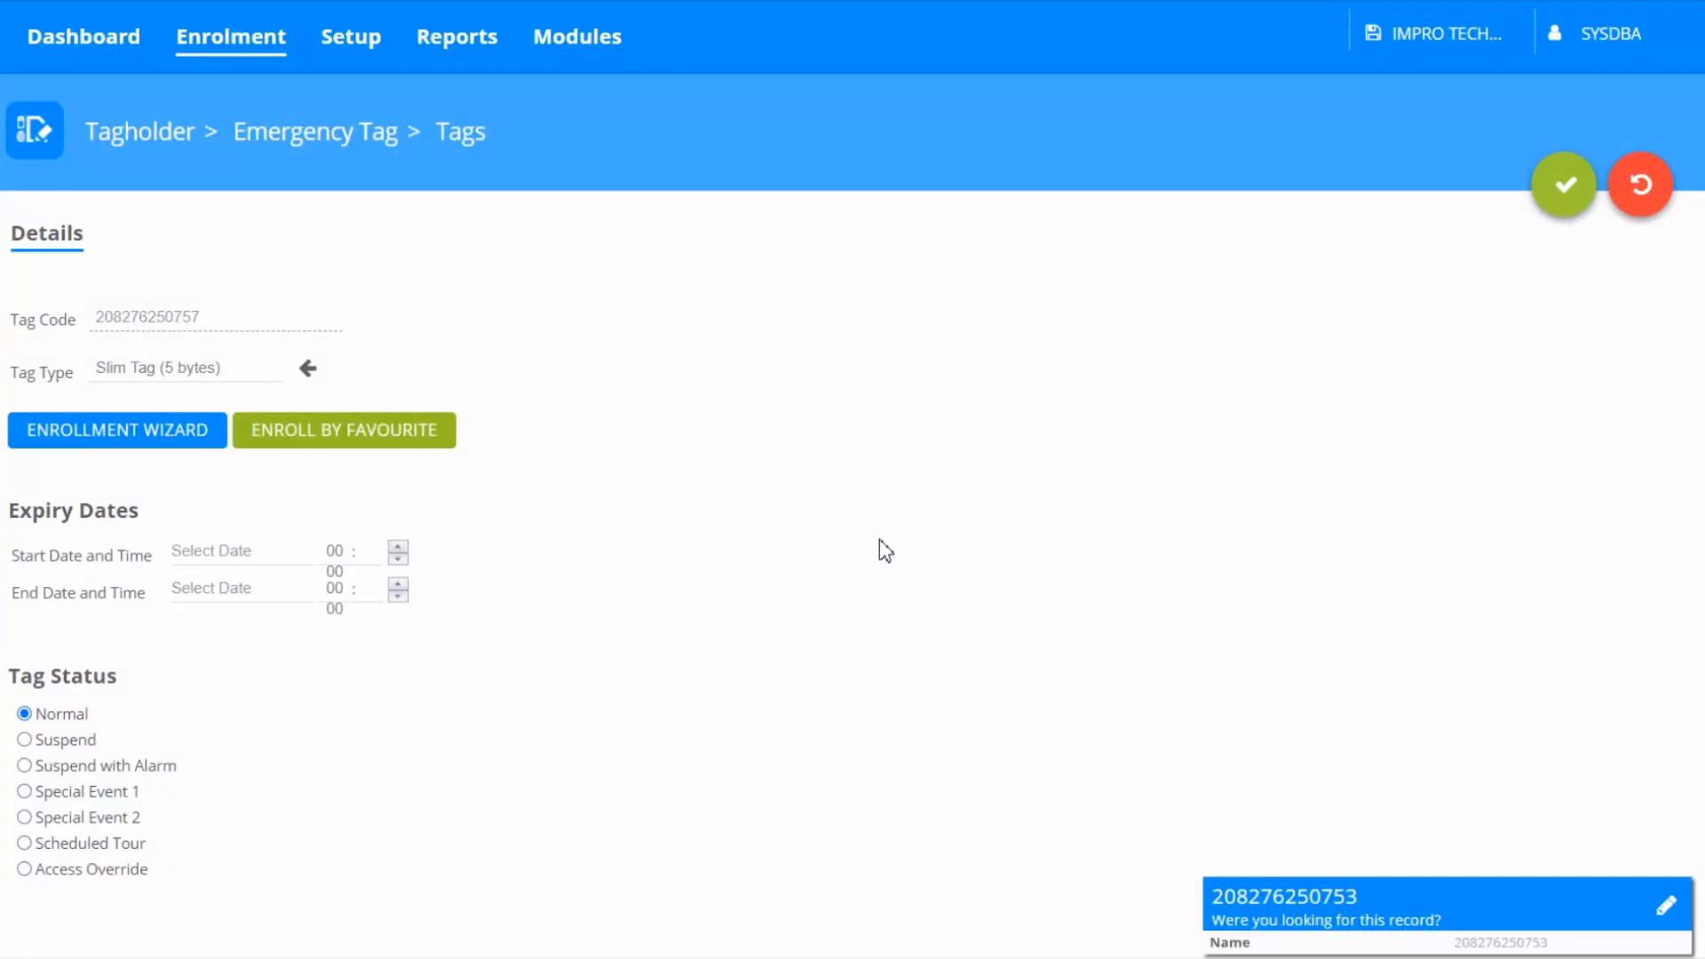
click(24, 792)
click(1545, 201)
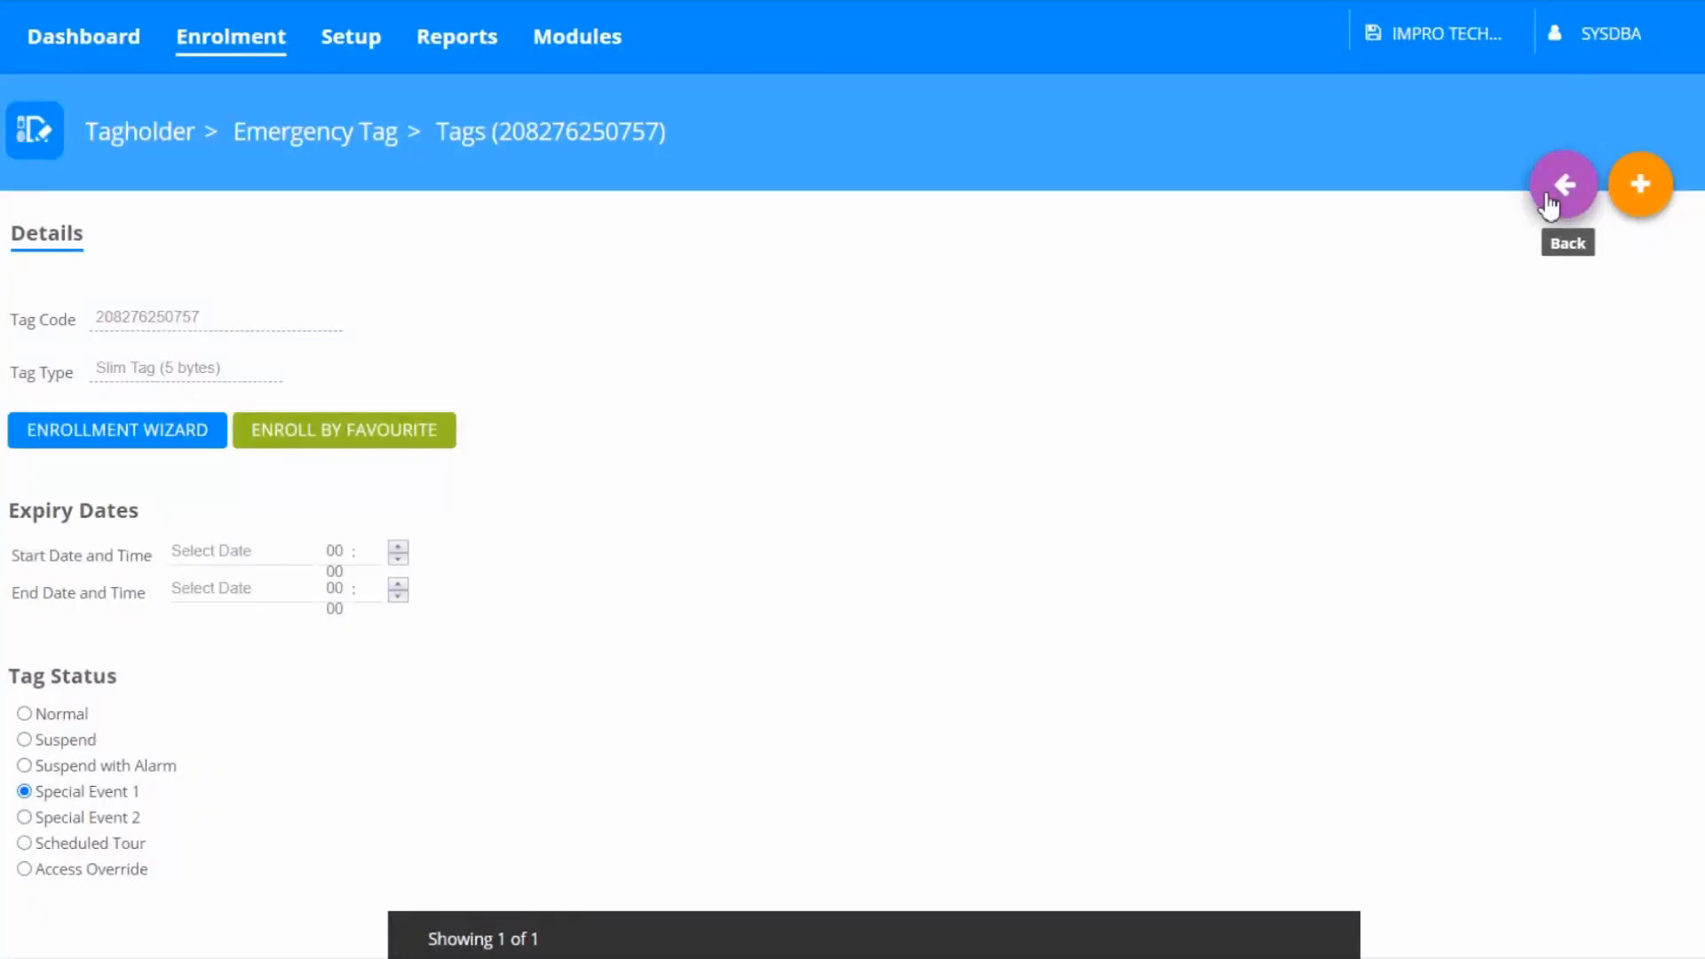
click(1547, 204)
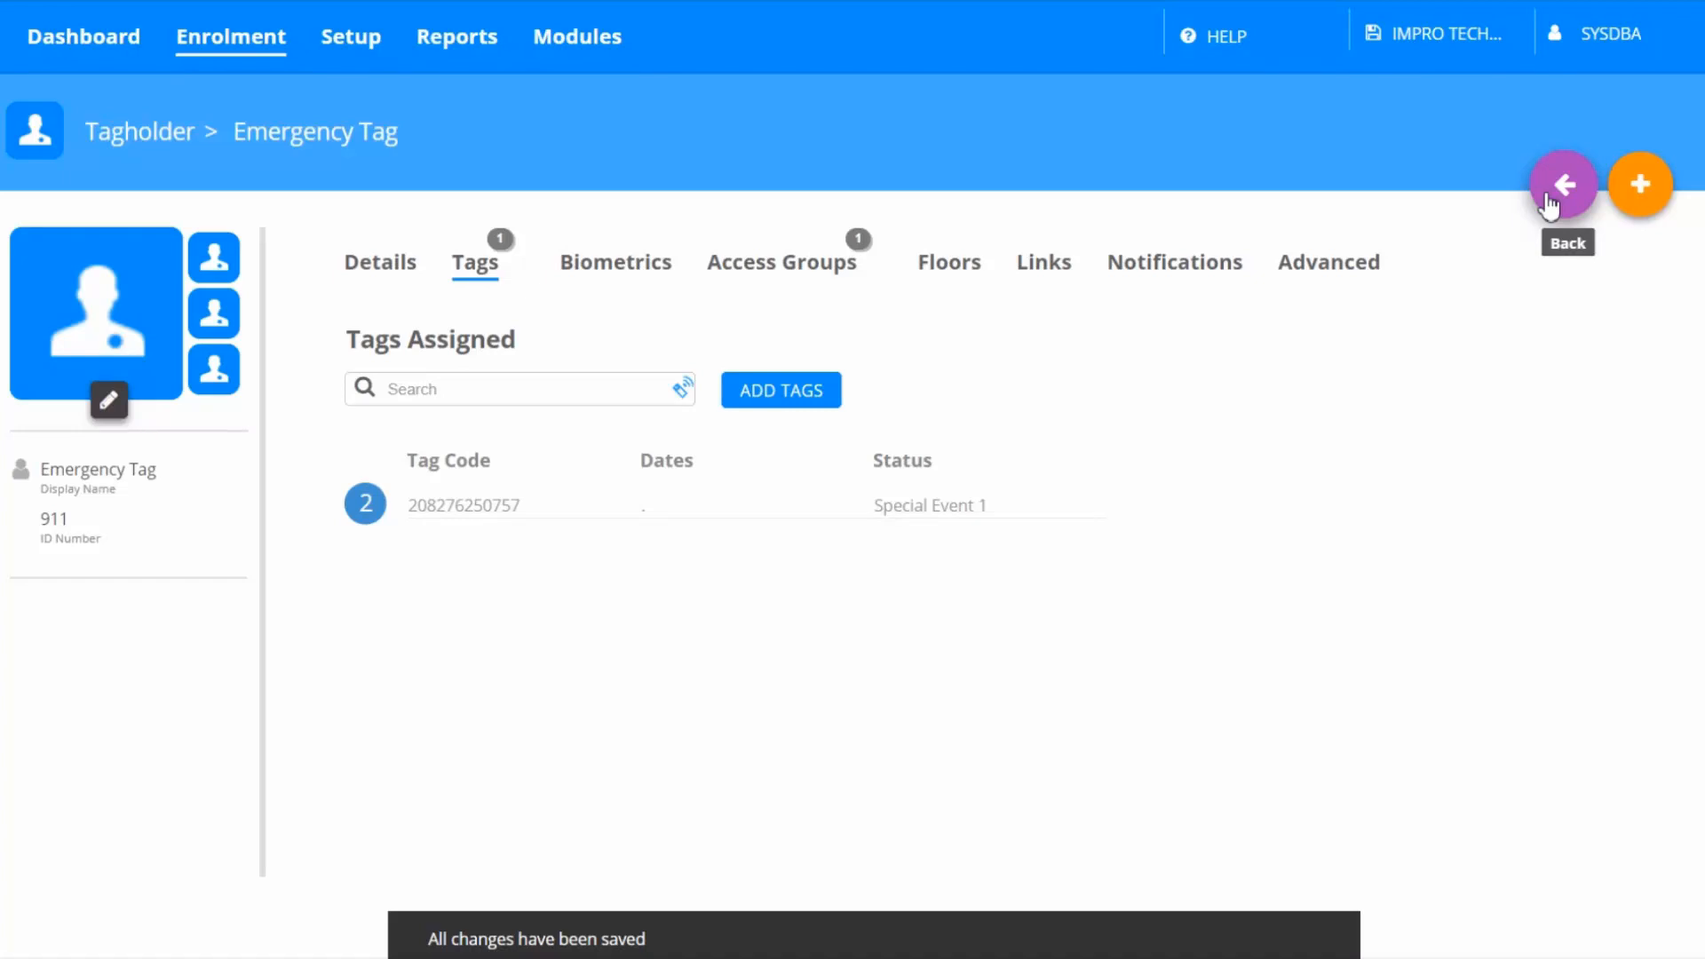
click(1345, 280)
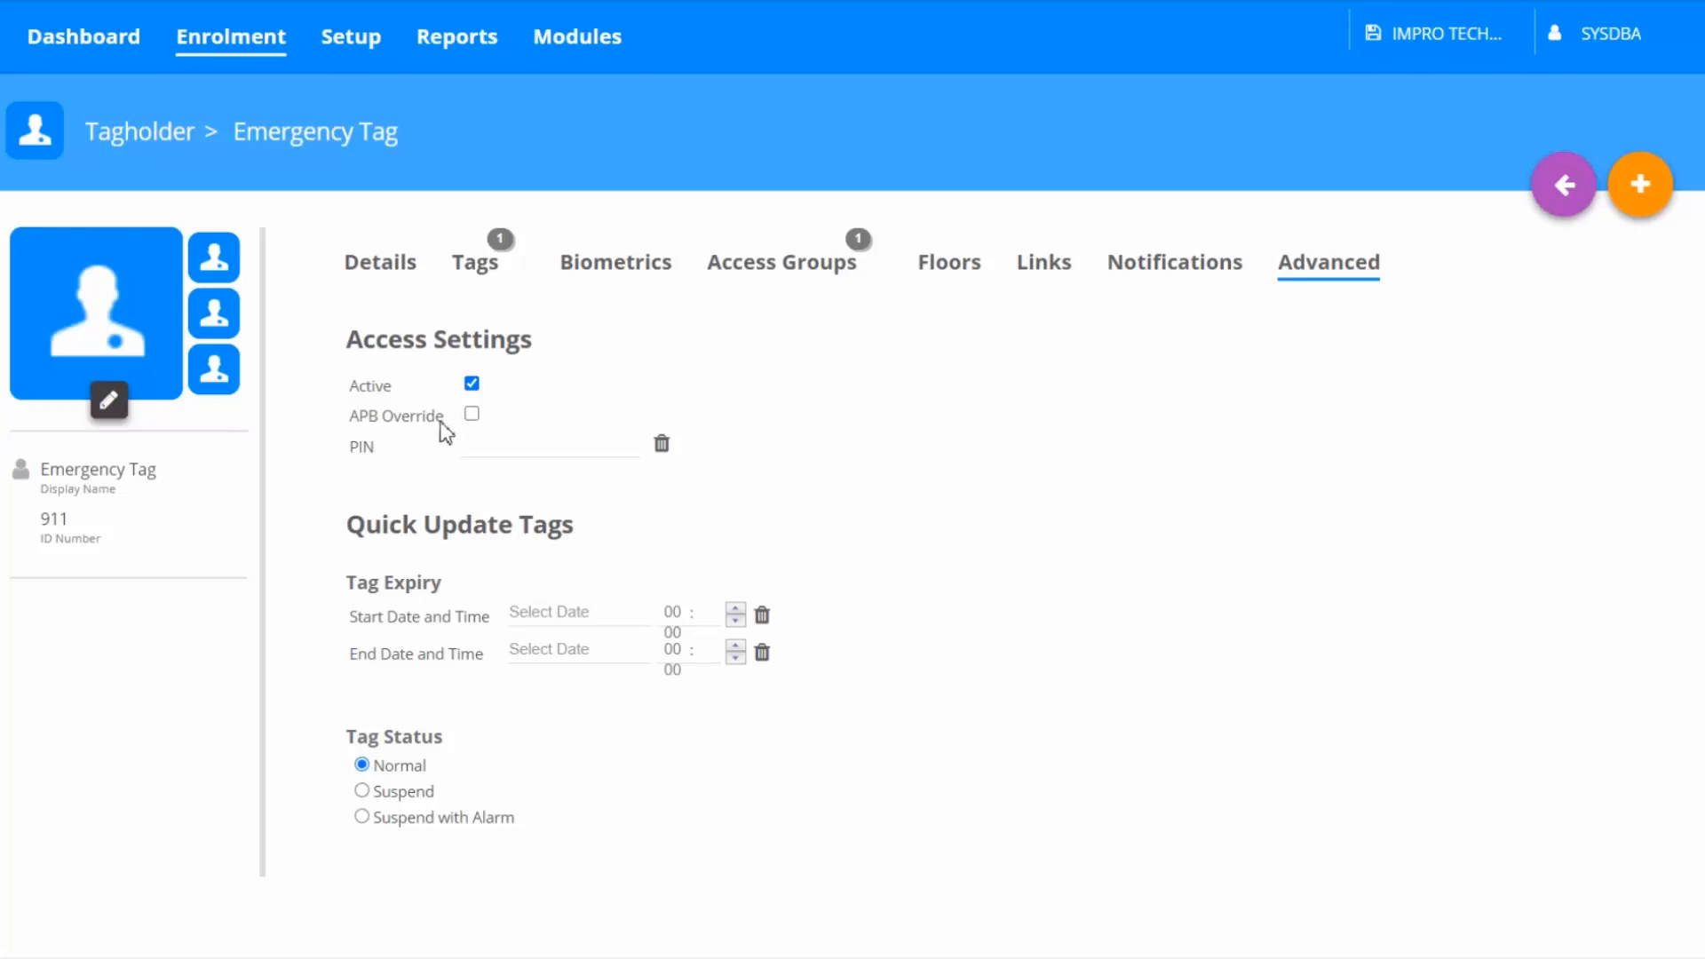
Add an action named Emergency On of type Emergency Mode, set to Enable, to the Default Controller profile and save it
click(352, 52)
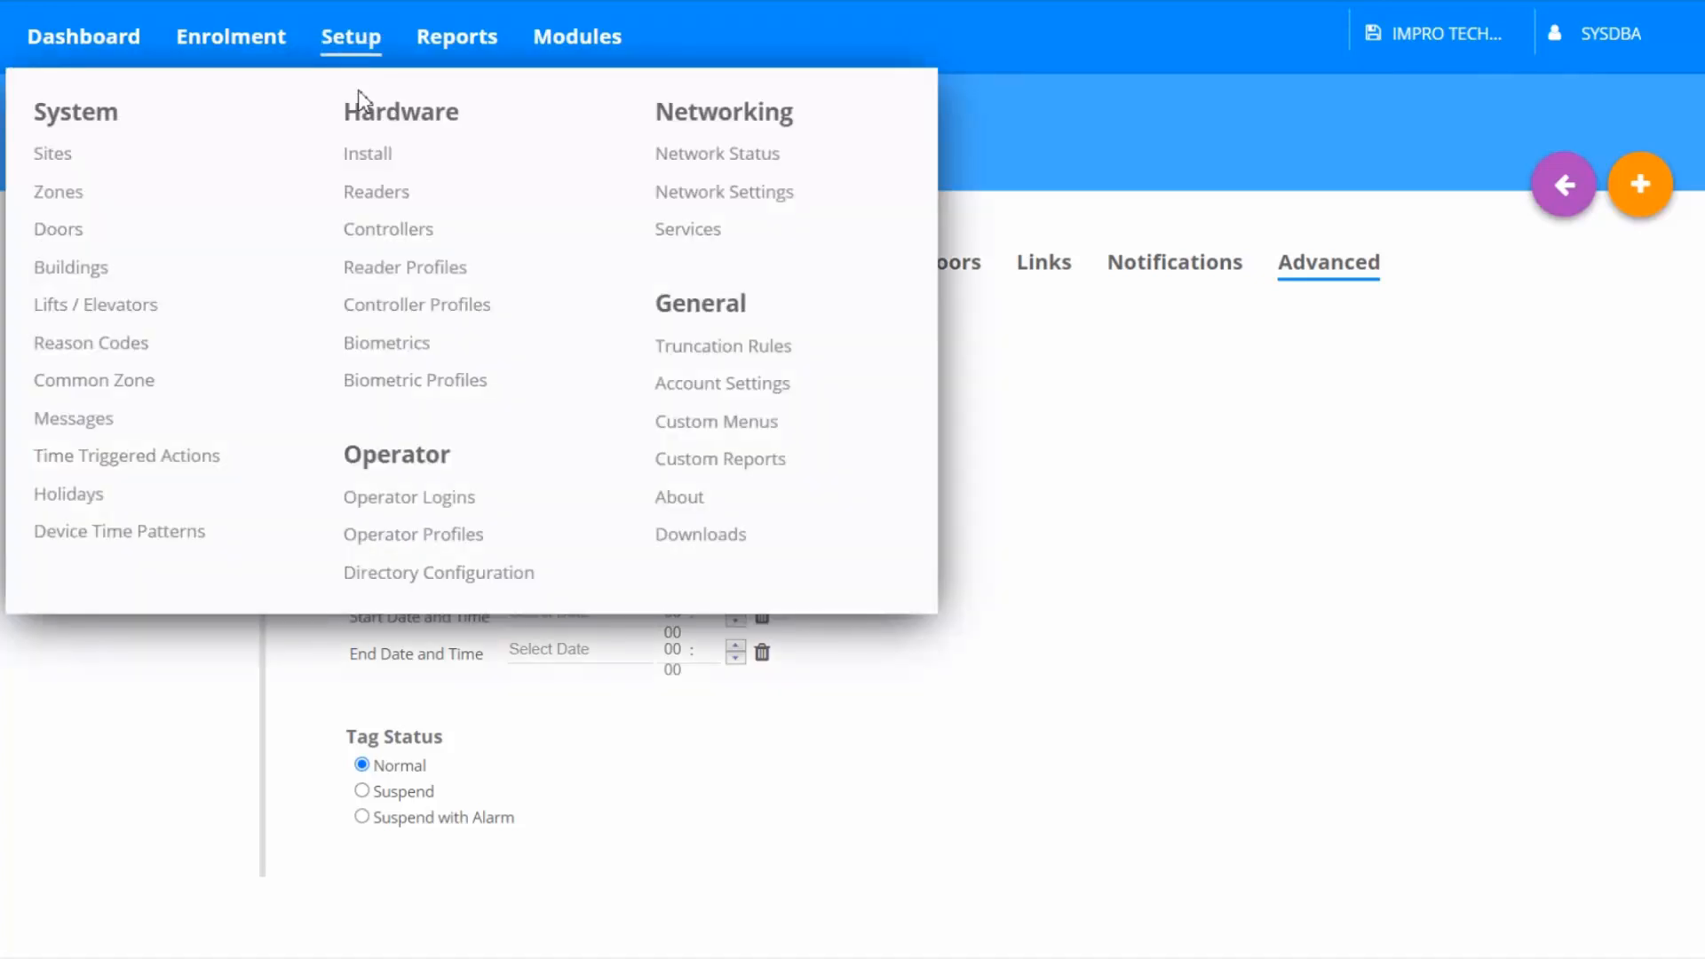
click(388, 310)
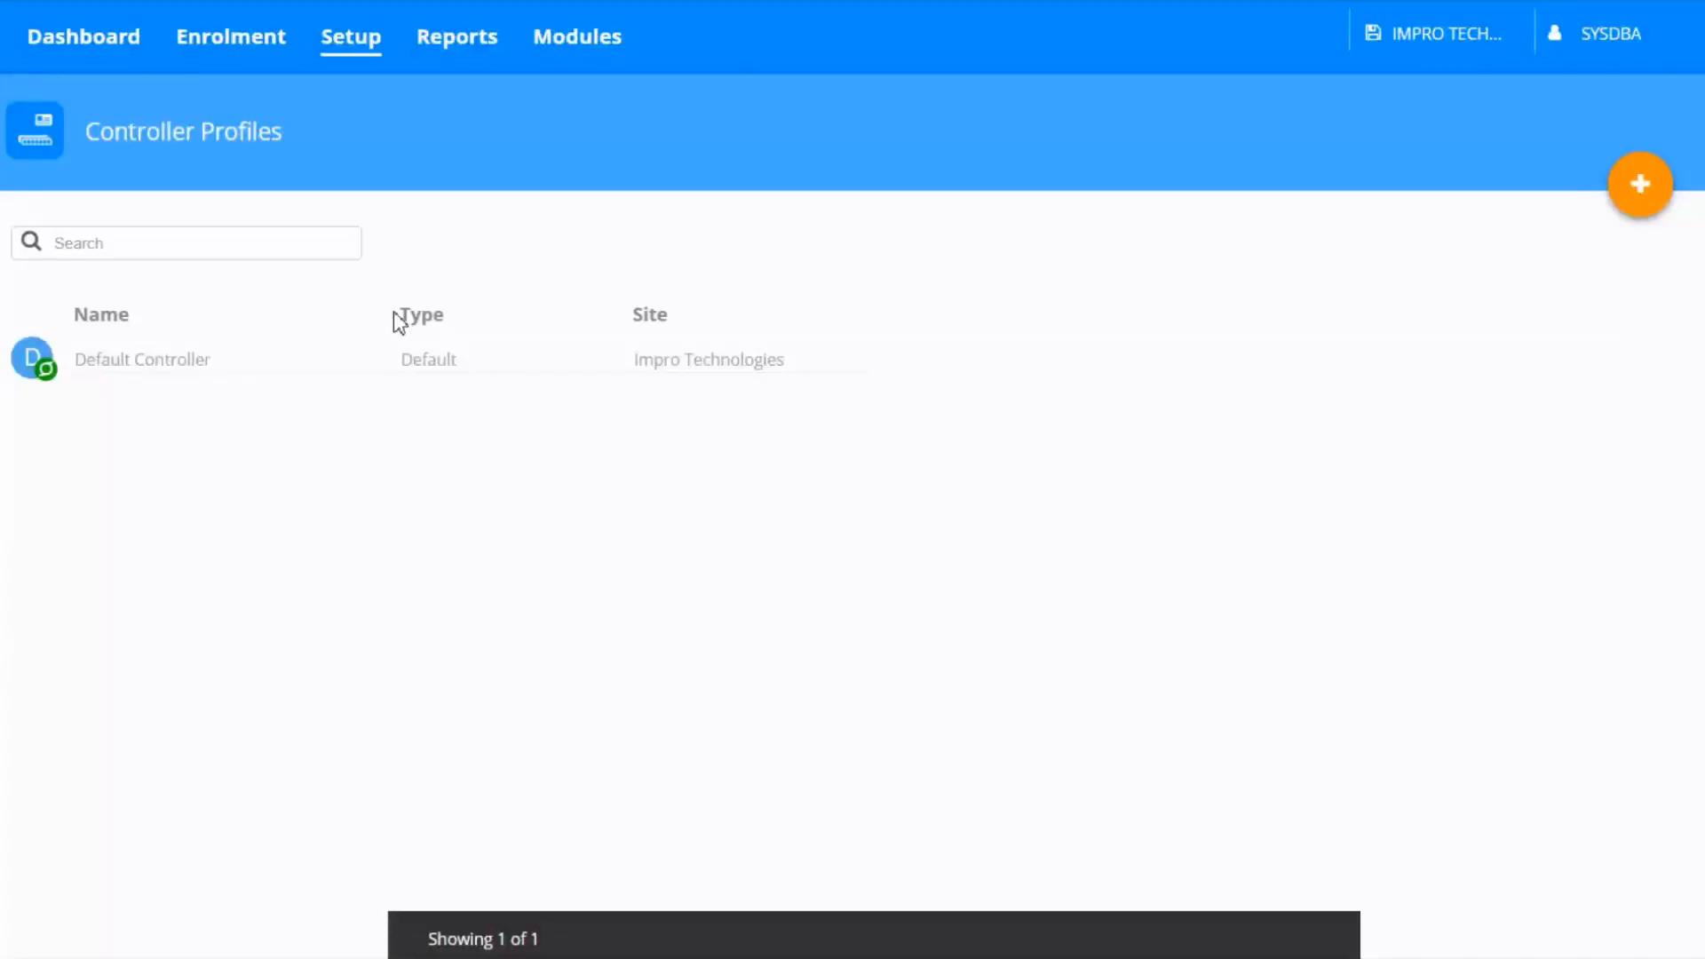
mouse_move(818, 373)
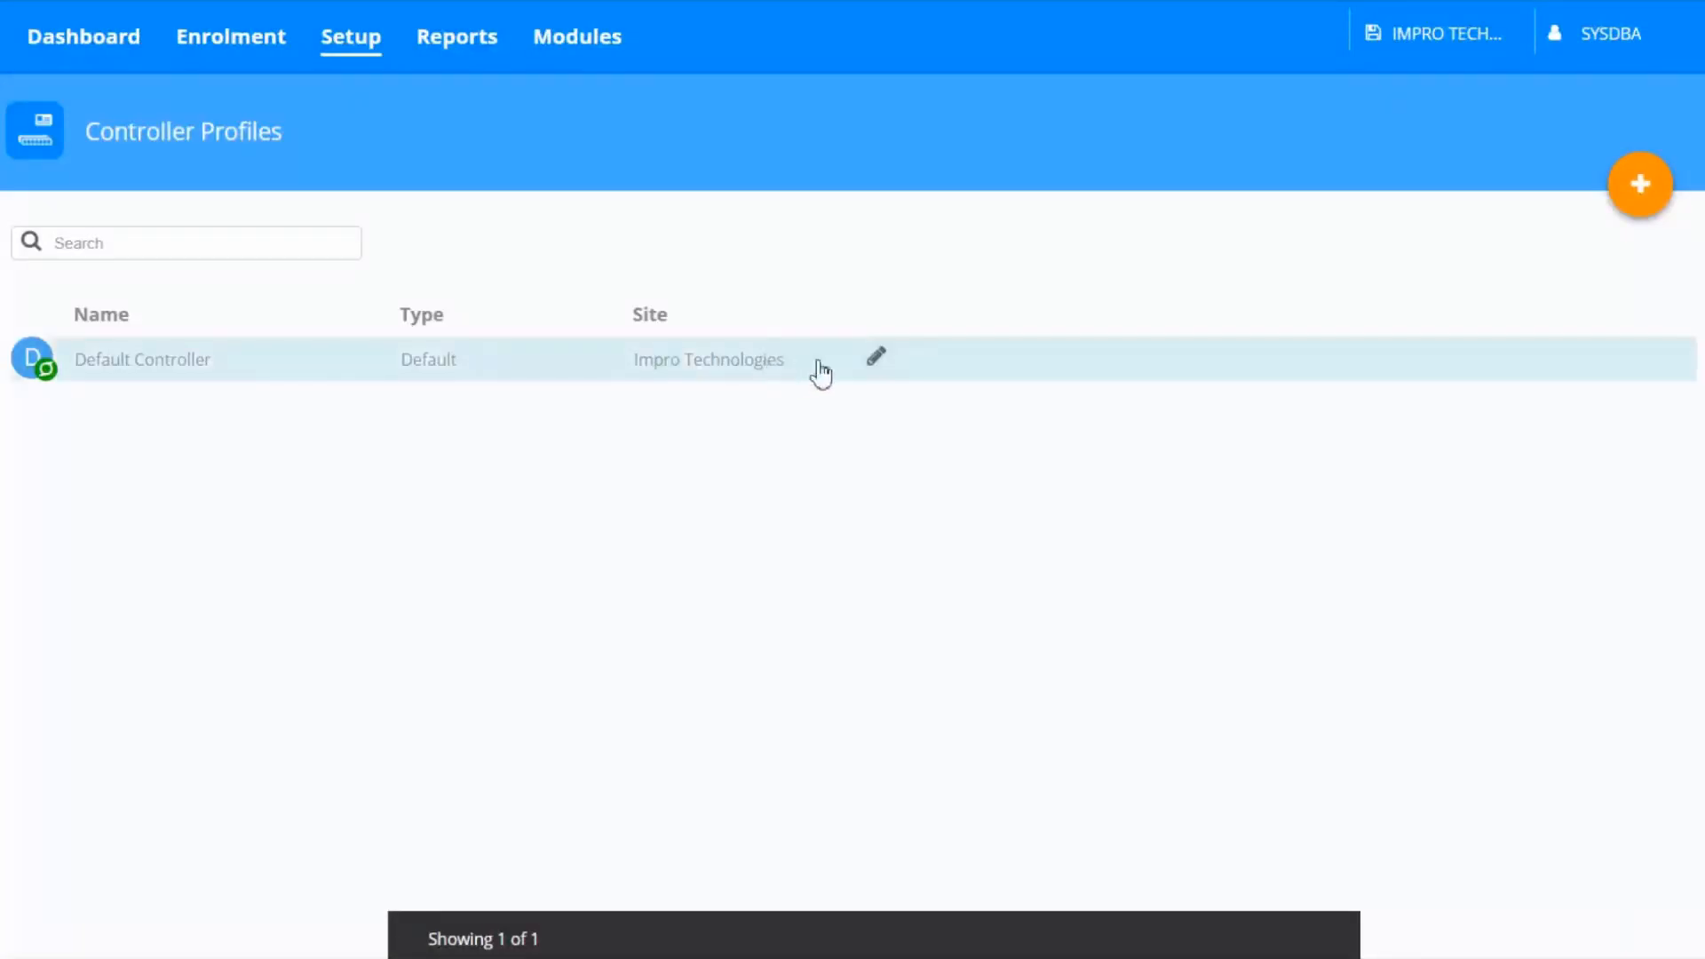
click(875, 361)
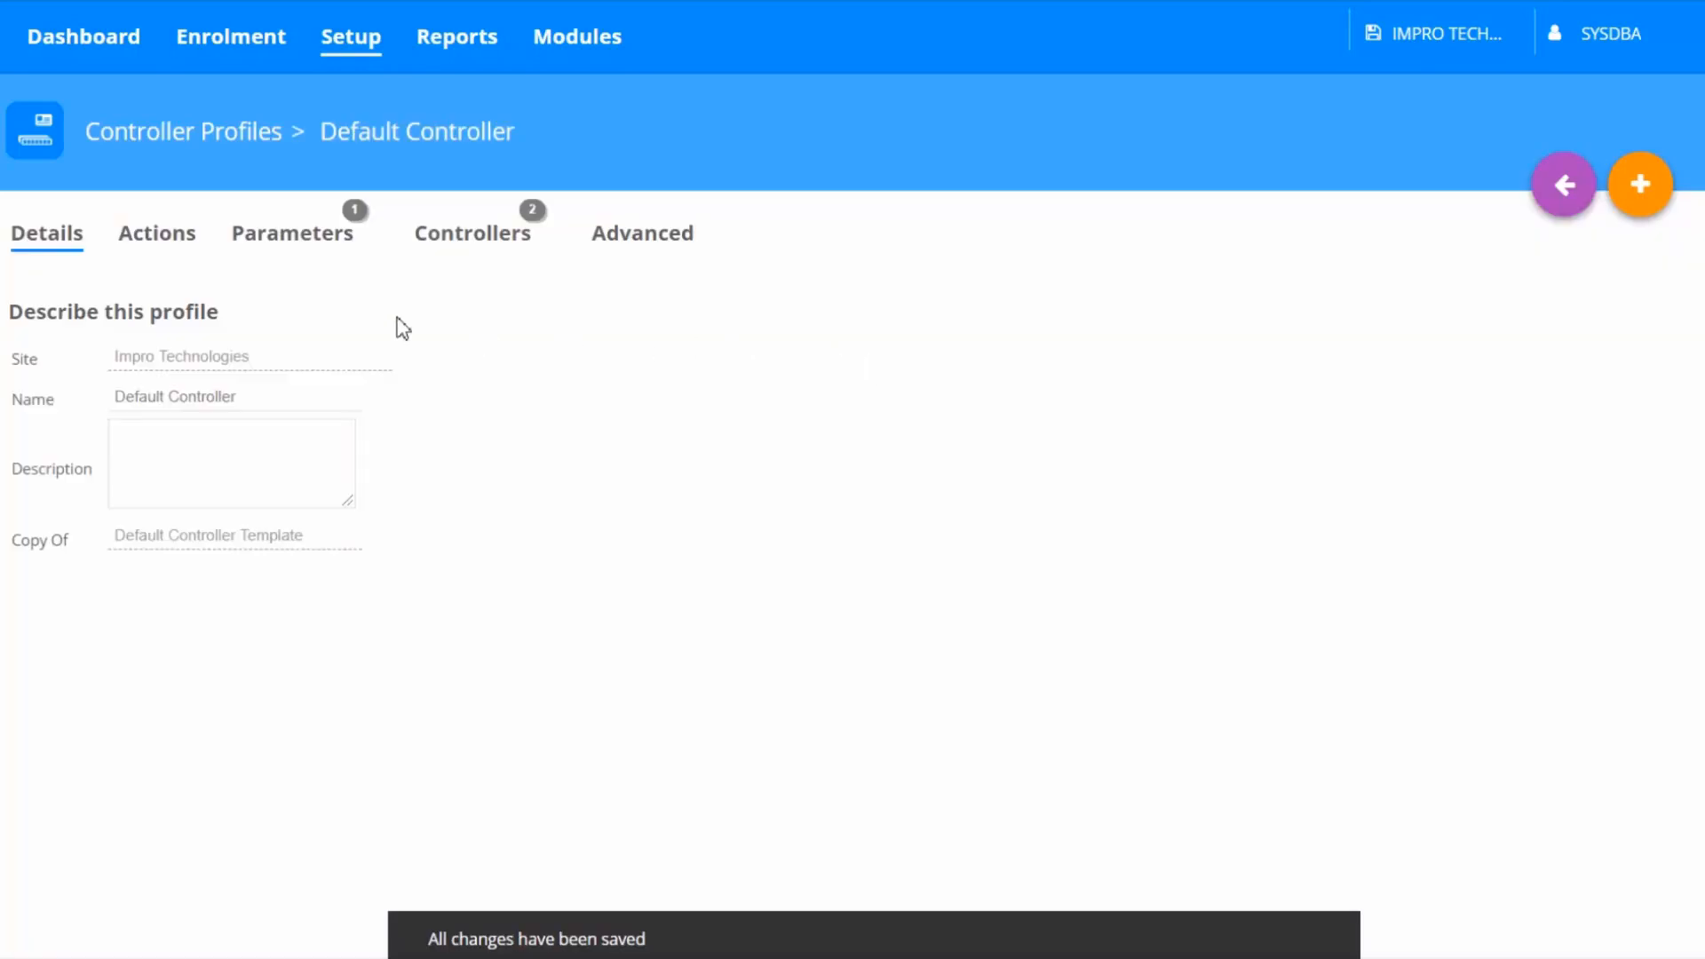
click(161, 245)
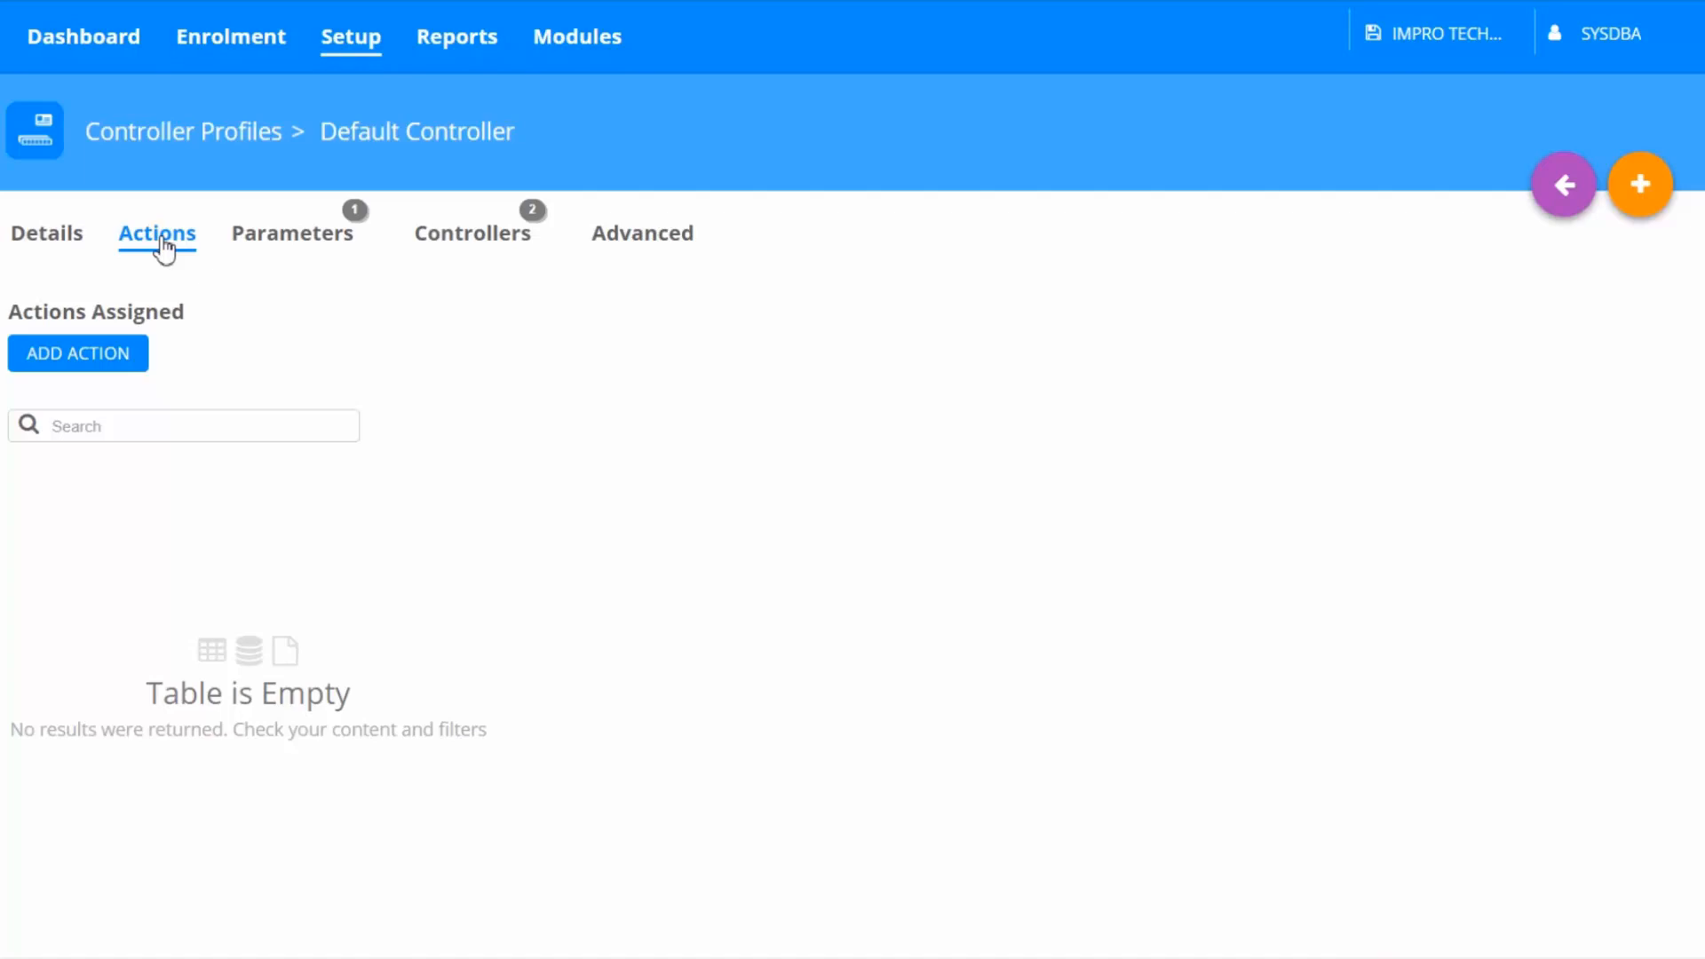
click(144, 360)
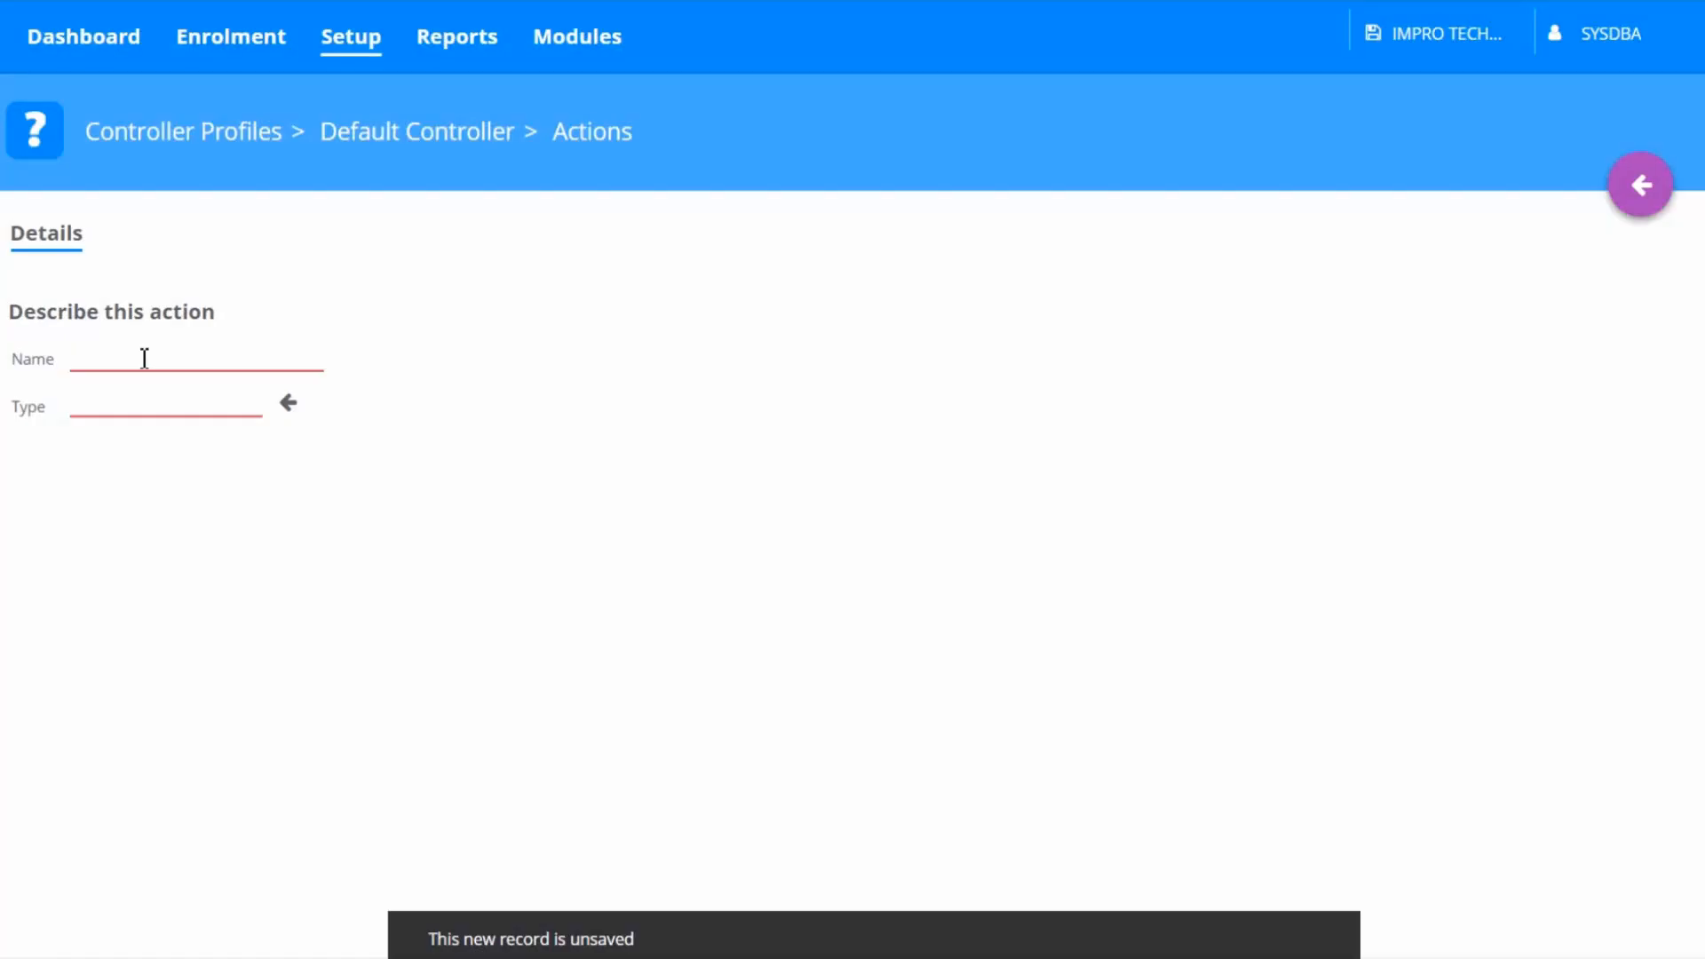
click(144, 358)
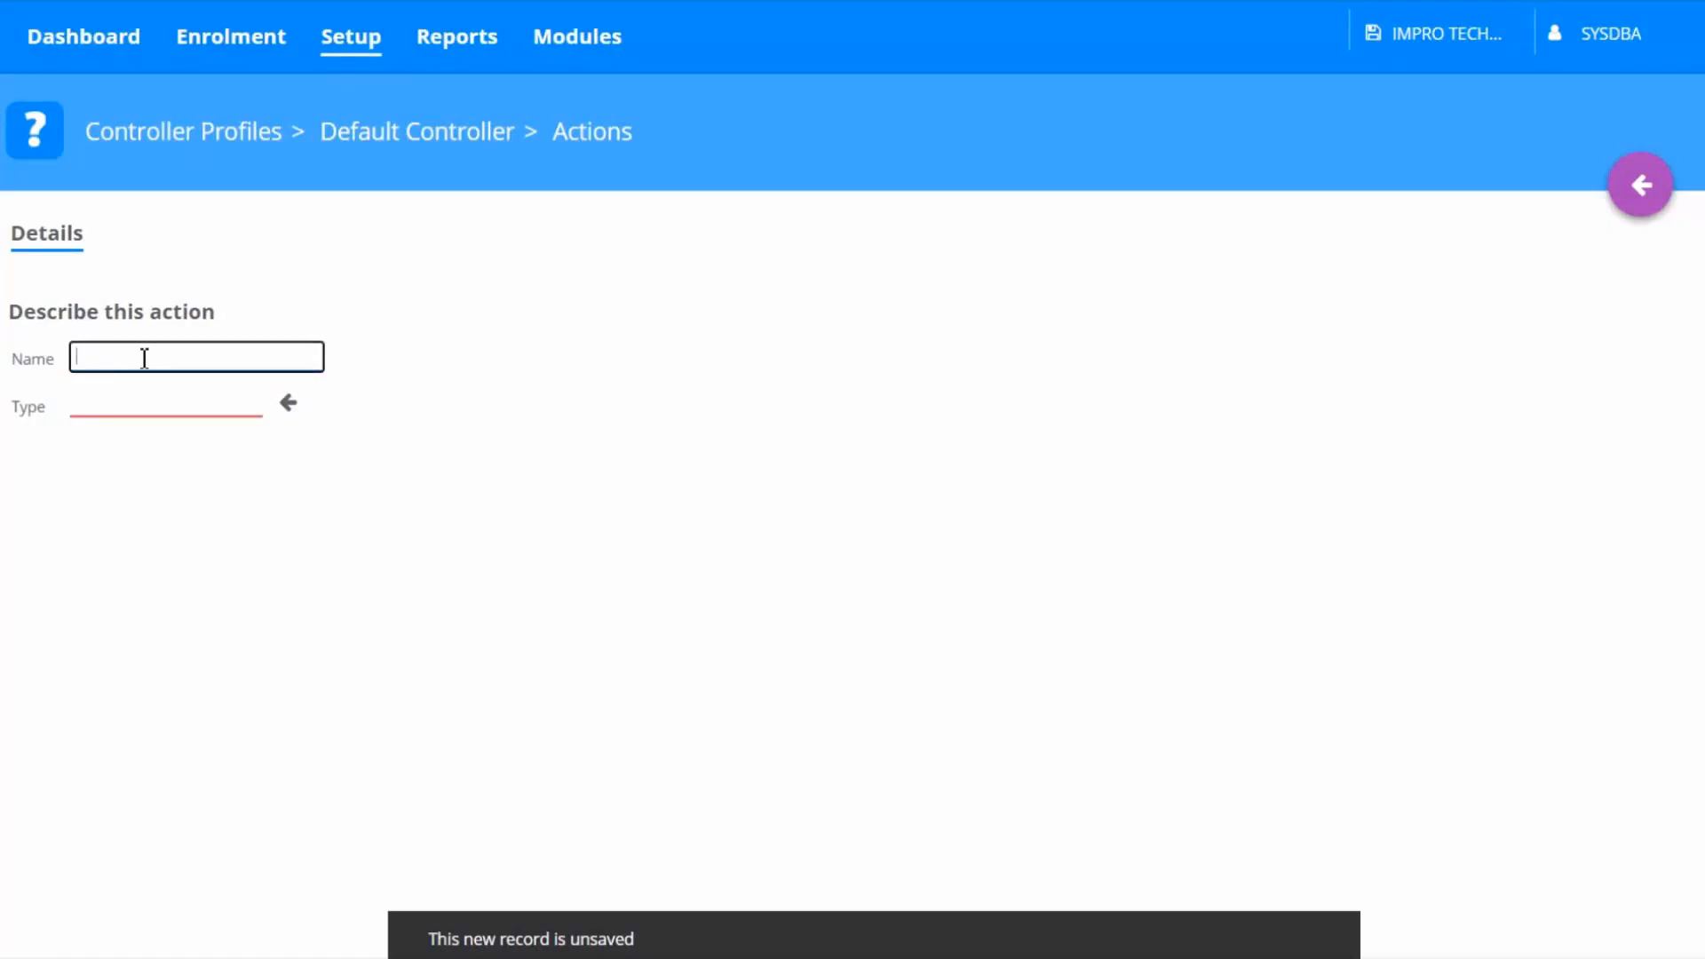
text(Emerg)
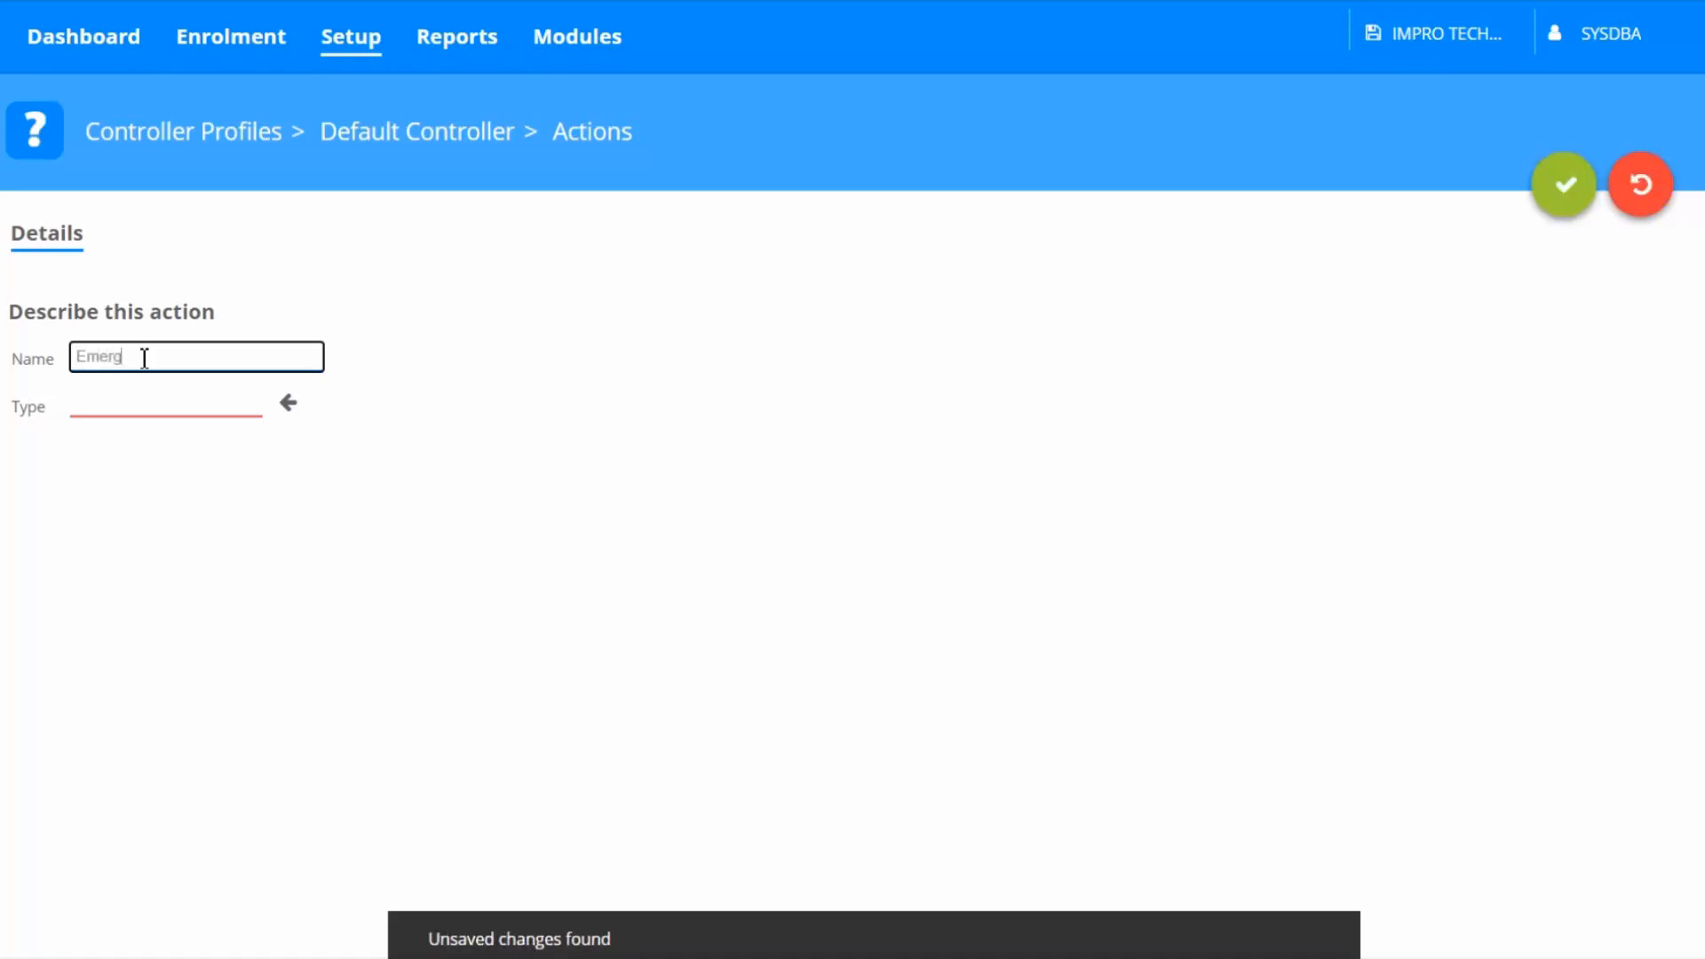
text(ency On)
click(291, 406)
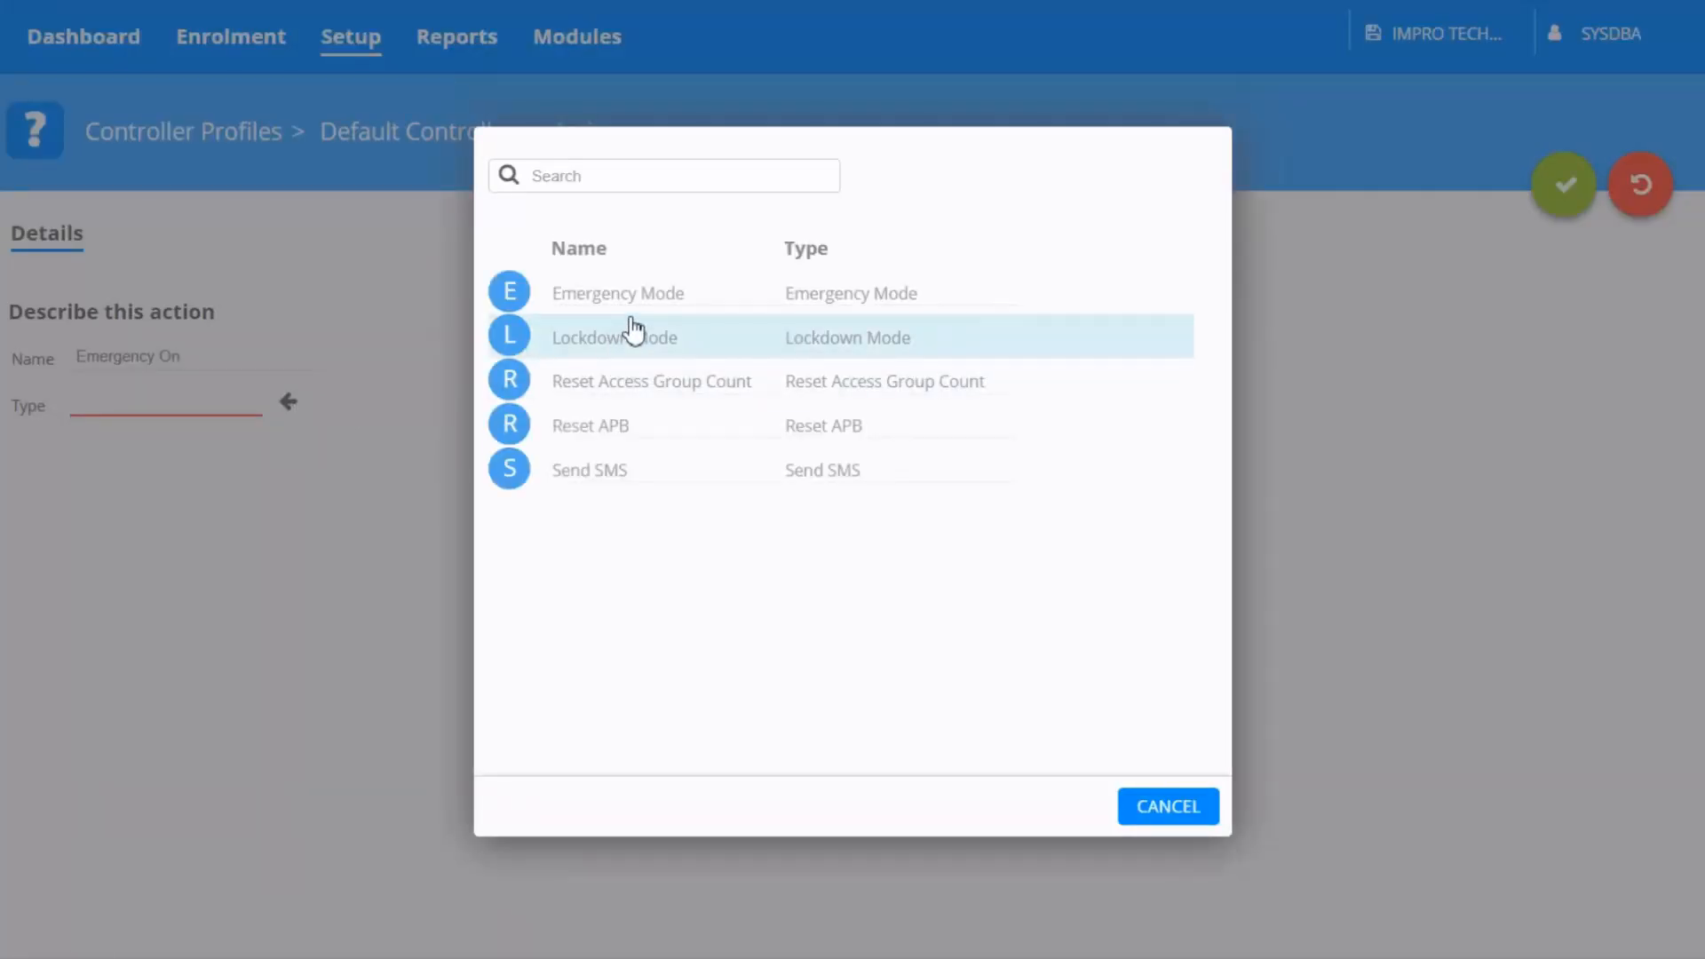
click(632, 313)
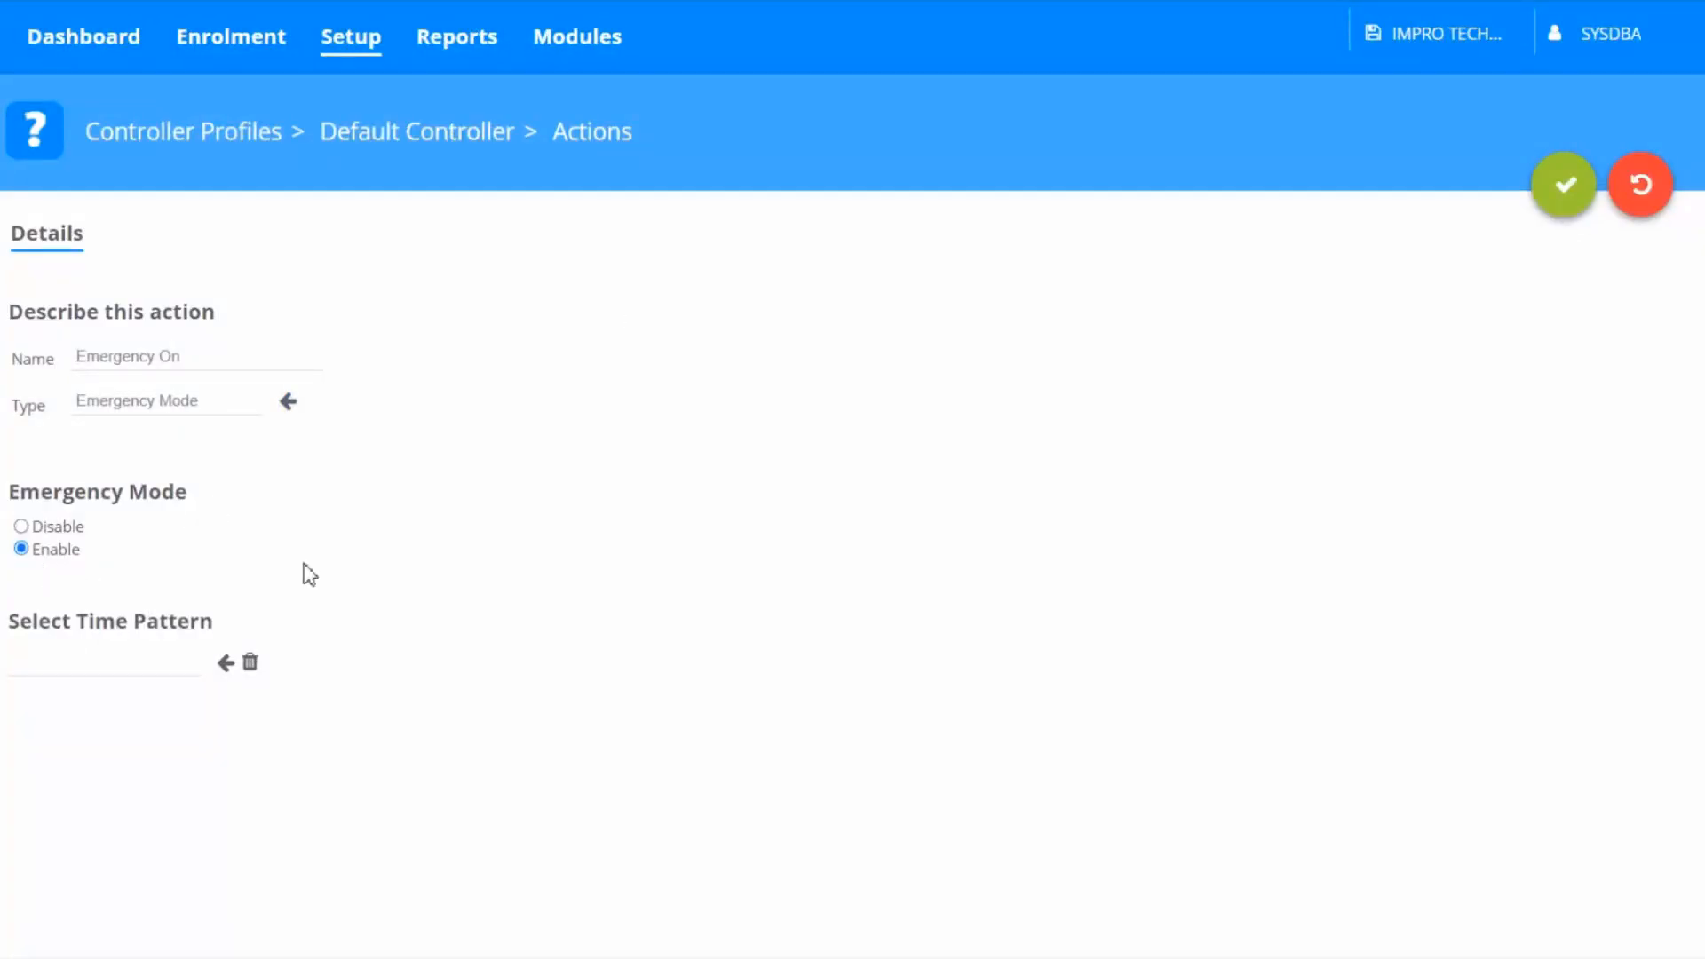
click(1547, 212)
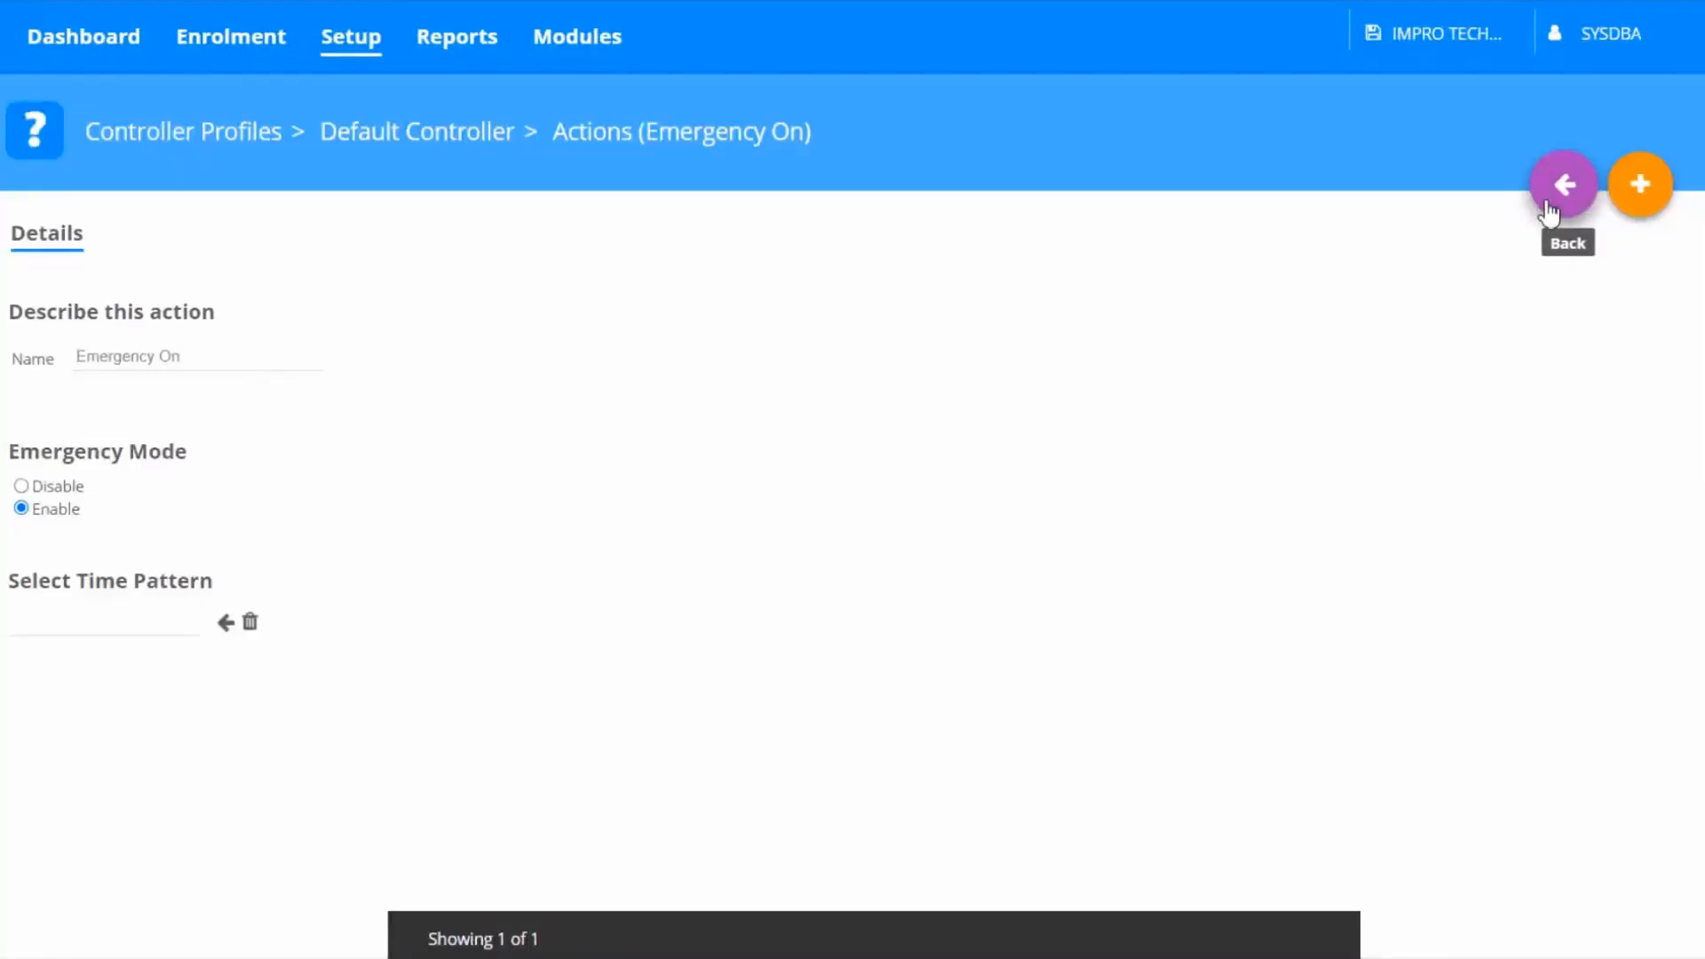
click(1547, 208)
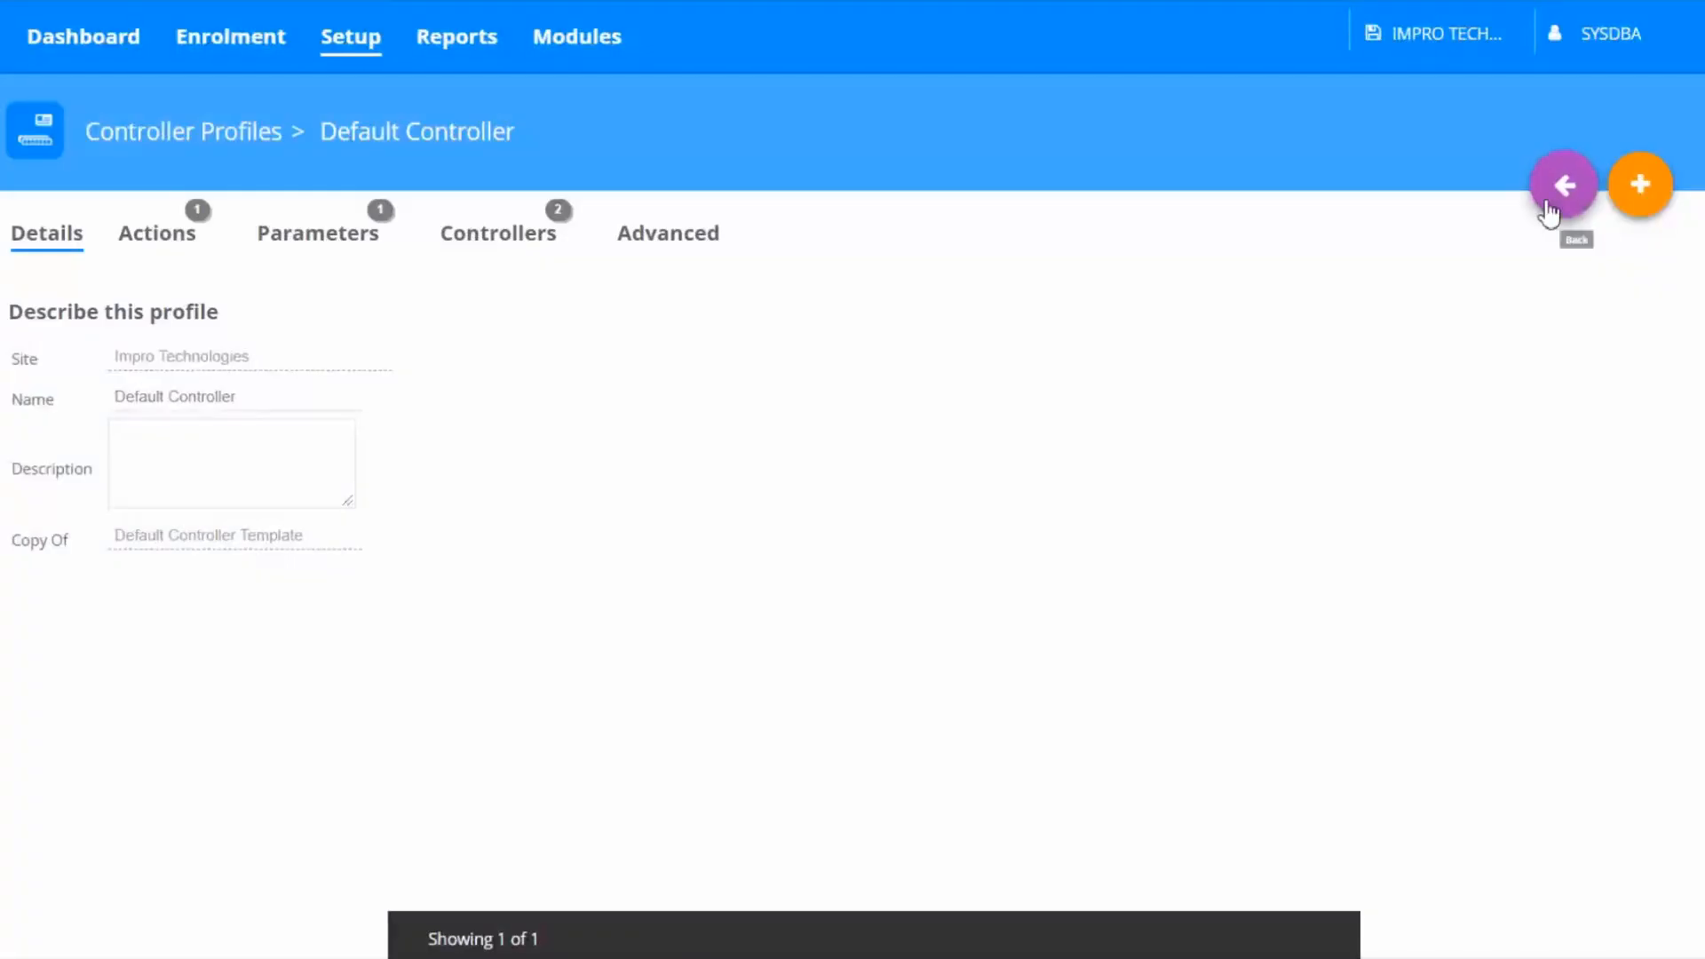
Add a second action named Emergency Off of type Emergency Mode, set to Disable, and save it
click(176, 249)
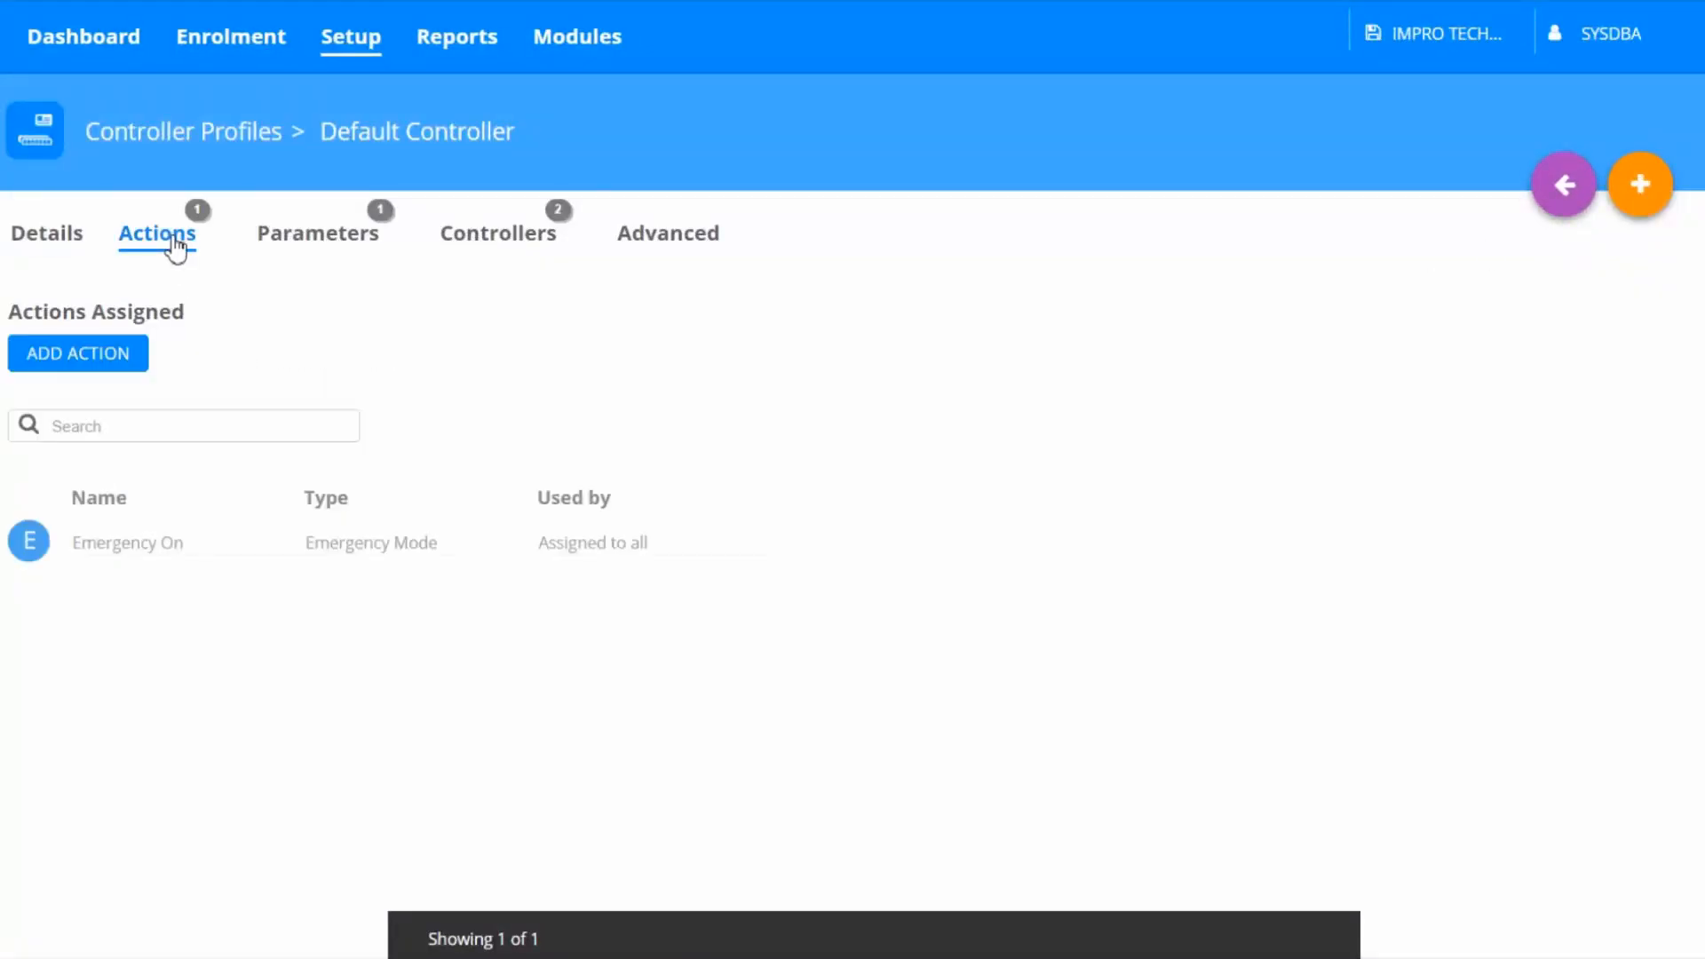
click(130, 370)
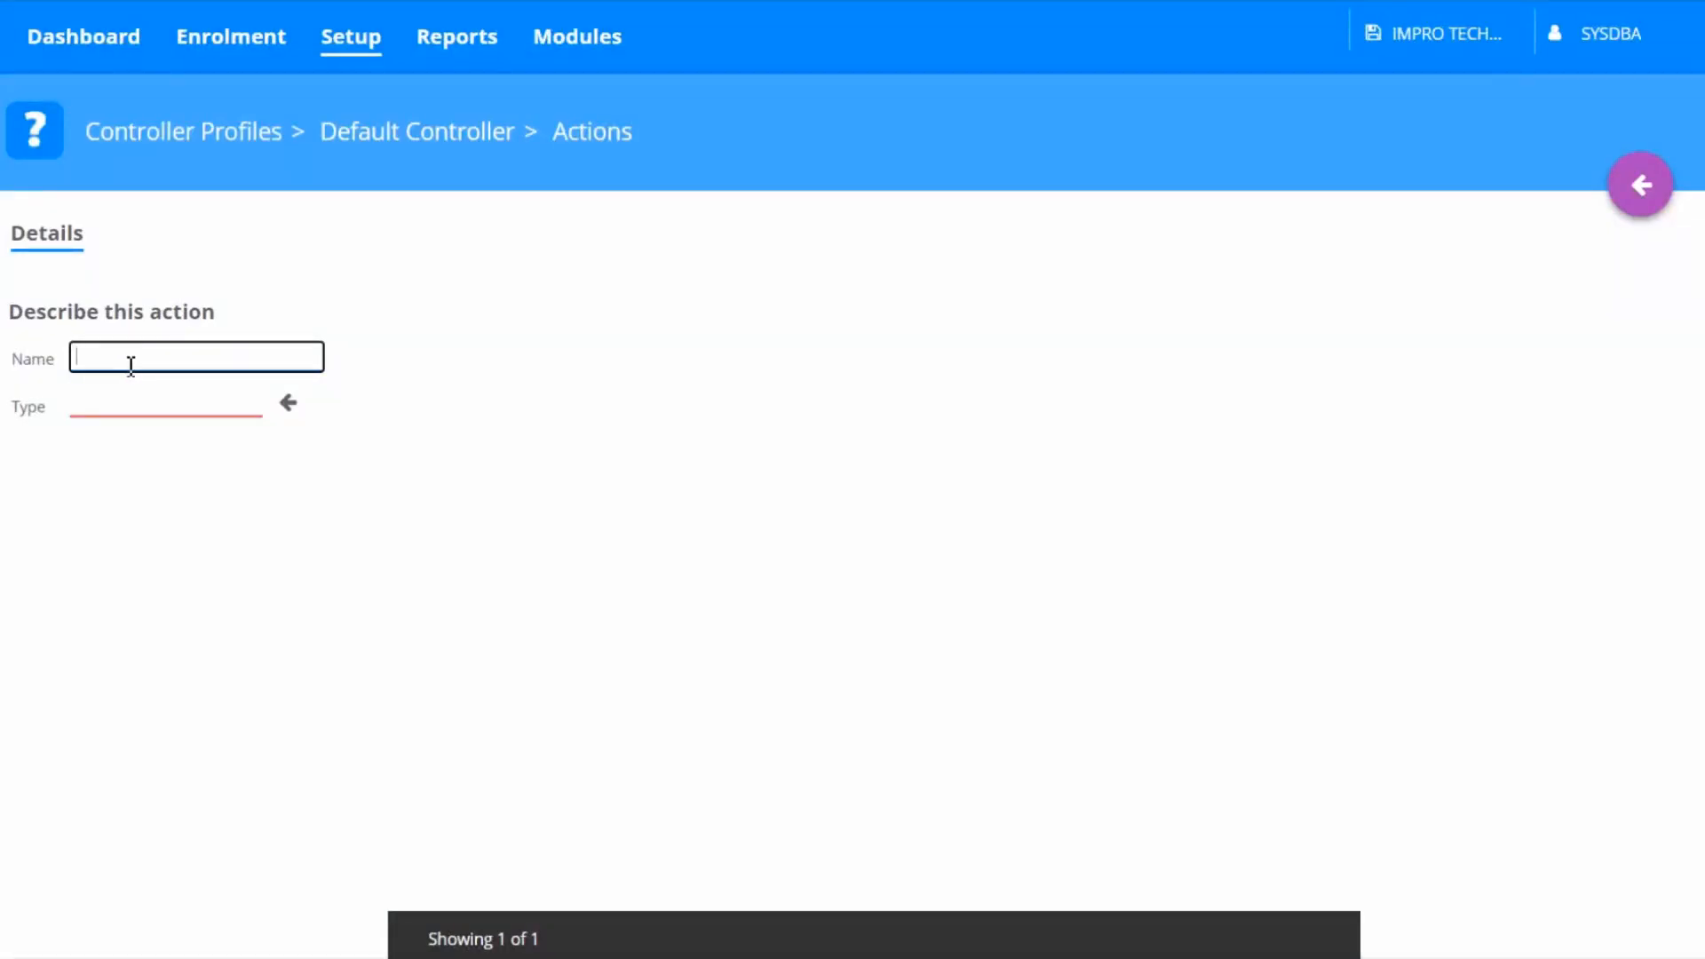
text(Emerge)
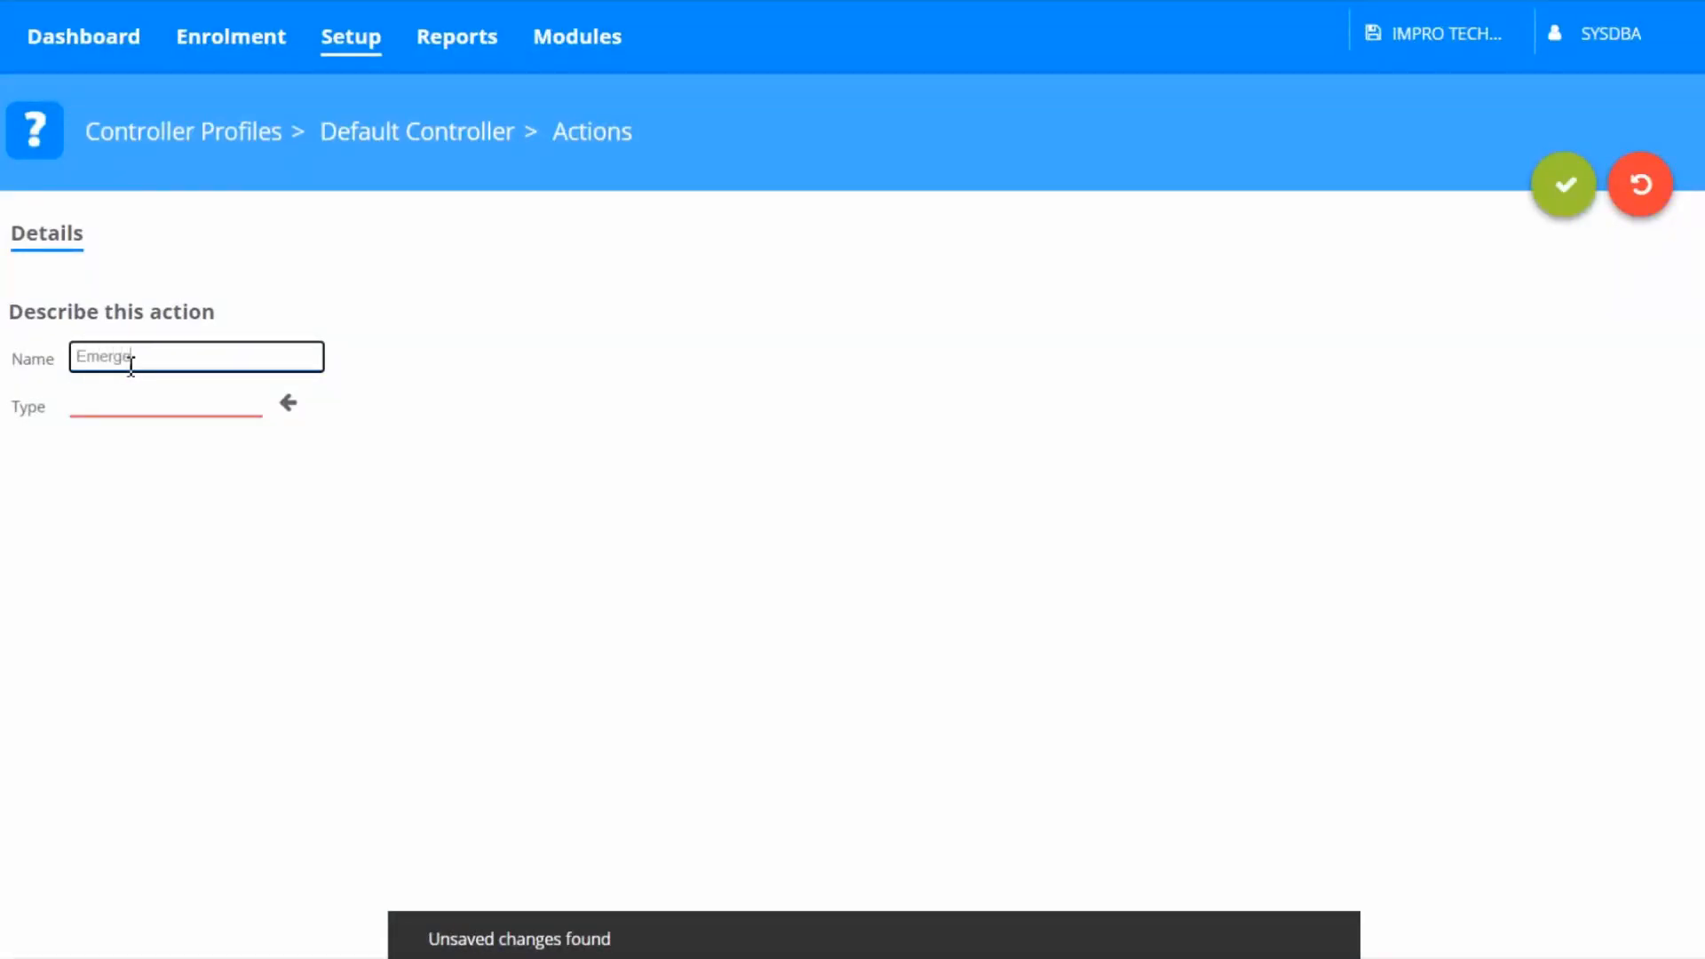
text(ncy O)
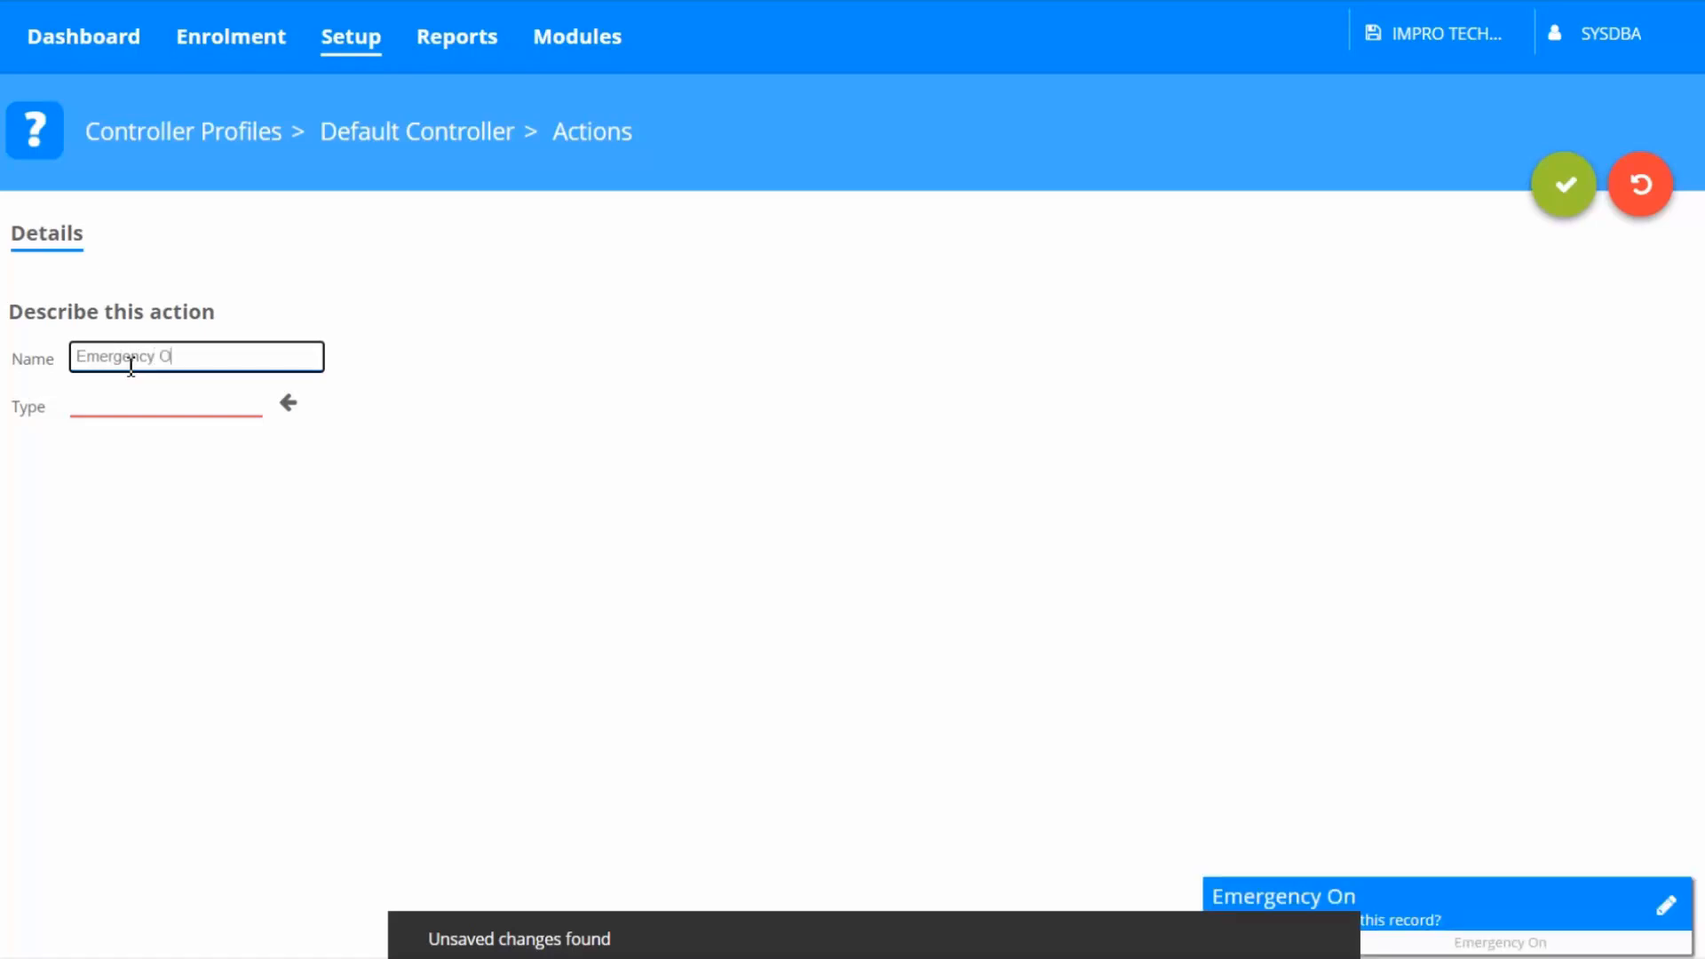
text(ff)
click(290, 409)
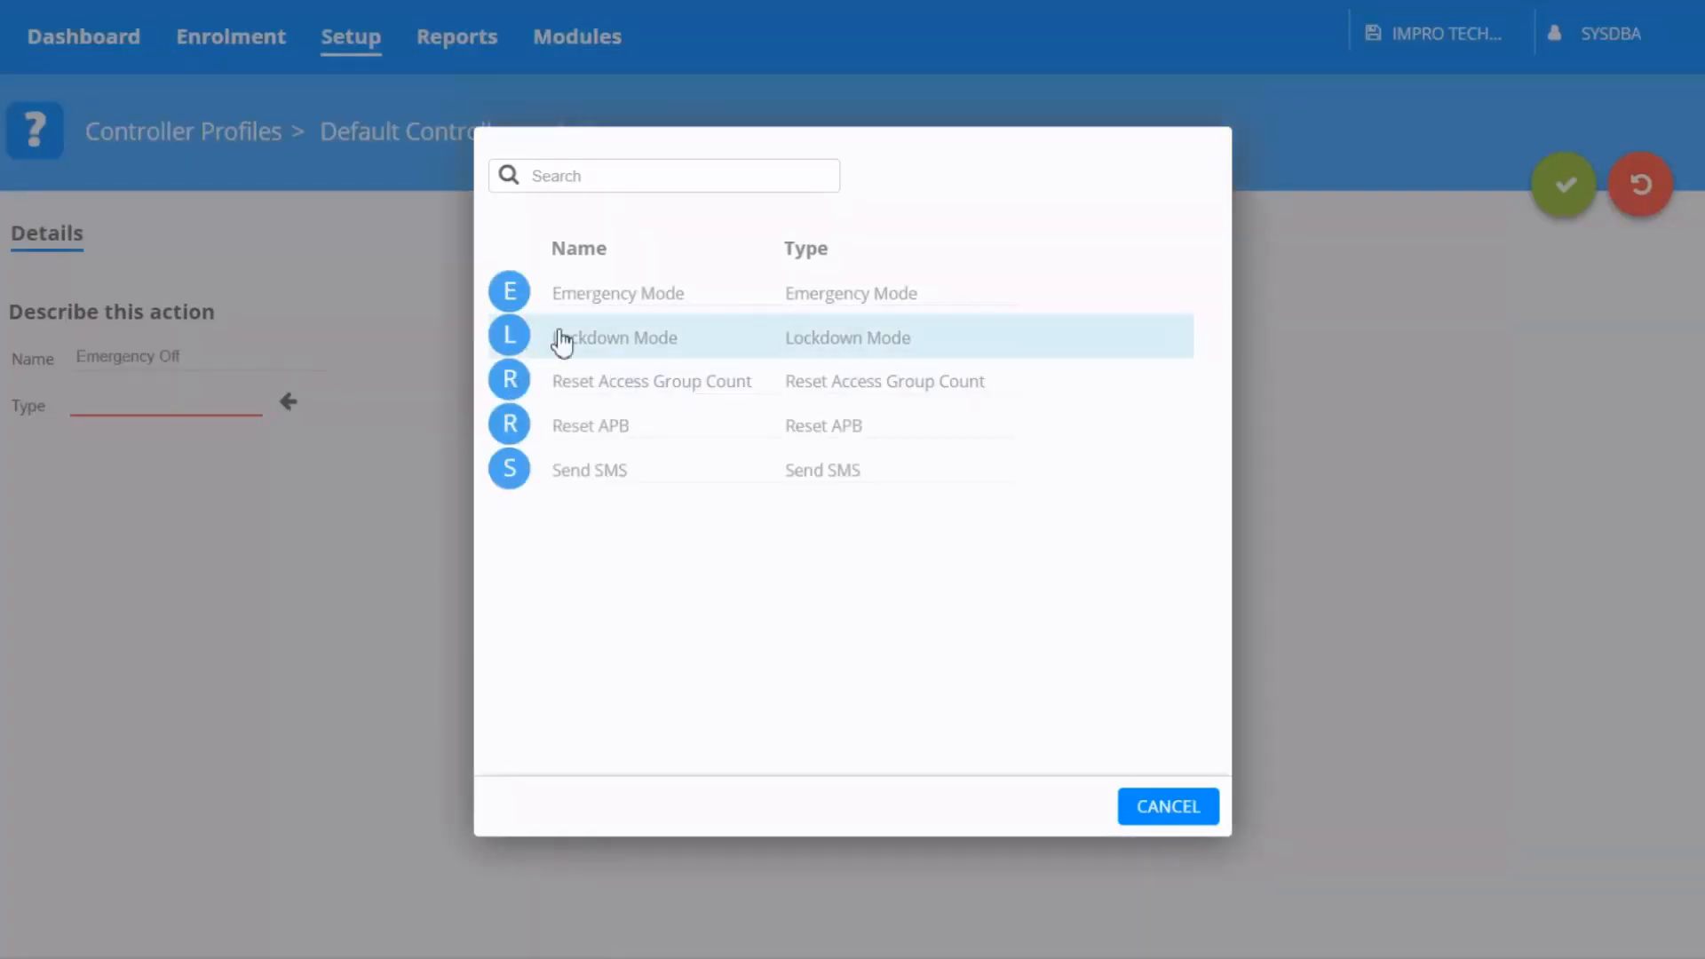
click(567, 313)
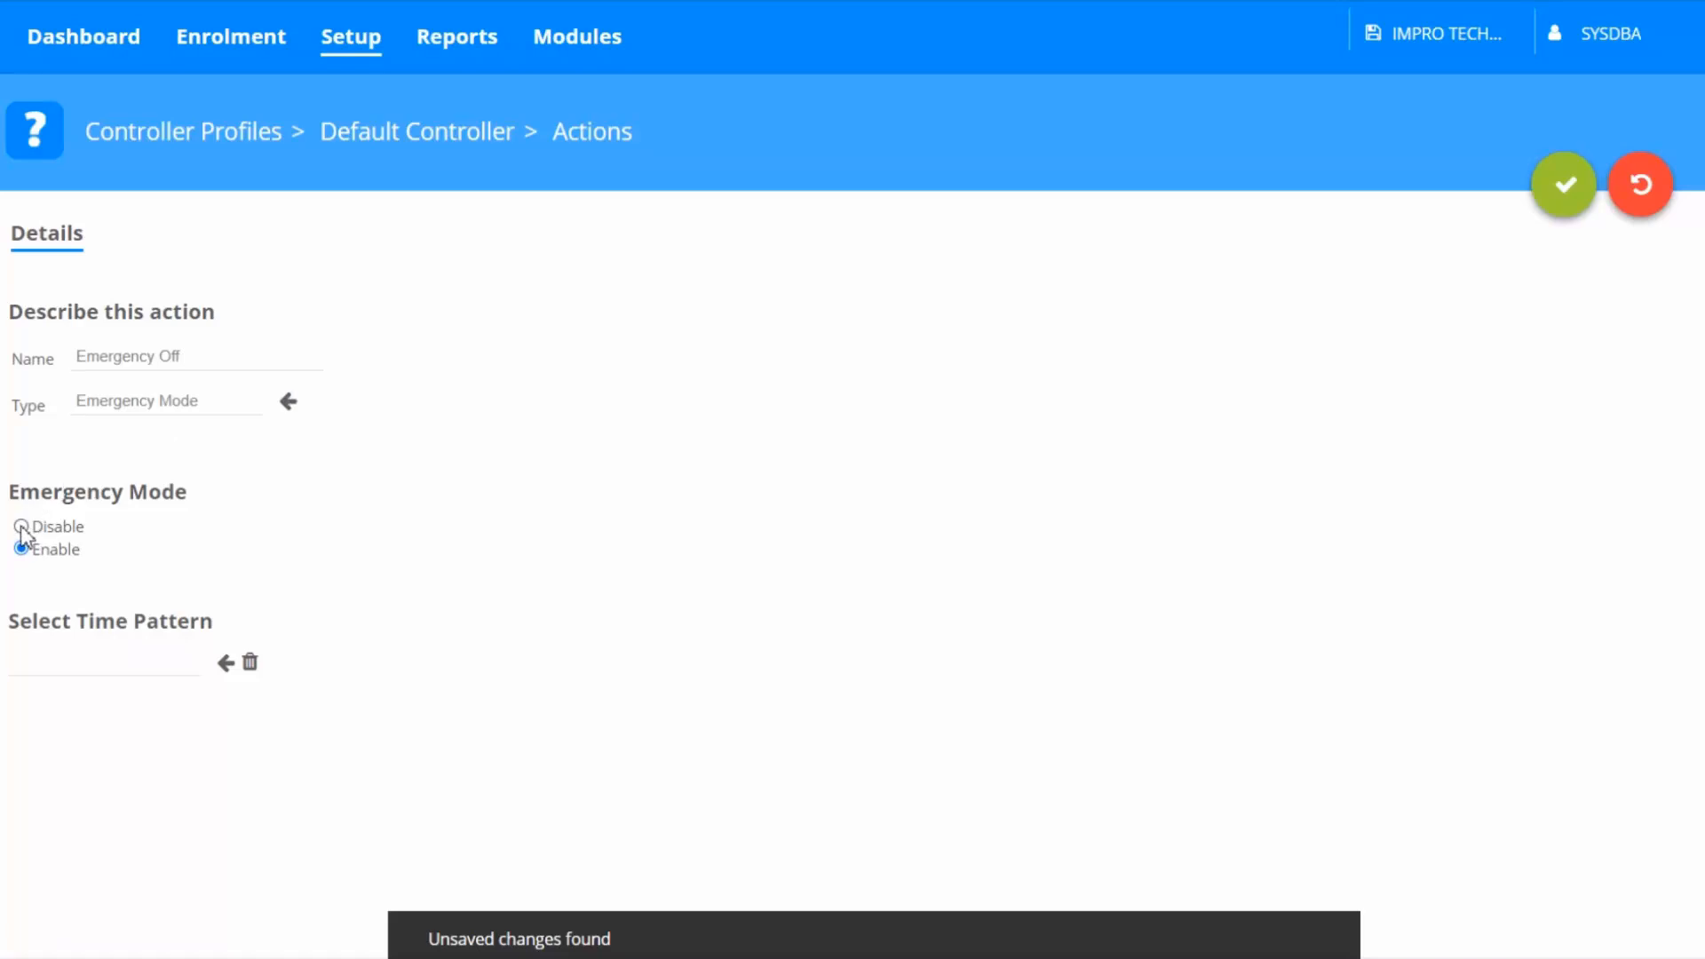
click(21, 529)
click(1568, 184)
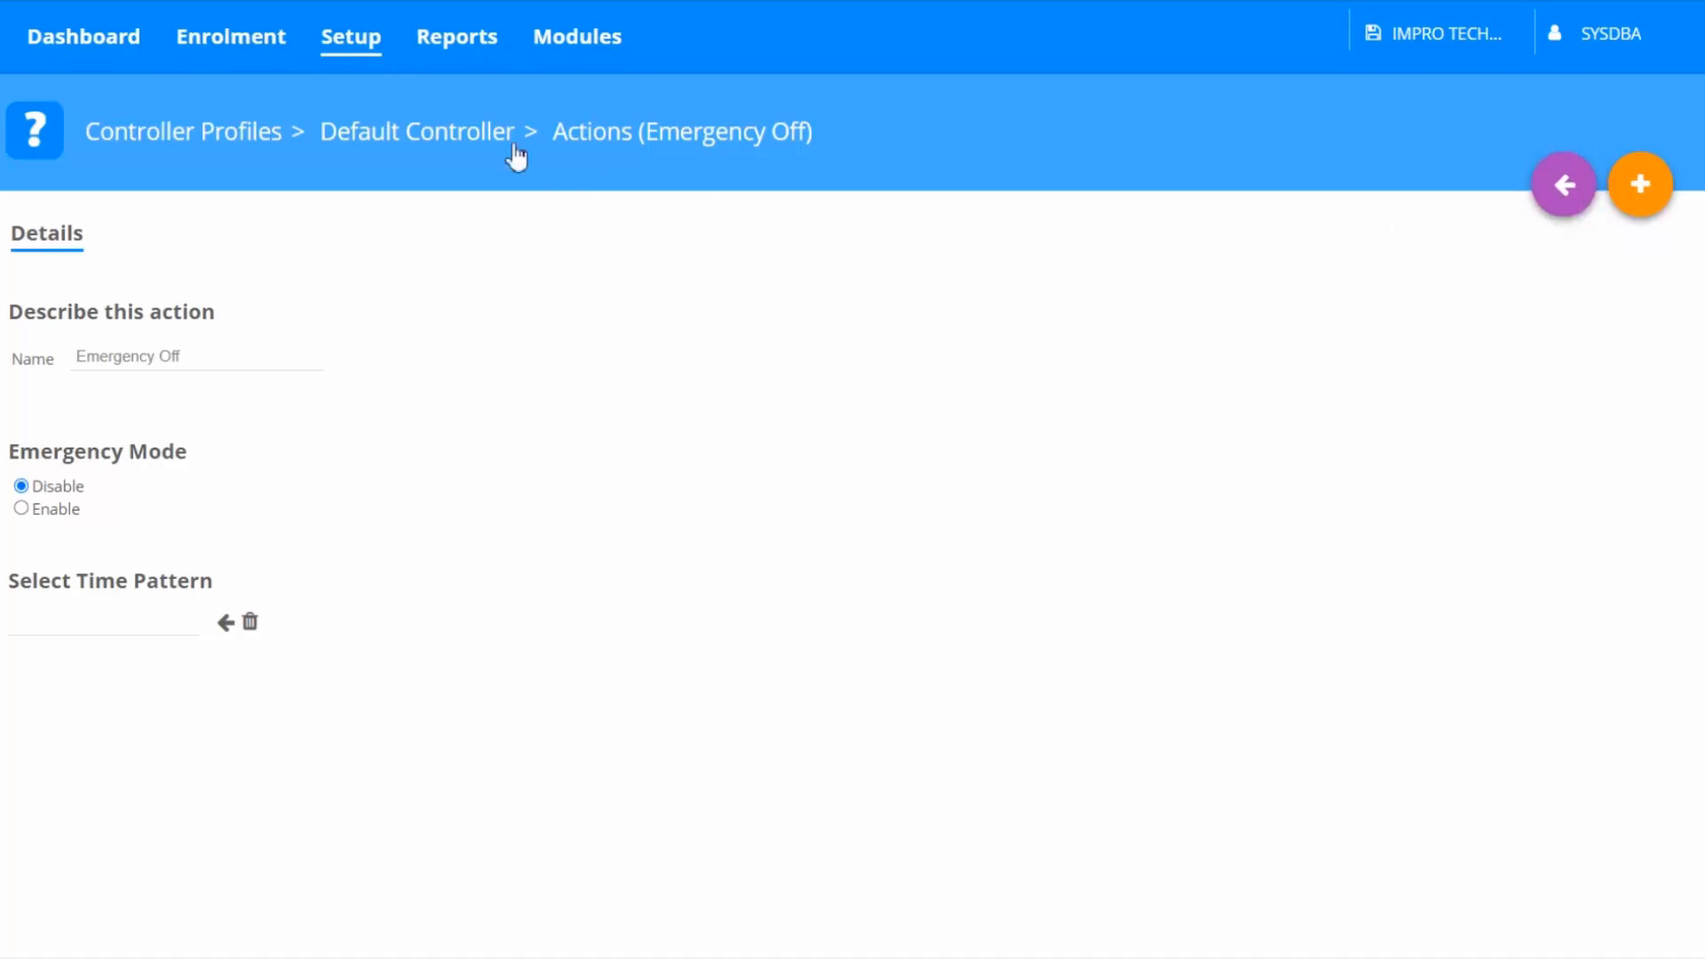
Open event actions for the Reception (OUT) reader and select the Allowed Special 1 Out event
click(344, 53)
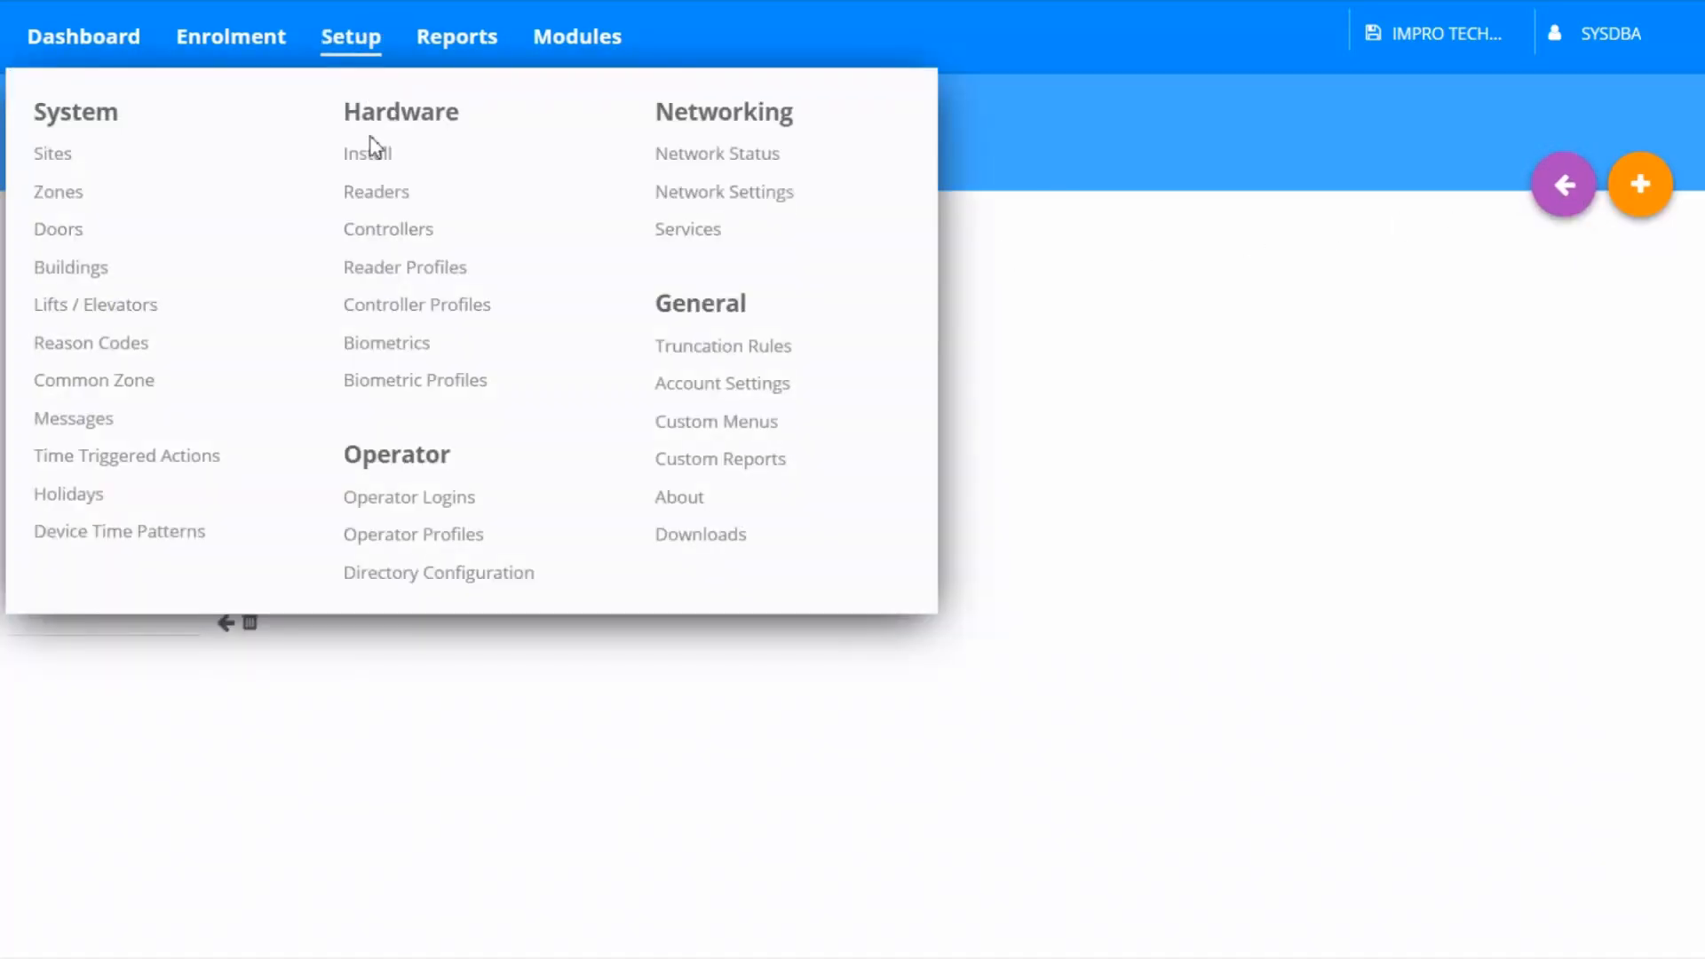
click(365, 191)
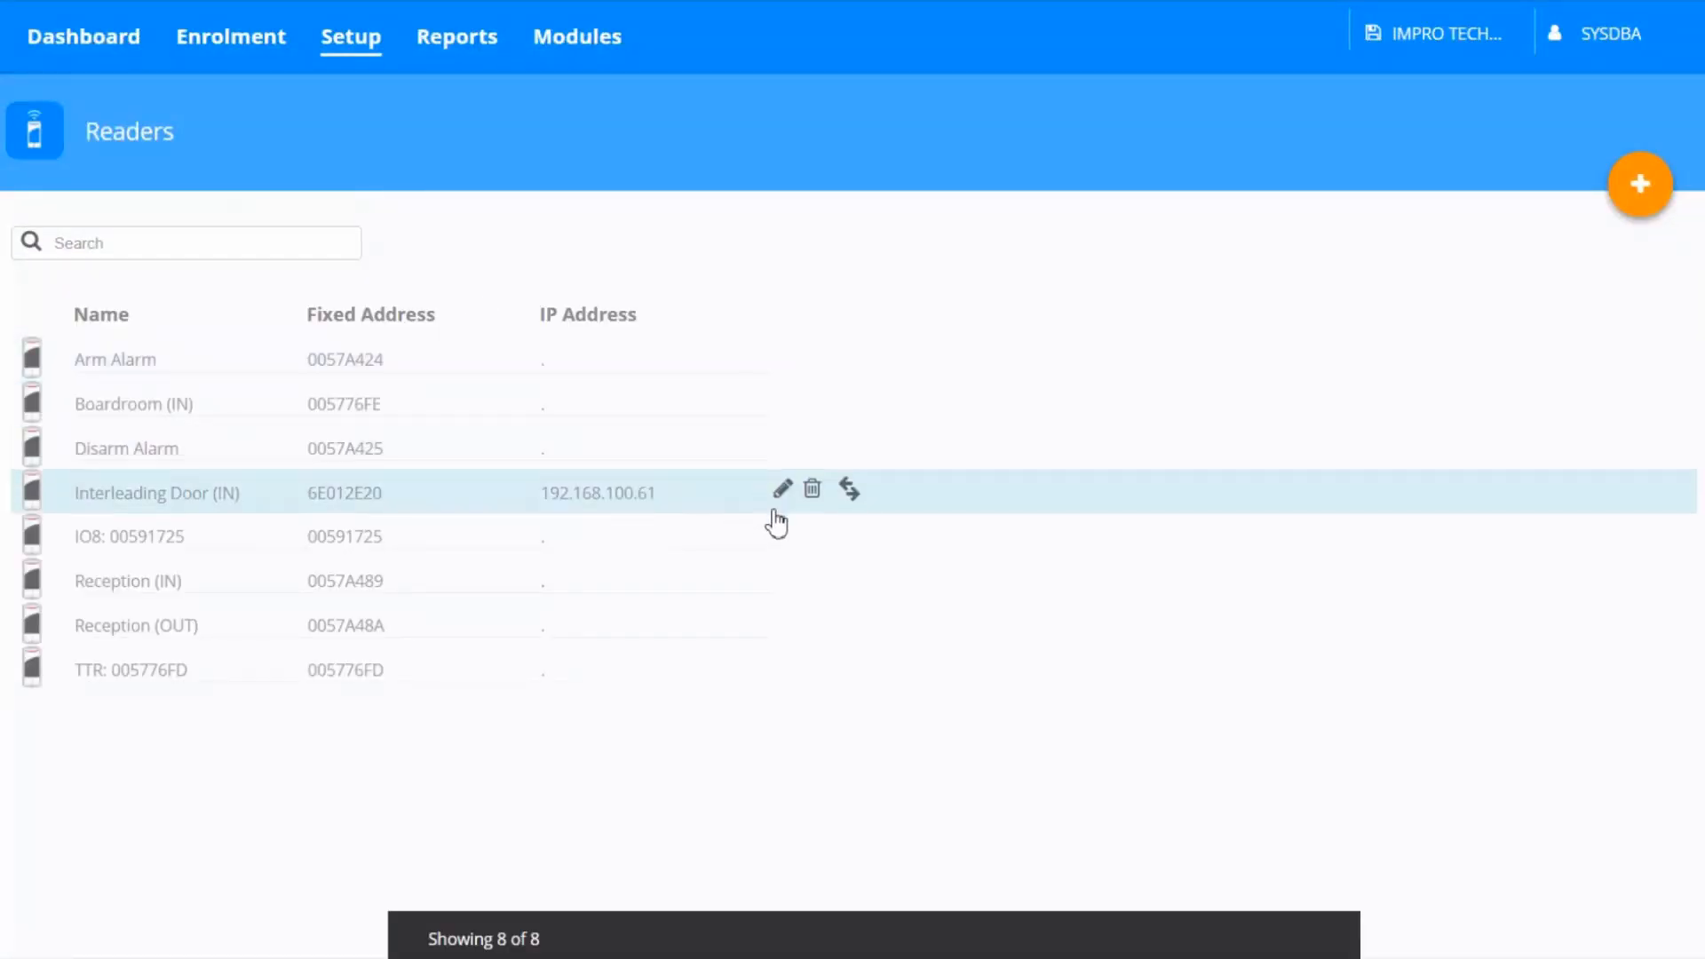
mouse_move(817, 601)
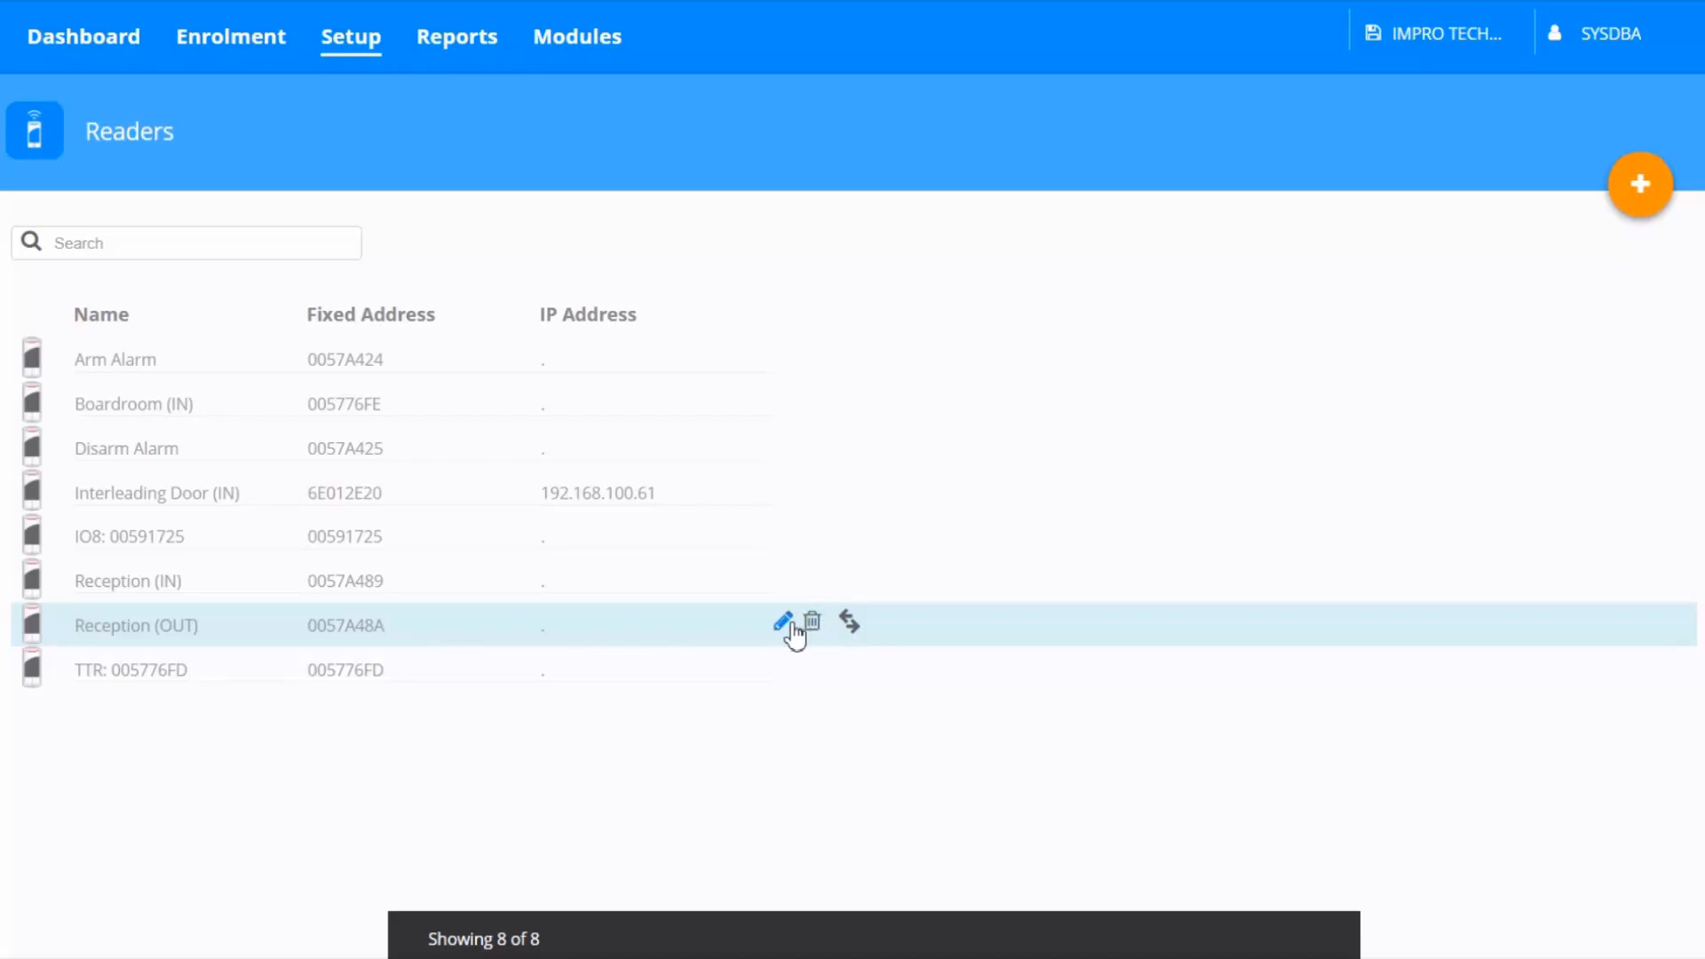
click(785, 624)
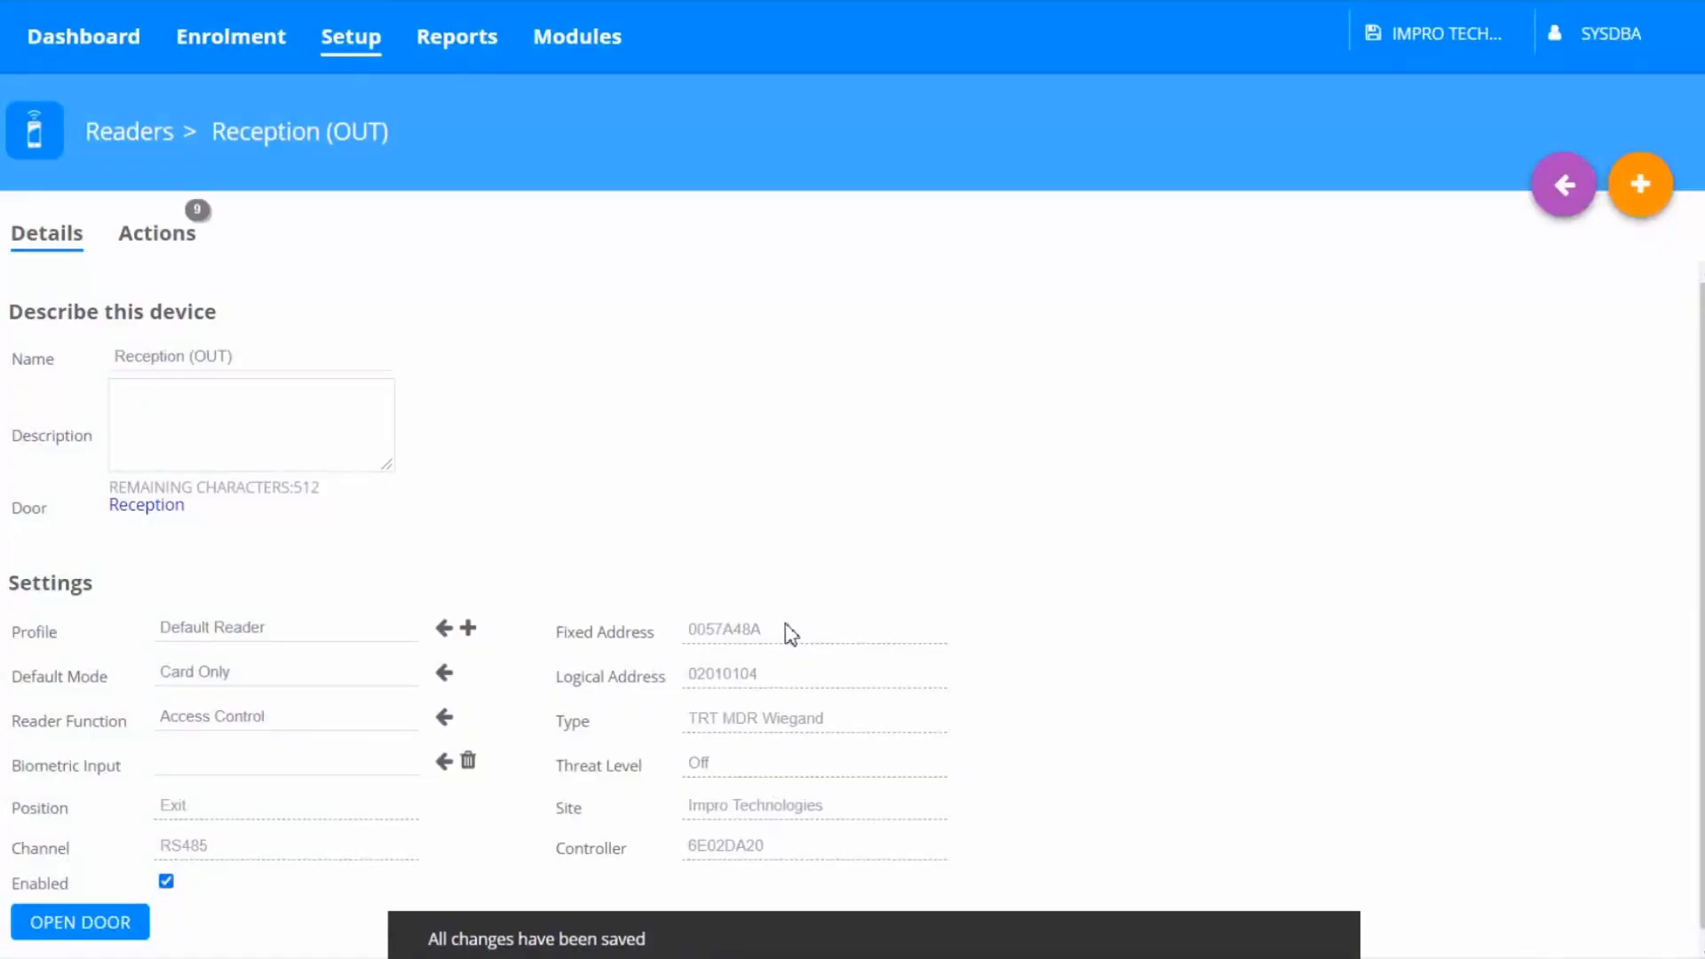
click(169, 243)
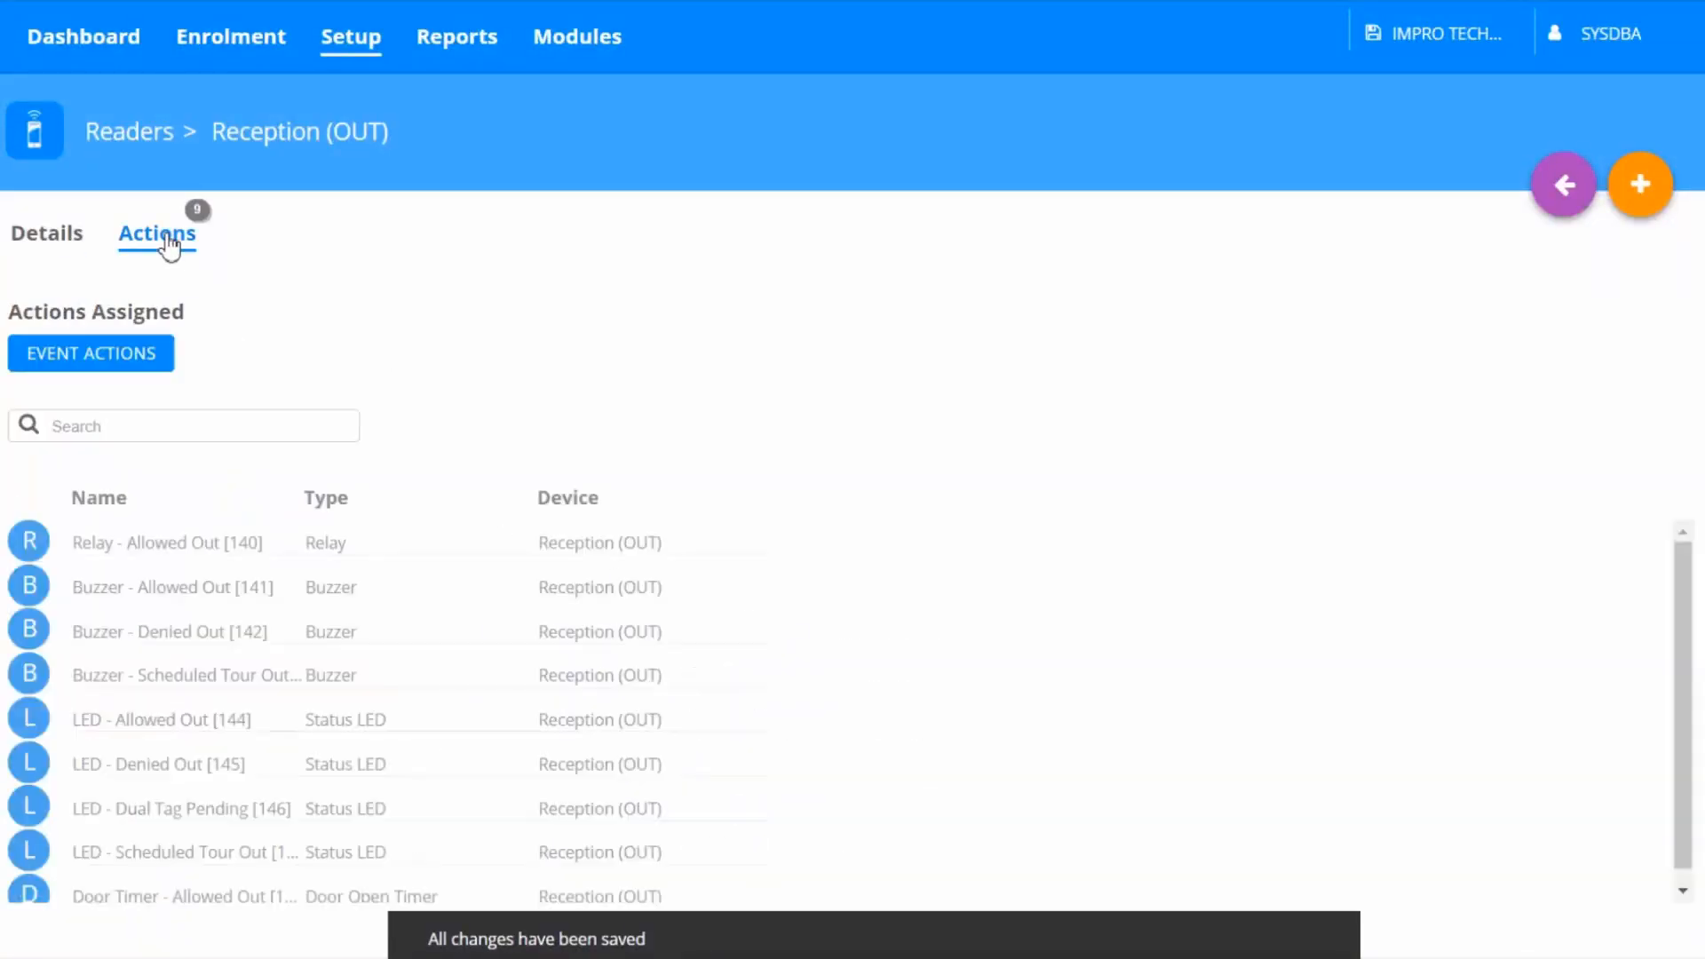
click(145, 357)
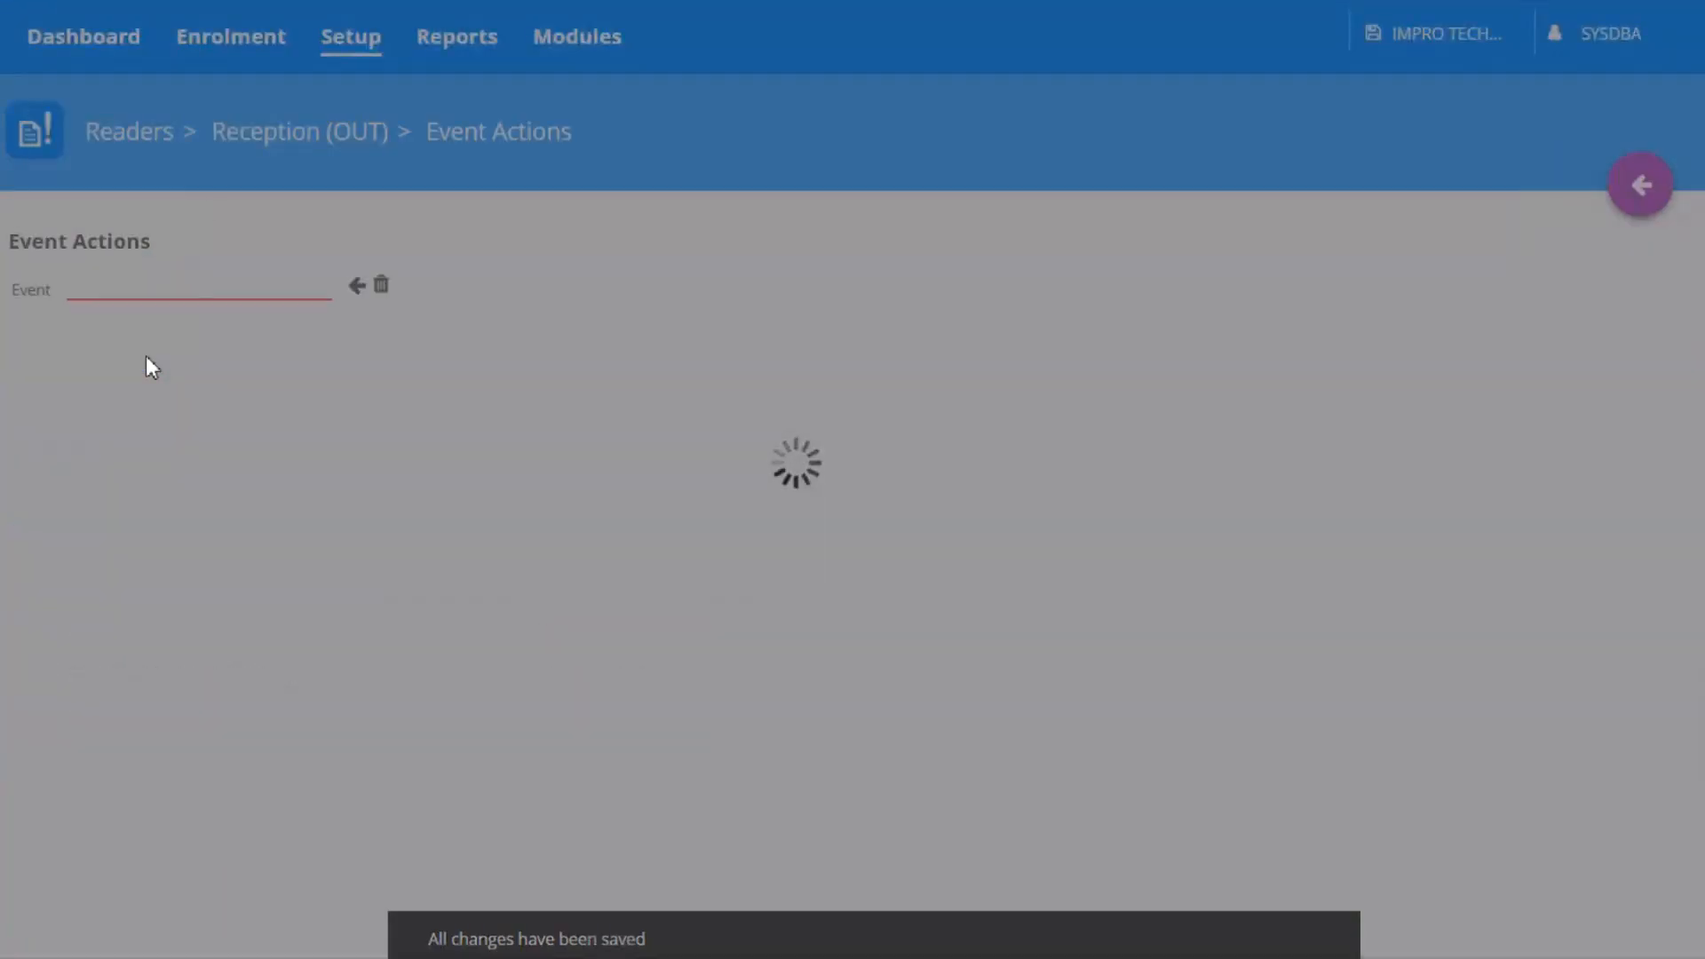
click(357, 285)
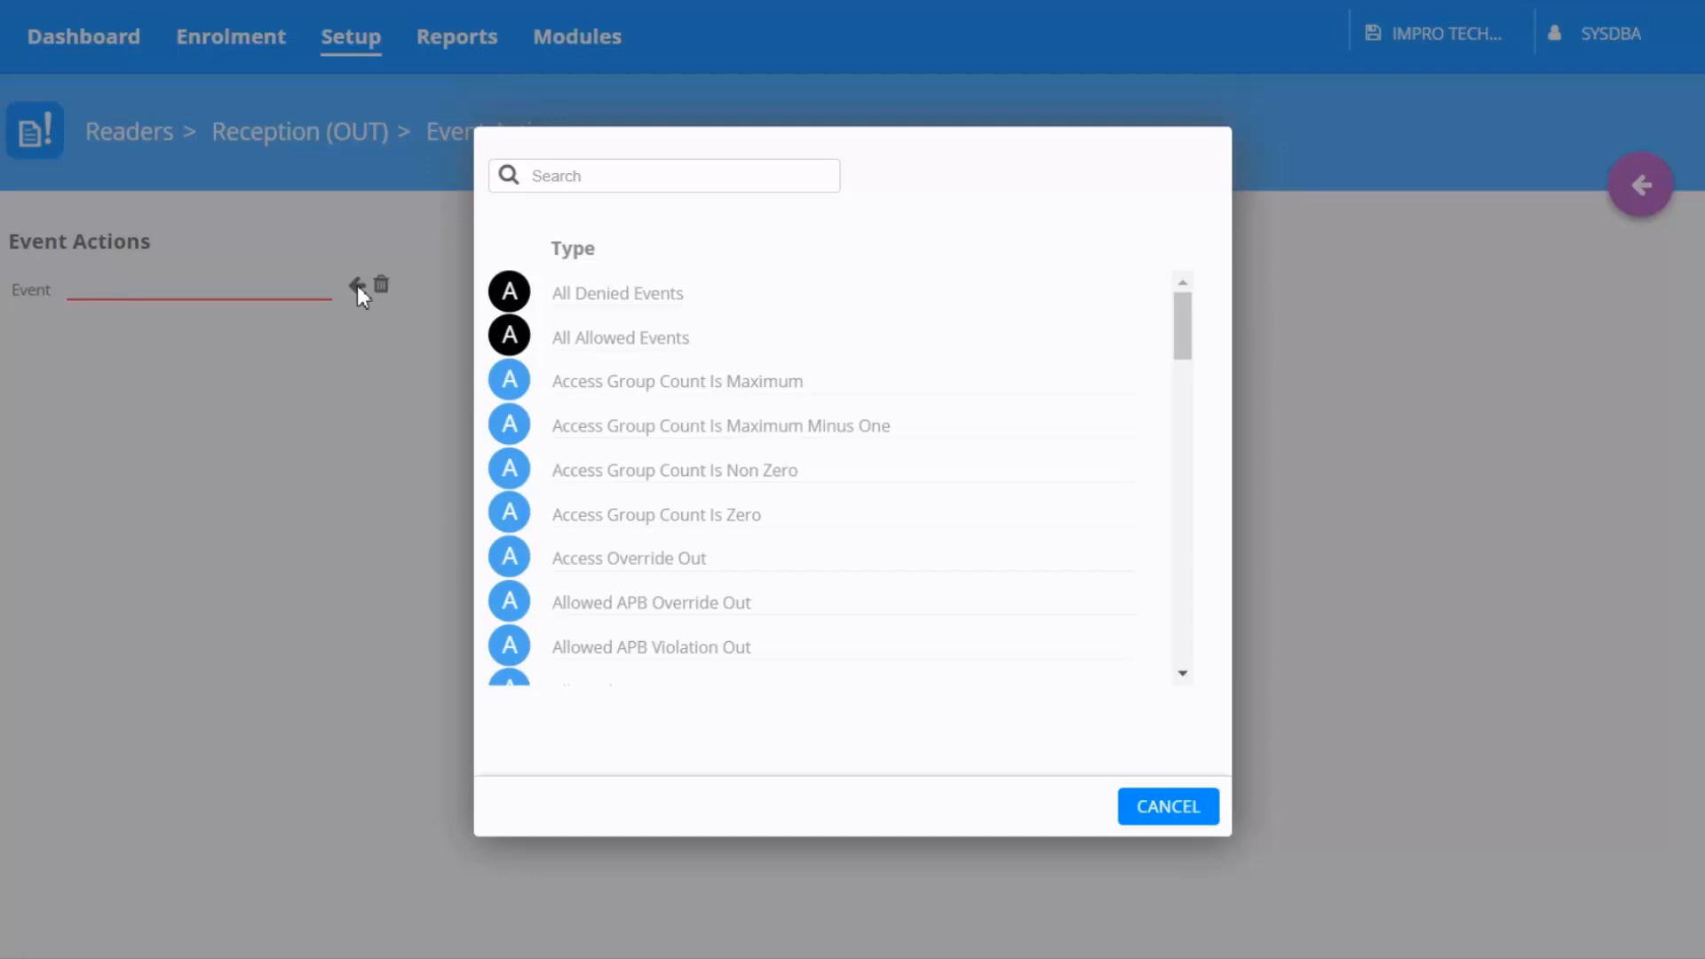
click(580, 178)
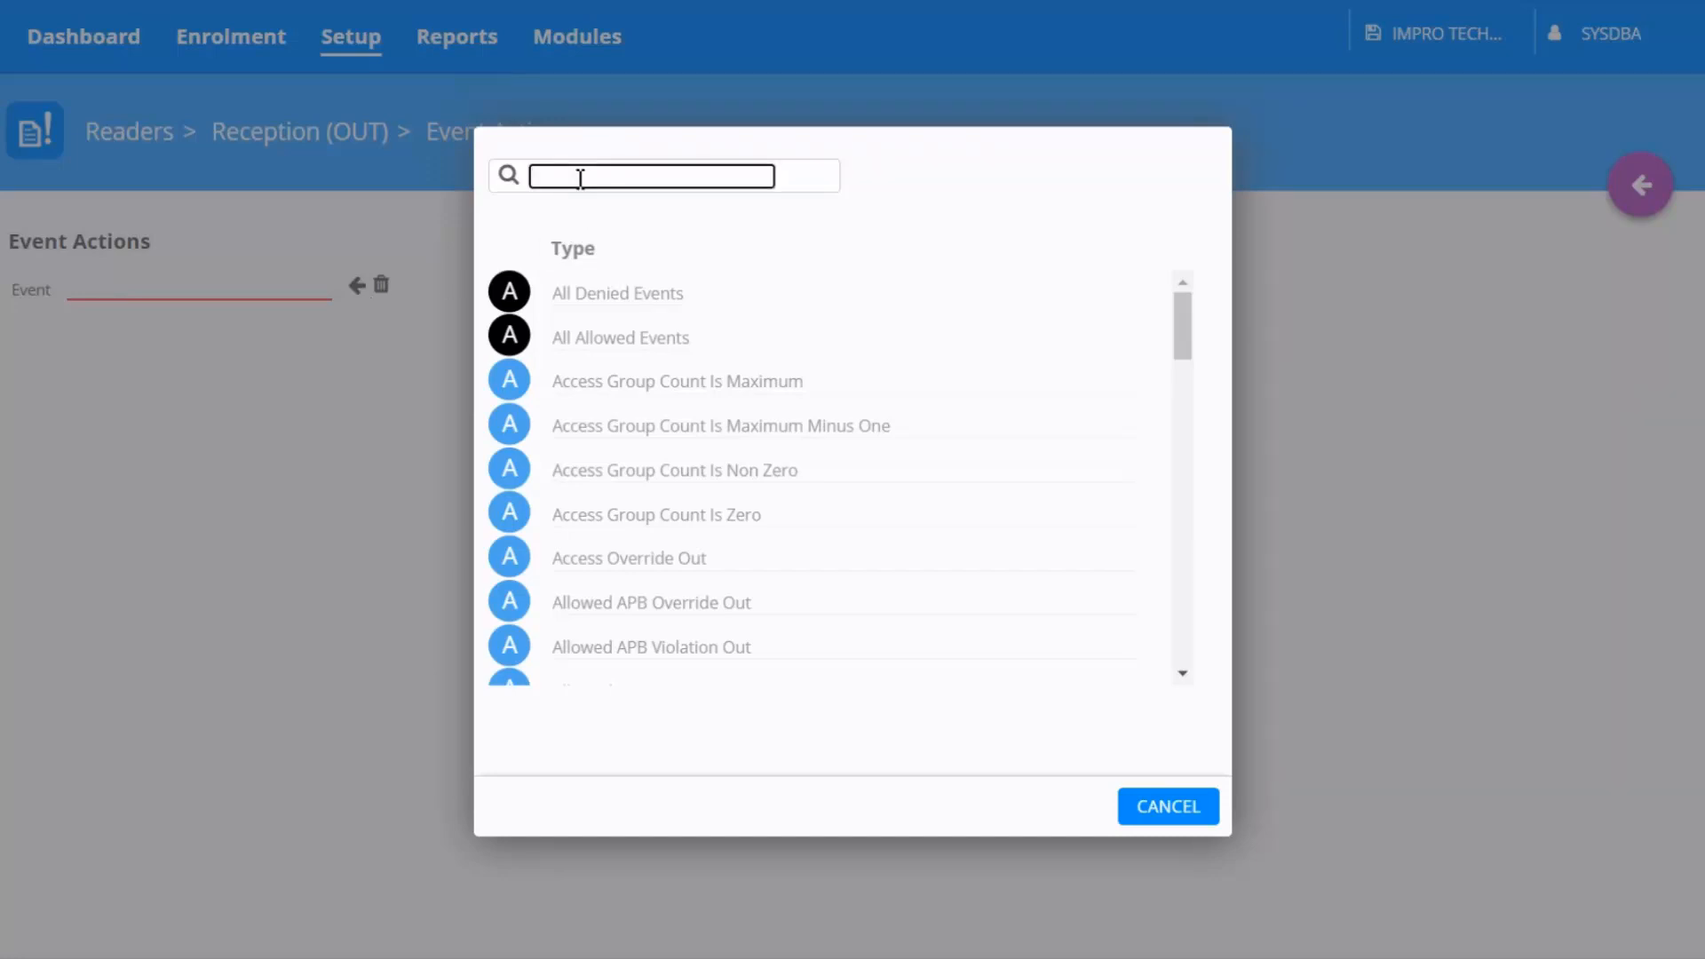
text(allowe)
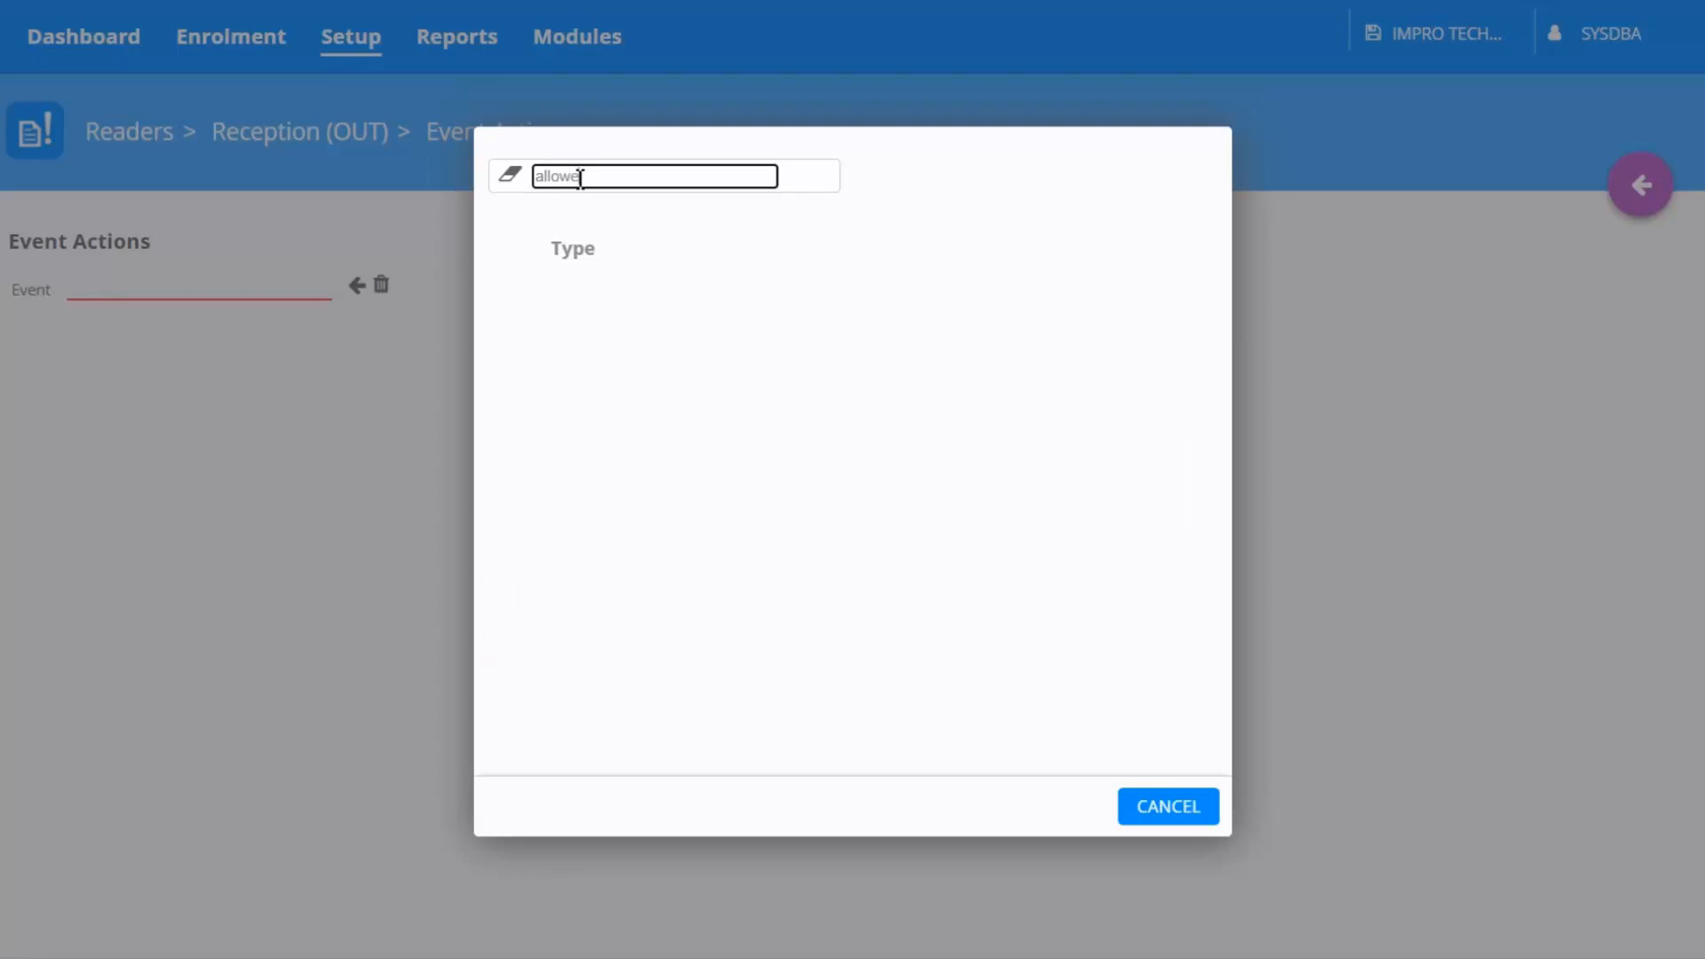
text(d special)
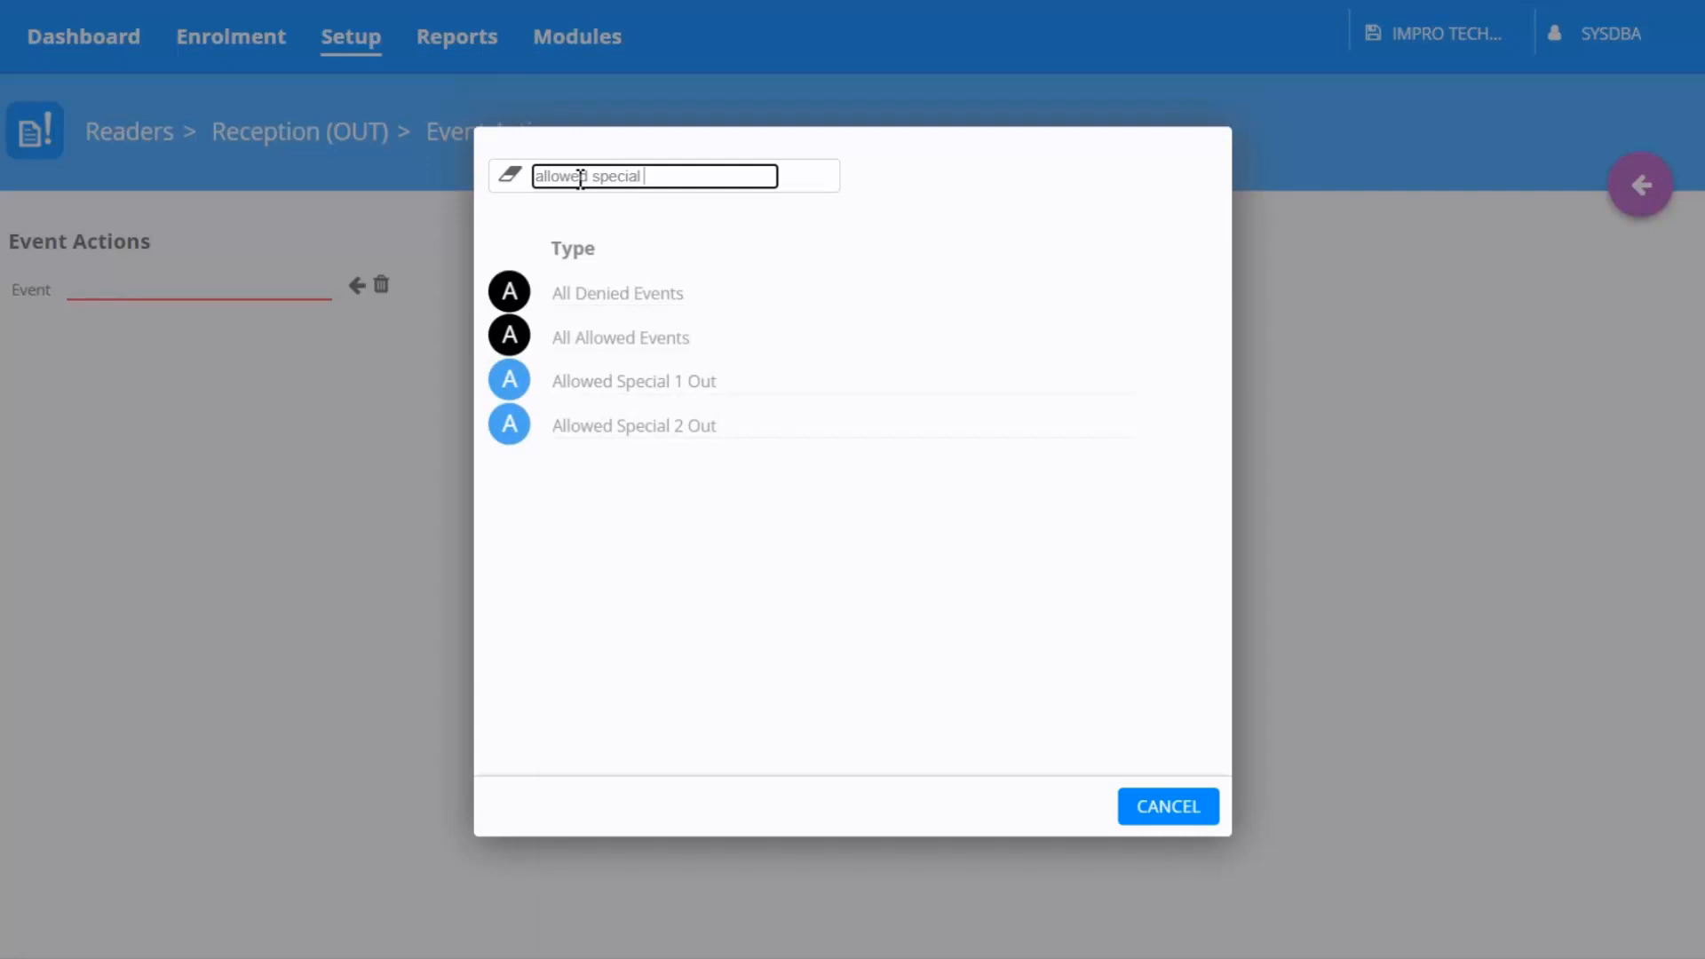
click(648, 381)
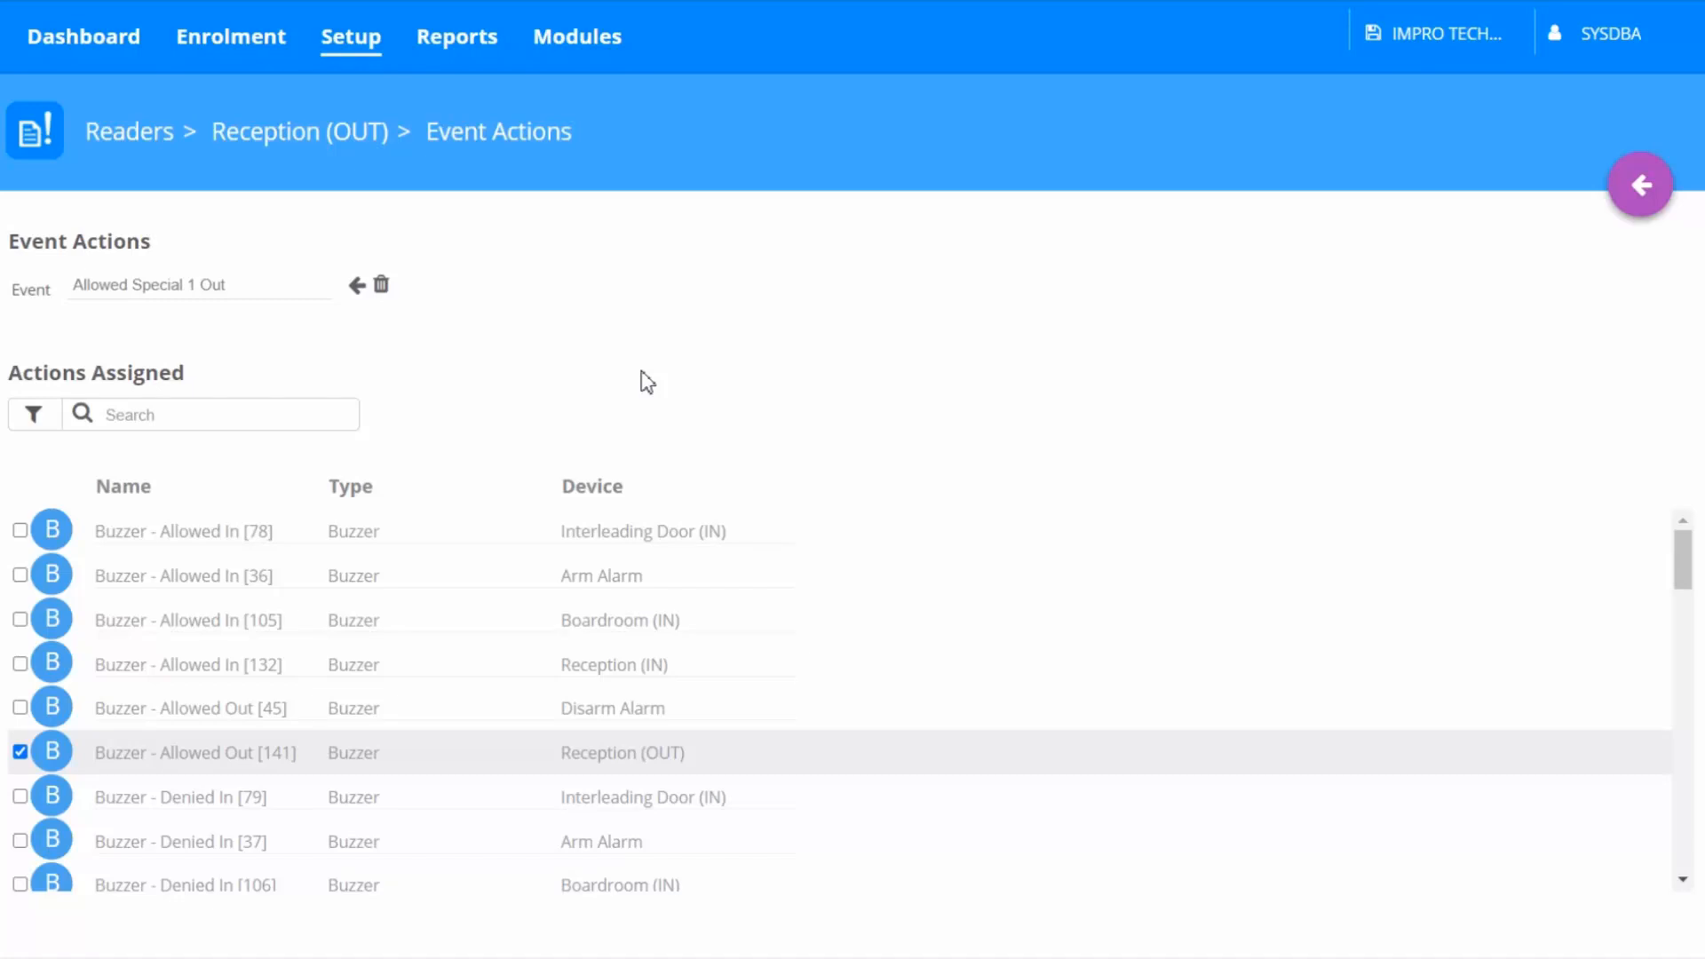
Assign the Emergency On actions for APC1 and APC2 to the Allowed Special 1 Out event and leave event actions
click(213, 415)
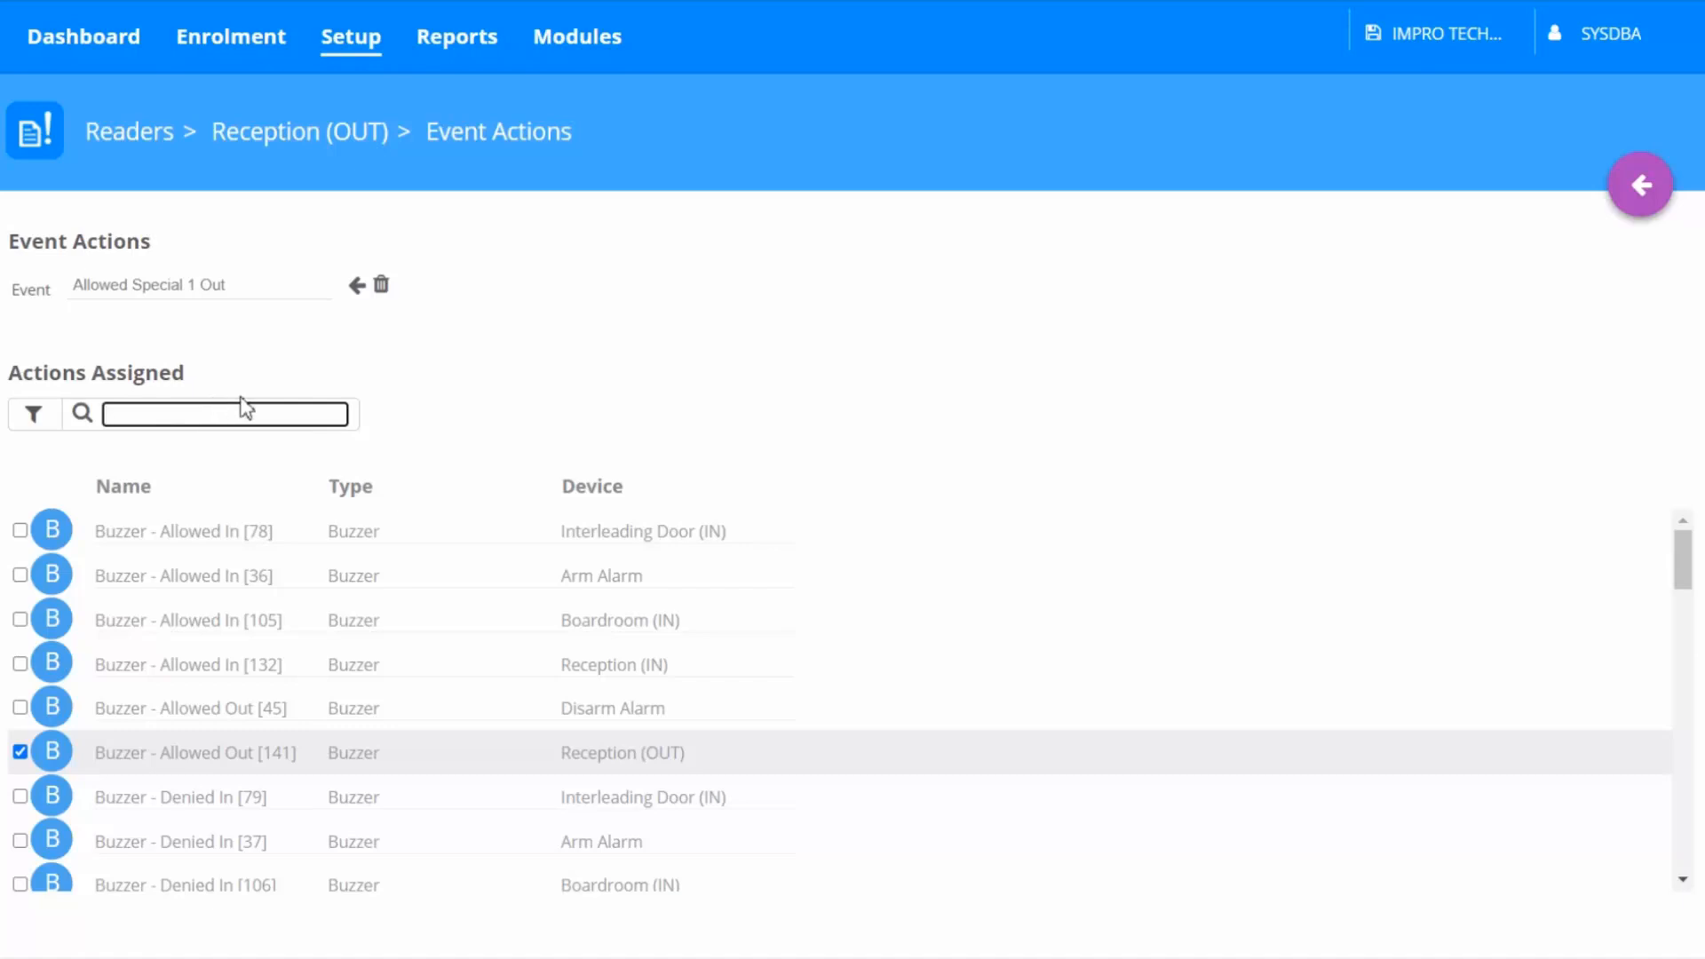
text(Emer)
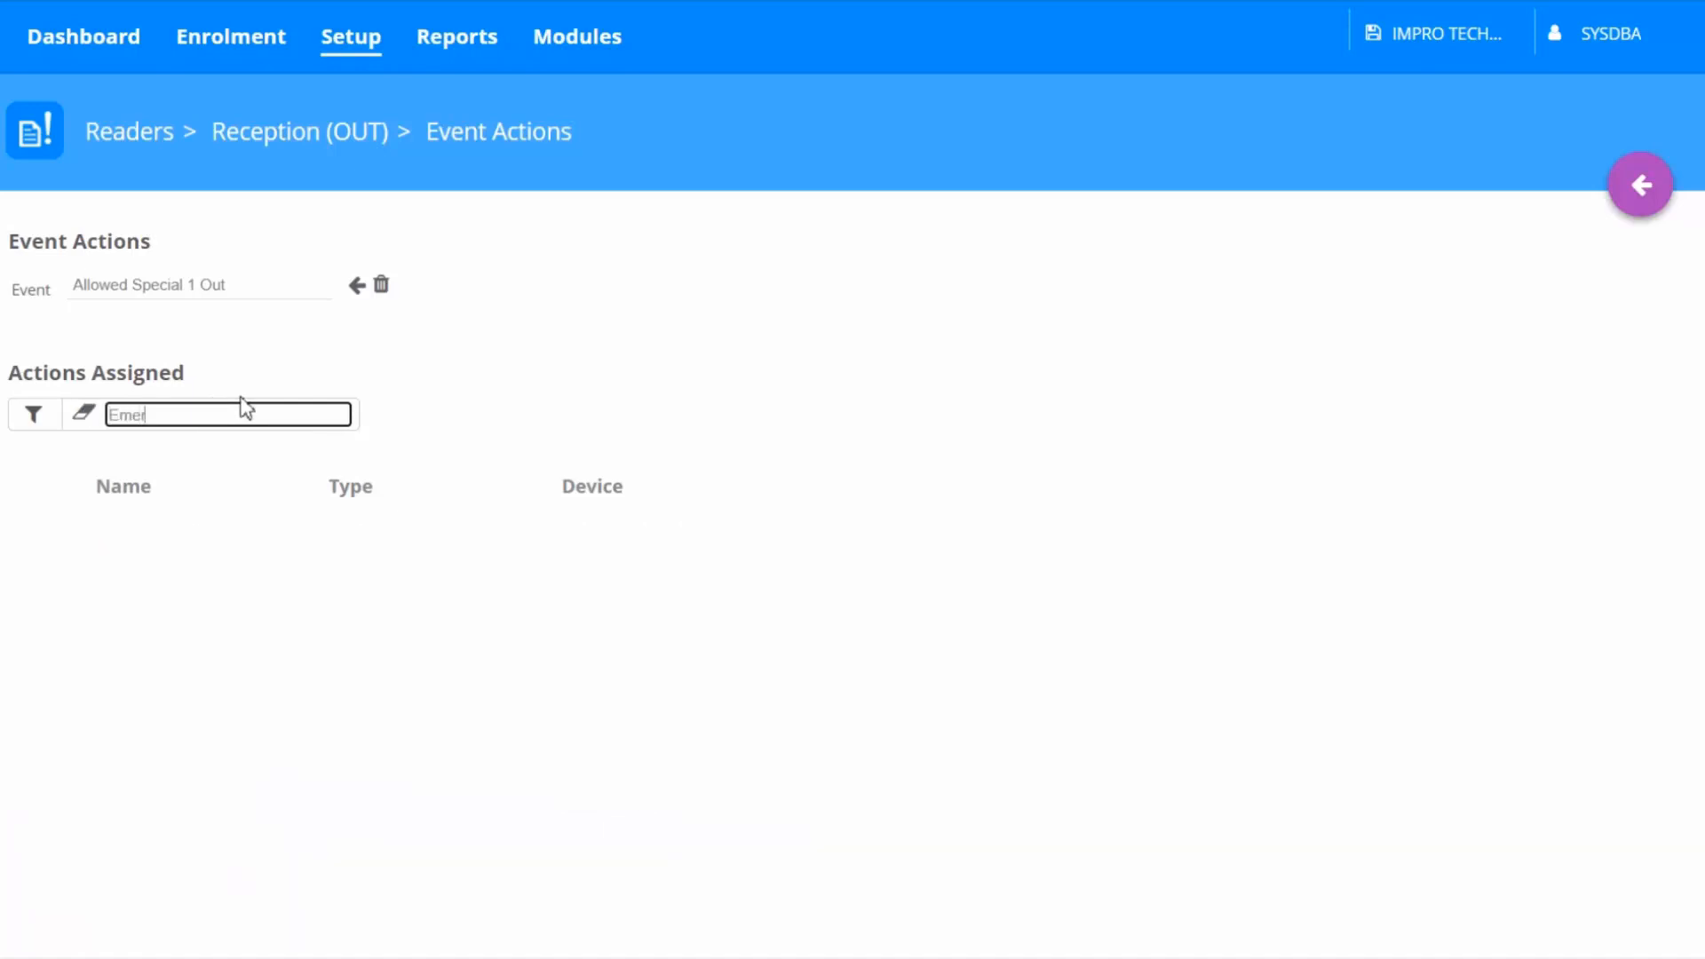
text(gency d)
text(n)
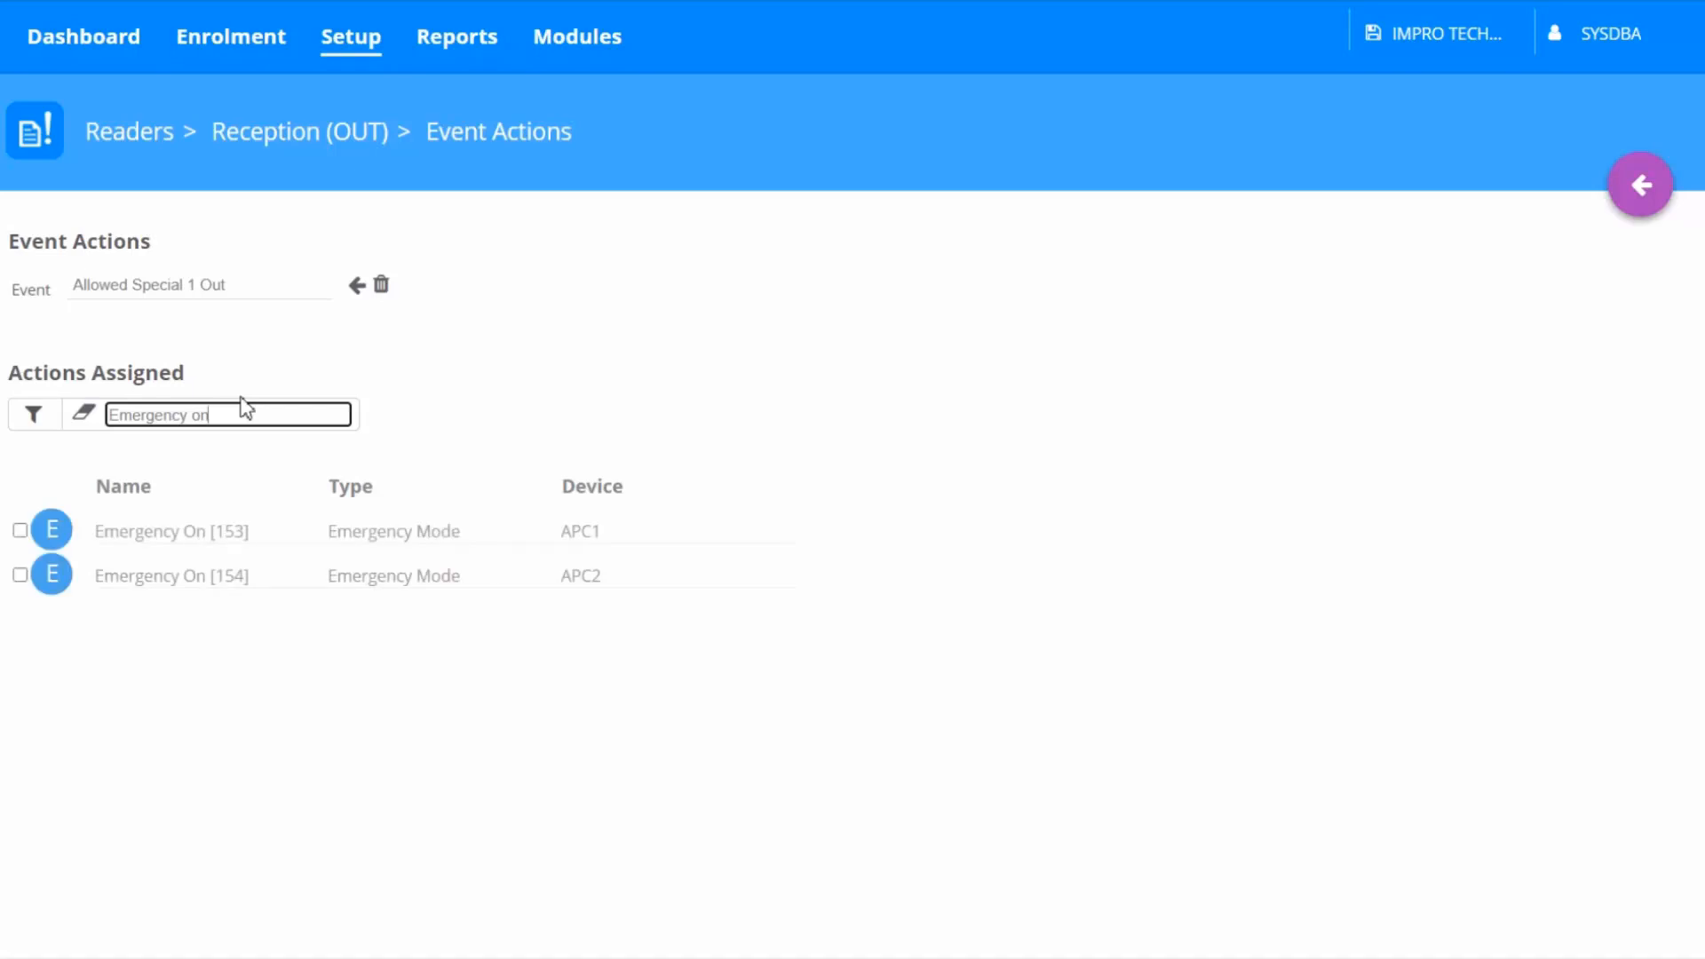
click(240, 397)
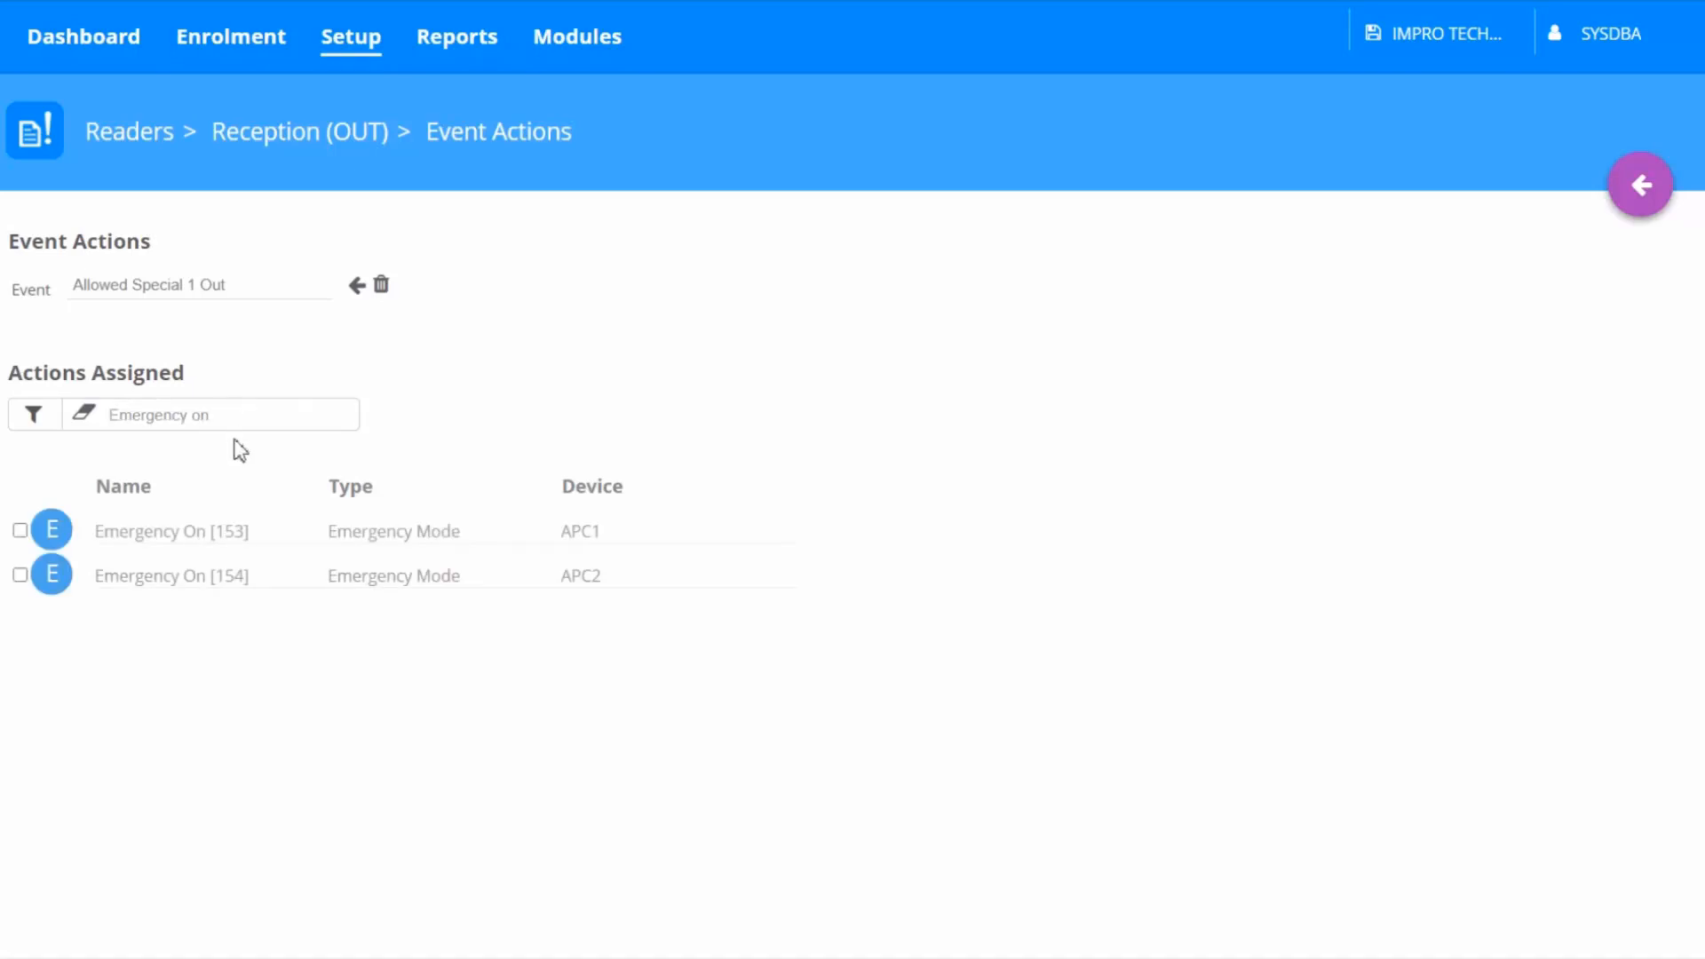
click(20, 531)
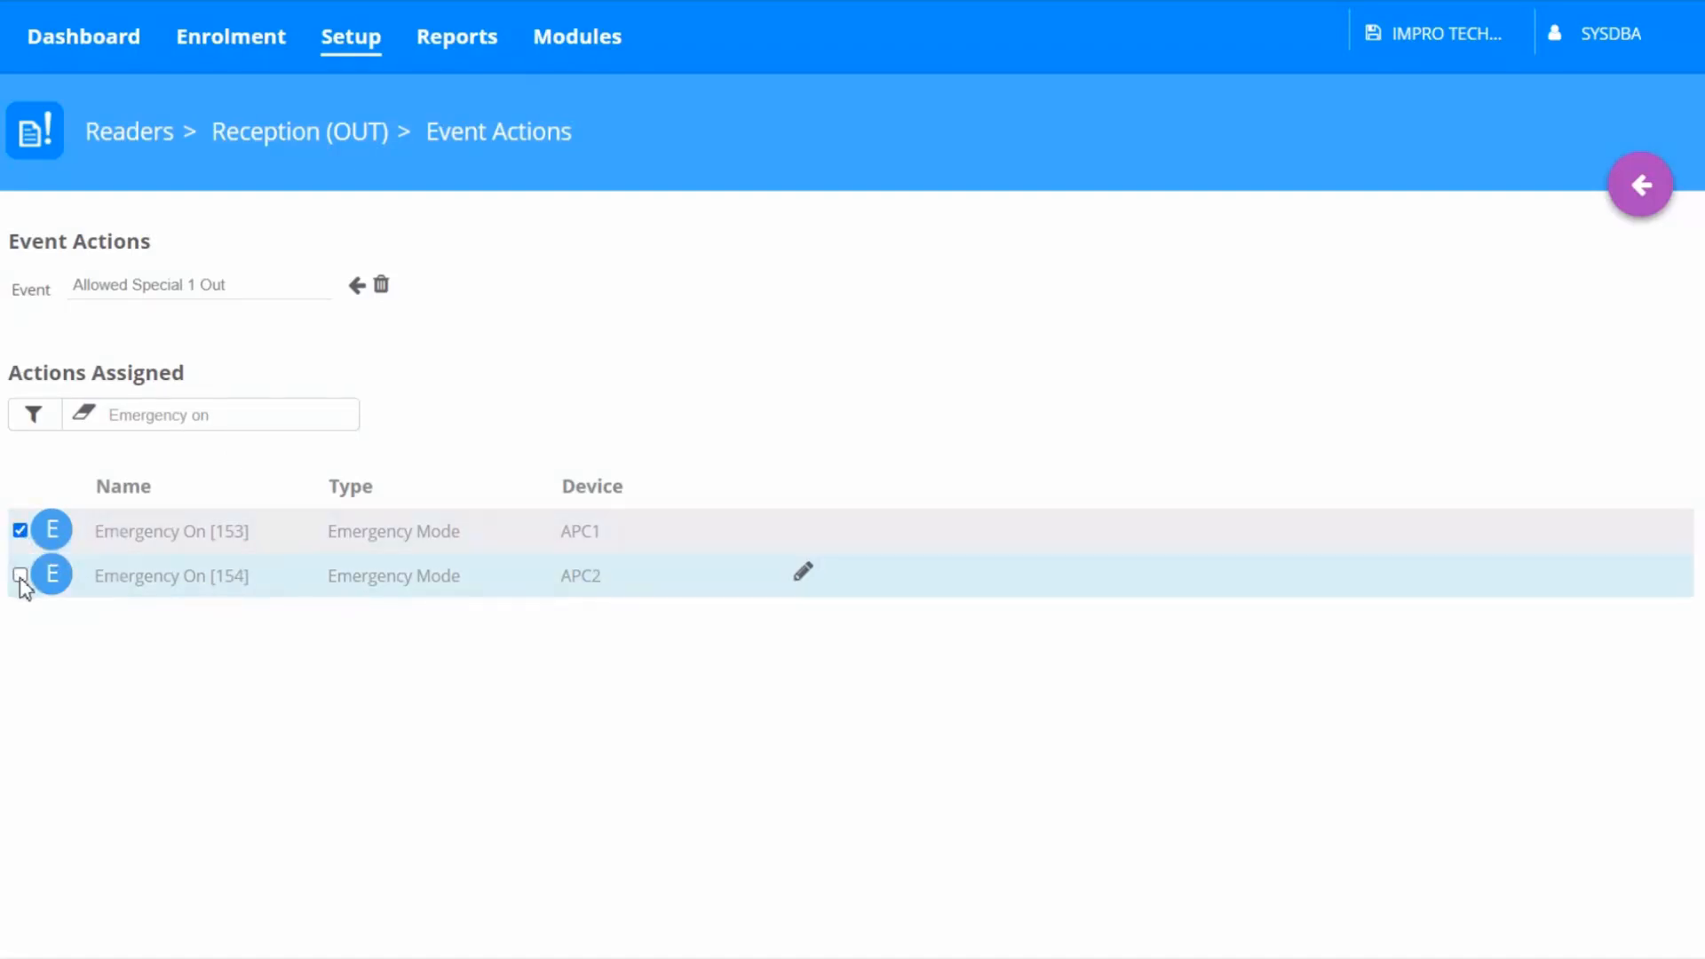
click(19, 575)
click(1642, 188)
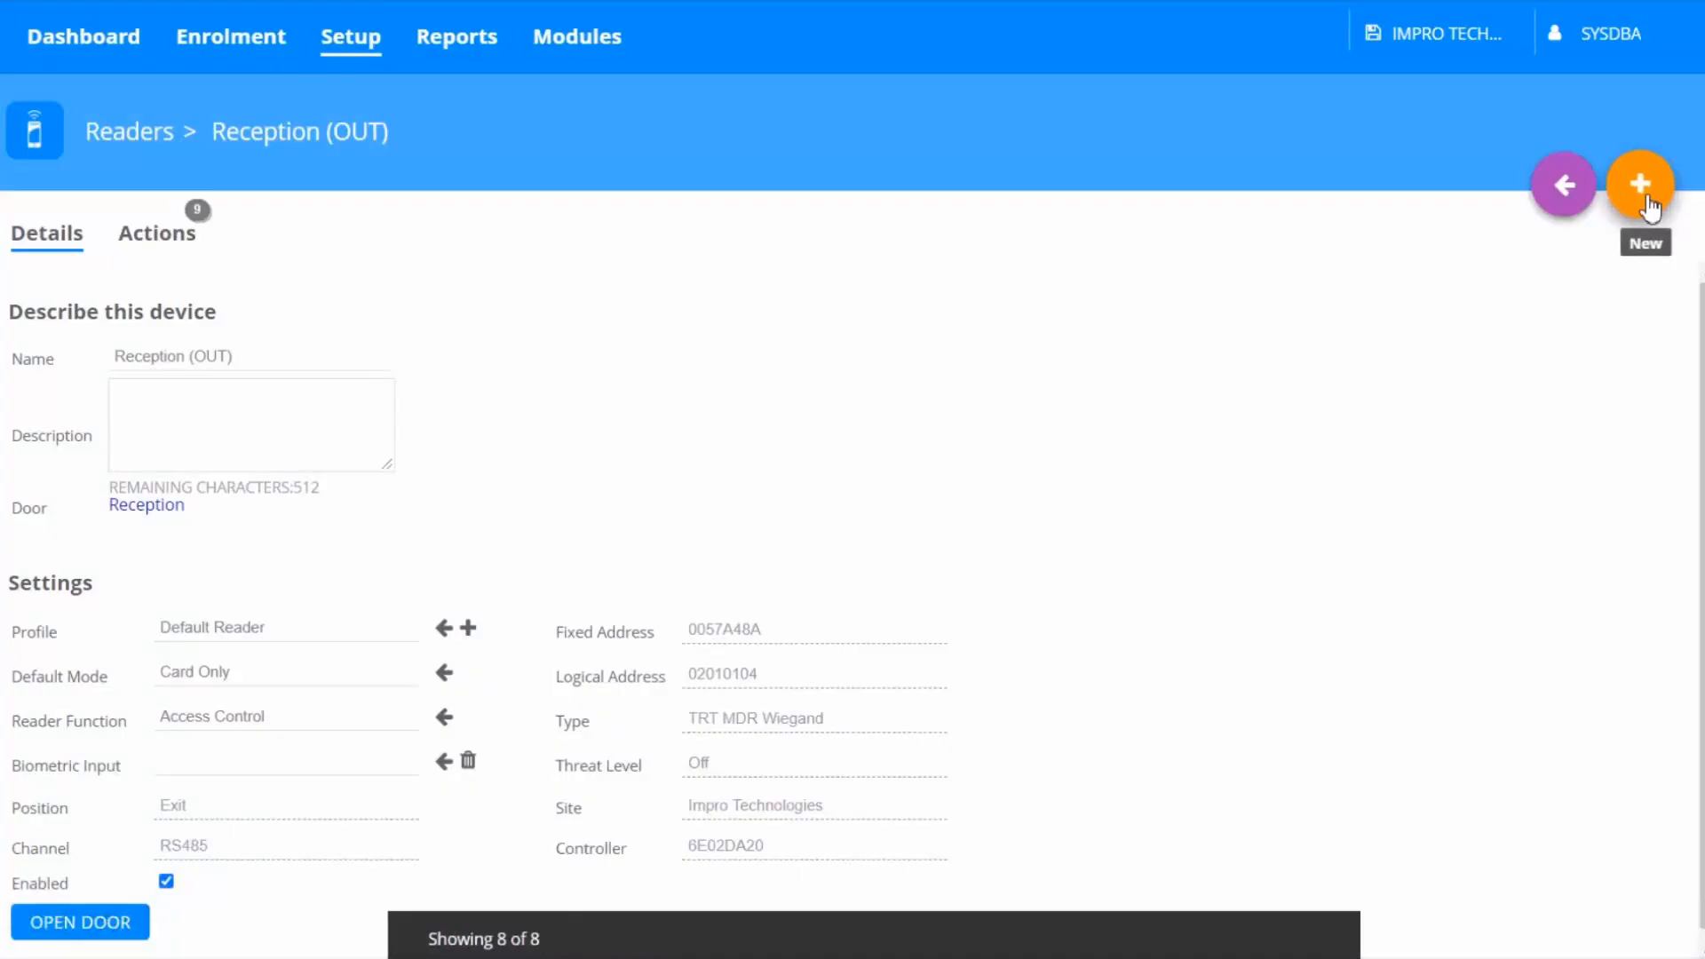
Open event actions for the Reception (IN) reader and select the Allowed Special 1 In event
click(1570, 209)
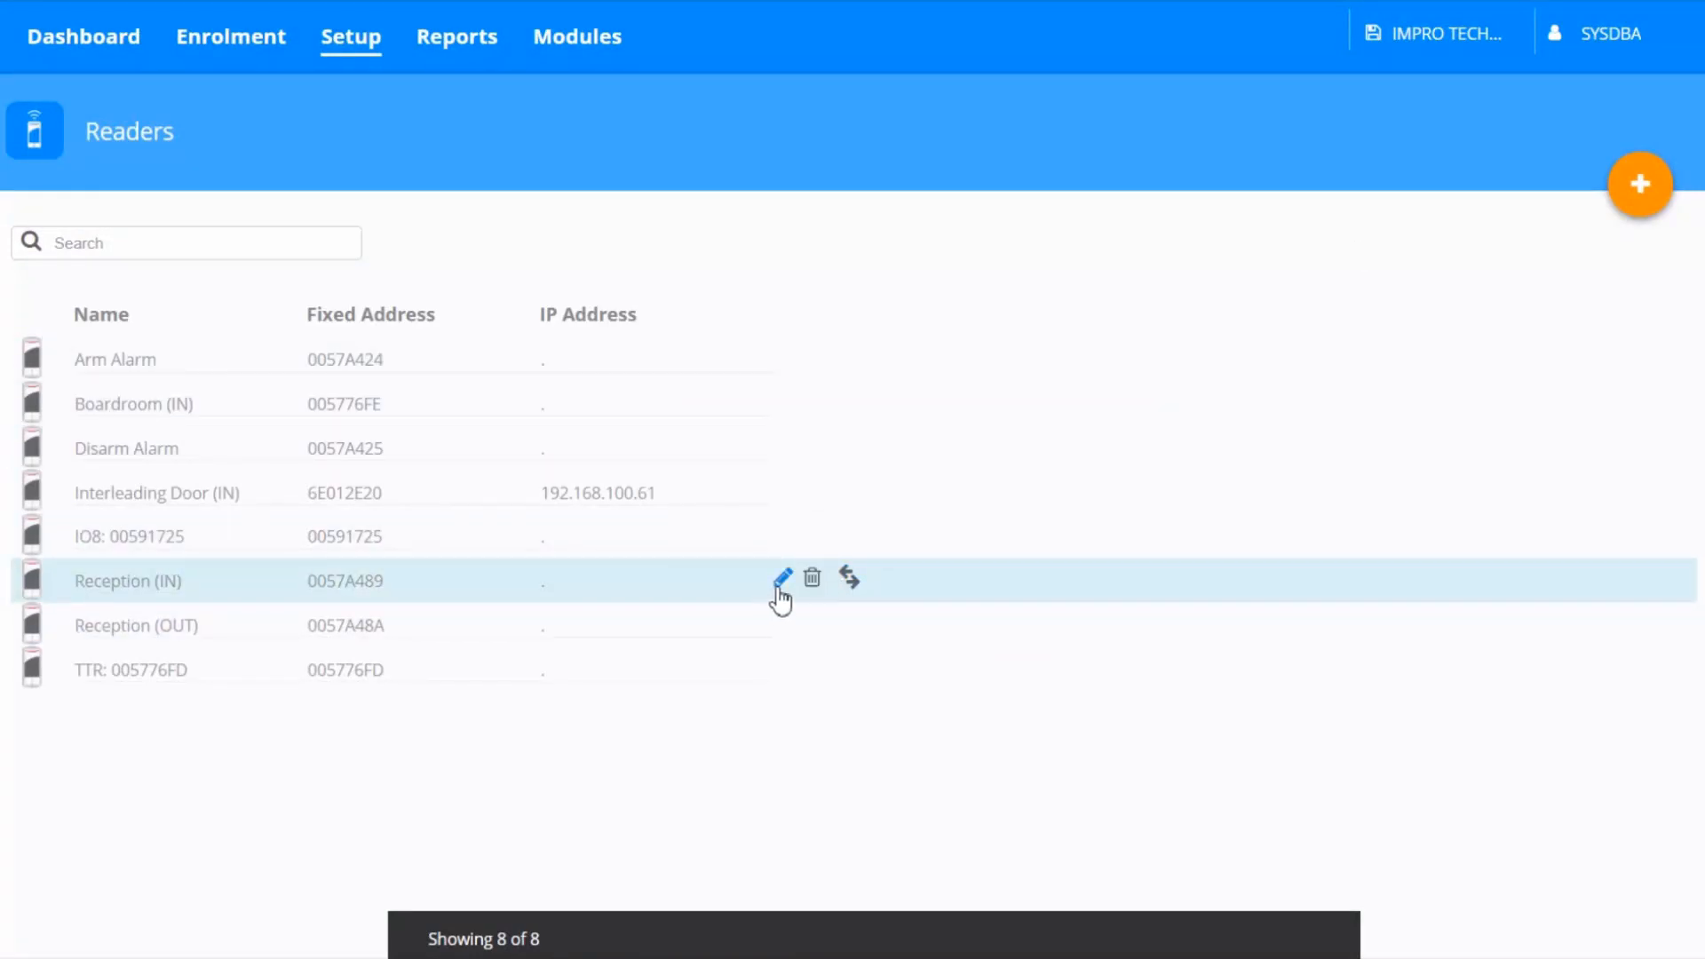
click(782, 582)
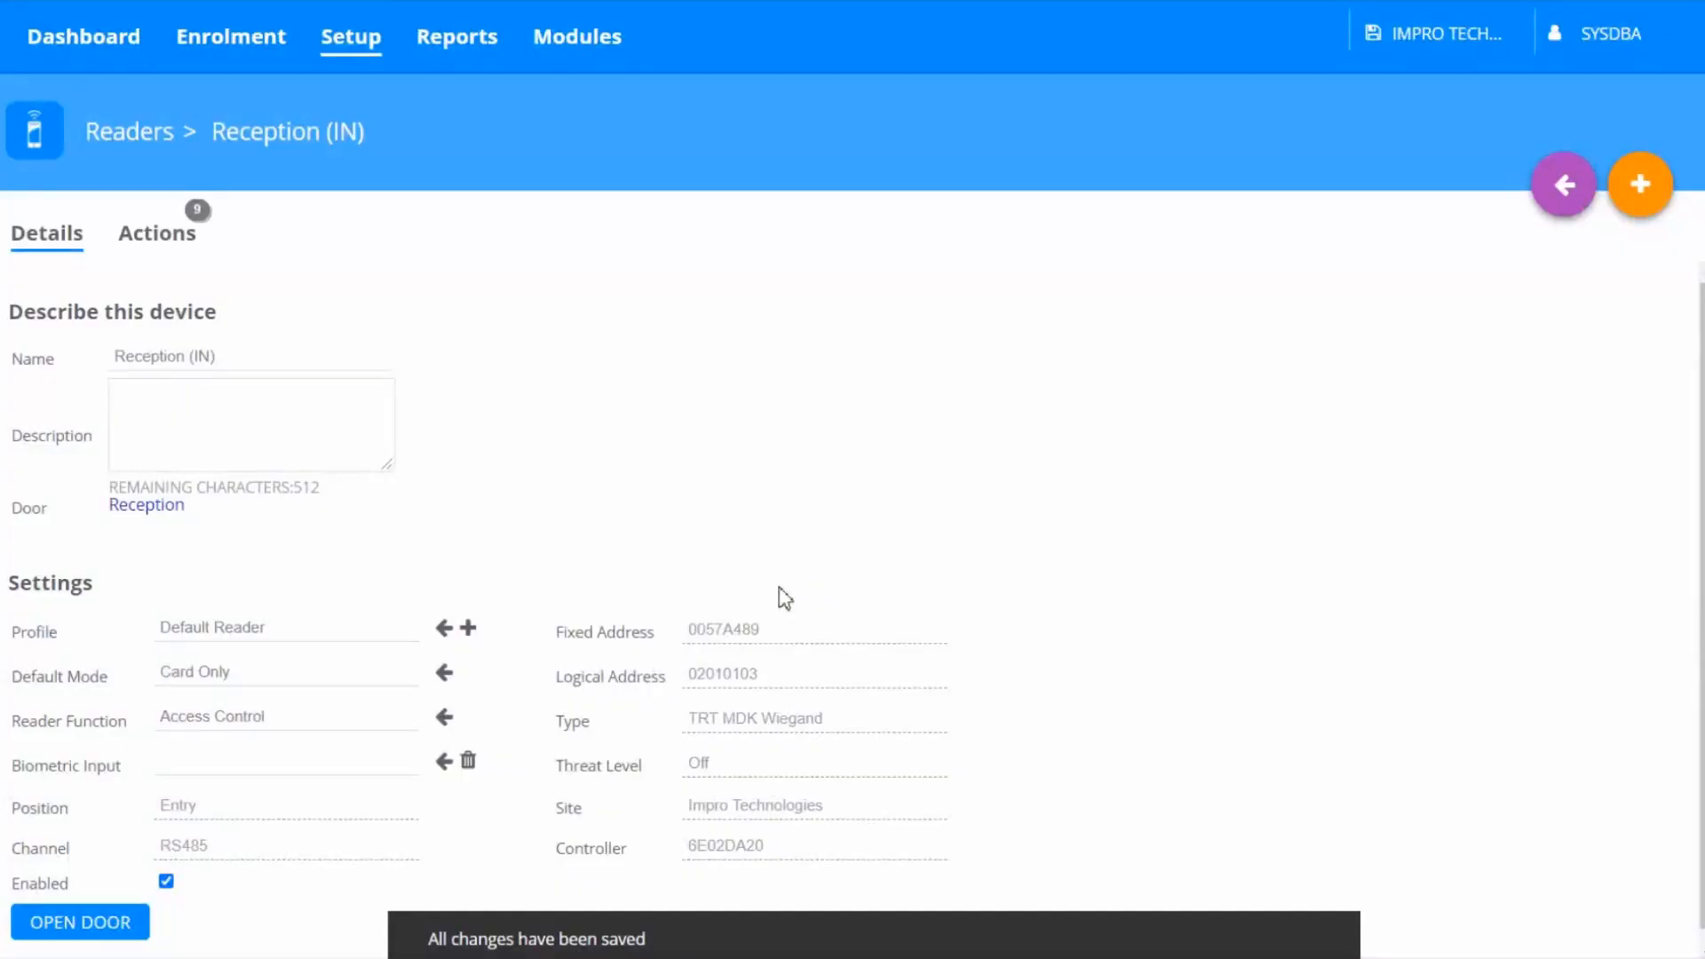
click(174, 258)
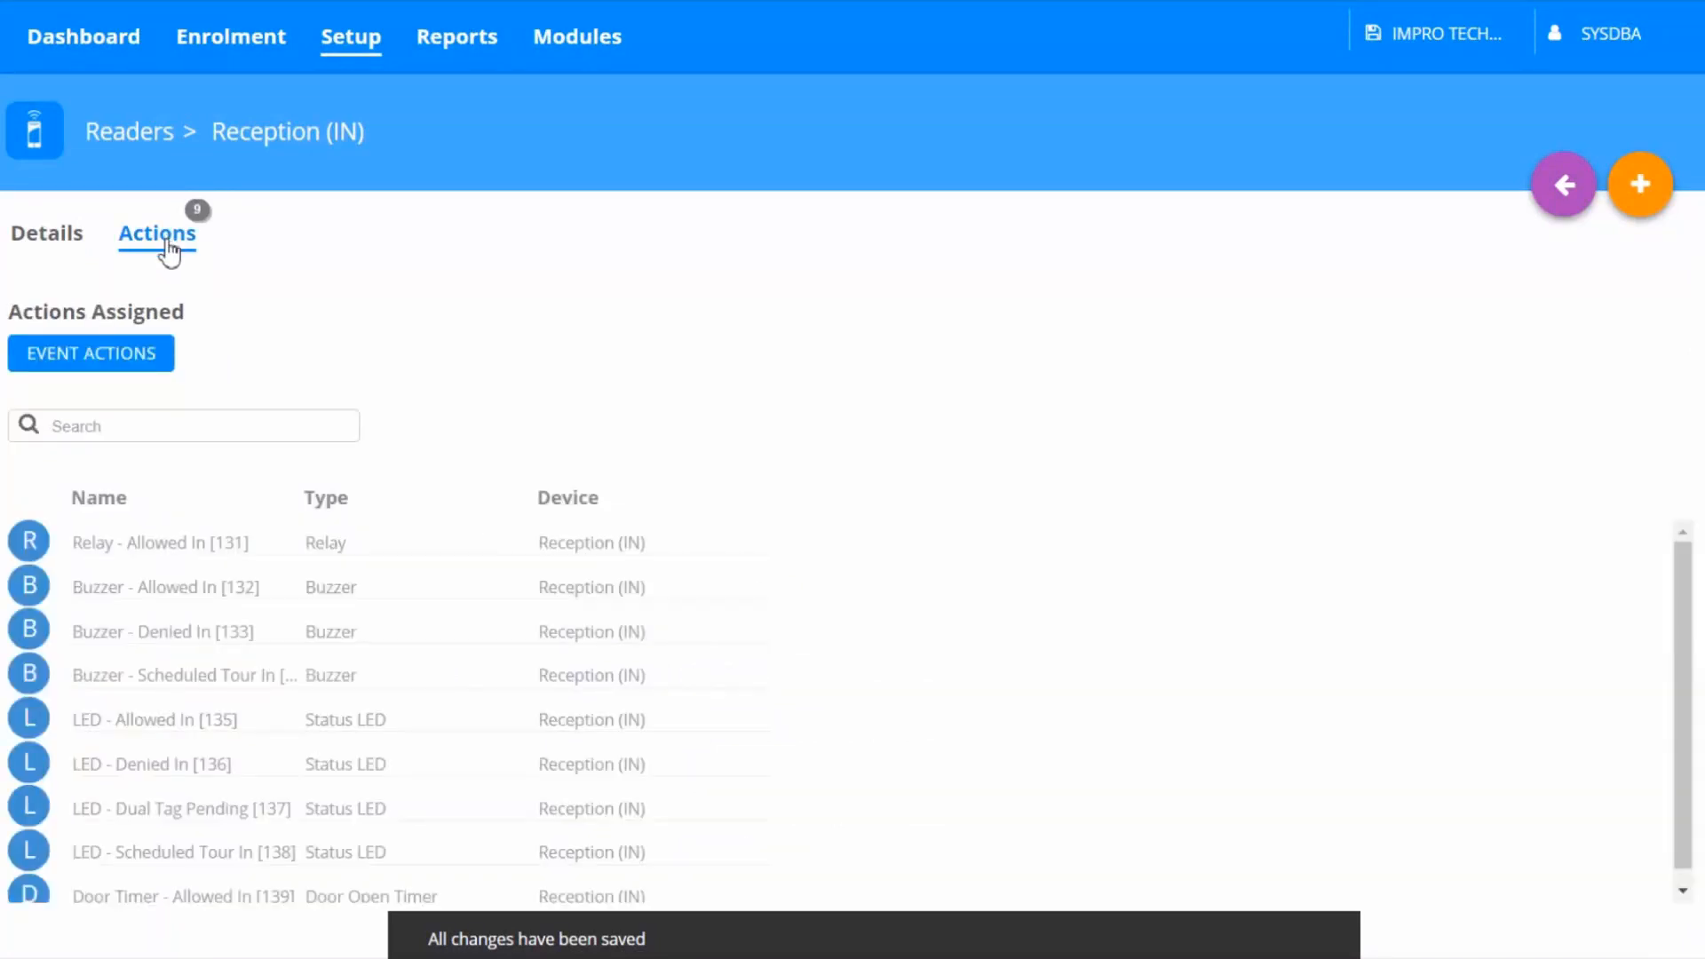
click(138, 368)
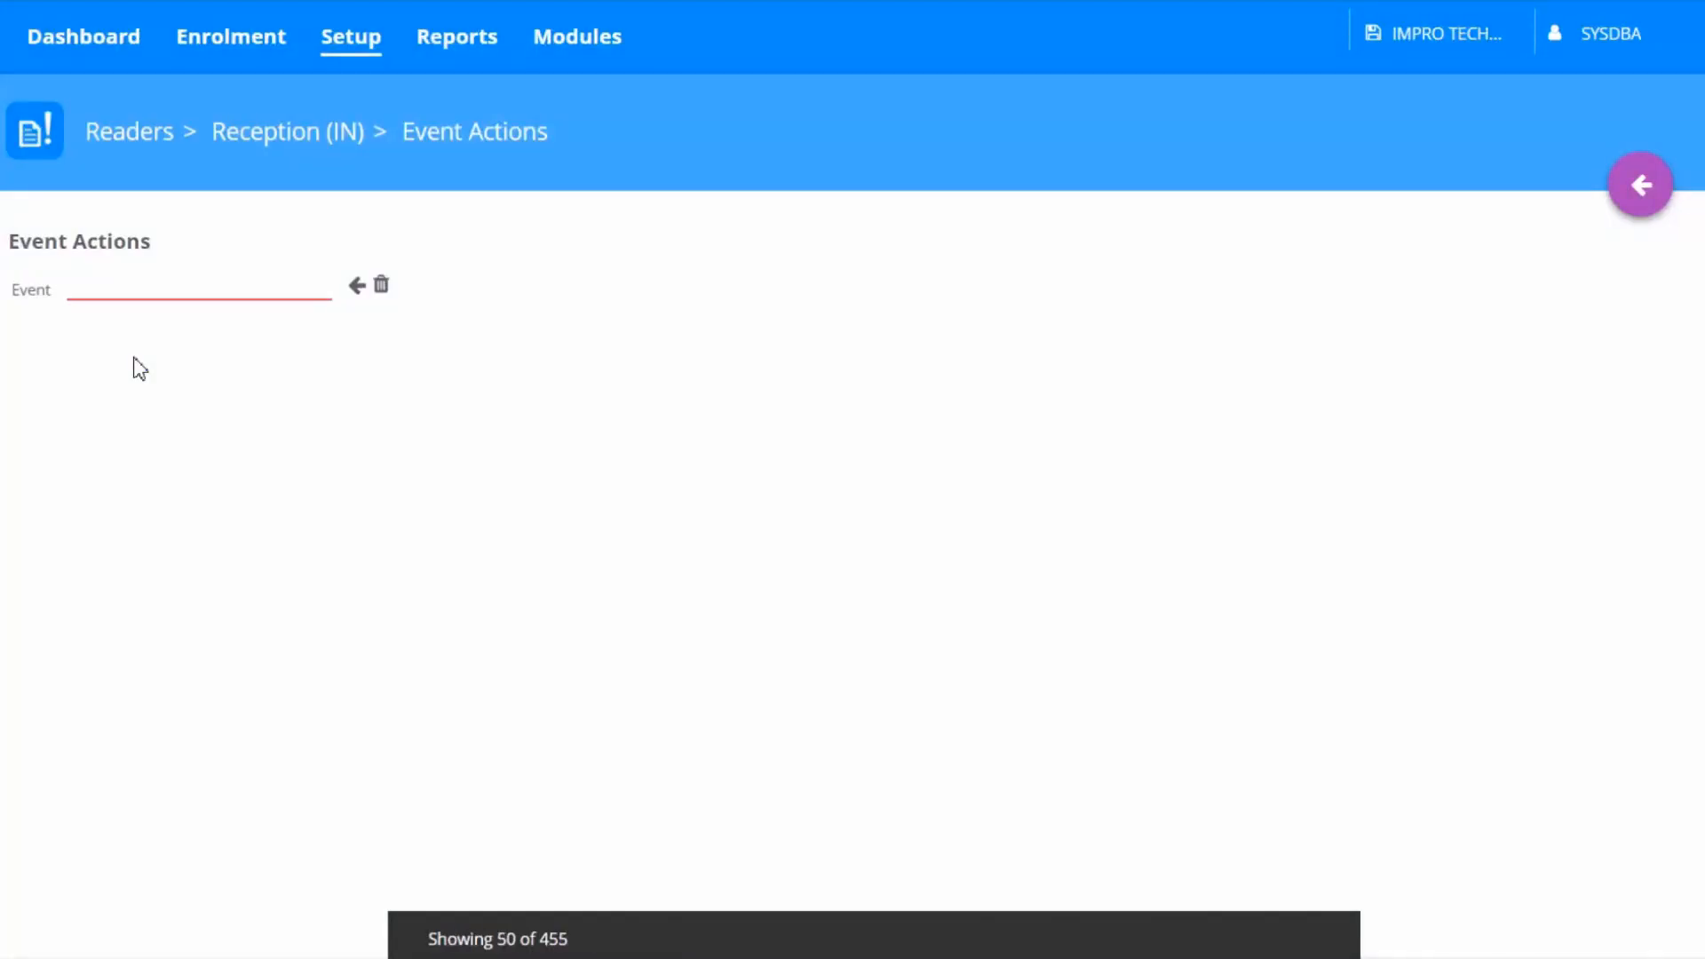
click(358, 287)
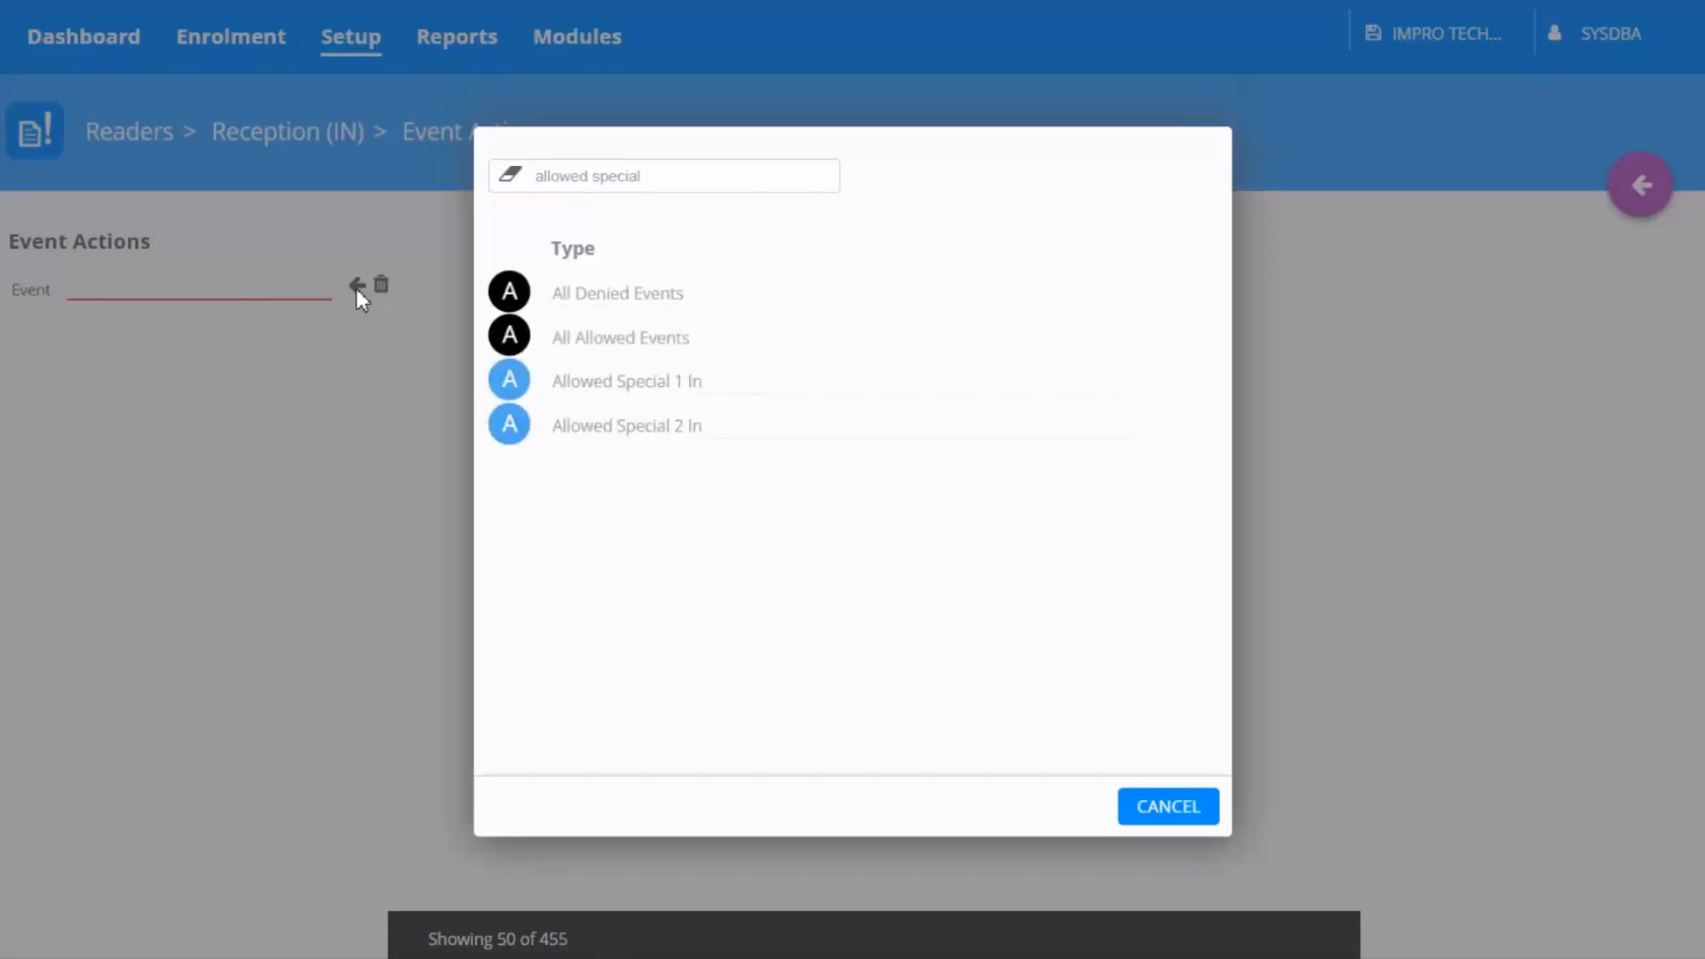
click(627, 402)
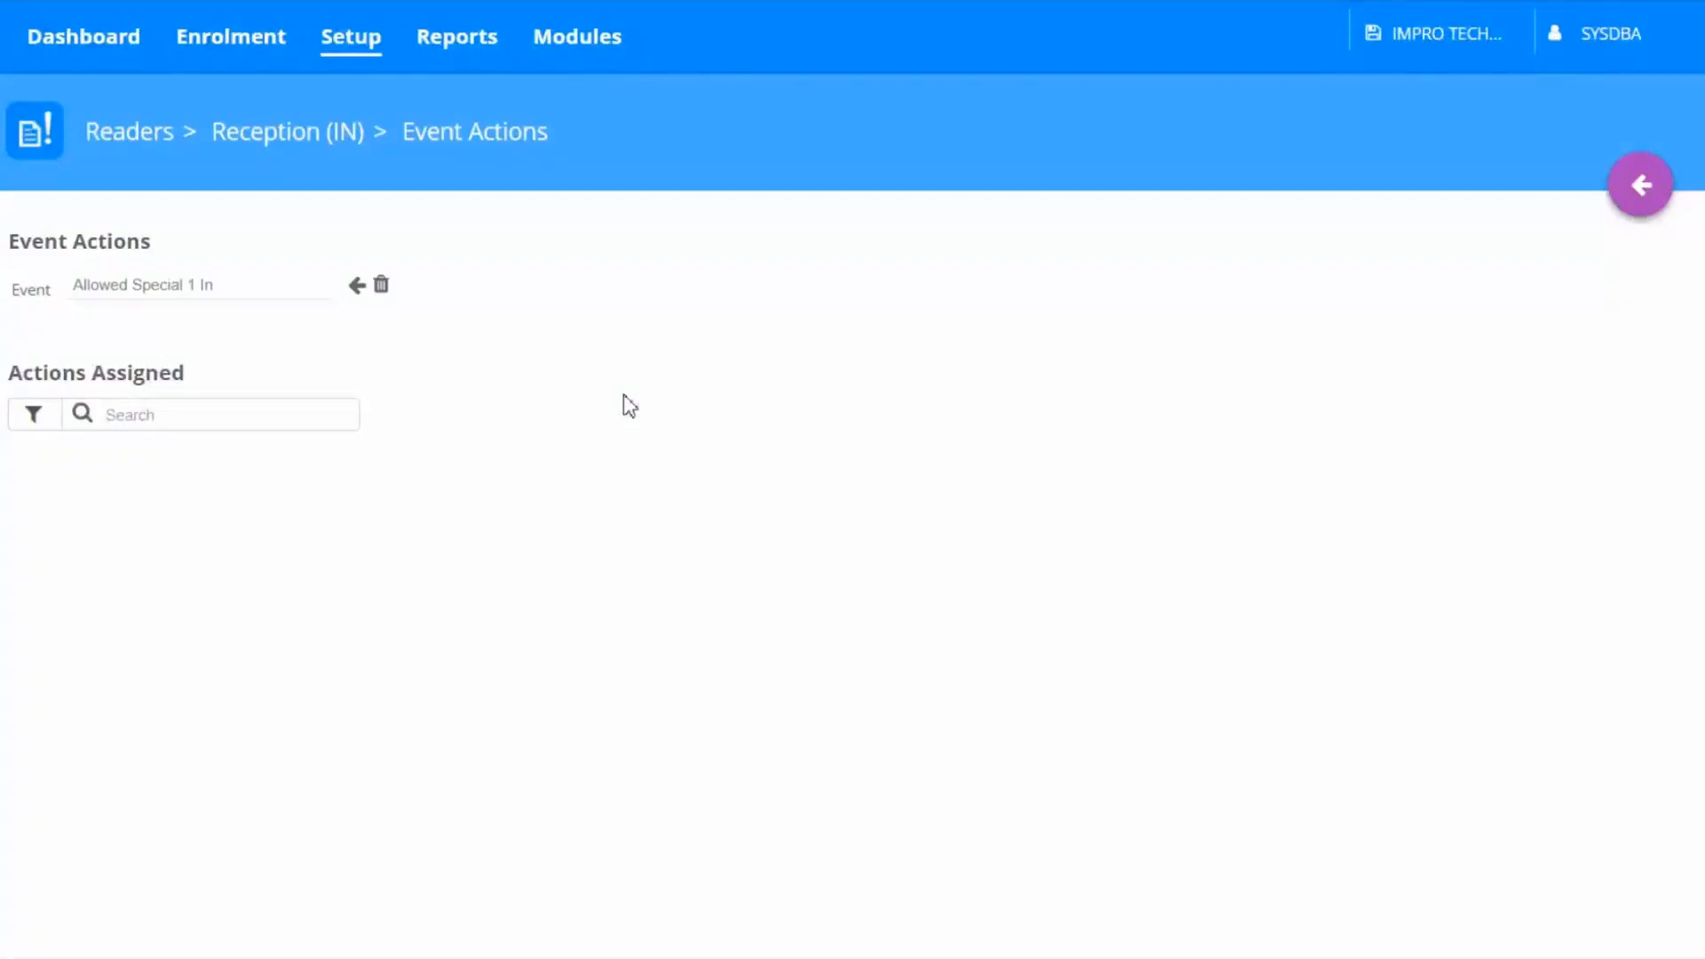
Filter actions for Emergen and assign the Emergency Off actions for APC1 and APC2 to this event
click(178, 418)
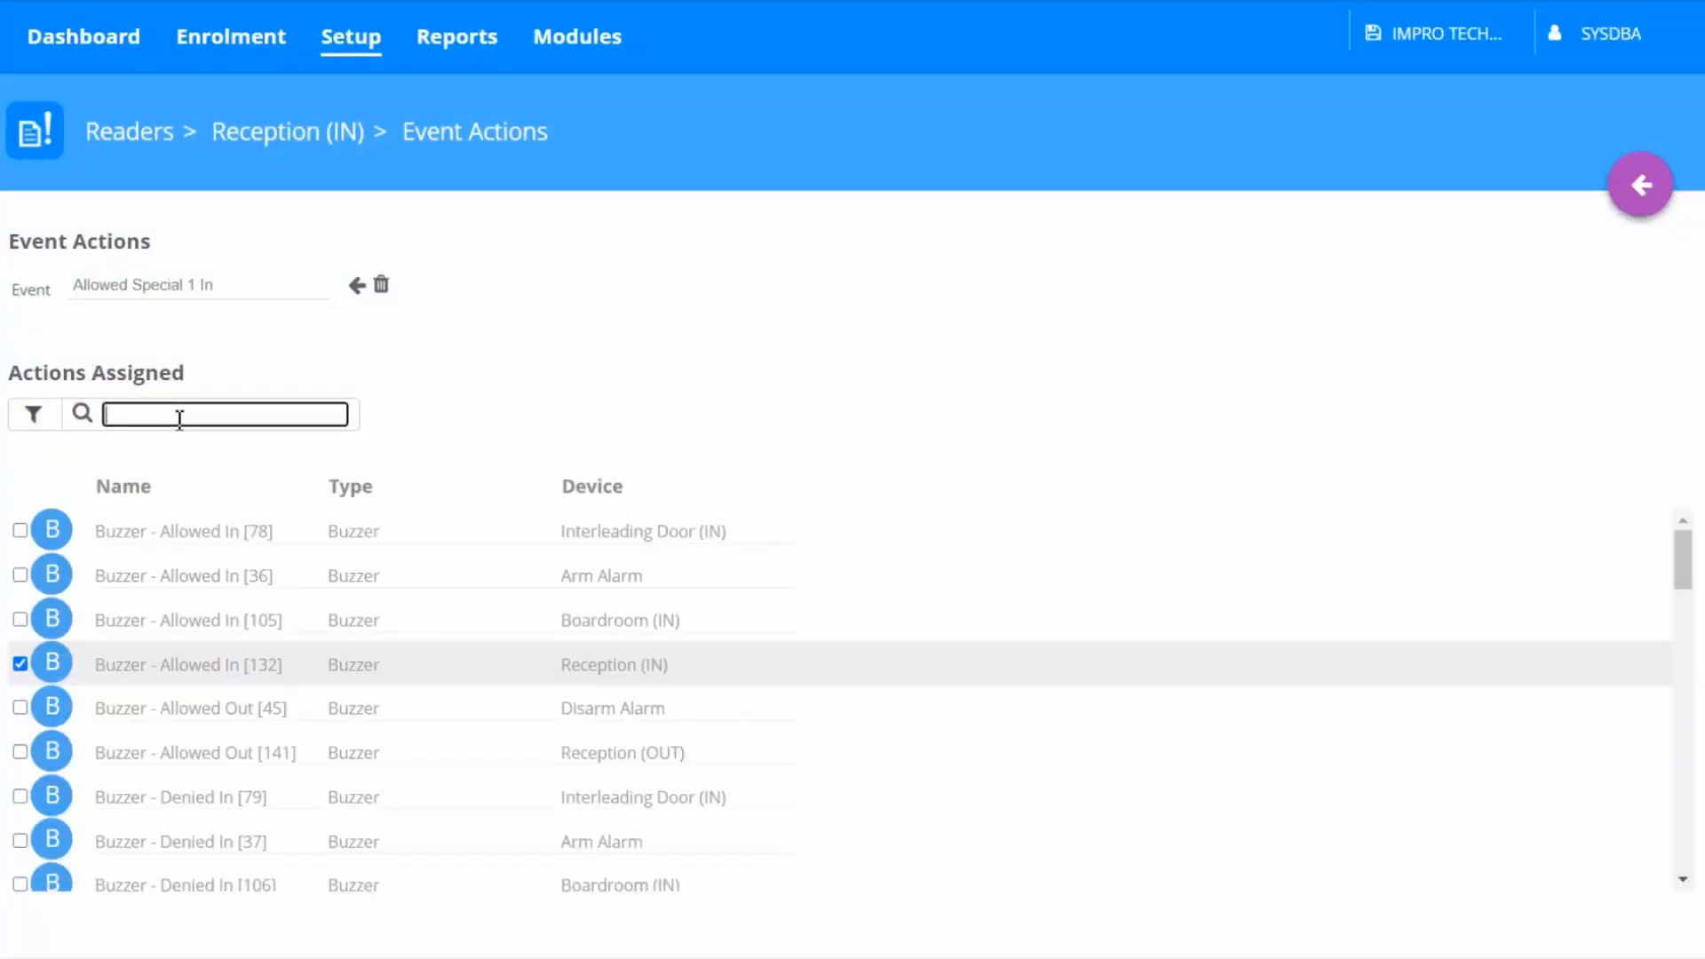
text(E)
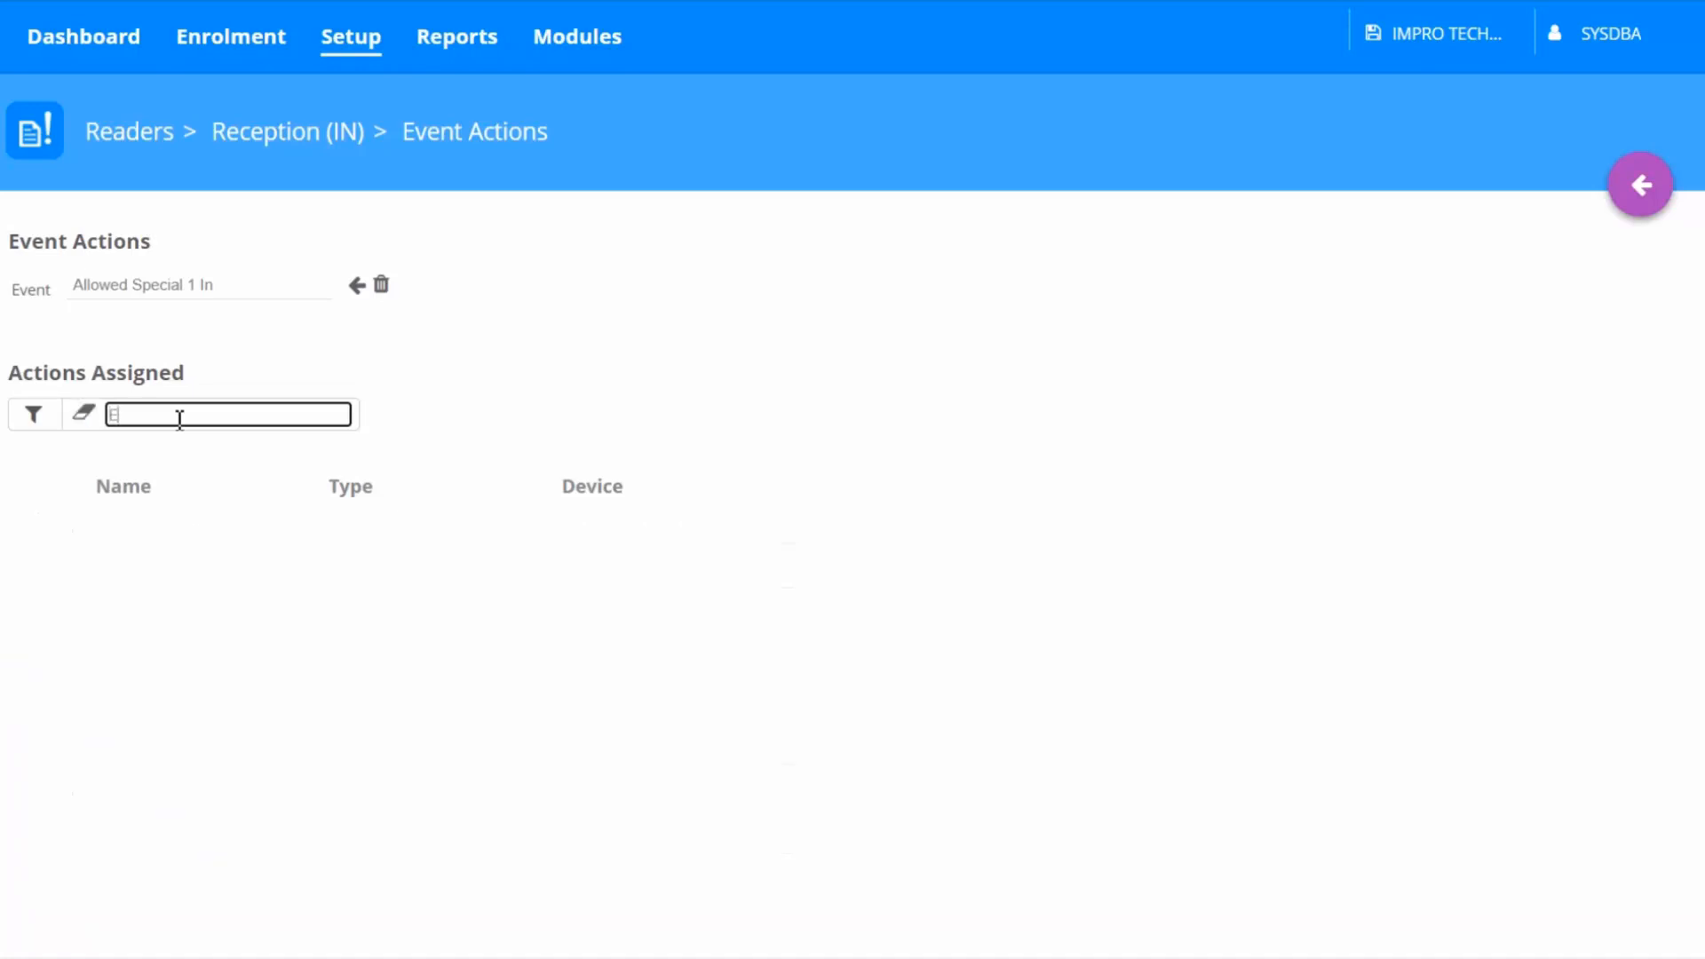
text(merged)
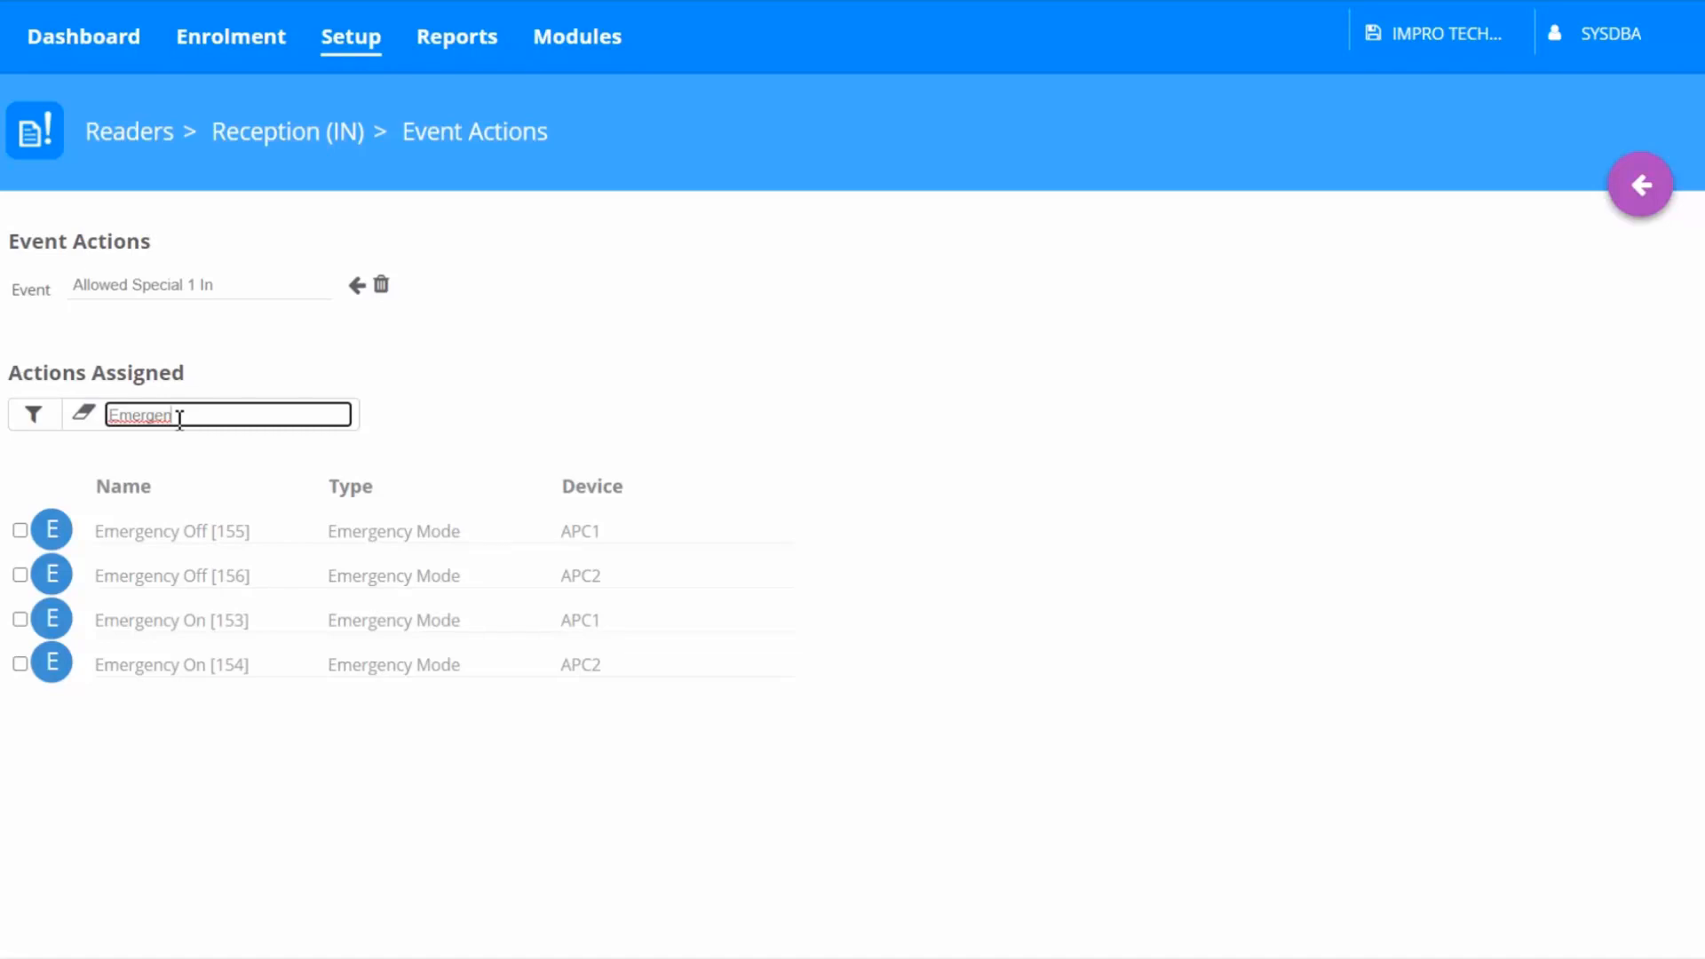
click(18, 533)
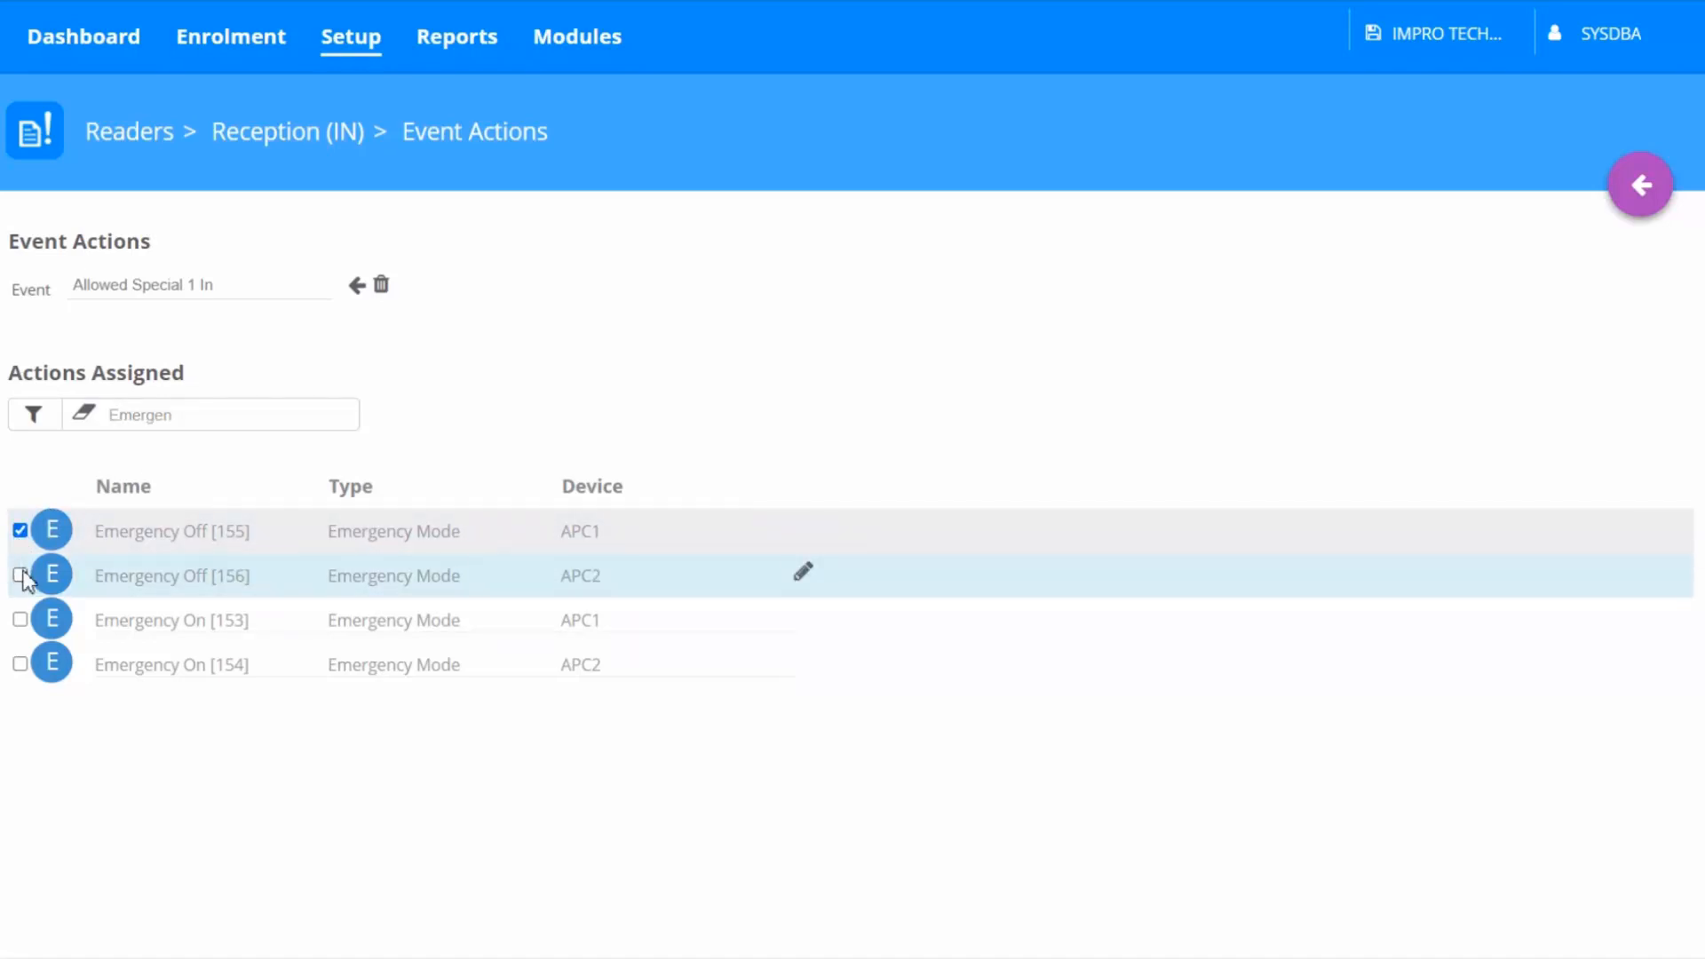
click(19, 576)
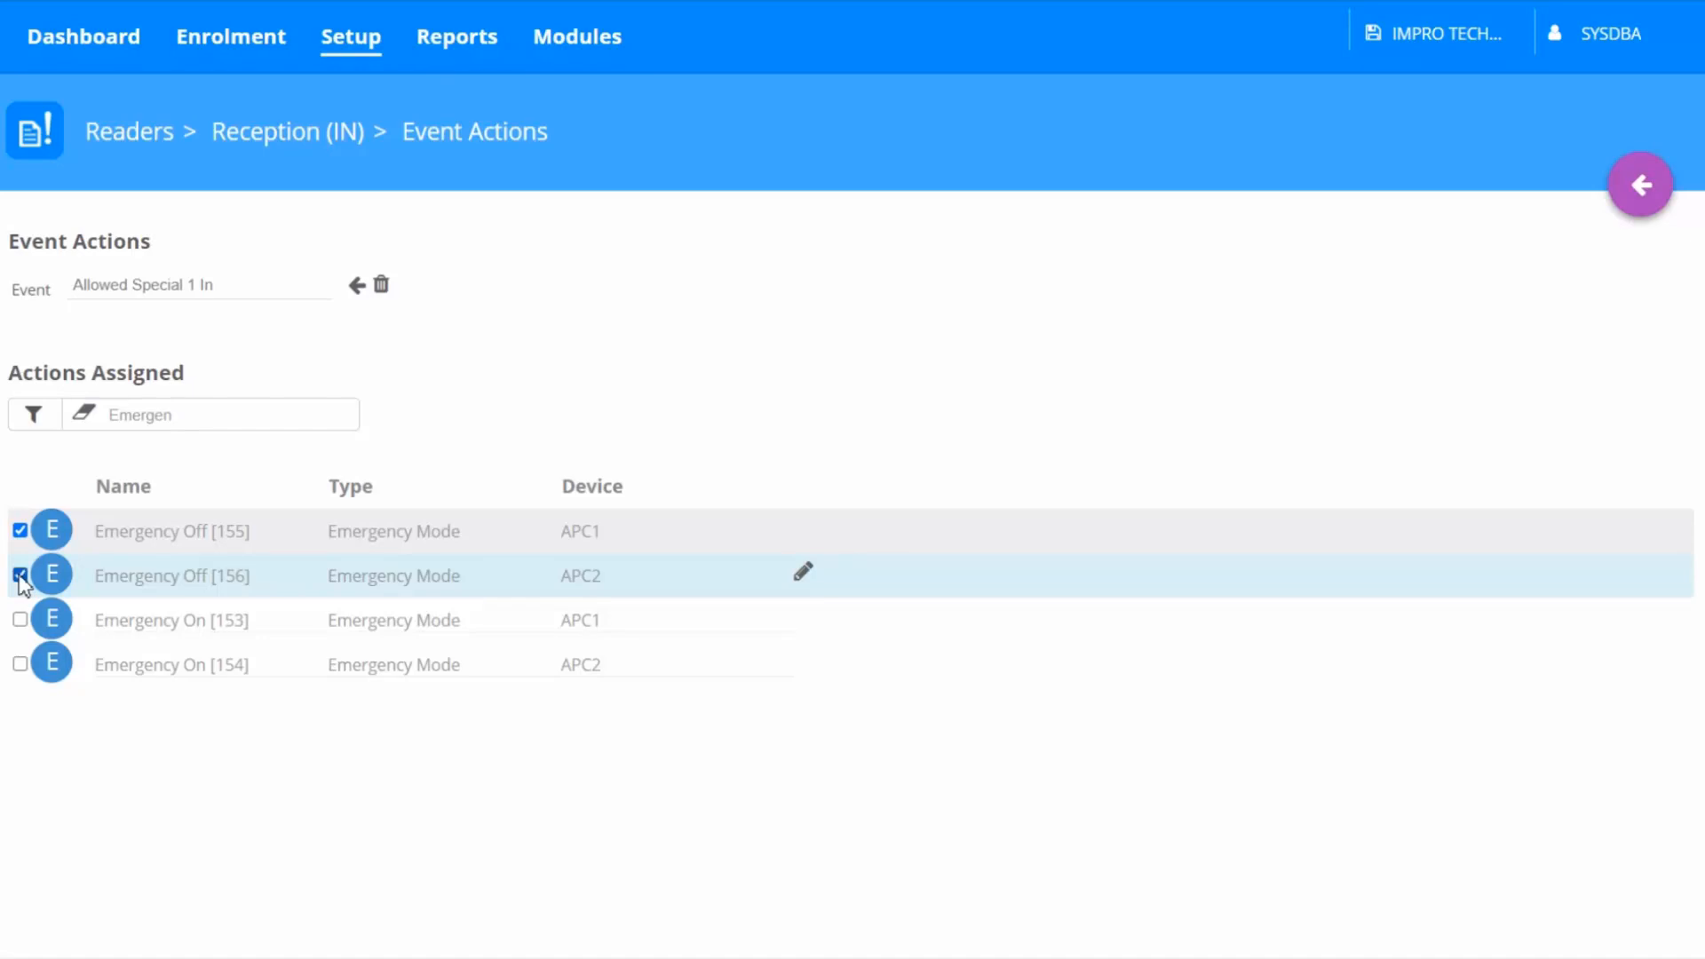